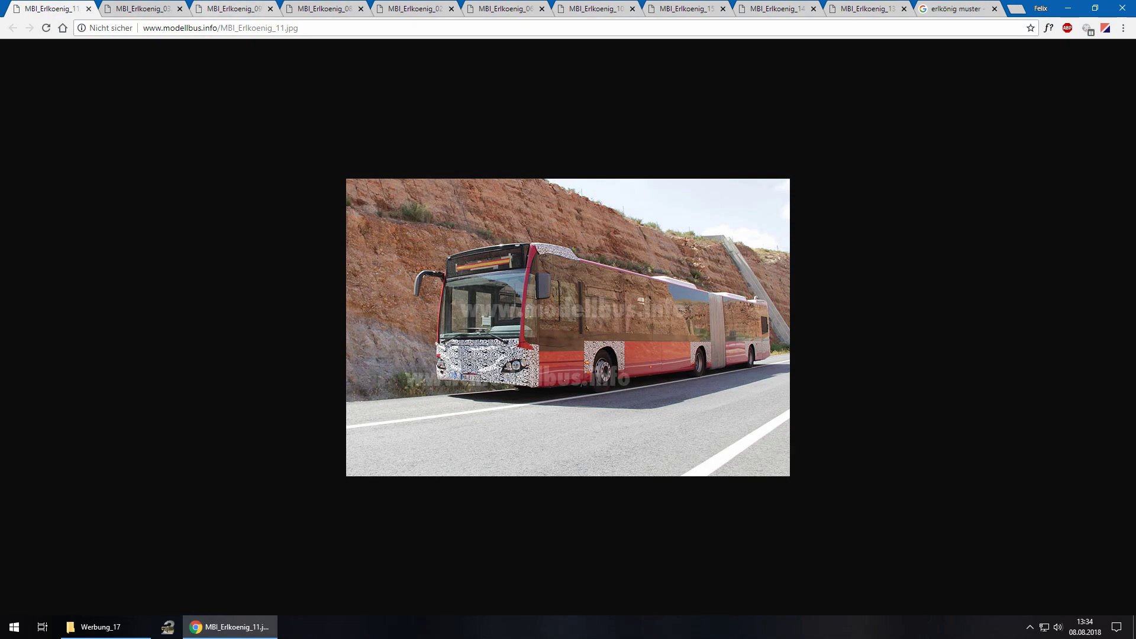
# Look through the open modellbus.info Erlkönig photos for where the camouflage pattern sits on the buses, returning to the red articulated bus
pyautogui.hotkey('ctrl', 'Tab')
pyautogui.hotkey('ctrl', 'Tab')
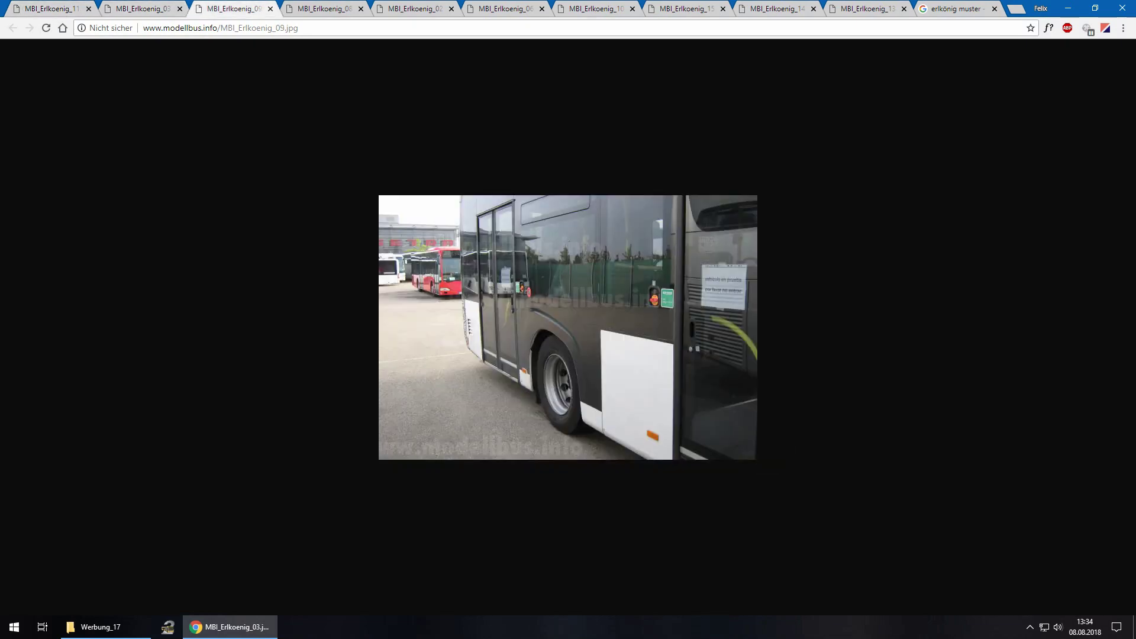
pyautogui.hotkey('ctrl', 'Tab')
pyautogui.hotkey('ctrl', 'Tab')
pyautogui.hotkey('ctrl', 'Tab')
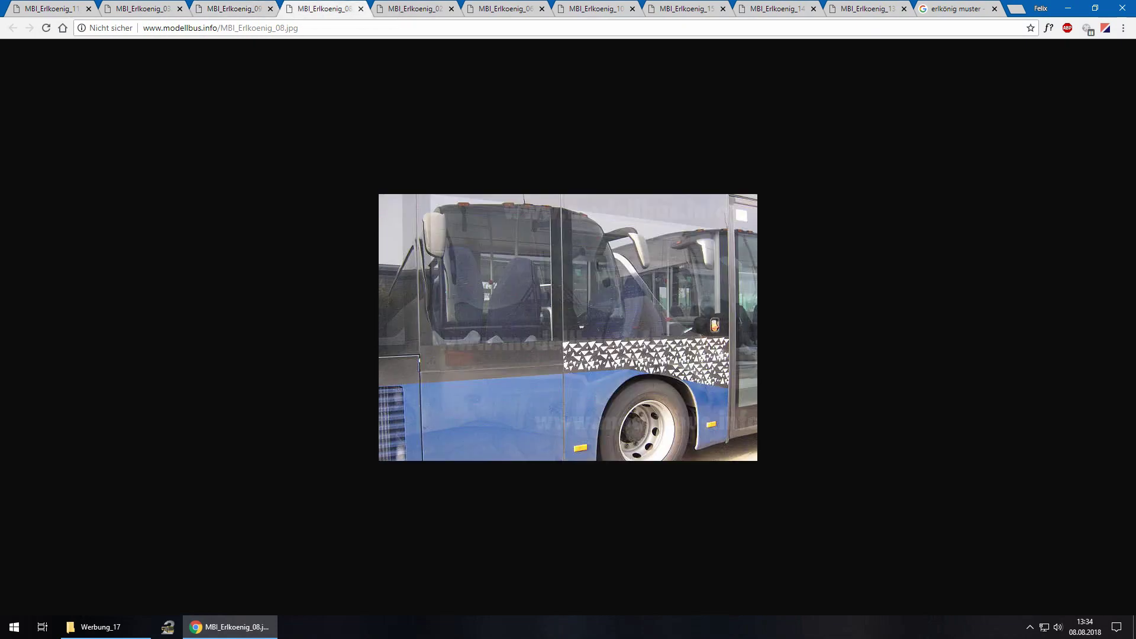
pyautogui.hotkey('ctrl', 'Tab')
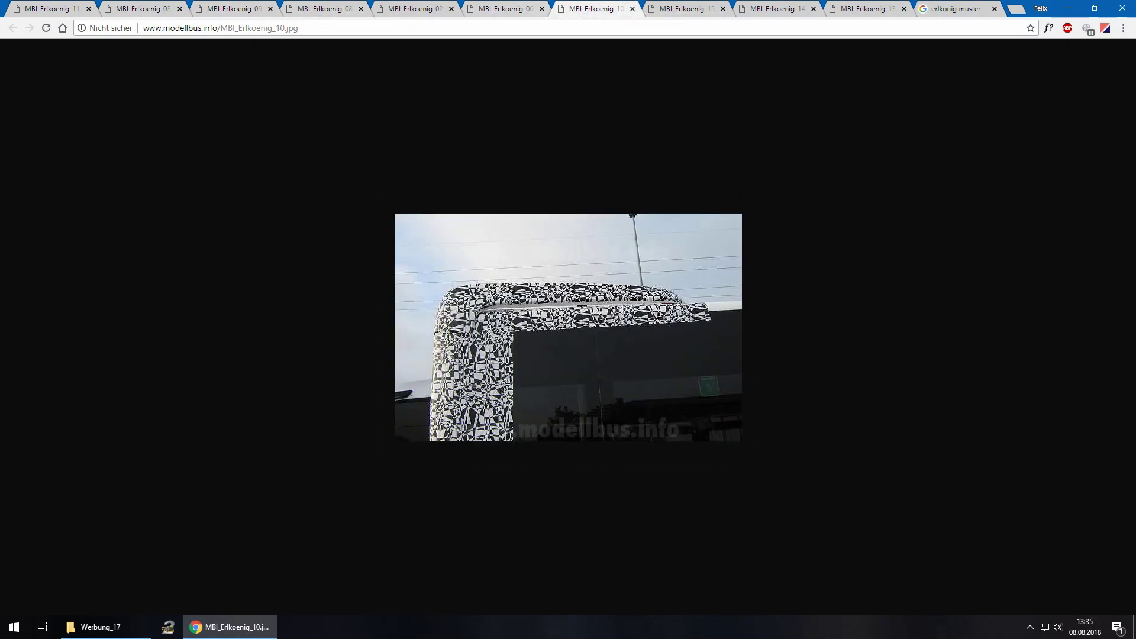
pyautogui.click(531, 9)
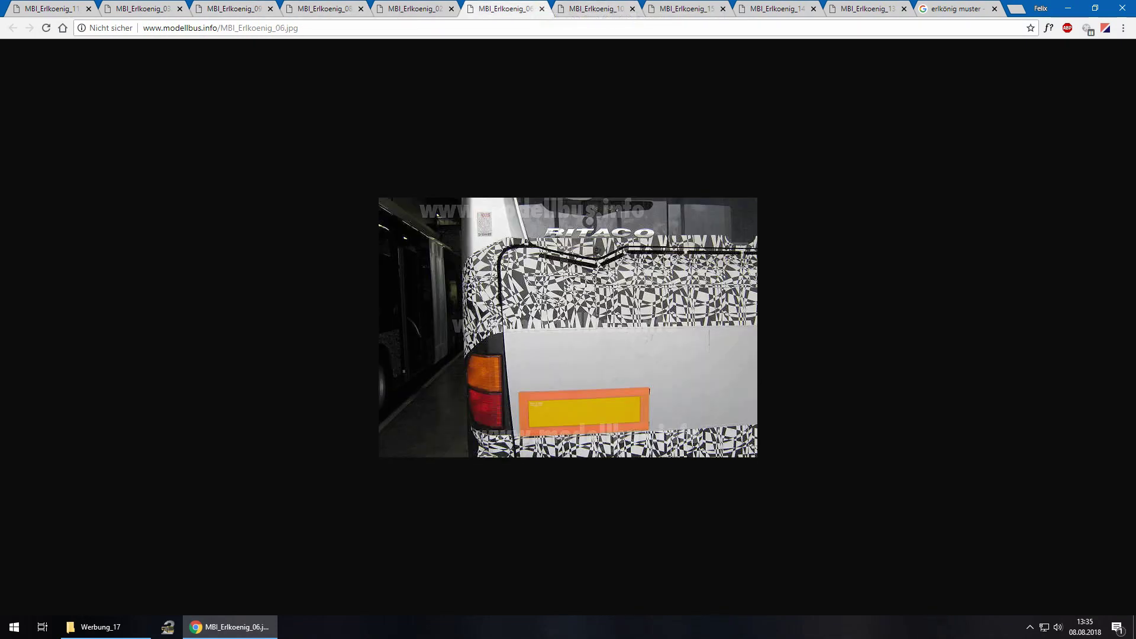
pyautogui.hotkey('ctrl', 'Tab')
pyautogui.hotkey('ctrl', 'Tab')
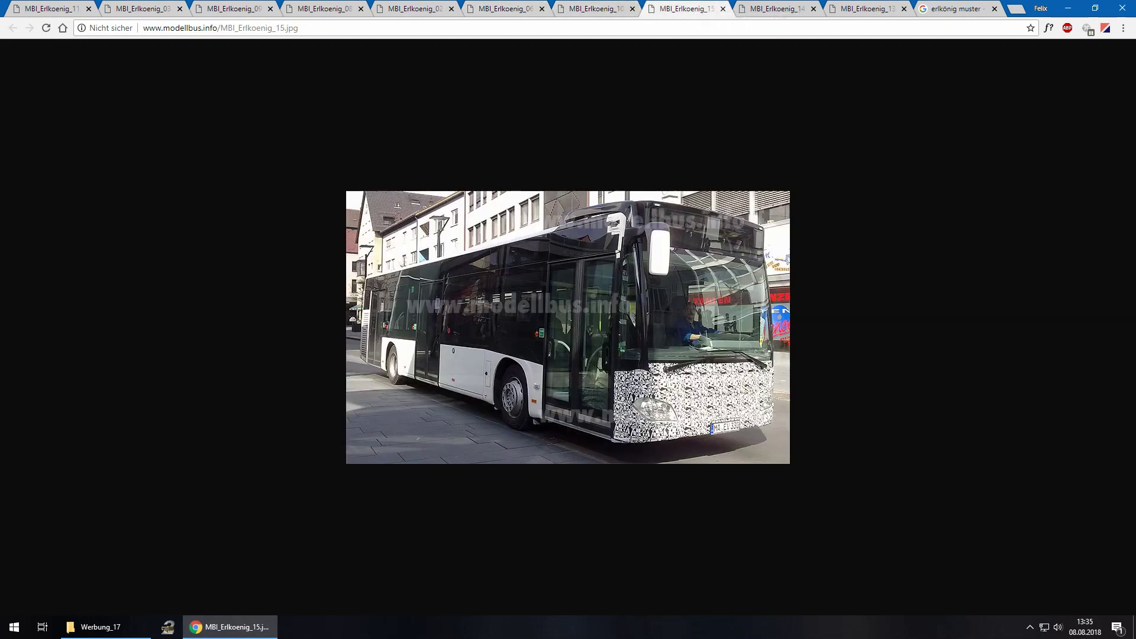
pyautogui.click(769, 8)
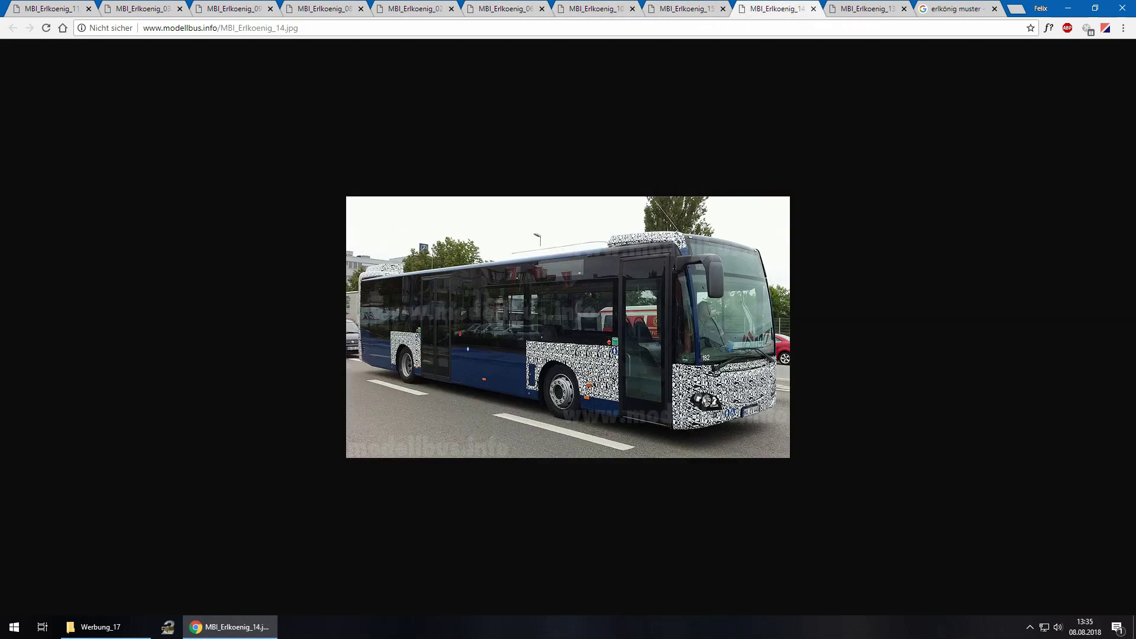
pyautogui.hotkey('ctrl', 'Tab')
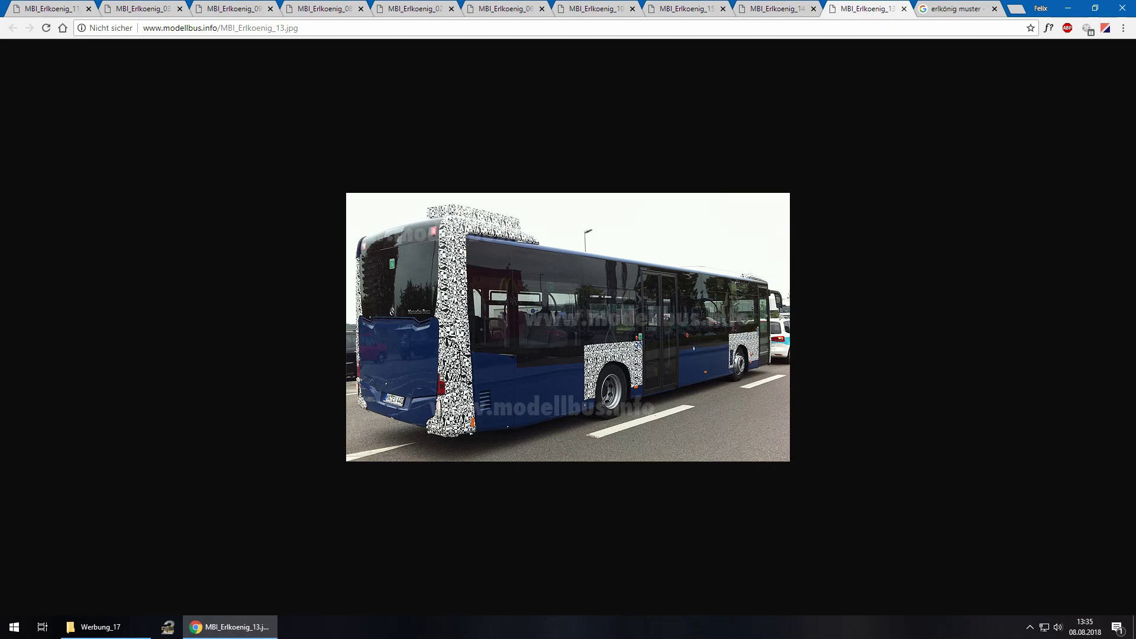
pyautogui.hotkey('ctrl', '1')
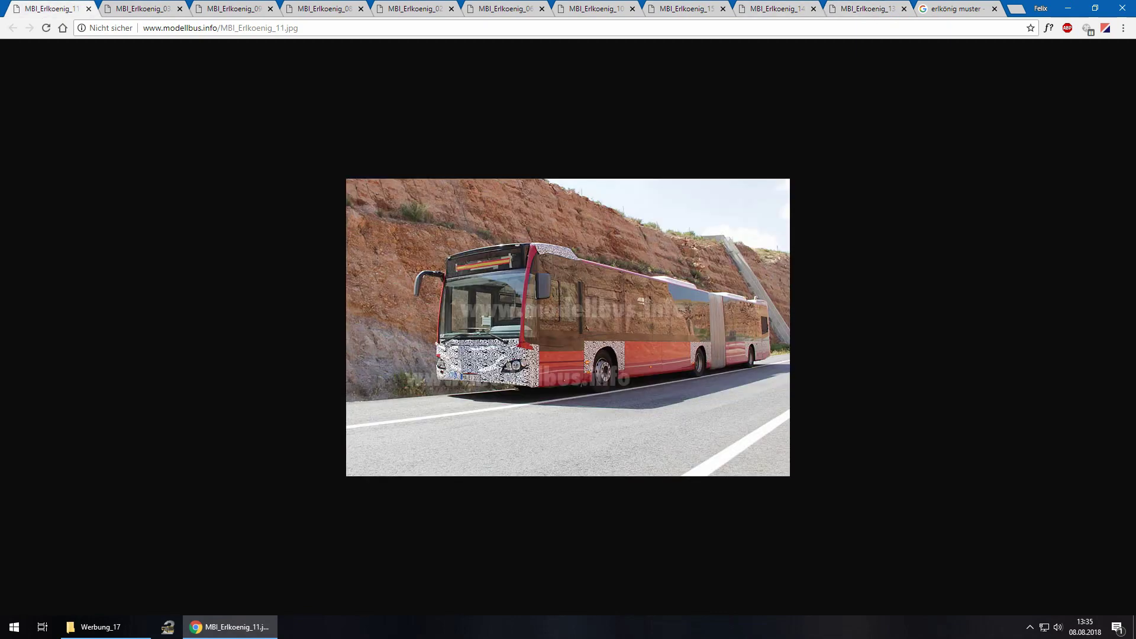
# Switch to the file explorer and check the Werbung_77 and Werbung_45 texture folders of HH_Stadtbus2017, returning to Werbung_17
pyautogui.hotkey('alt', 'Tab')
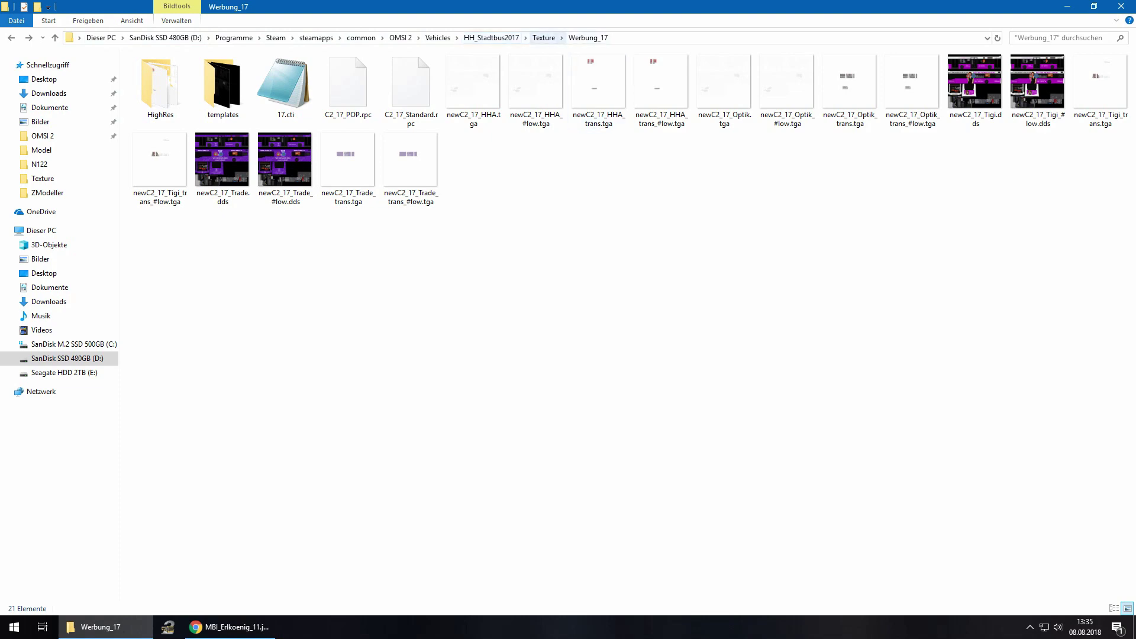
pyautogui.click(544, 38)
pyautogui.click(491, 87)
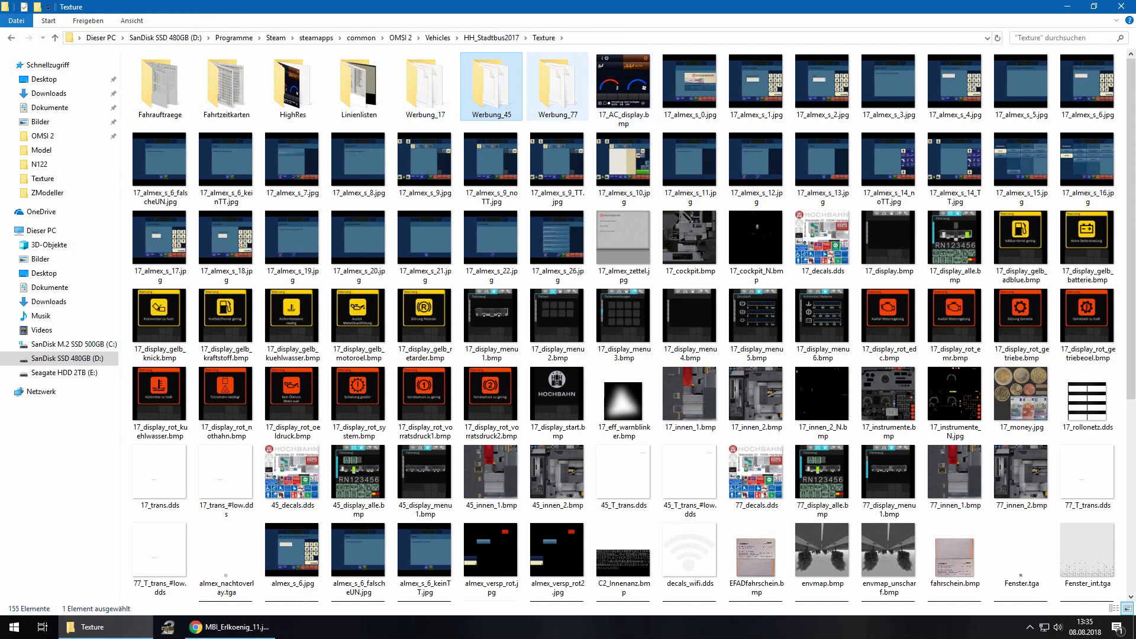
pyautogui.doubleClick(558, 87)
pyautogui.hotkey('alt', 'Left')
pyautogui.hotkey('alt', 'Left')
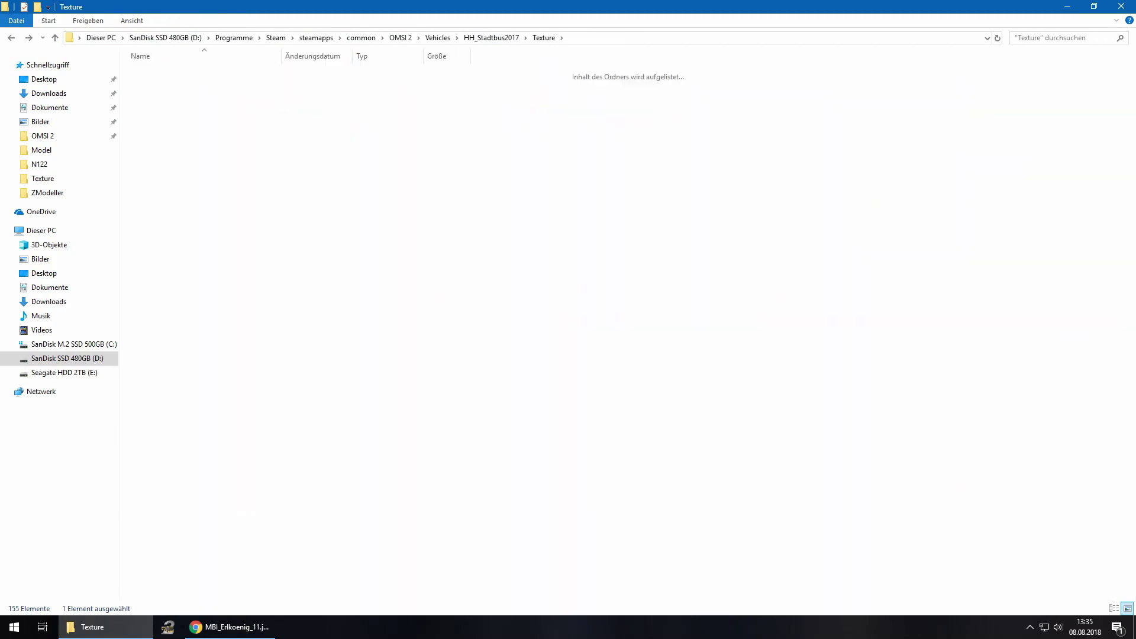
pyautogui.press('Return')
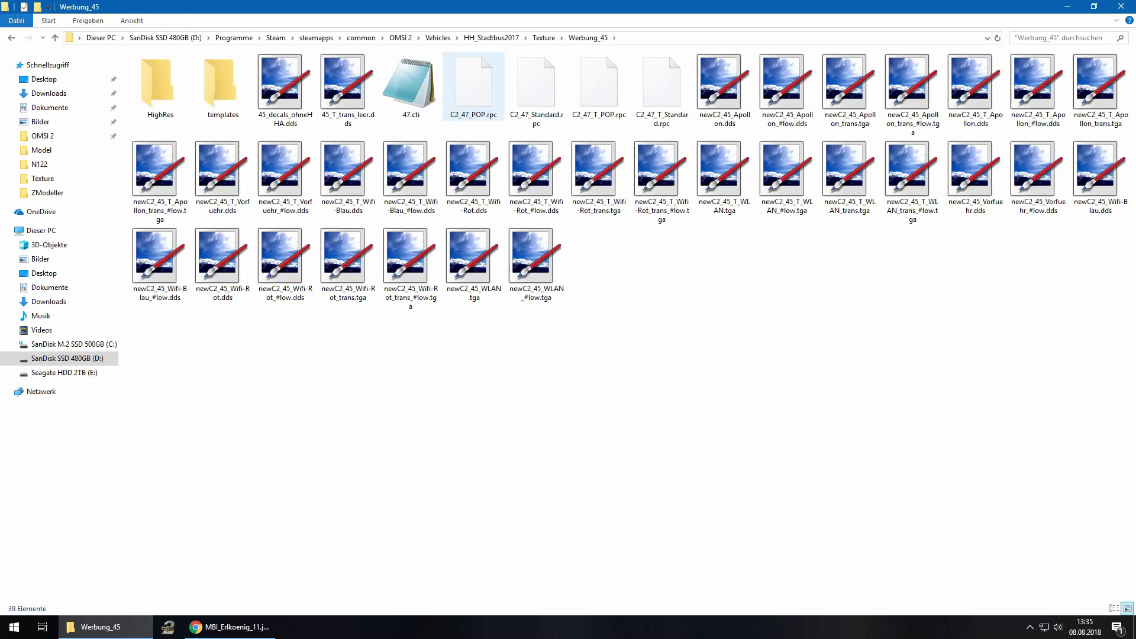
pyautogui.hotkey('alt', 'Left')
pyautogui.press('Left')
pyautogui.press('Return')
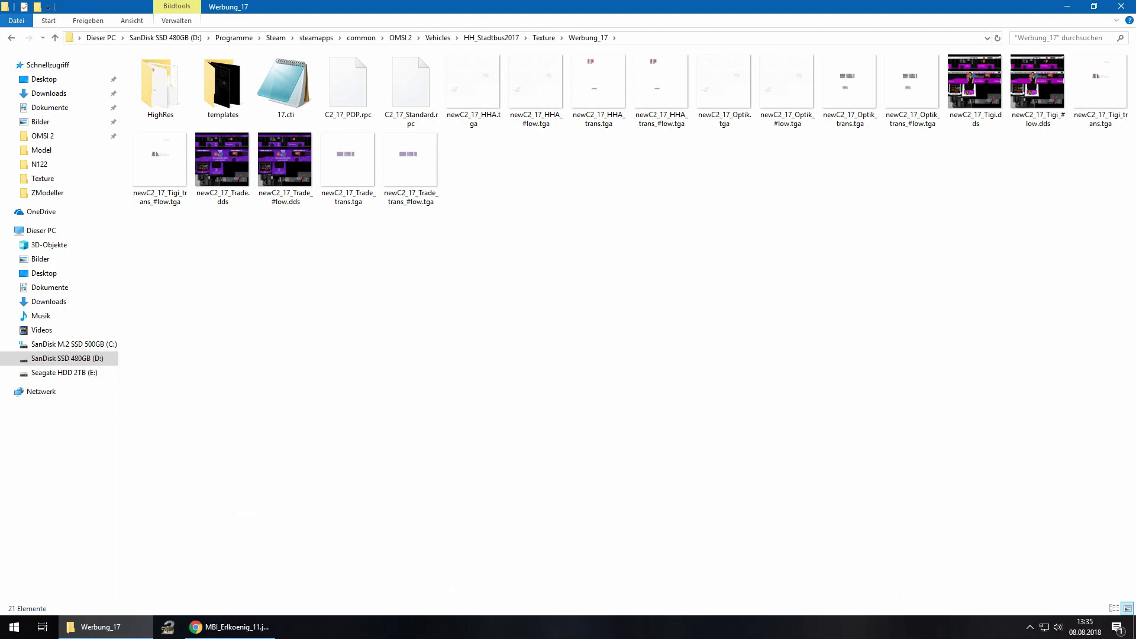
# Open the templates folder inside Werbung_17 and look over its bitmap templates
pyautogui.click(411, 169)
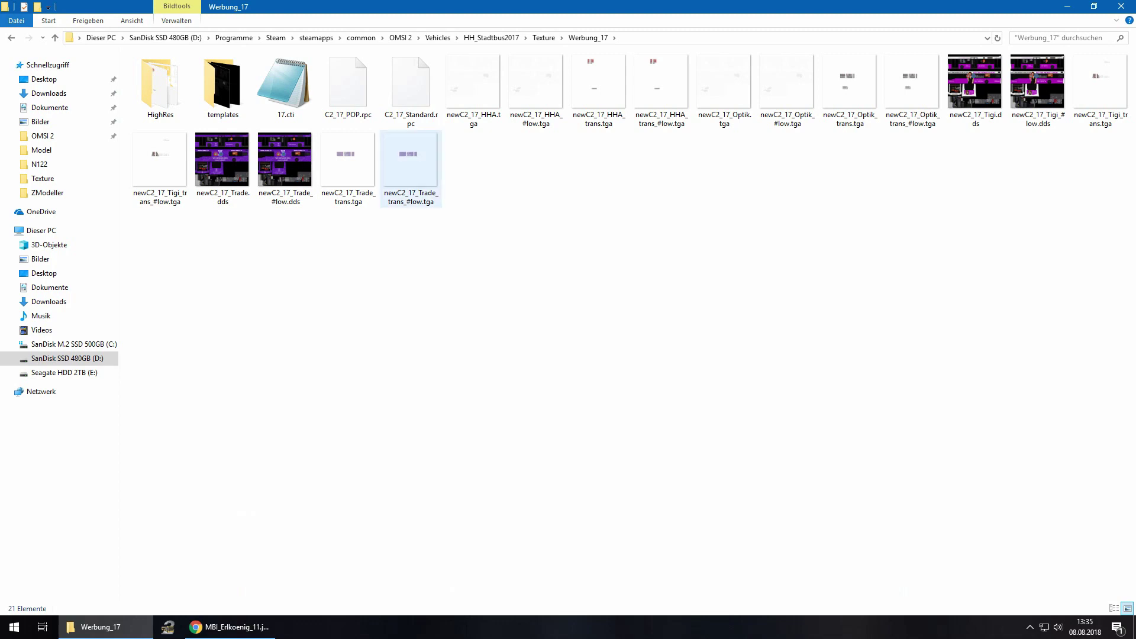
pyautogui.click(223, 86)
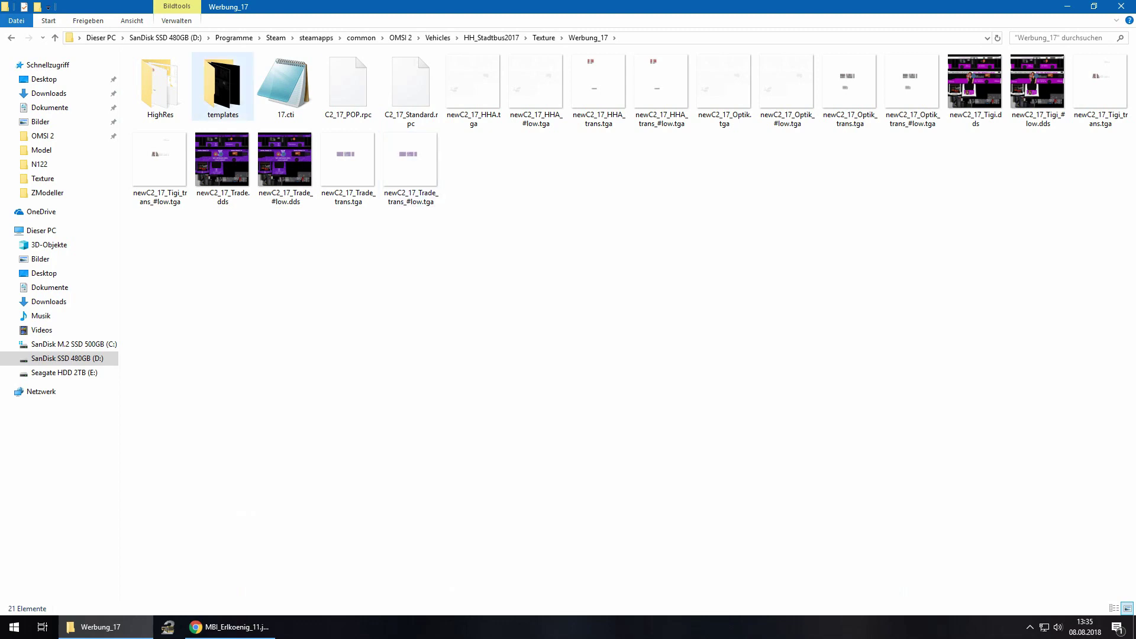
pyautogui.press('Return')
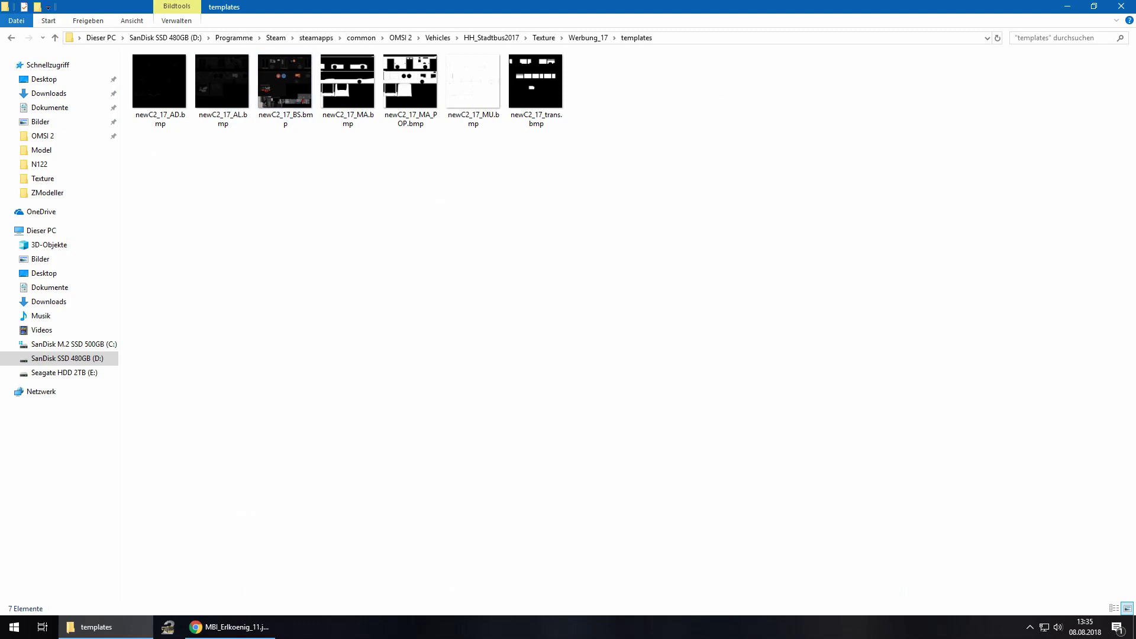
pyautogui.moveTo(726, 186); pyautogui.dragTo(197, 71)
pyautogui.click(367, 196)
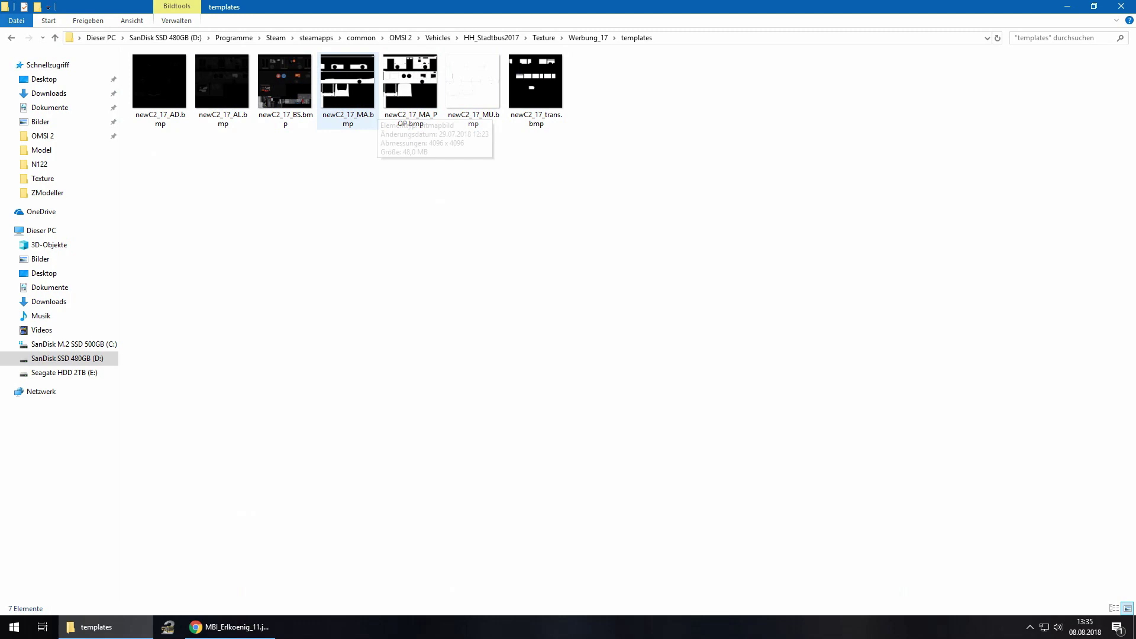
# Duplicate newC2_17_MA.bmp as Erlkönig.bmp and open the copy in paint.net
pyautogui.click(374, 110)
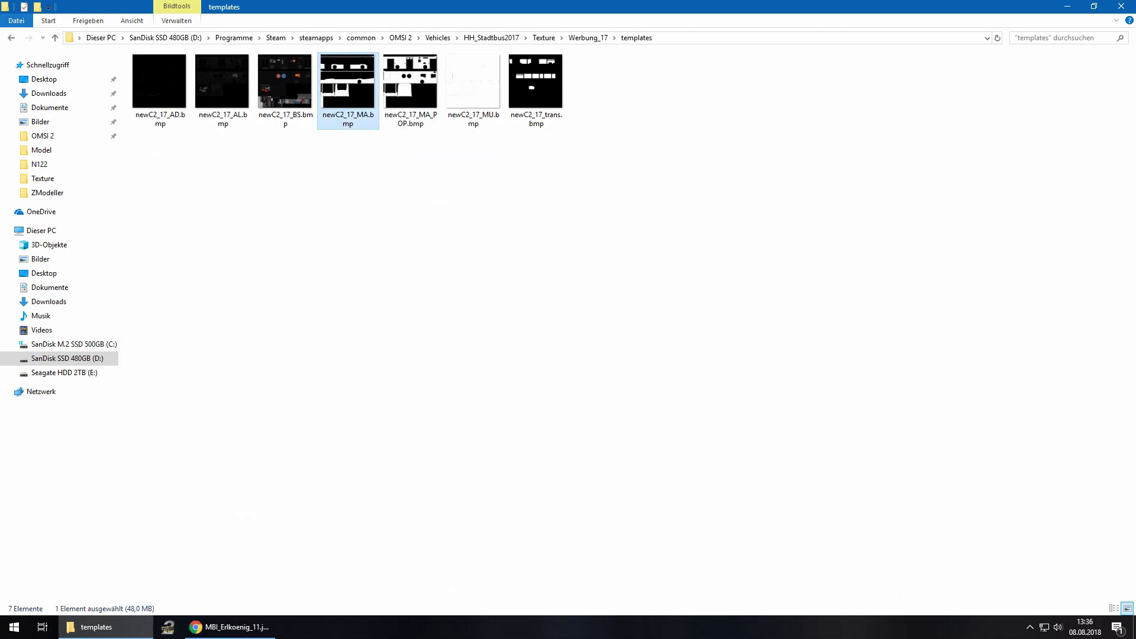
pyautogui.hotkey('ctrl', 'v')
pyautogui.press('F2')
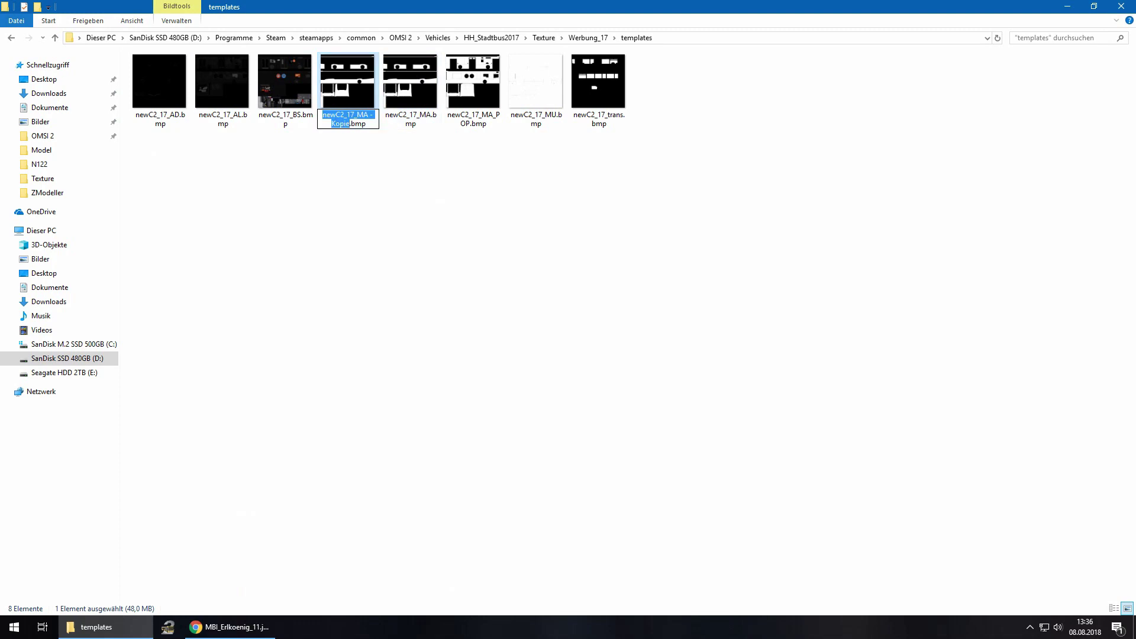
pyautogui.write('Erlköni')
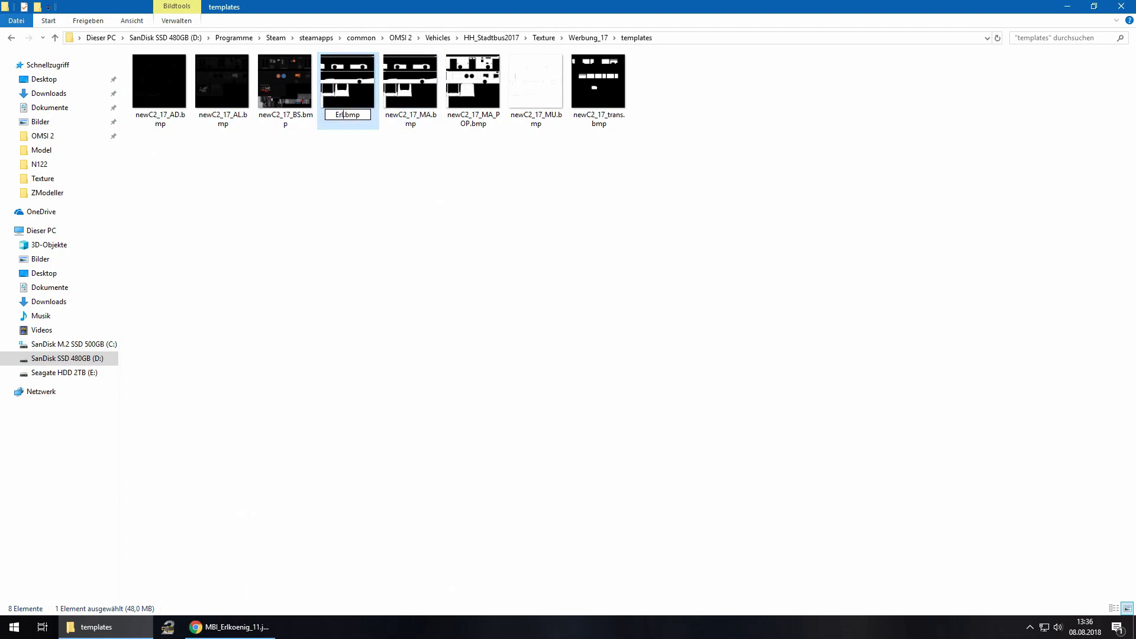
pyautogui.write('g')
pyautogui.press('Return')
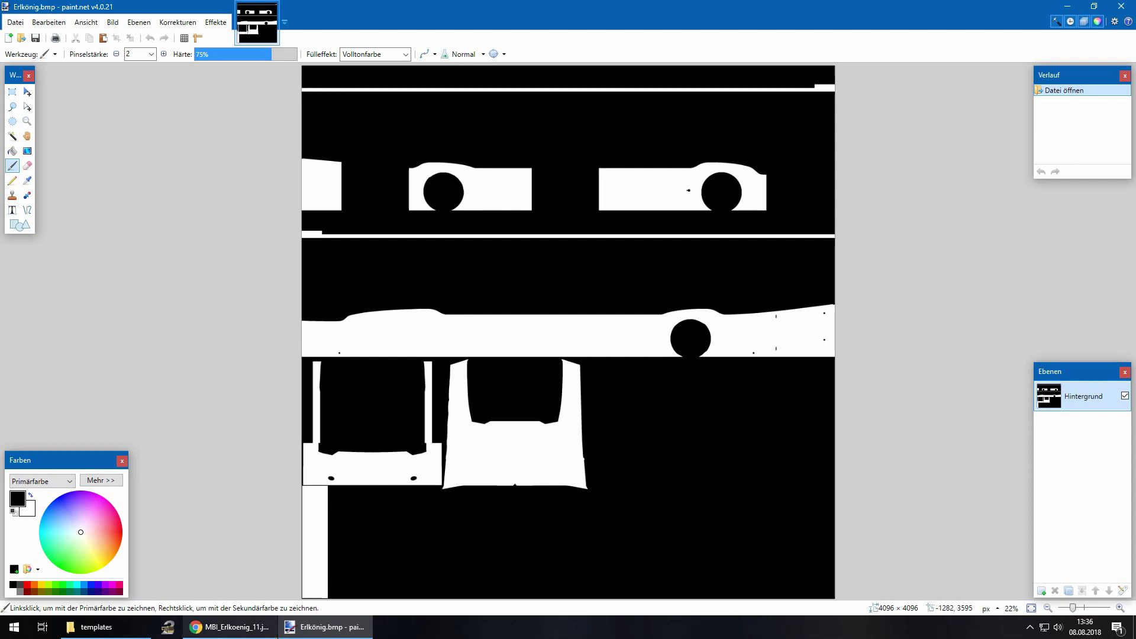
# Check the reference photo of the red articulated bus in the browser and return to the Erlkönig template in paint.net
pyautogui.click(230, 627)
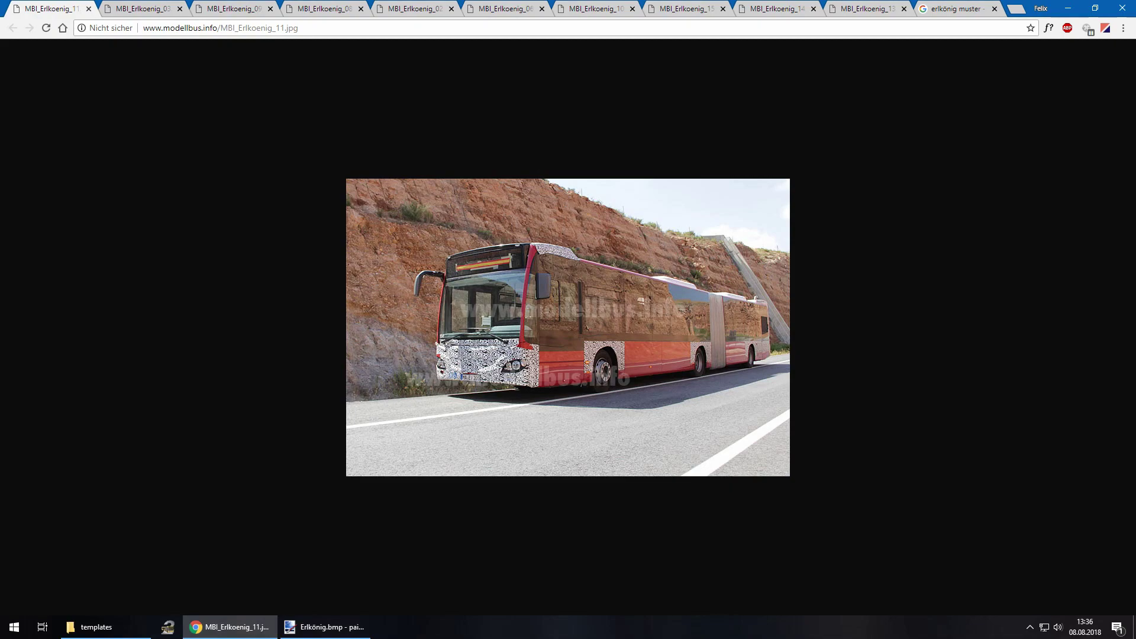
pyautogui.hotkey('alt', 'Tab')
pyautogui.hotkey('alt', 'Tab')
pyautogui.hotkey('alt', 'Tab')
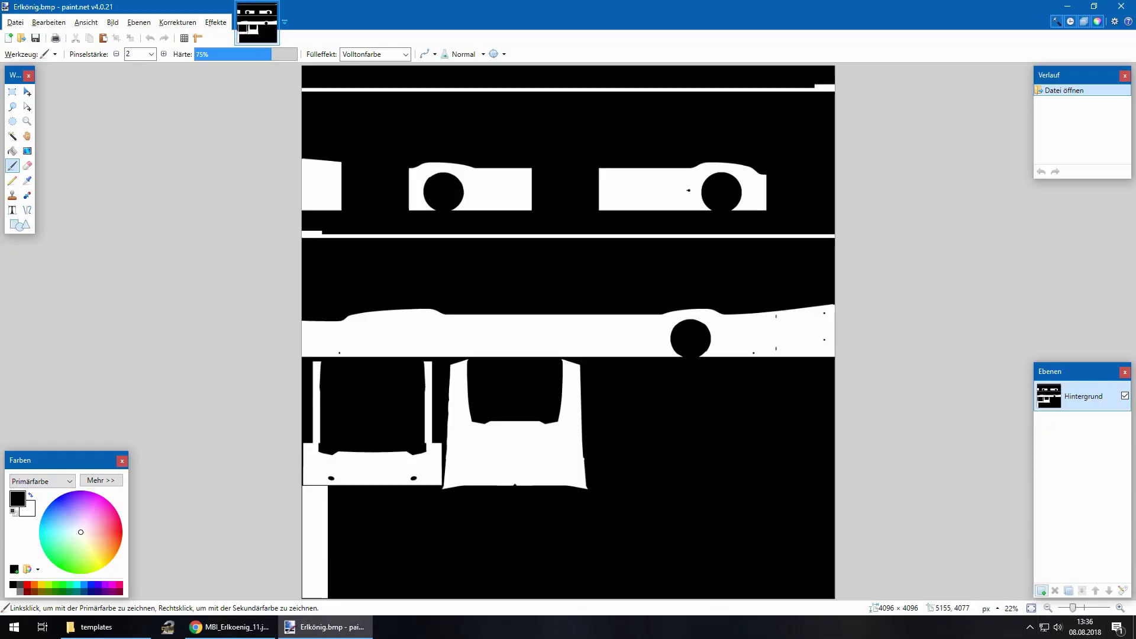
# Add a new layer beneath Hintergrund and set the Hintergrund layer's blend mode to Multiplizieren
pyautogui.click(1041, 590)
pyautogui.click(1109, 591)
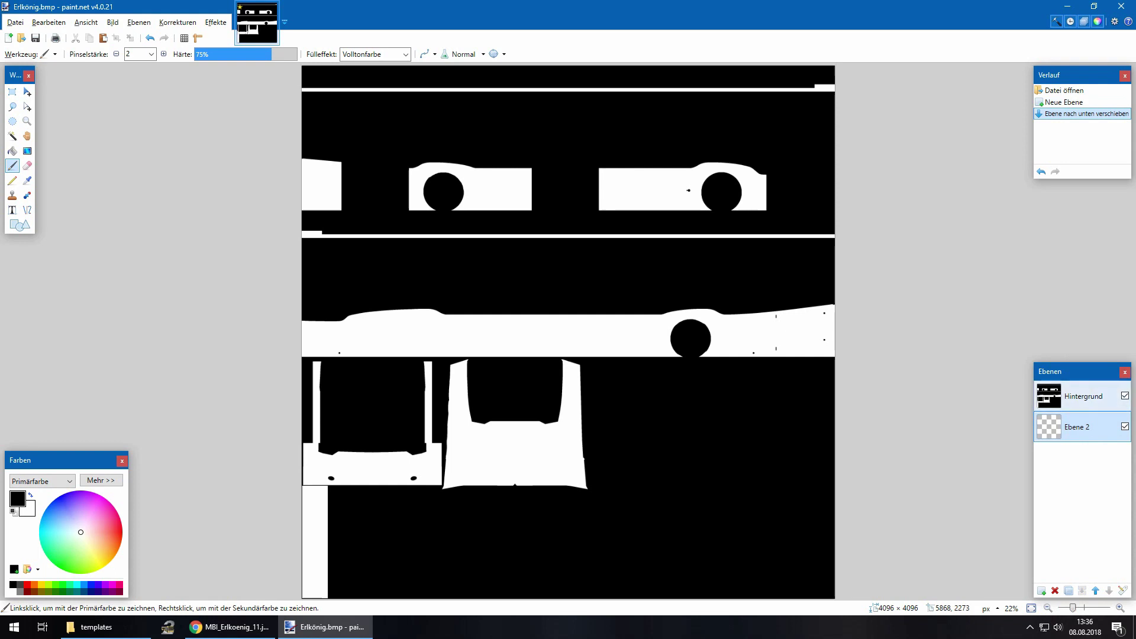
pyautogui.doubleClick(1083, 396)
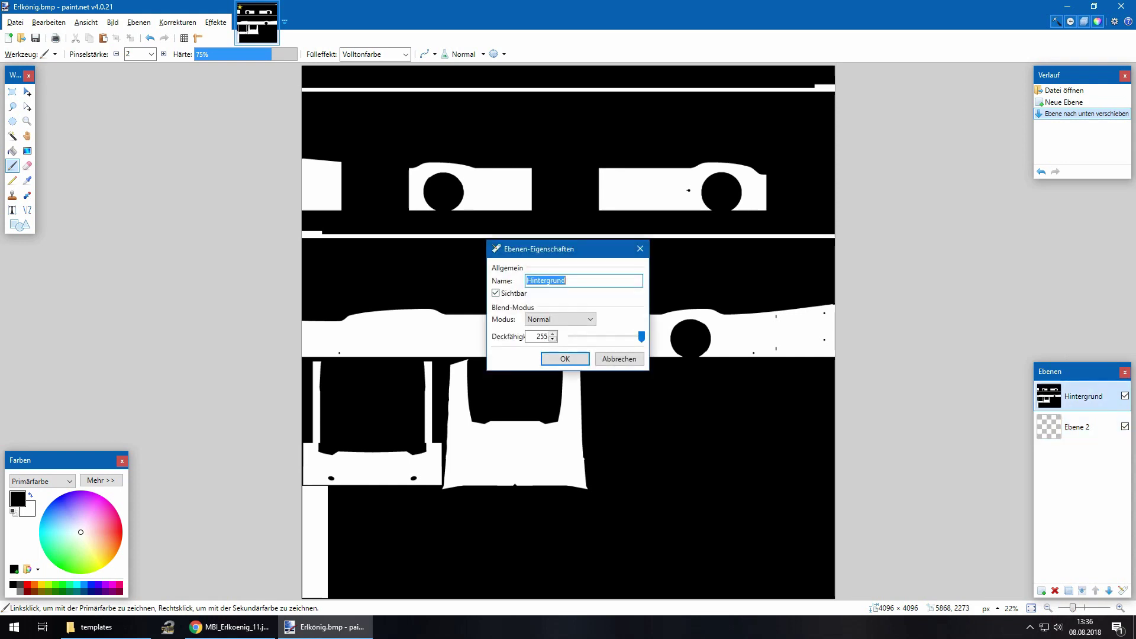
pyautogui.click(560, 319)
pyautogui.click(551, 340)
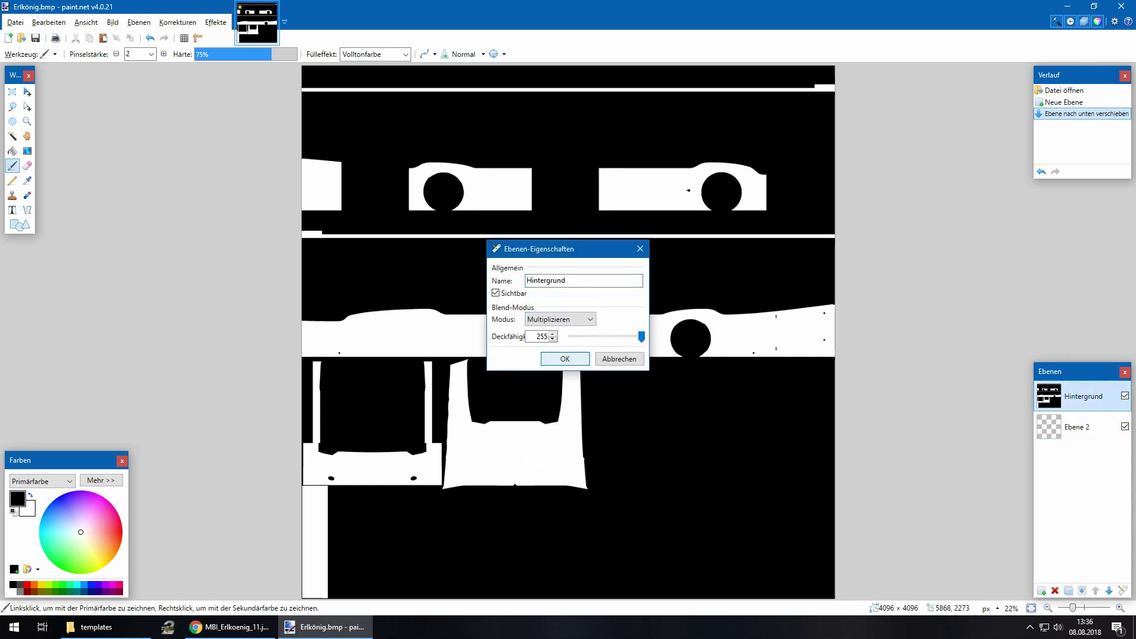
pyautogui.press('Return')
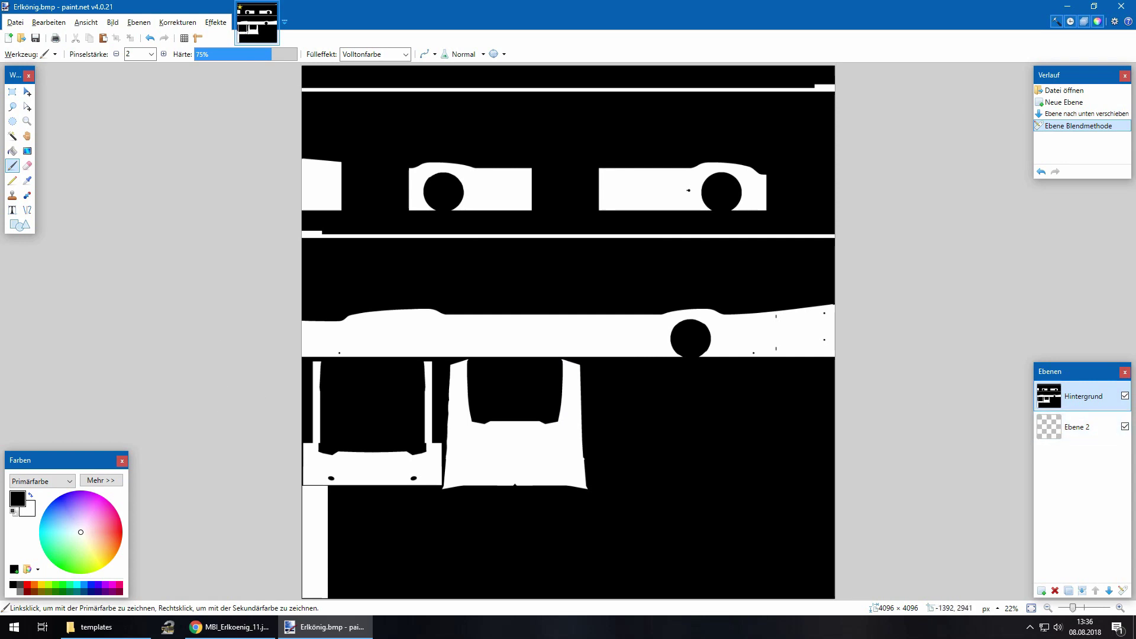
# Set up a filled rectangle shape in red, try it across the Hintergrund layer and undo the rectangle
pyautogui.click(27, 585)
pyautogui.click(20, 225)
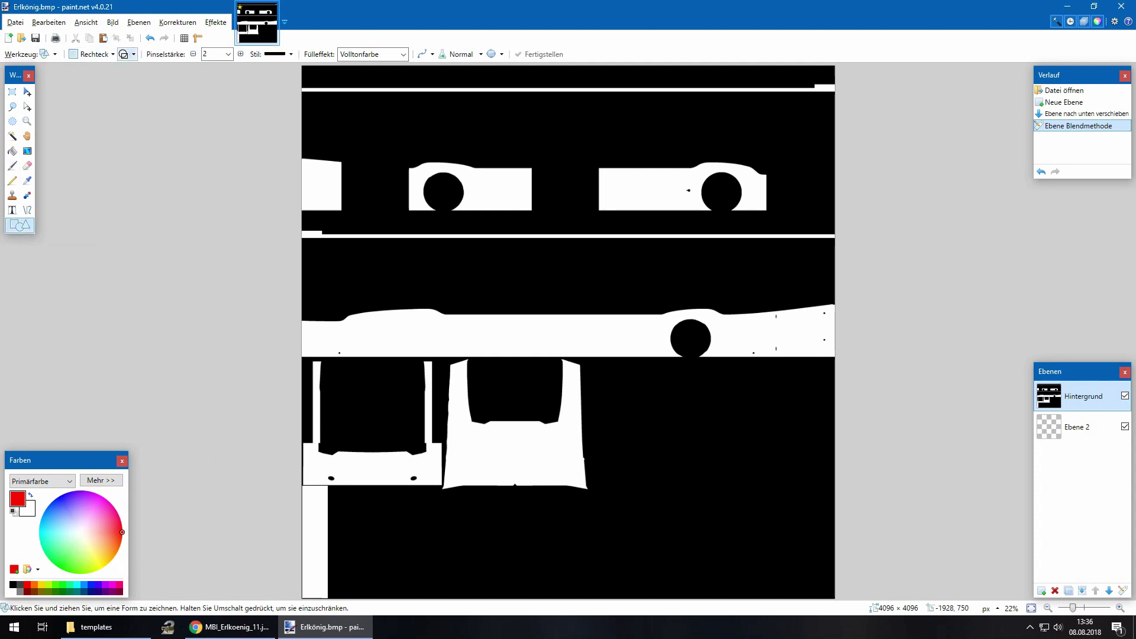
pyautogui.click(123, 54)
pyautogui.moveTo(291, 72)
pyautogui.mouseDown()
pyautogui.moveTo(517, 246)
pyautogui.moveTo(796, 583)
pyautogui.moveTo(872, 587)
pyautogui.mouseUp()
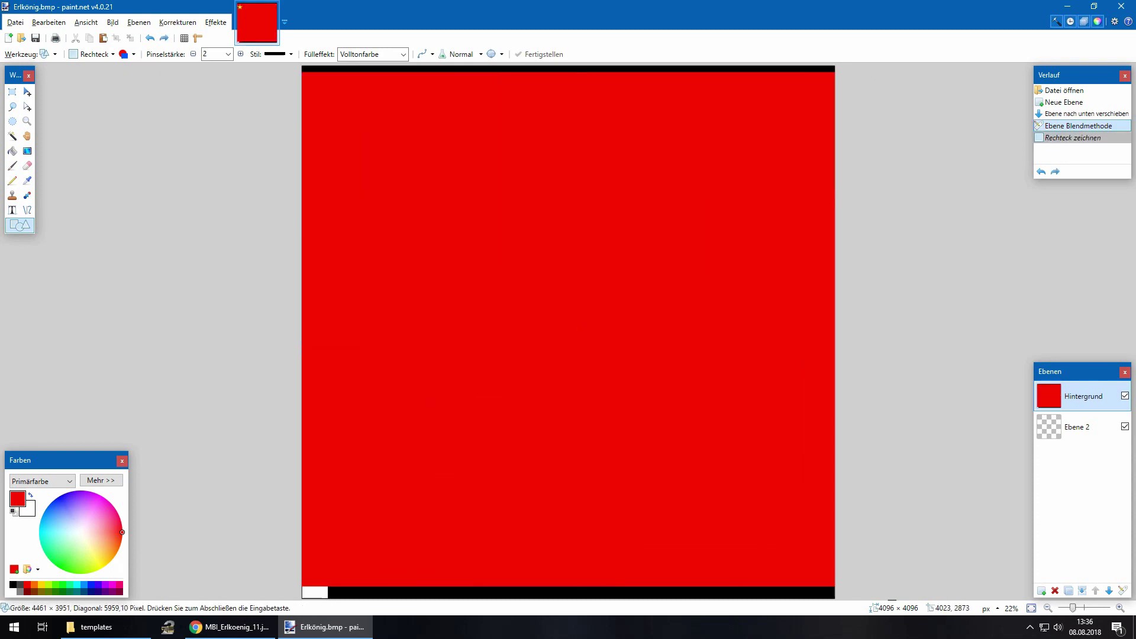
pyautogui.hotkey('ctrl', 'z')
# Rename the layer below Hintergrund as Lack and cover its canvas area with a filled red rectangle
pyautogui.click(1077, 427)
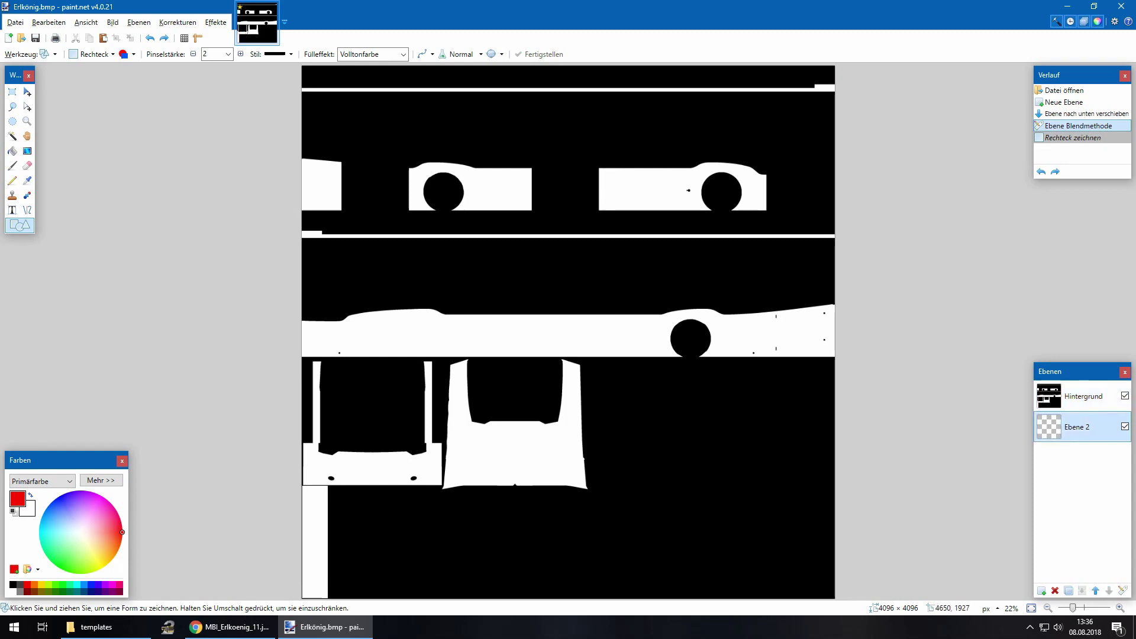
pyautogui.press('F4')
pyautogui.write('L')
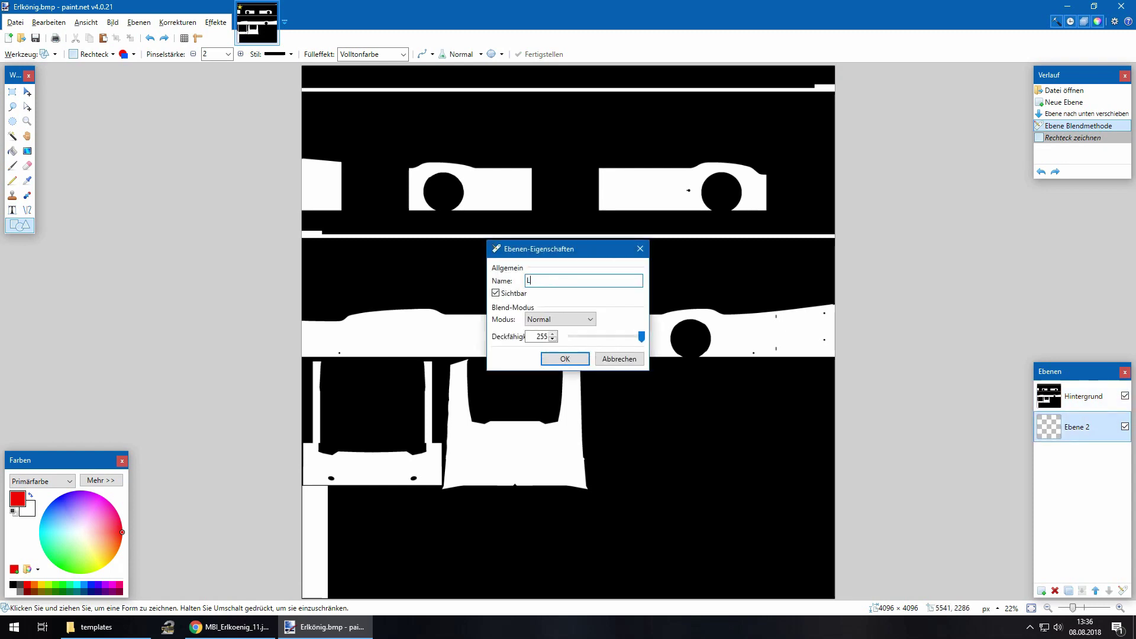
pyautogui.write('ack')
pyautogui.press('Return')
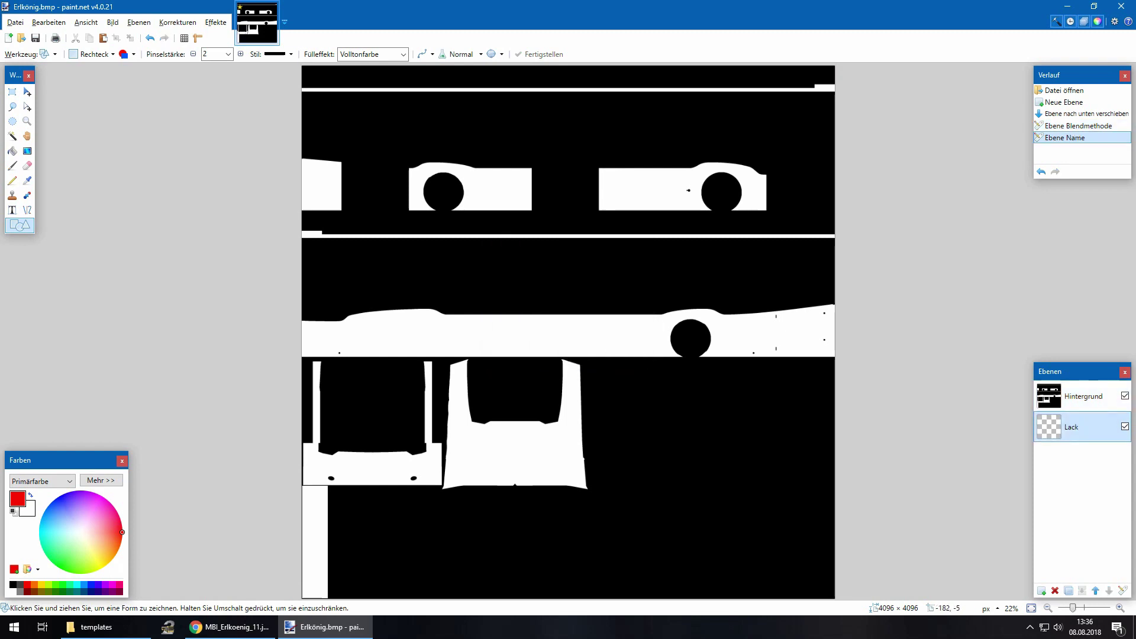
pyautogui.moveTo(282, 72); pyautogui.dragTo(849, 610)
pyautogui.press('Return')
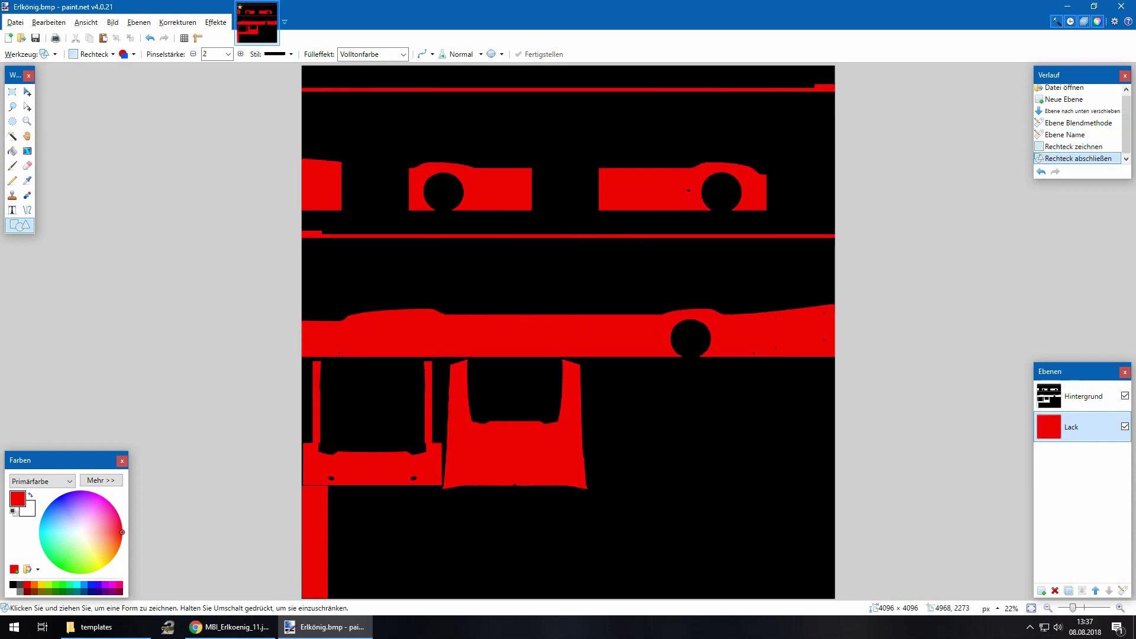
# Add a new layer between Hintergrund and Lack and name it Folie
pyautogui.click(1041, 591)
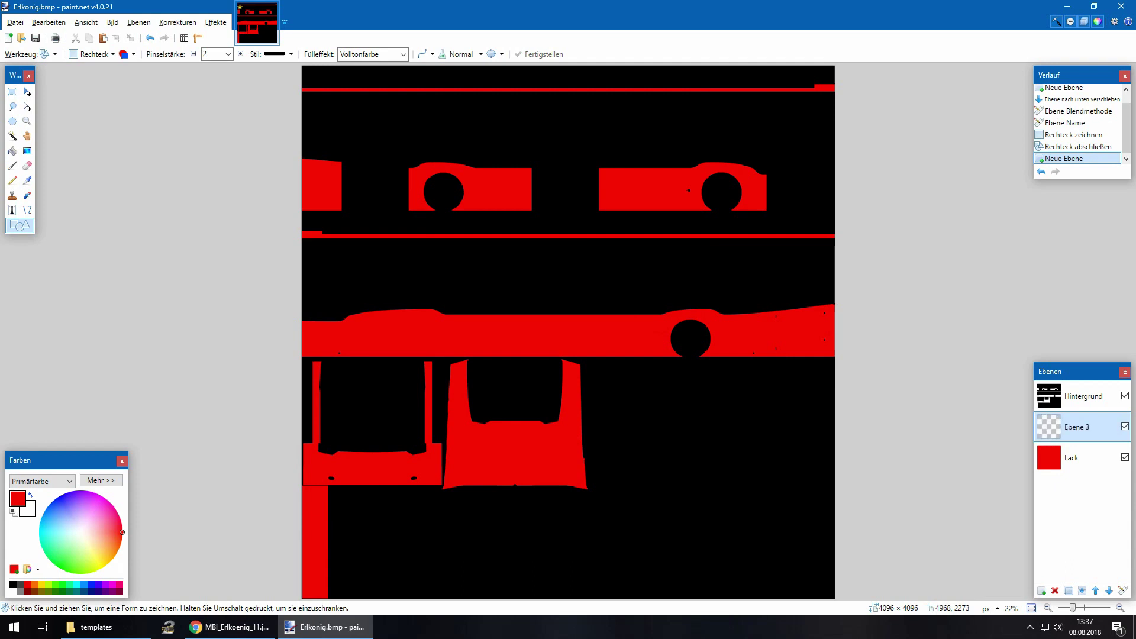
pyautogui.doubleClick(1077, 427)
pyautogui.write('F')
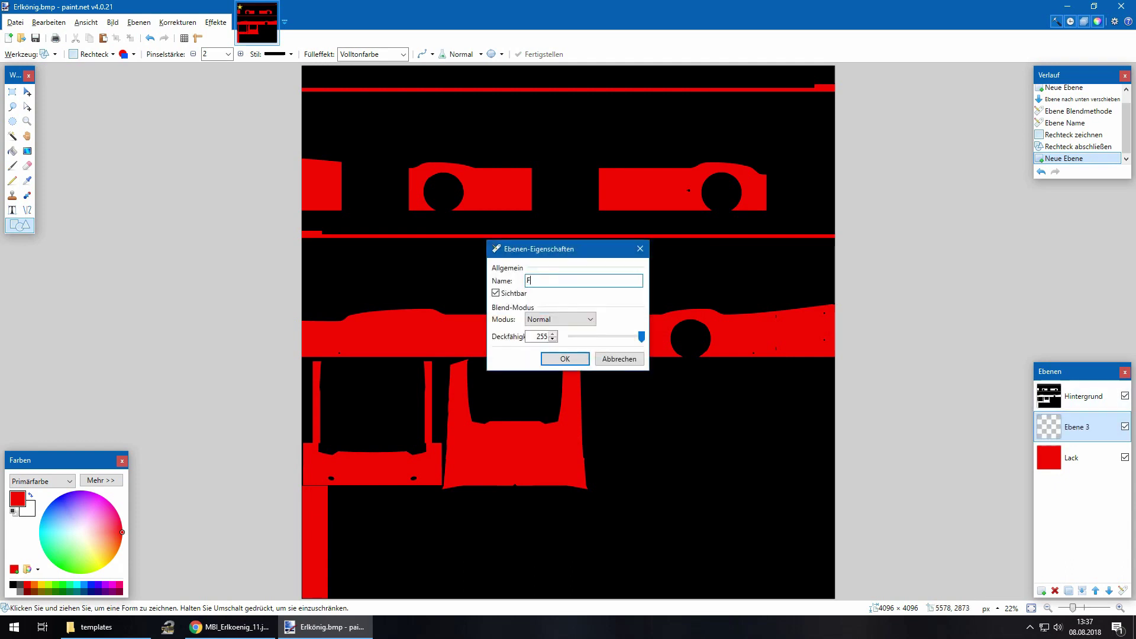
pyautogui.write('olie')
pyautogui.press('Return')
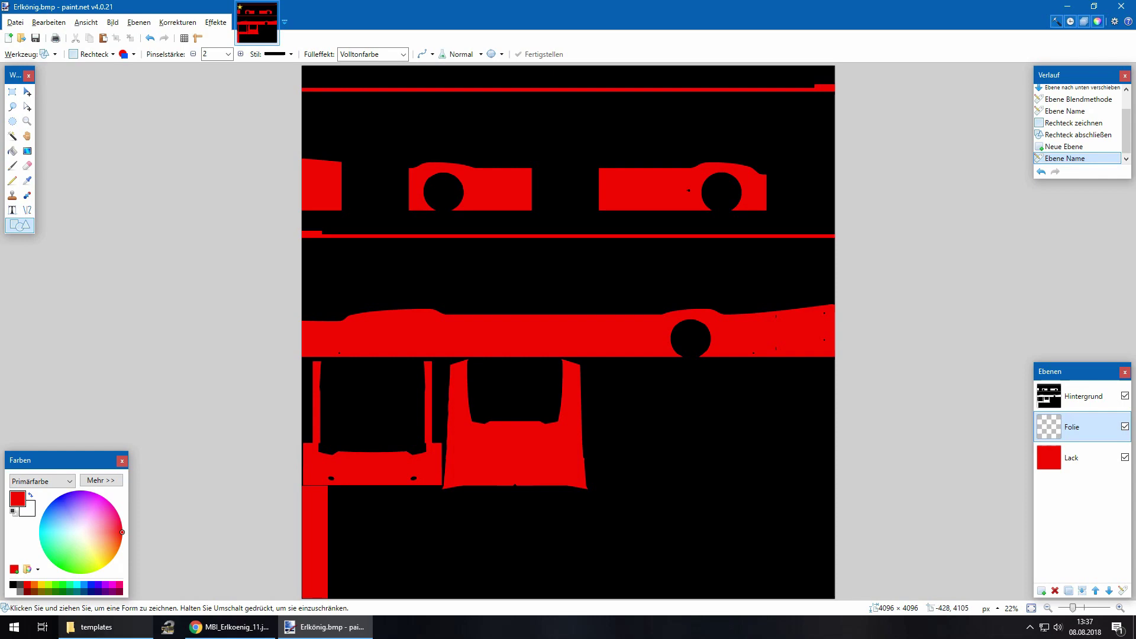
# Switch to the browser's "erlkönig muster" image results and open the 2000 × 2000 wavy black-and-white check pattern from jom.de in its own tab
pyautogui.click(231, 627)
pyautogui.click(957, 9)
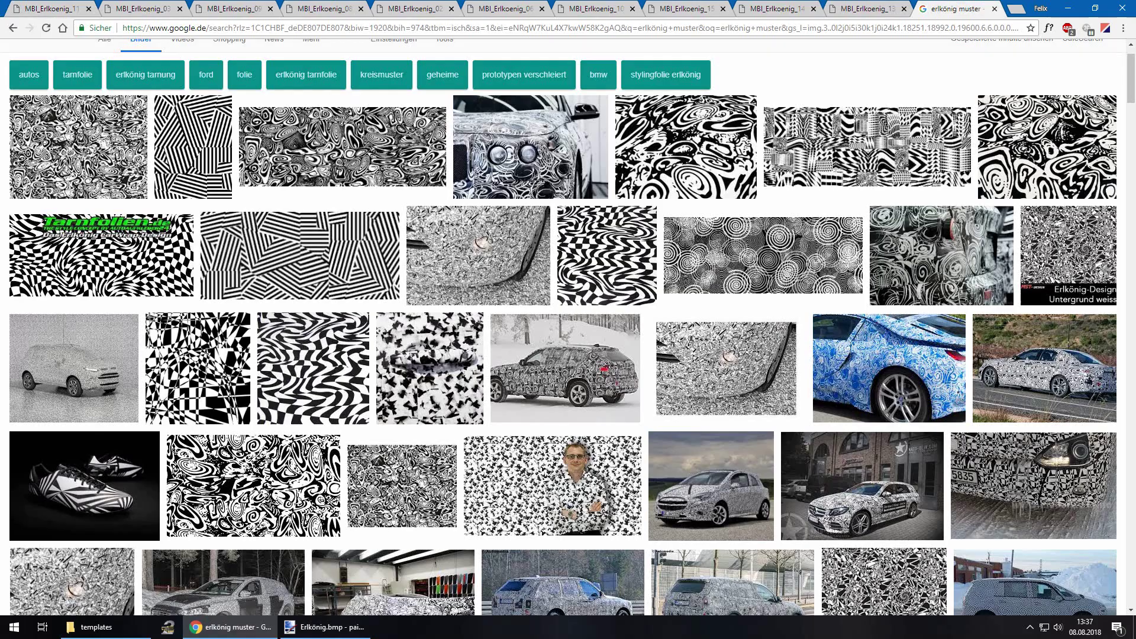
pyautogui.scroll(1, 568, 325)
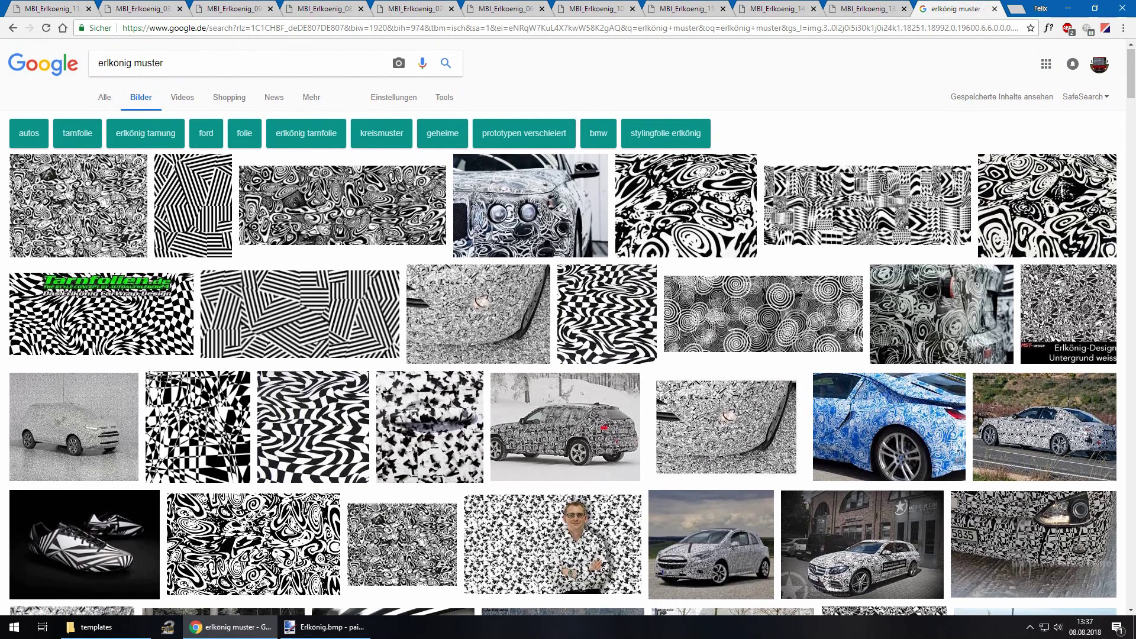
pyautogui.scroll(-1, 867, 148)
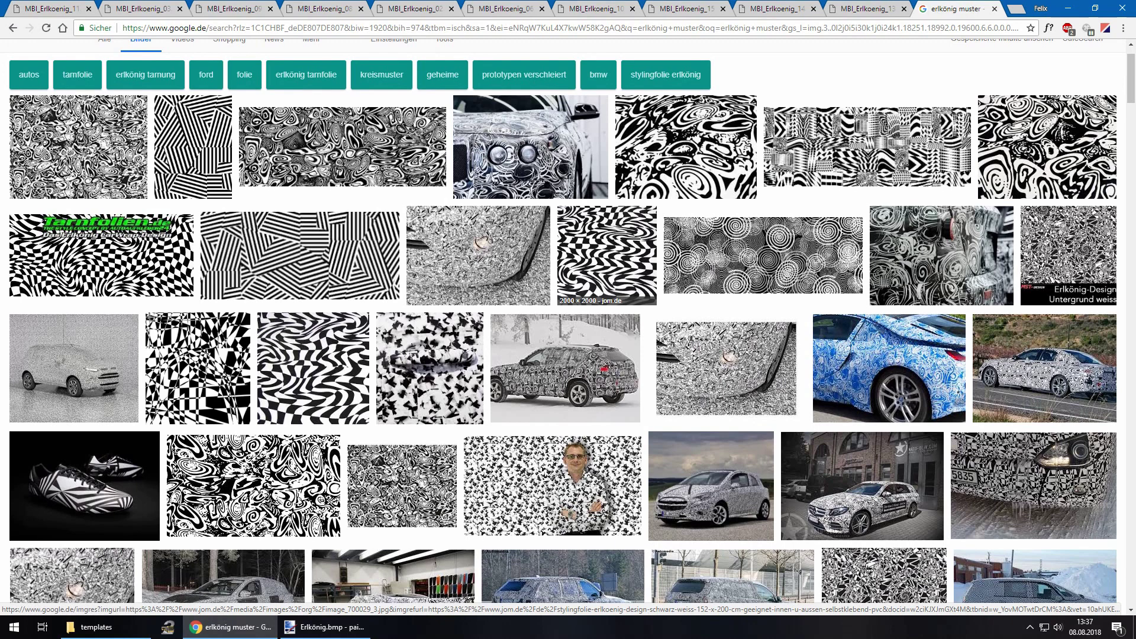
pyautogui.middleClick(607, 256)
pyautogui.click(962, 9)
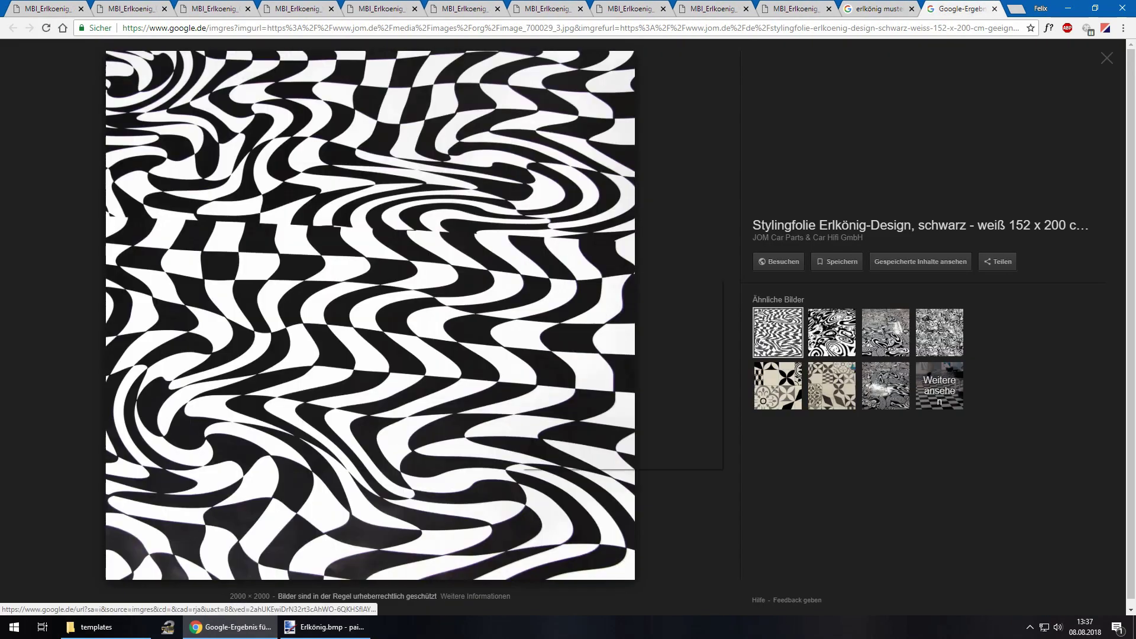
# Copy the pattern image and paste it onto the Folie layer in paint.net, scaled to about 836 × 836 pixels over the upper row's right wheel arch
pyautogui.rightClick(521, 276)
pyautogui.click(571, 393)
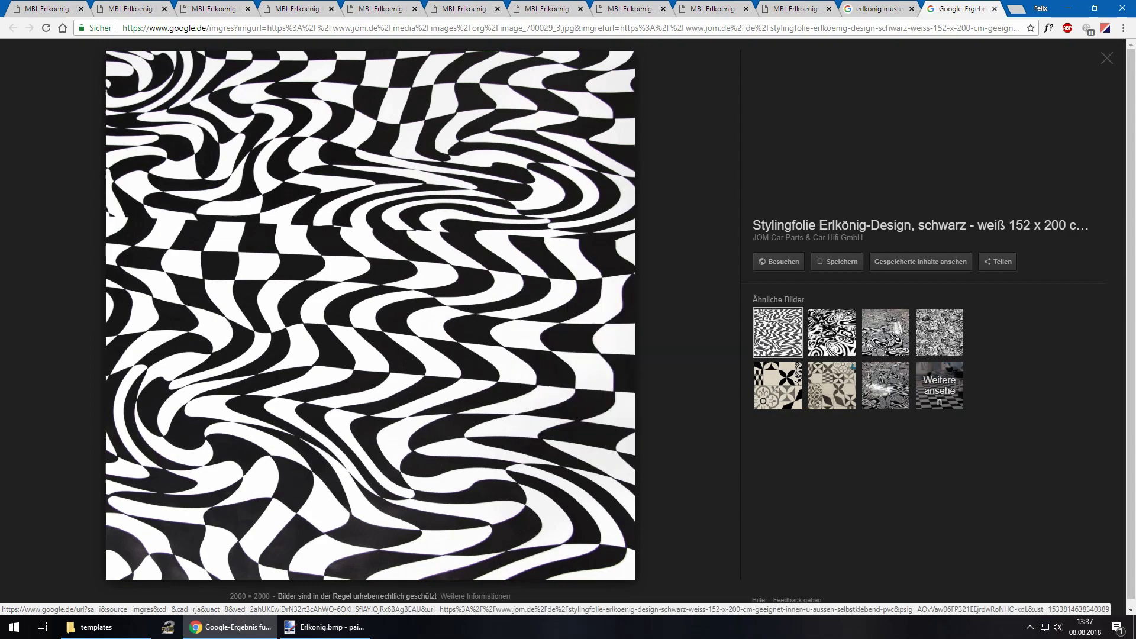
pyautogui.hotkey('alt', 'Tab')
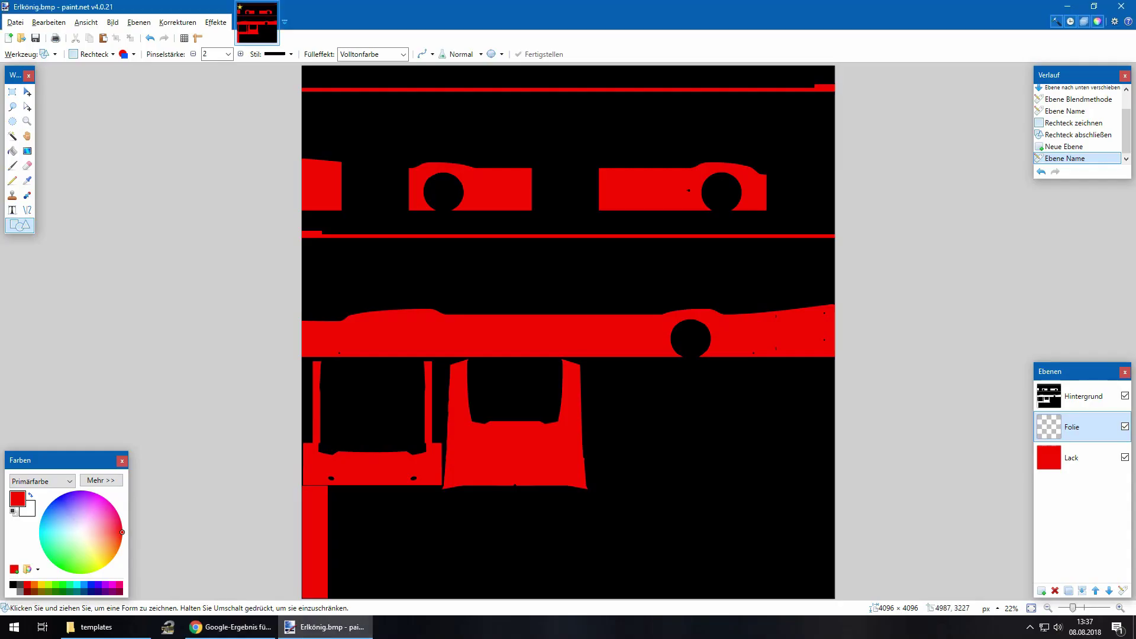
pyautogui.hotkey('ctrl', 'v')
pyautogui.moveTo(578, 340); pyautogui.dragTo(784, 254)
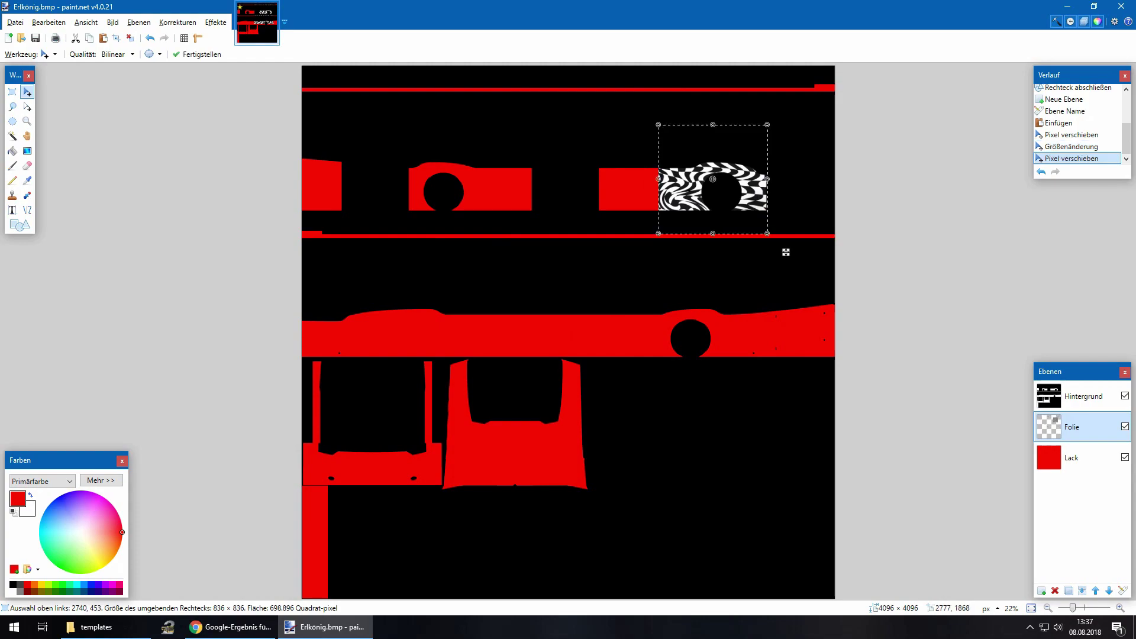
# Check where the camouflage foil sits on the red articulated bus in the browser's MBI_Erlkoenig_11.jpg photo and return to paint.net
pyautogui.click(231, 627)
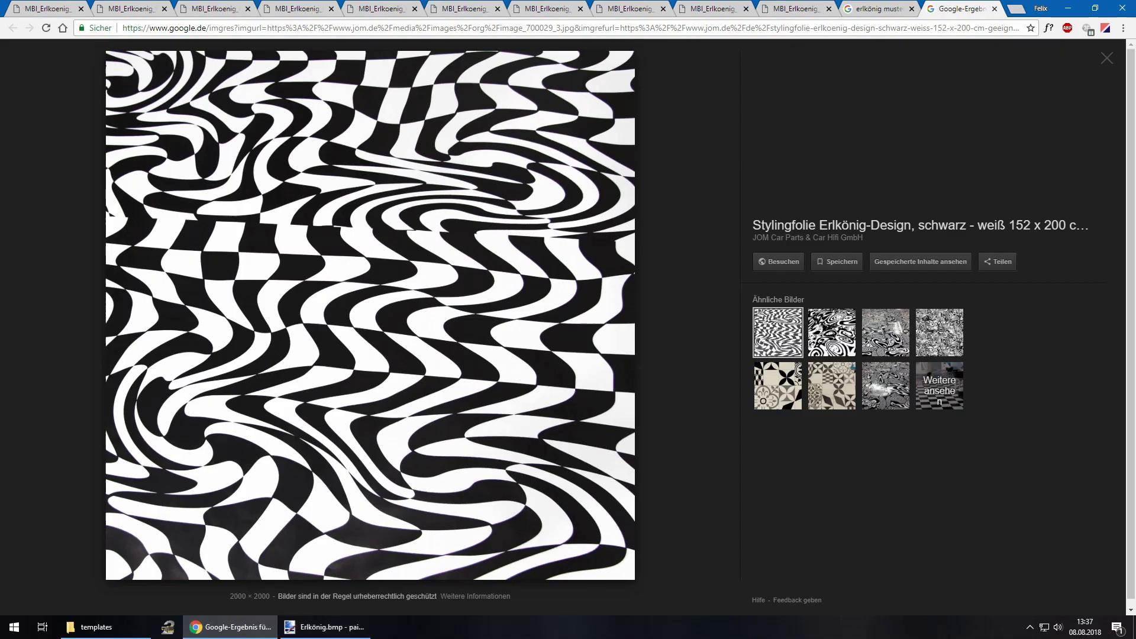
pyautogui.click(46, 9)
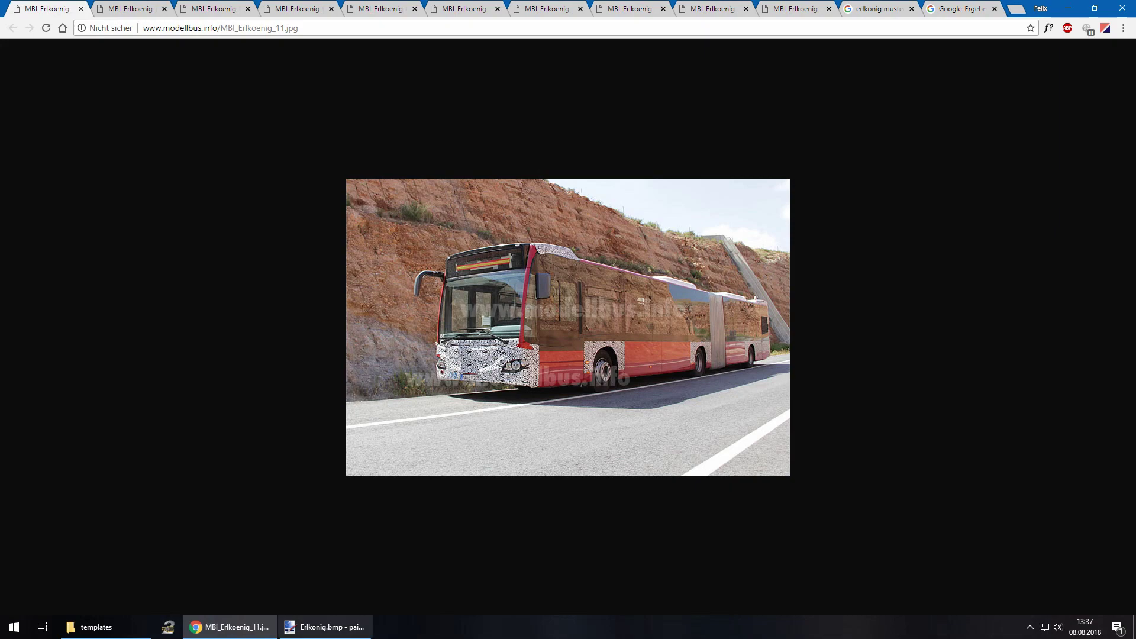
pyautogui.click(326, 627)
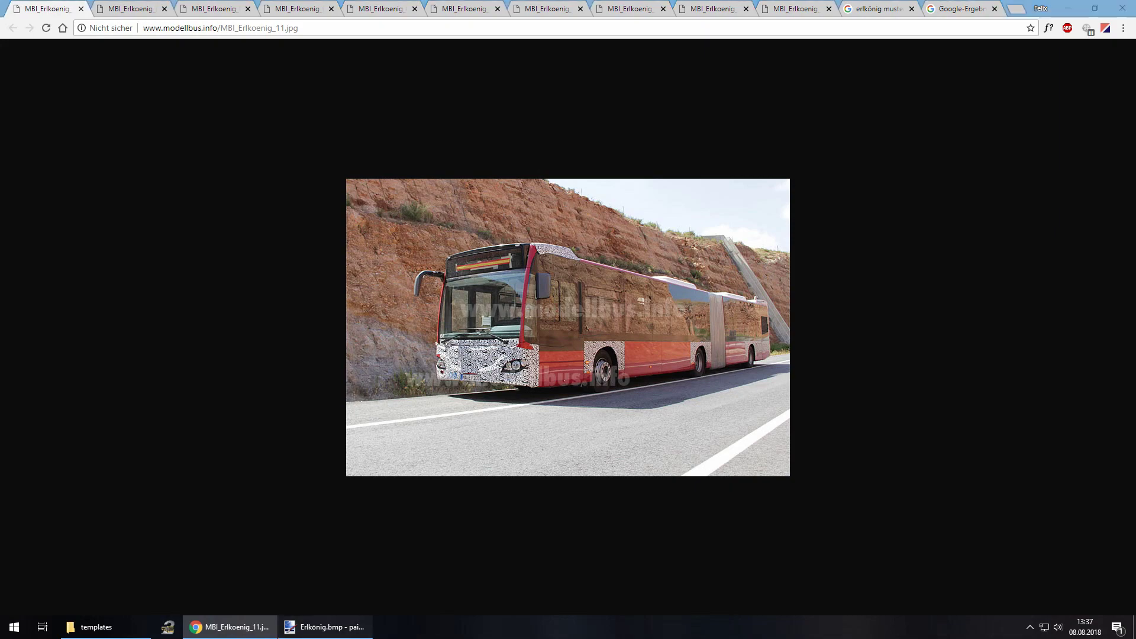
# Shrink the pasted pattern to about 316 × 316 pixels and place it over the right half of the upper row's right wheel arch
pyautogui.scroll(4, 710, 284)
pyautogui.scroll(2, 532, 237)
pyautogui.keyDown('ctrl'); pyautogui.scroll(1, 621, 443); pyautogui.keyUp('ctrl')
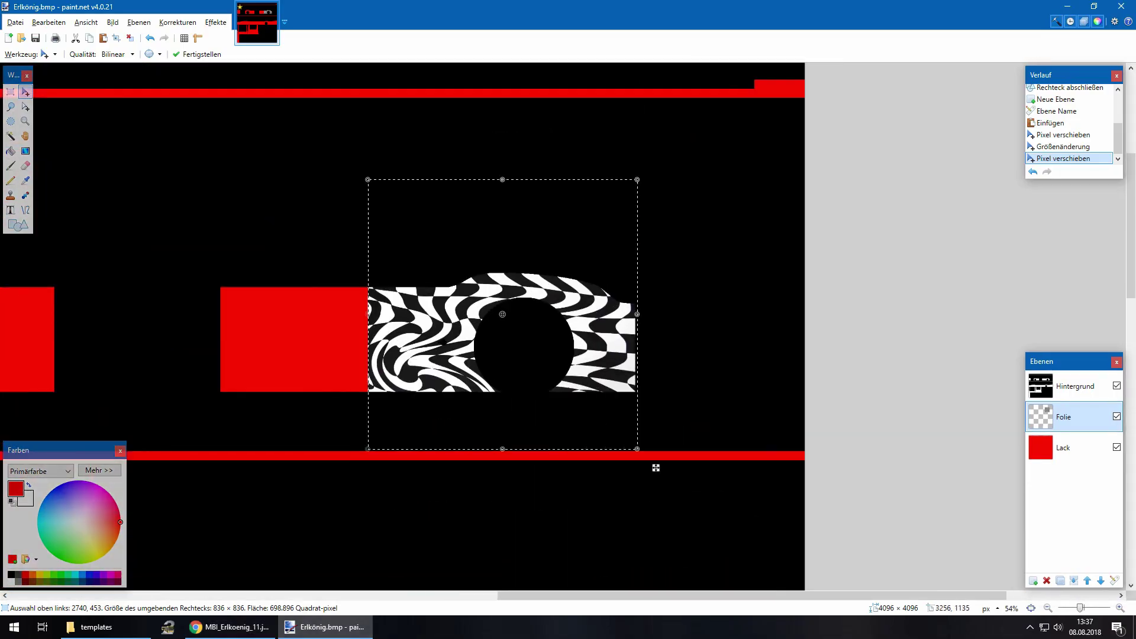
pyautogui.moveTo(656, 467); pyautogui.dragTo(533, 344)
pyautogui.moveTo(515, 252); pyautogui.dragTo(537, 253)
pyautogui.hotkey('ctrl', 'z')
pyautogui.moveTo(533, 344); pyautogui.dragTo(573, 341)
pyautogui.moveTo(616, 386); pyautogui.dragTo(654, 394)
# Paste a second copy of the pattern, mirror it horizontally onto the left half of the same wheel arch at about 319 × 318 pixels, and deselect it
pyautogui.hotkey('ctrl', 'v')
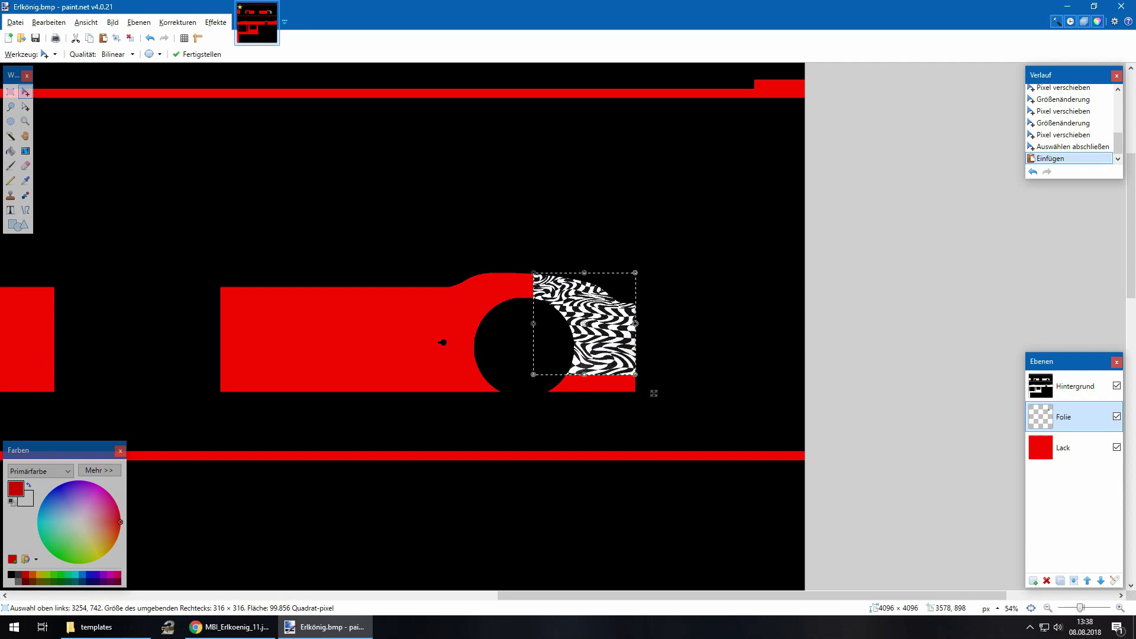
pyautogui.moveTo(654, 393); pyautogui.dragTo(413, 393)
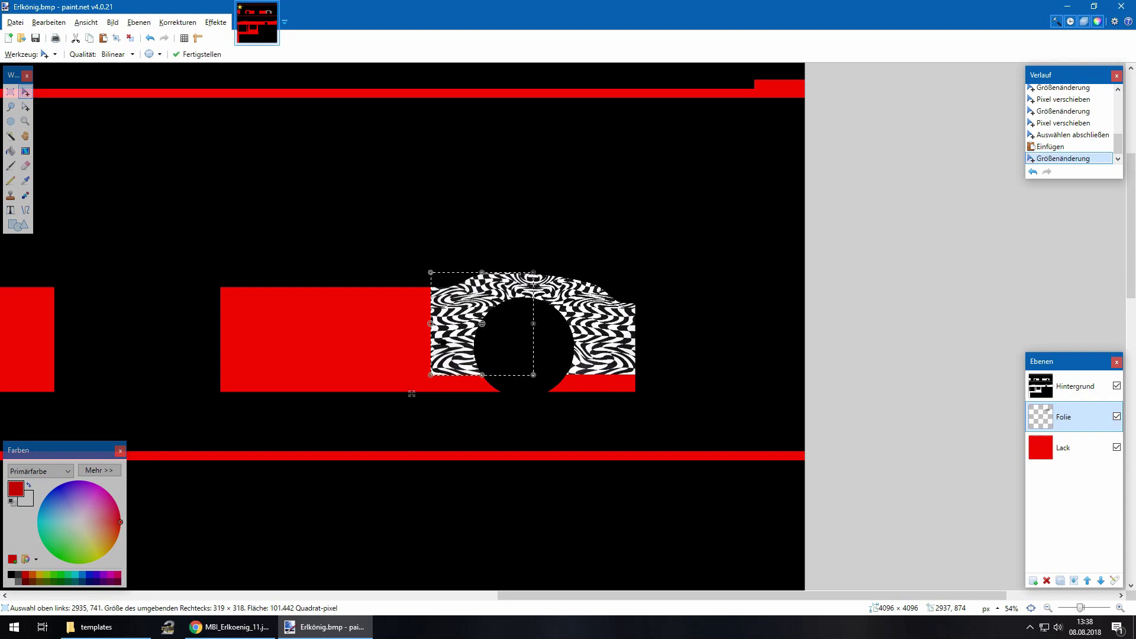
pyautogui.scroll(1, 402, 403)
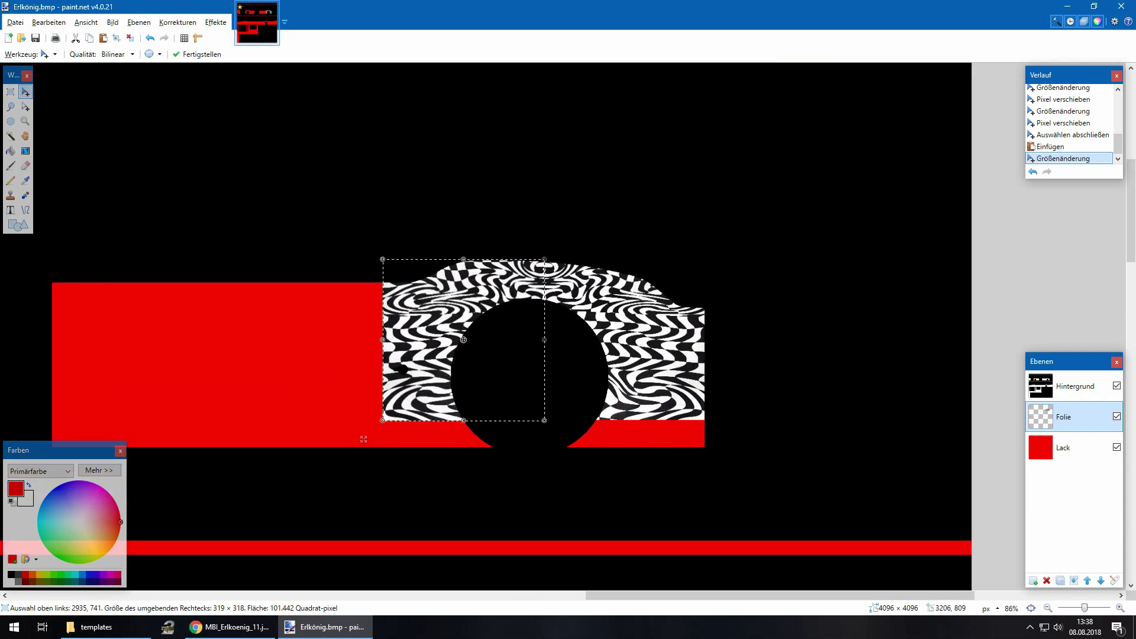
pyautogui.scroll(1, 520, 291)
pyautogui.click(11, 92)
pyautogui.click(576, 270)
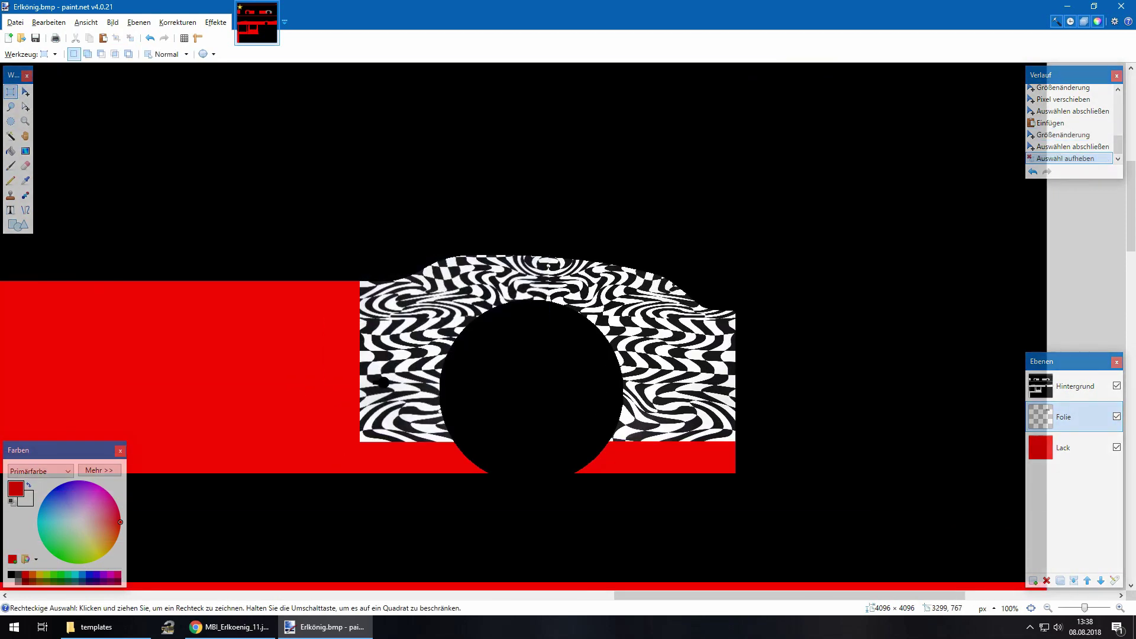
# Select the mirrored pattern pair around the wheel arch with a rectangle of about 677 × 387 pixels for copying
pyautogui.scroll(3, 562, 246)
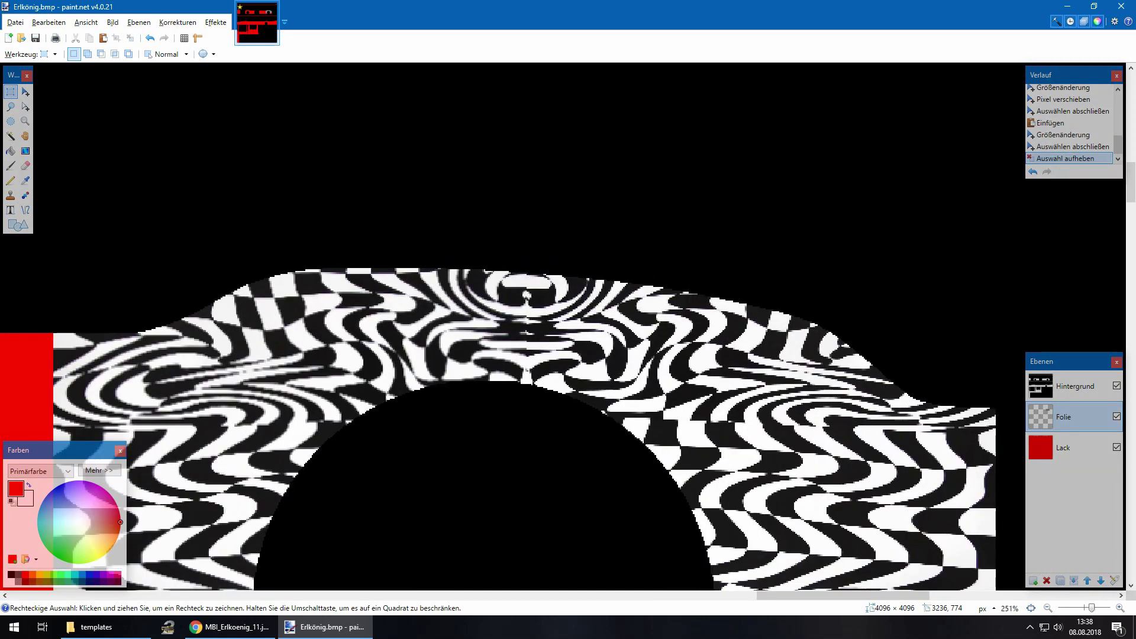
pyautogui.scroll(-1, 499, 317)
pyautogui.scroll(-6, 633, 321)
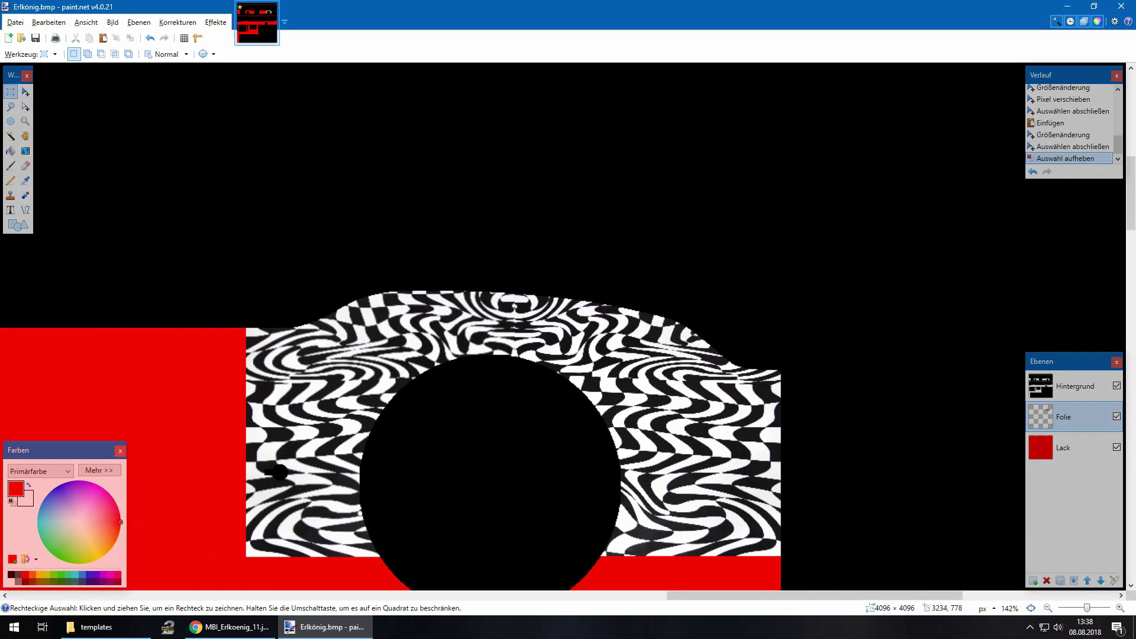
pyautogui.scroll(-1, 374, 317)
pyautogui.moveTo(368, 289); pyautogui.dragTo(523, 408)
pyautogui.click(533, 409)
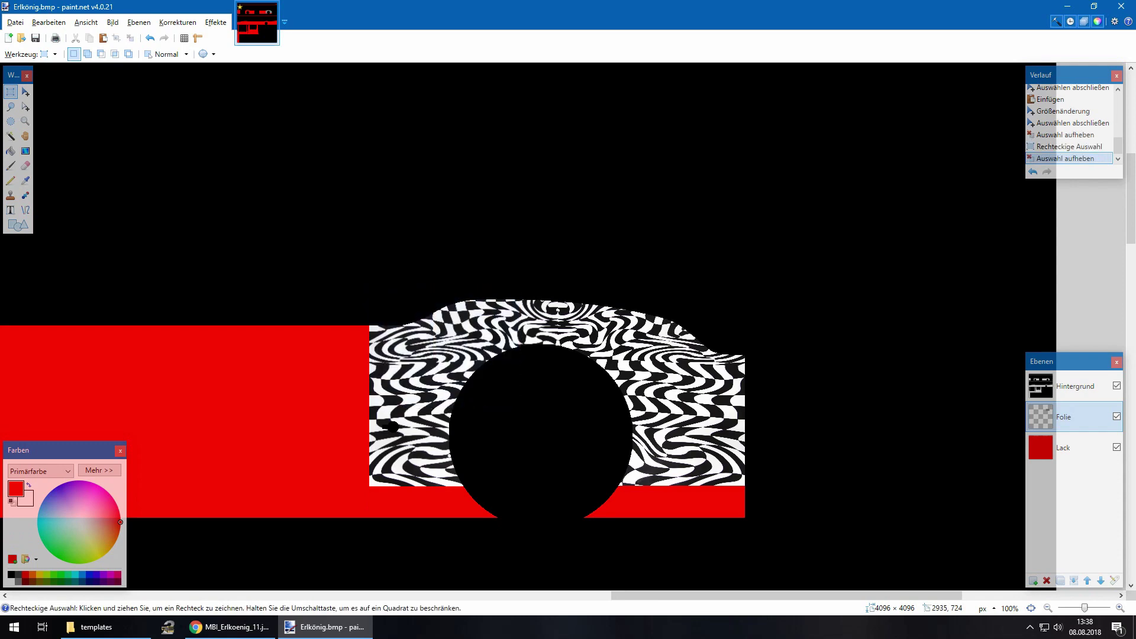
pyautogui.moveTo(358, 281); pyautogui.dragTo(758, 482)
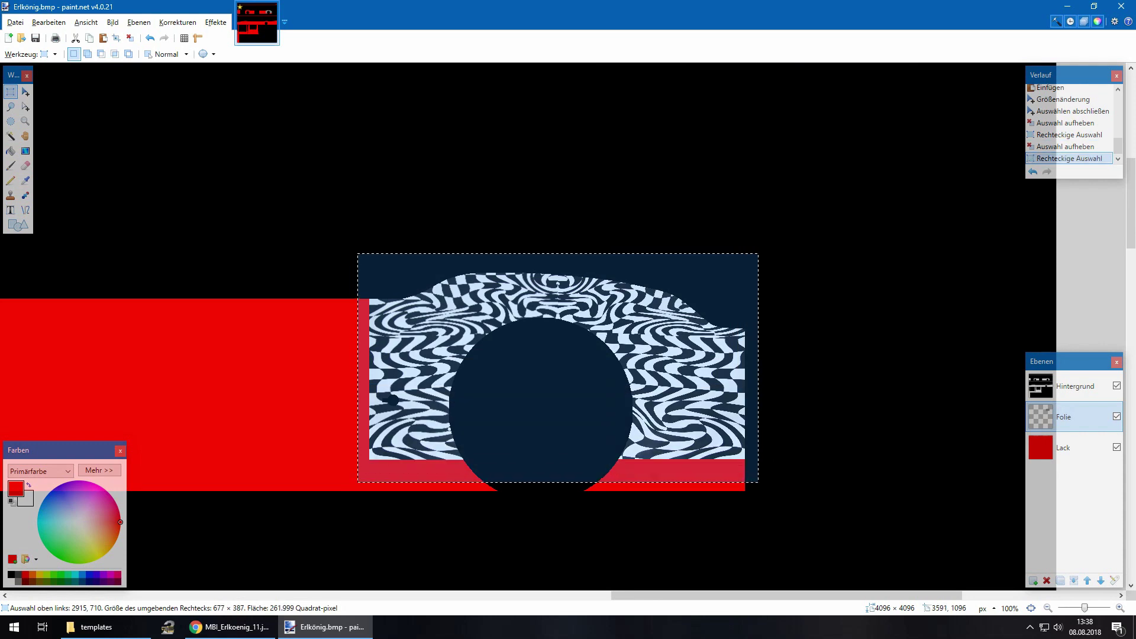
# Paste a copy of the mirrored pattern and align it over the upper row's left wheel arch, flush with the left edge of its red panel
pyautogui.scroll(-2, 758, 482)
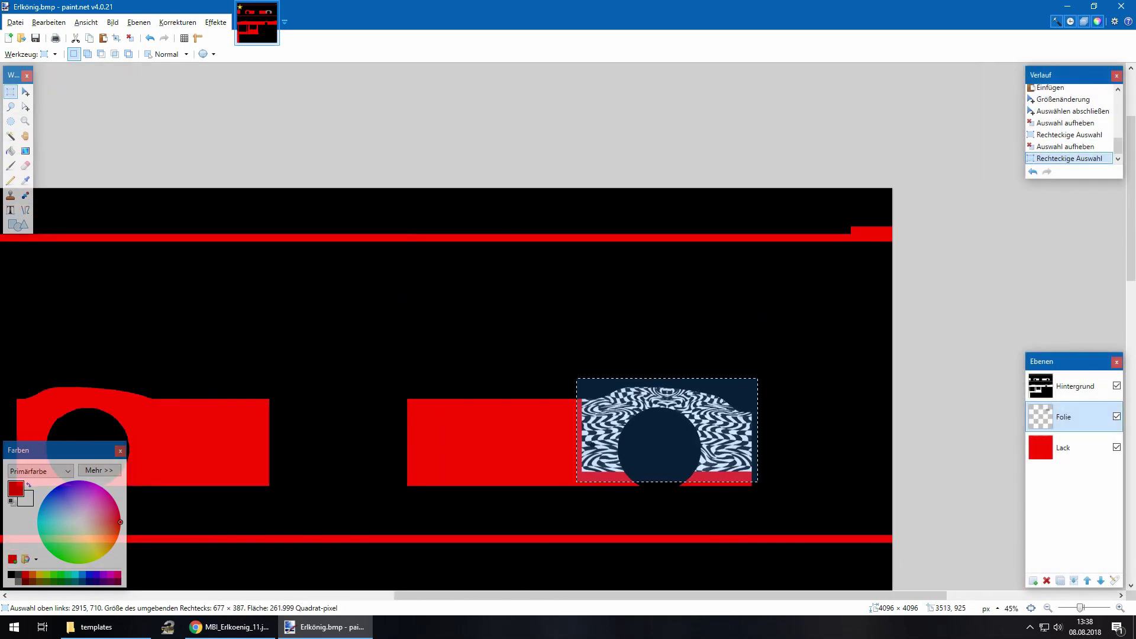
pyautogui.hscroll(-5, 712, 429)
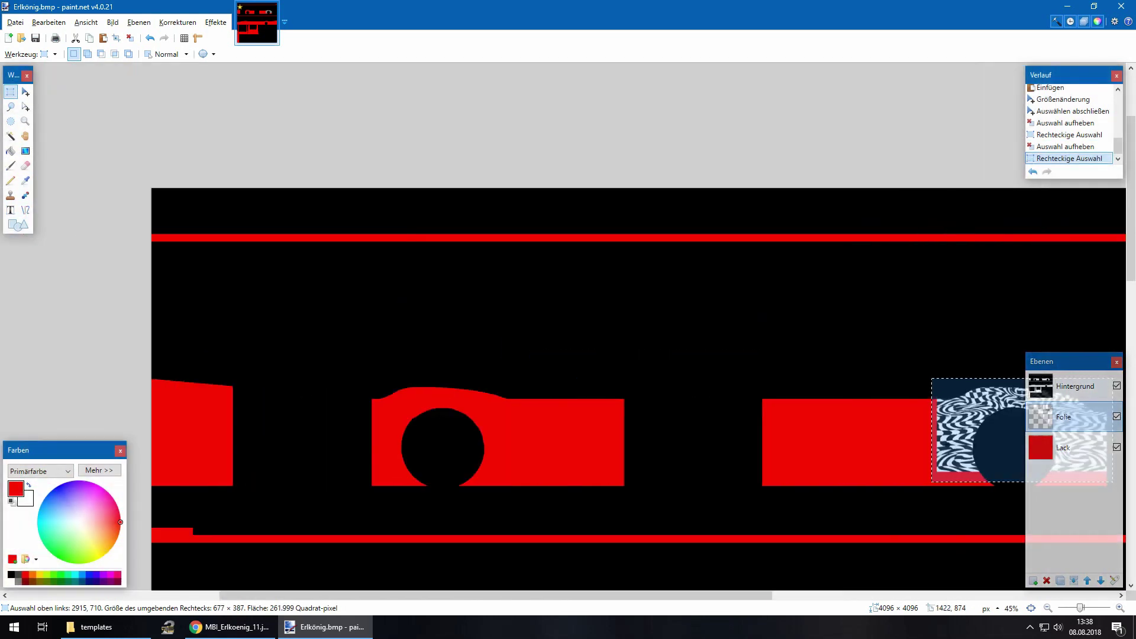
pyautogui.hotkey('ctrl', 'v')
pyautogui.moveTo(1125, 494); pyautogui.dragTo(569, 499)
pyautogui.keyDown('ctrl'); pyautogui.scroll(4, 569, 499); pyautogui.keyUp('ctrl')
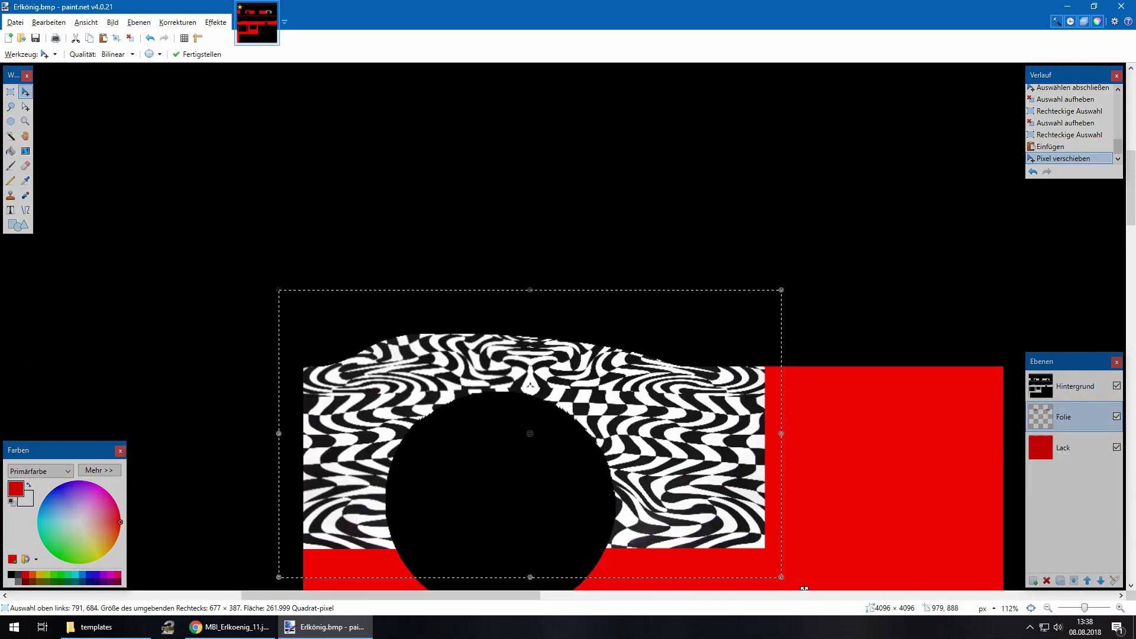
pyautogui.moveTo(402, 444); pyautogui.dragTo(394, 435)
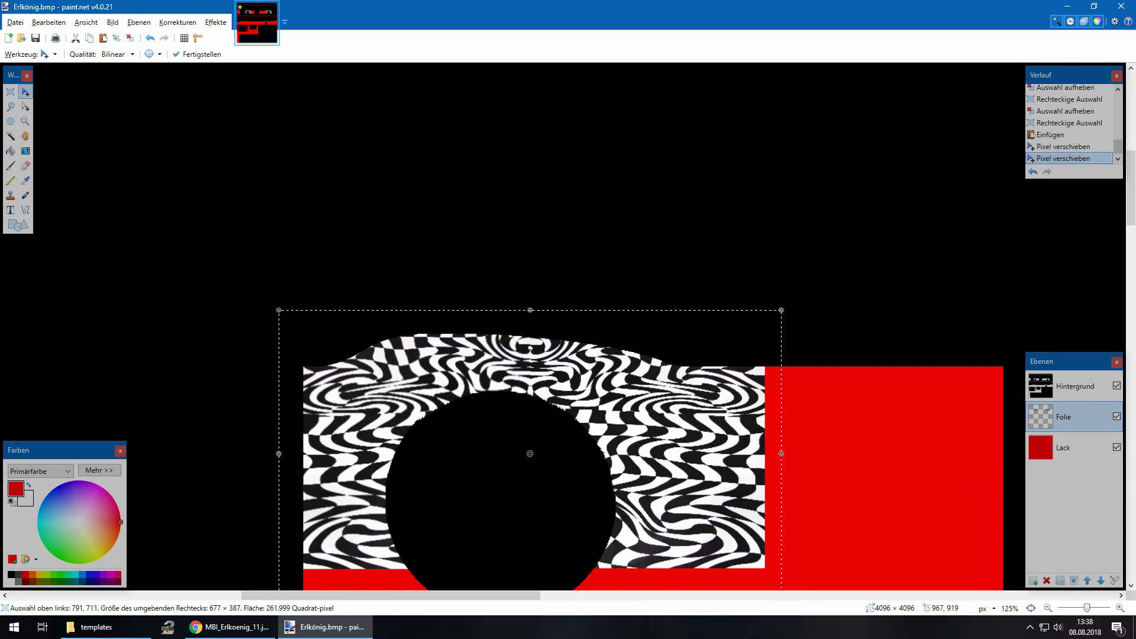
# Paste another copy of the mirrored pattern onto the long lower side panel, at the right end of its leftmost hump
pyautogui.keyDown('ctrl'); pyautogui.scroll(-3, 409, 464); pyautogui.keyUp('ctrl')
pyautogui.scroll(-5, 410, 465)
pyautogui.hscroll(-1, 411, 466)
pyautogui.scroll(-3, 410, 466)
pyautogui.hscroll(-1, 411, 468)
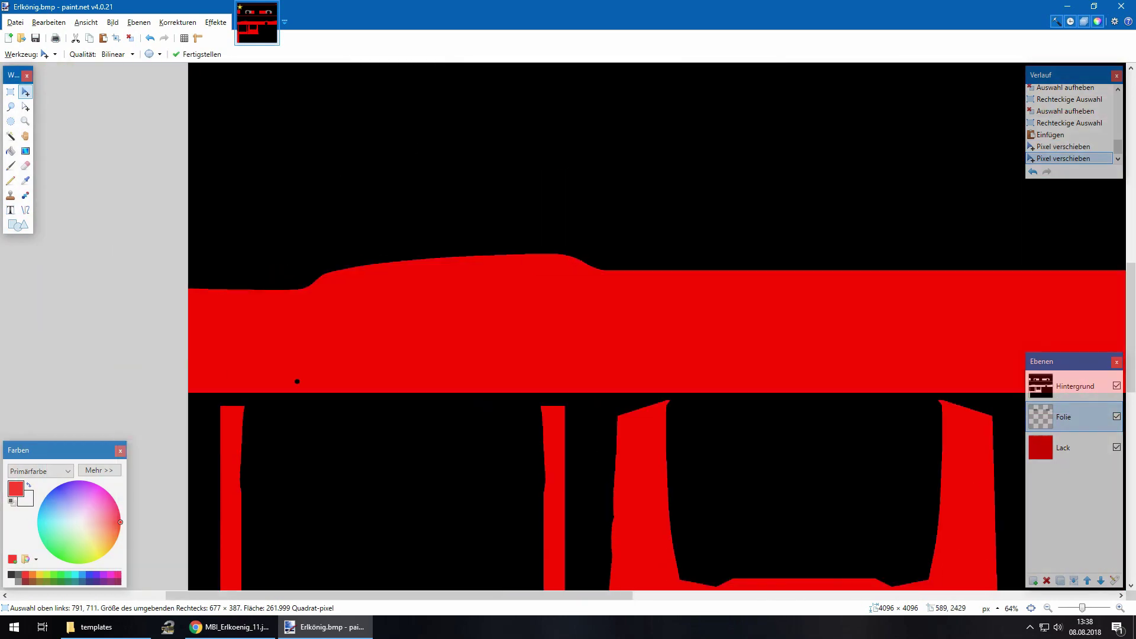
pyautogui.scroll(6, 835, 190)
pyautogui.hotkey('ctrl', 'v')
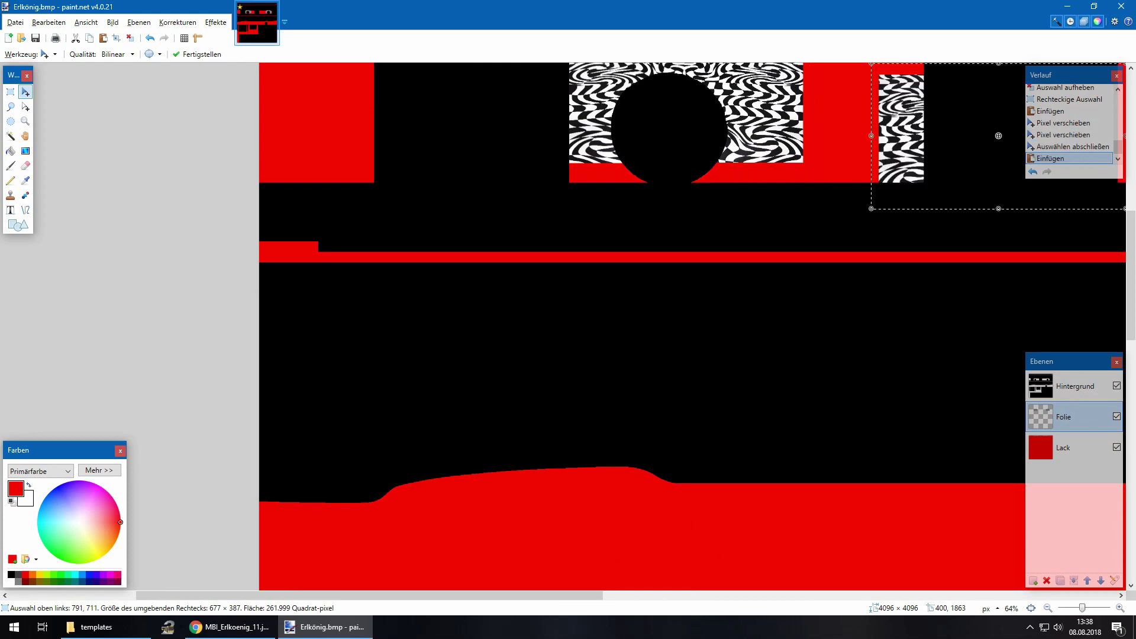
pyautogui.moveTo(911, 162); pyautogui.dragTo(622, 530)
pyautogui.scroll(-4, 623, 462)
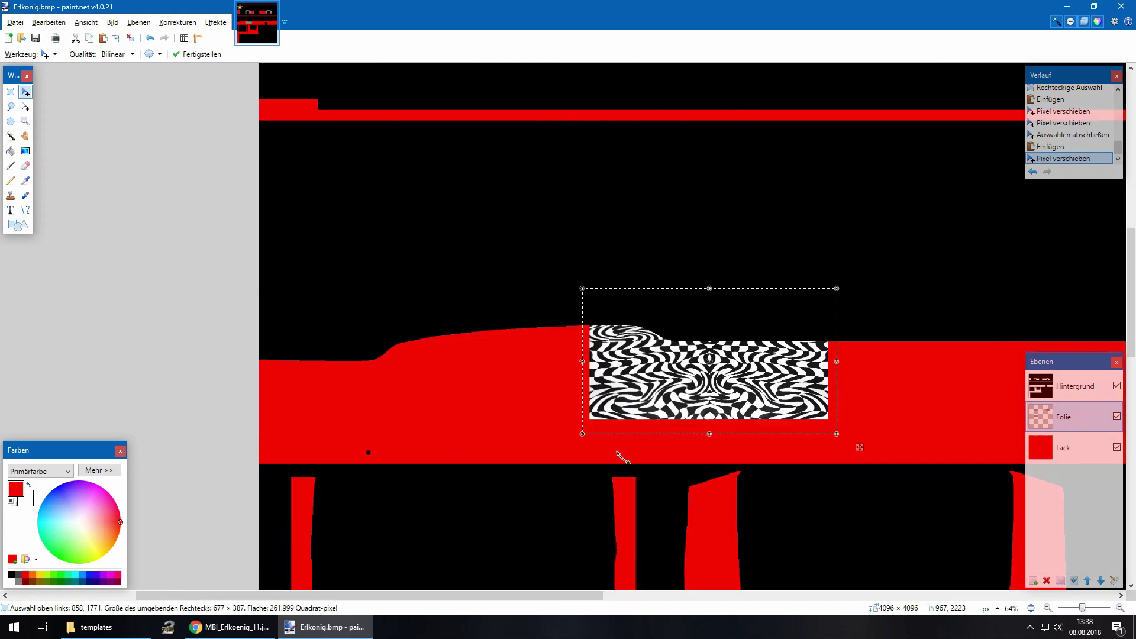
pyautogui.moveTo(860, 447); pyautogui.dragTo(874, 450)
# Compare the pattern placement on the side panel with the bus reference photo in the browser and return to paint.net
pyautogui.click(231, 626)
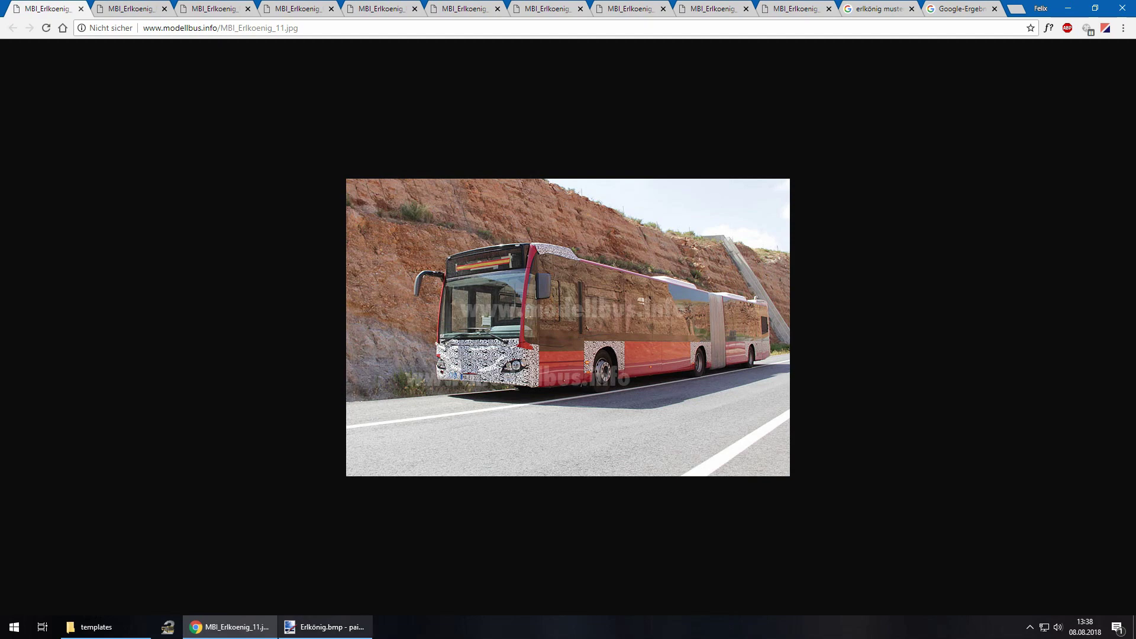
pyautogui.click(324, 626)
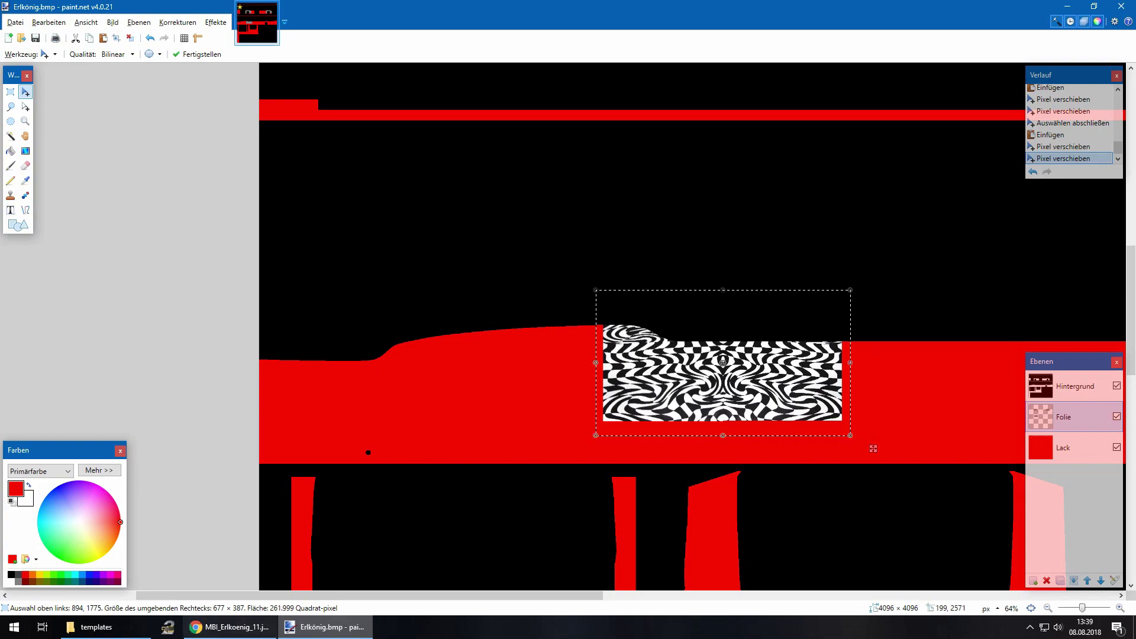
pyautogui.click(231, 626)
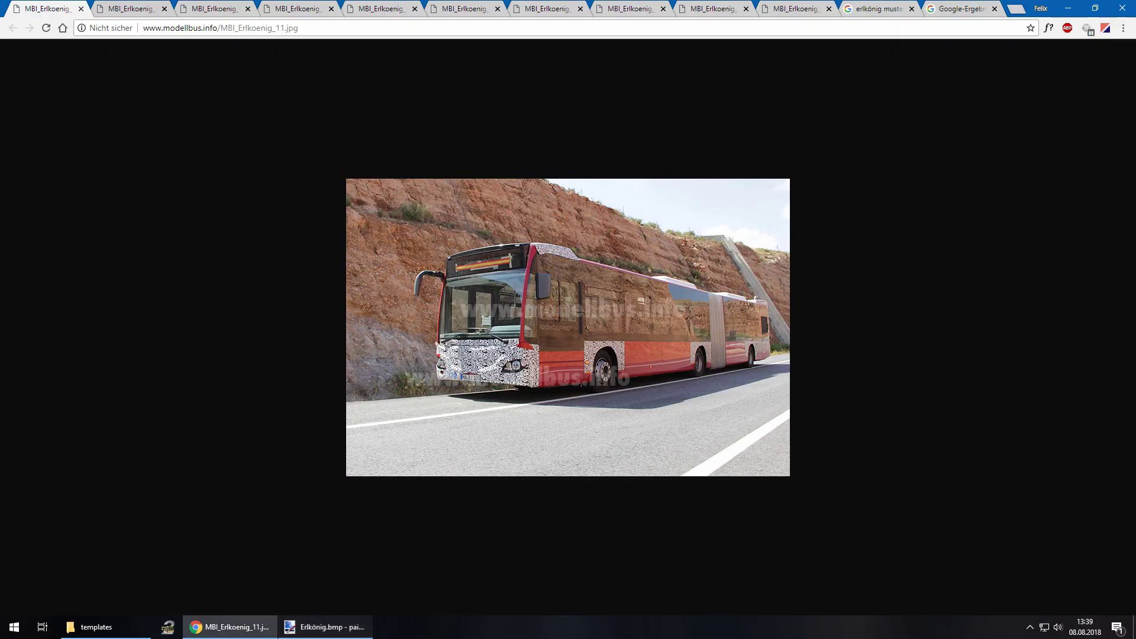
pyautogui.hotkey('alt', 'Tab')
# Move the pasted pattern left and slightly down over the side panel's leftmost hump, to about 614, 1833 pixels, and release its selection
pyautogui.moveTo(874, 448); pyautogui.dragTo(768, 471)
pyautogui.click(12, 92)
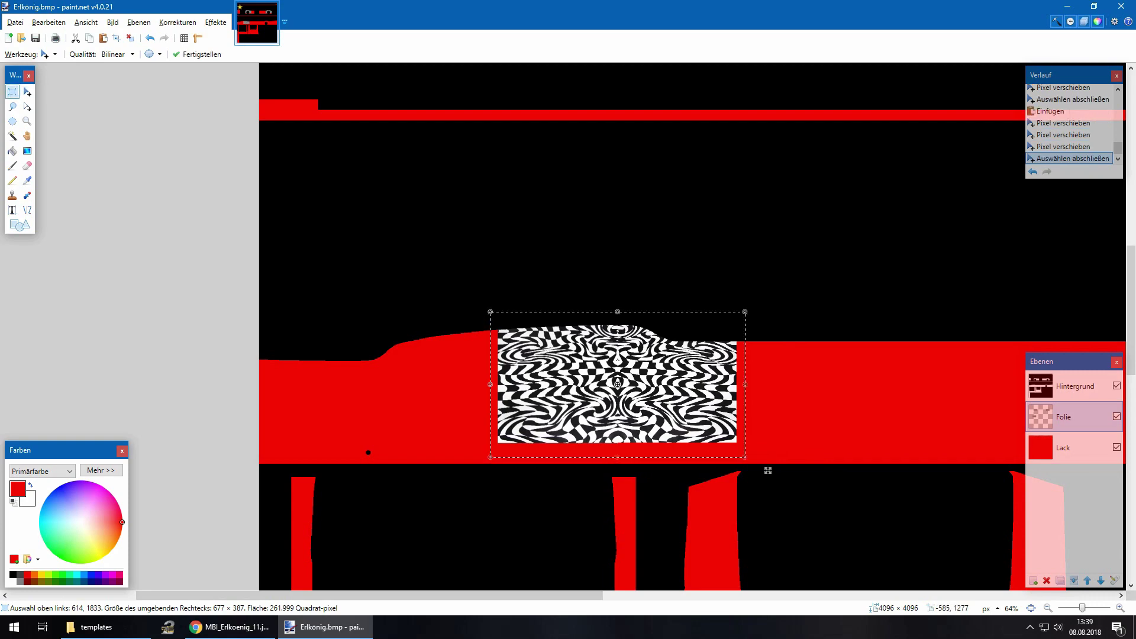
pyautogui.click(318, 254)
pyautogui.scroll(1, 393, 398)
pyautogui.scroll(-5, 393, 398)
pyautogui.scroll(2, 426, 523)
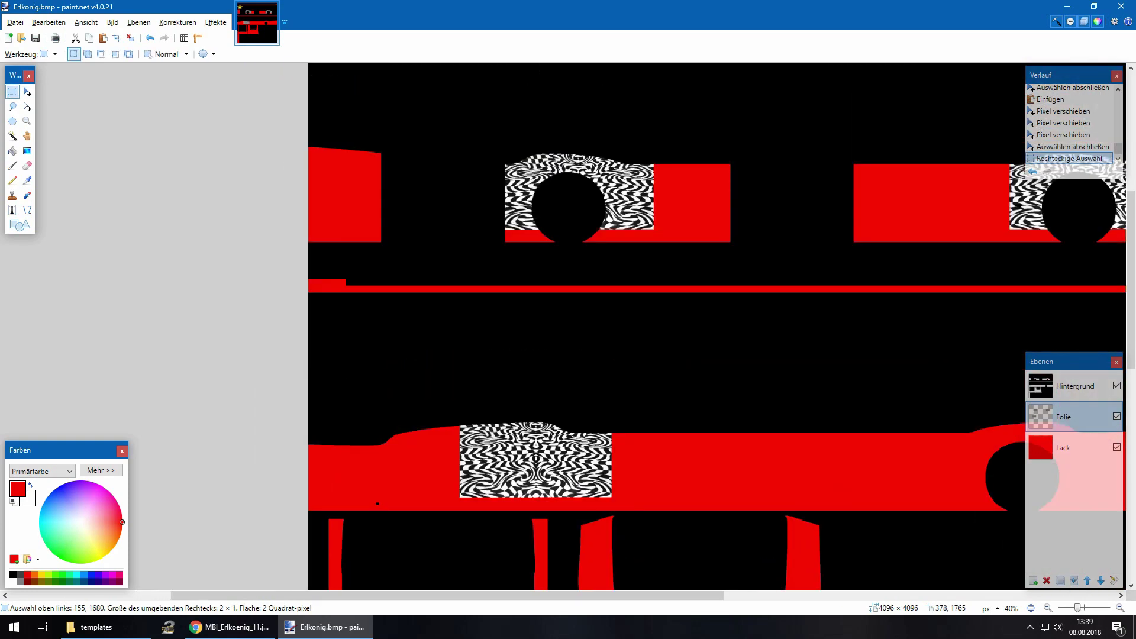
pyautogui.hscroll(6, 397, 398)
pyautogui.scroll(4, 636, 489)
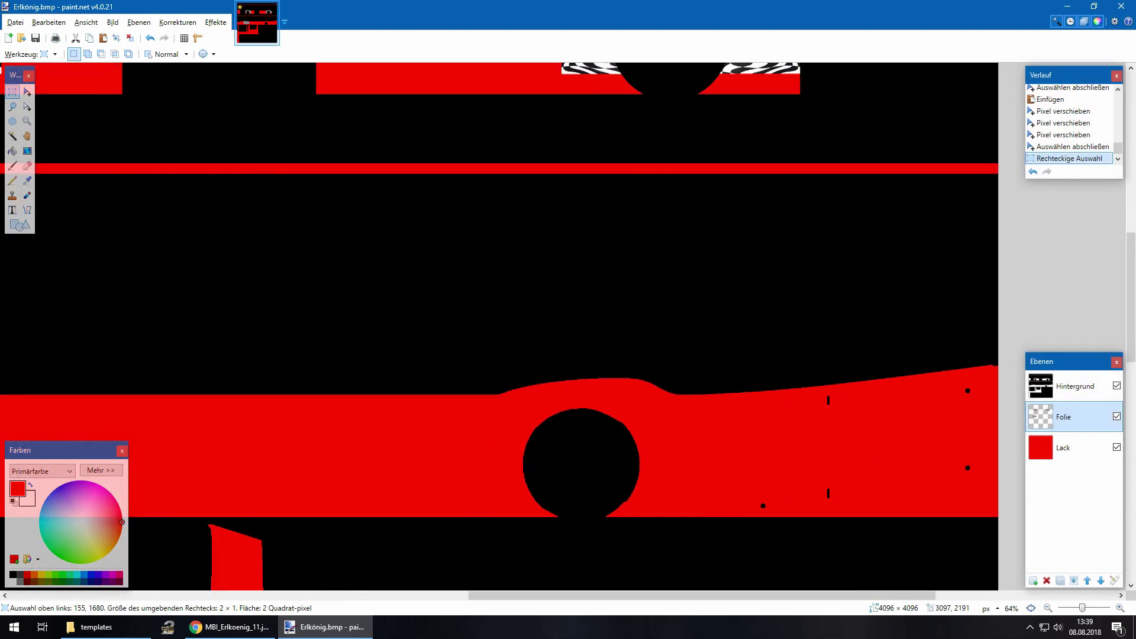
# Paste another copy of the mirrored pattern over the right wheel arch of the long lower side panel, at about 2672, 1836 pixels
pyautogui.hotkey('ctrl', 'v')
pyautogui.moveTo(831, 222); pyautogui.dragTo(740, 525)
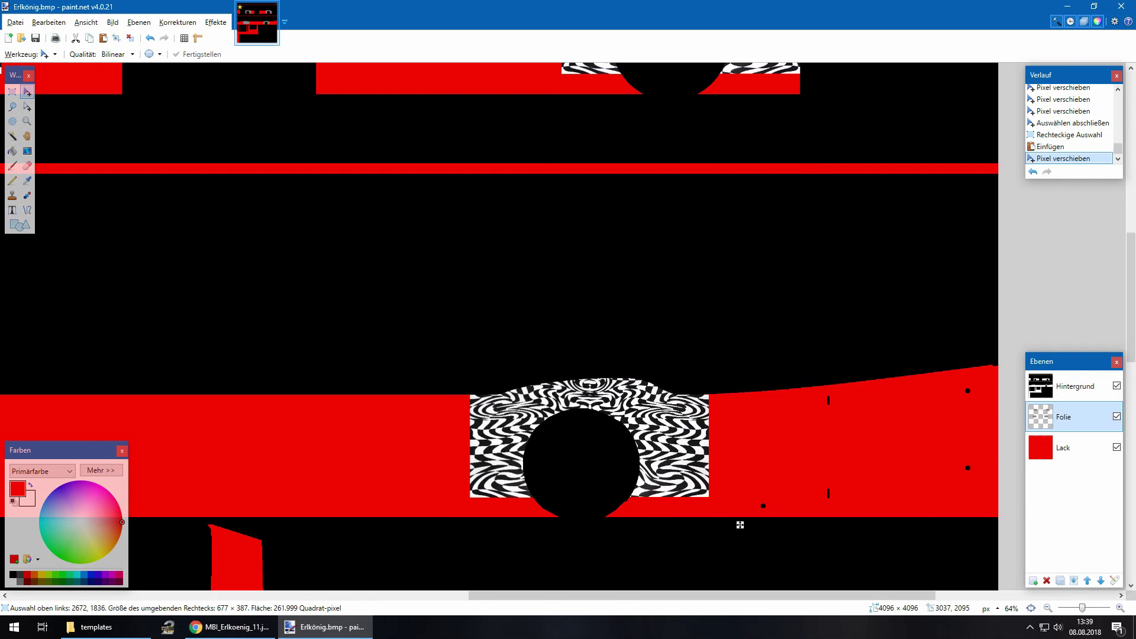
pyautogui.scroll(-2, 600, 463)
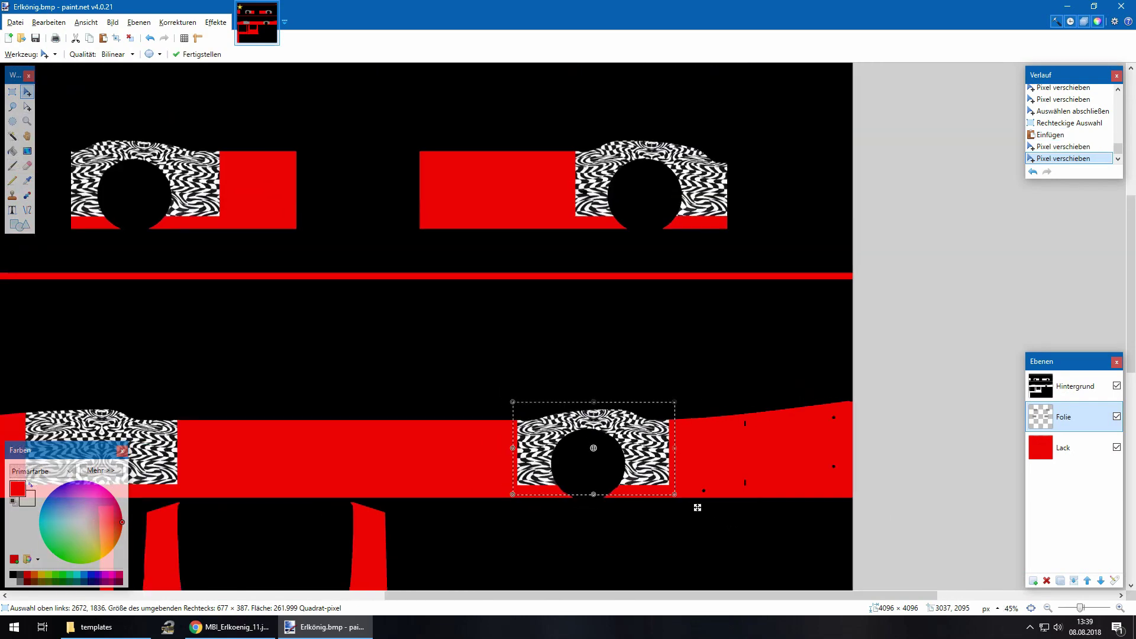
pyautogui.scroll(-3, 600, 463)
pyautogui.hscroll(-3, 600, 463)
# Check the bus photo in the browser, return to paint.net, and paste the pattern over the uppermost strip's raised right end, scaled to about 391 × 223 pixels
pyautogui.hotkey('alt', 'Tab')
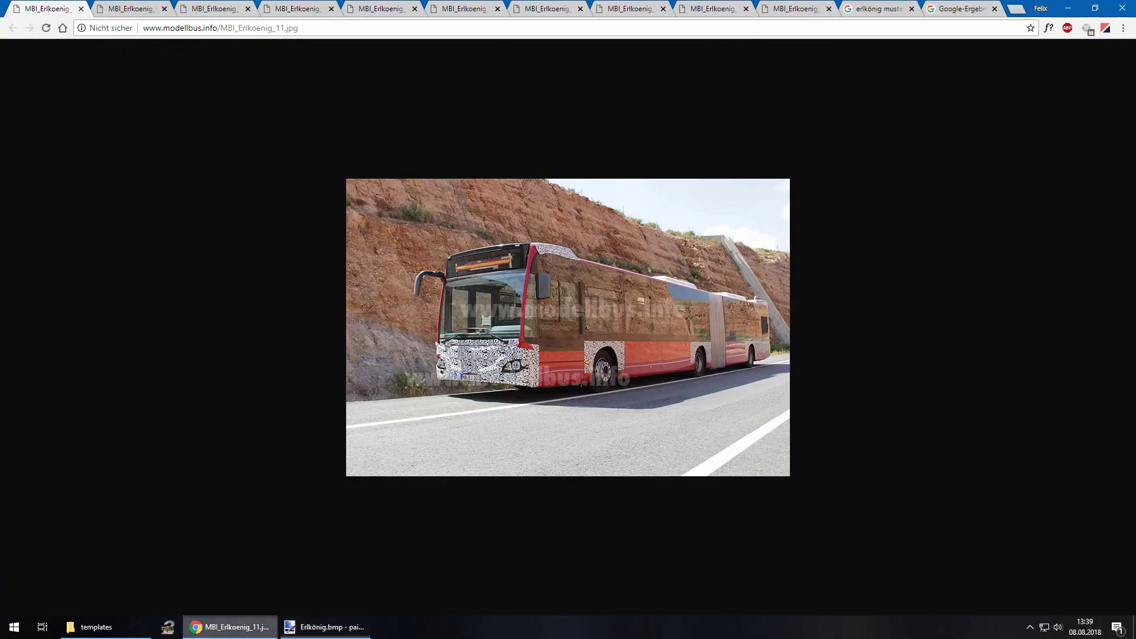
pyautogui.click(325, 627)
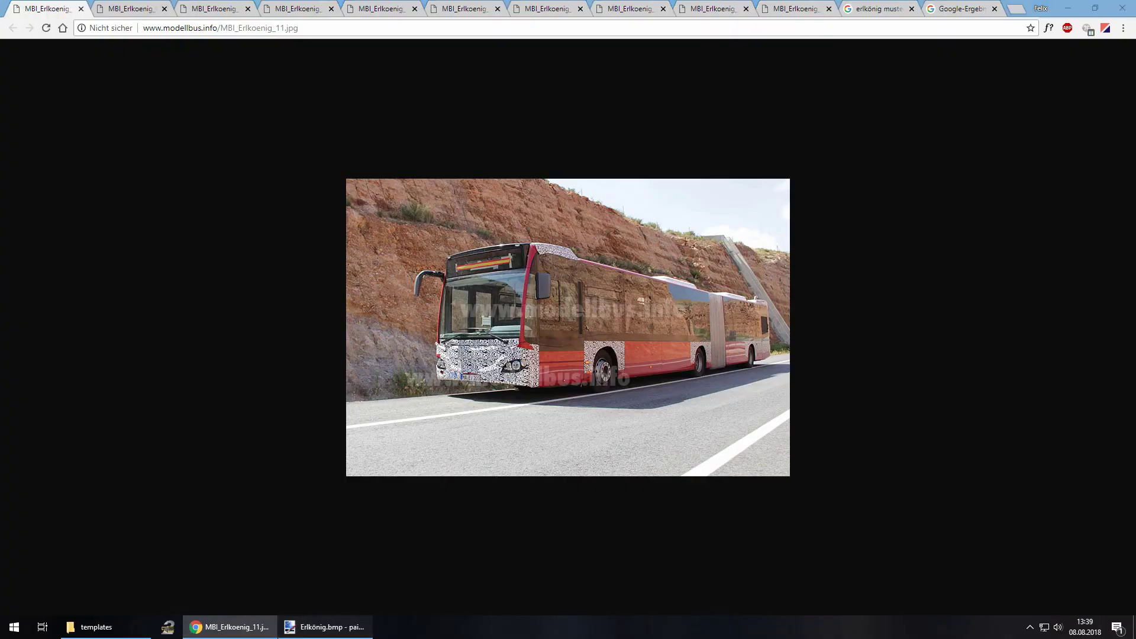
pyautogui.scroll(3, 565, 326)
pyautogui.hscroll(-3, 565, 327)
pyautogui.scroll(3, 710, 325)
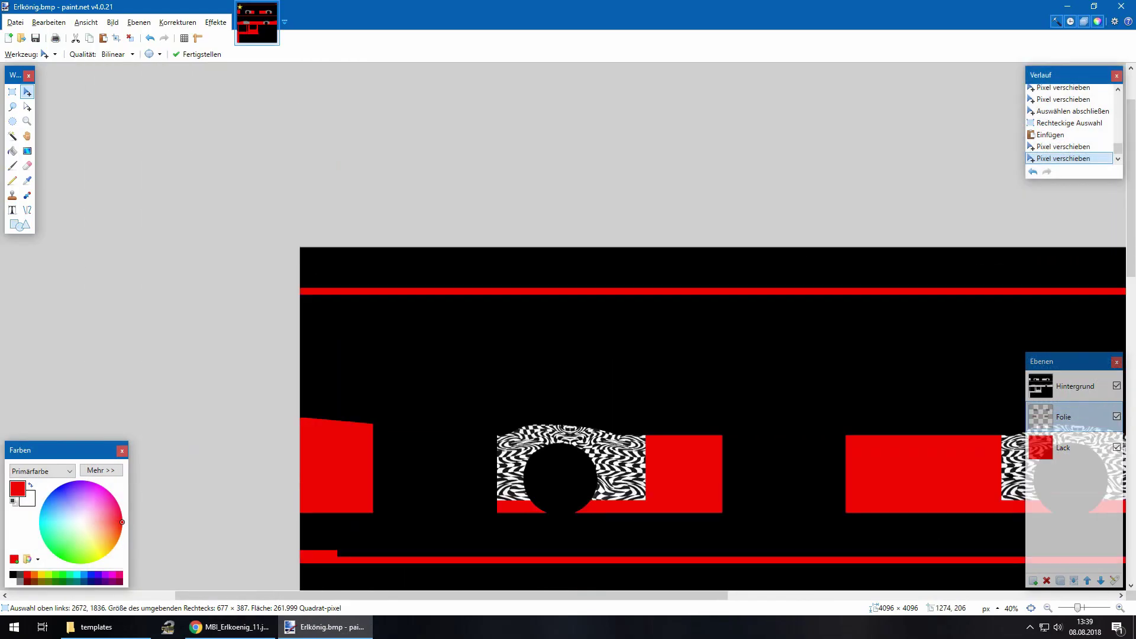
pyautogui.hscroll(3, 710, 325)
pyautogui.scroll(2, 711, 326)
pyautogui.scroll(9, 808, 424)
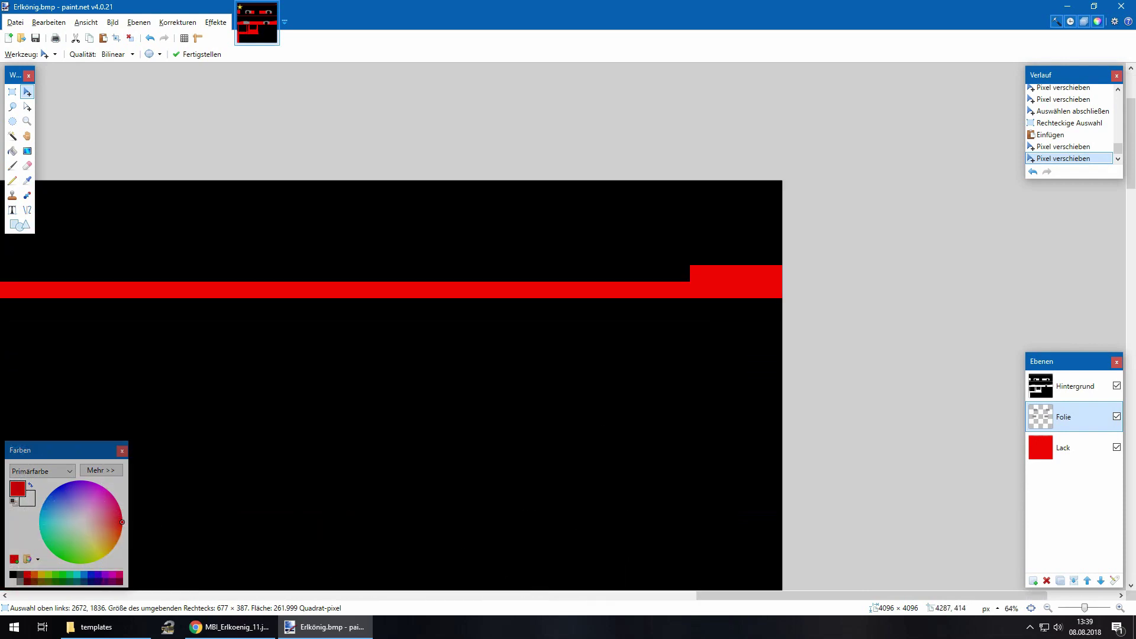
pyautogui.hotkey('ctrl', 'v')
pyautogui.moveTo(330, 462); pyautogui.dragTo(951, 308)
pyautogui.moveTo(1075, 436); pyautogui.dragTo(926, 372)
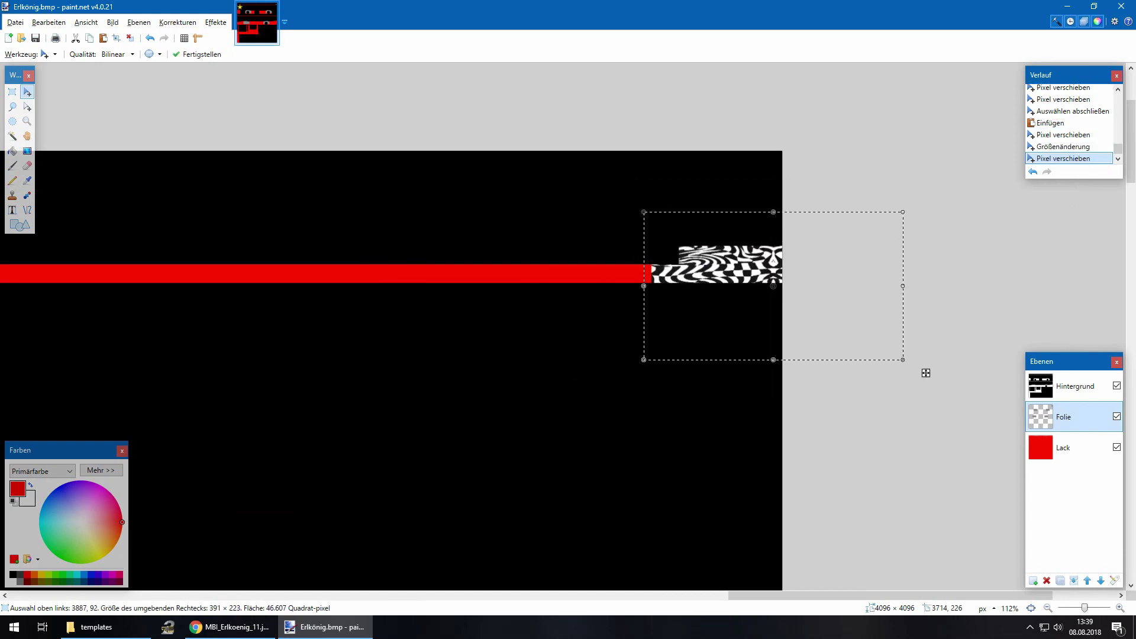
# Paste the pattern over the raised left end of the second thin red strip, scale it to about 360 × 206 pixels, and release its selection
pyautogui.scroll(-4, 529, 301)
pyautogui.hscroll(-18, 529, 301)
pyautogui.scroll(-1, 529, 301)
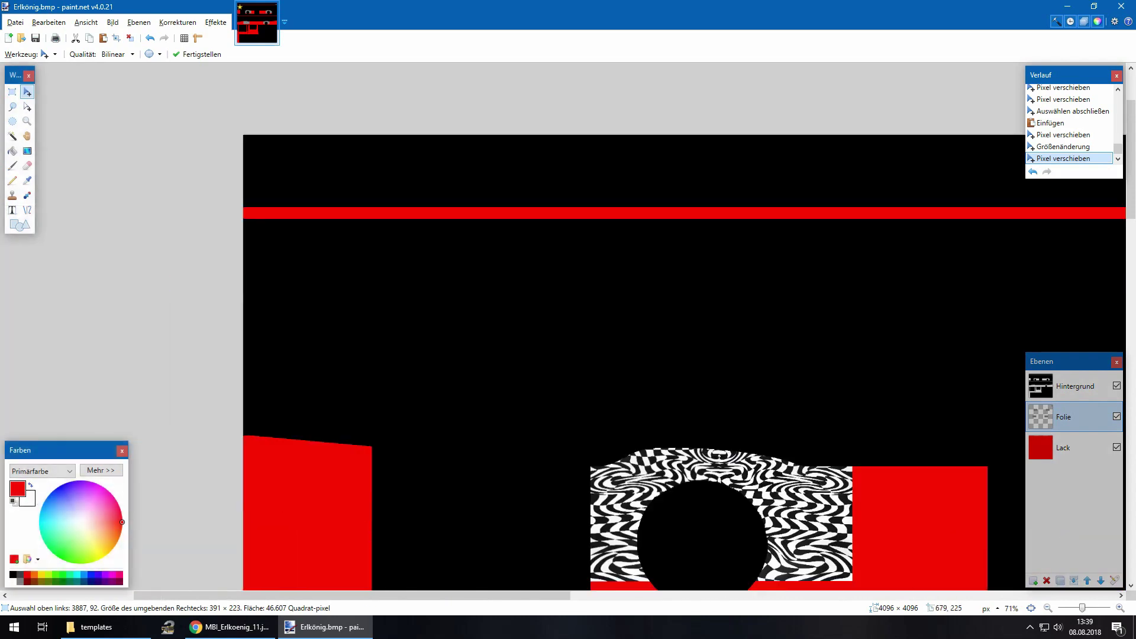
pyautogui.scroll(-7, 529, 300)
pyautogui.hscroll(-3, 529, 301)
pyautogui.scroll(2, 529, 300)
pyautogui.scroll(5, 529, 301)
pyautogui.hotkey('ctrl', 'v')
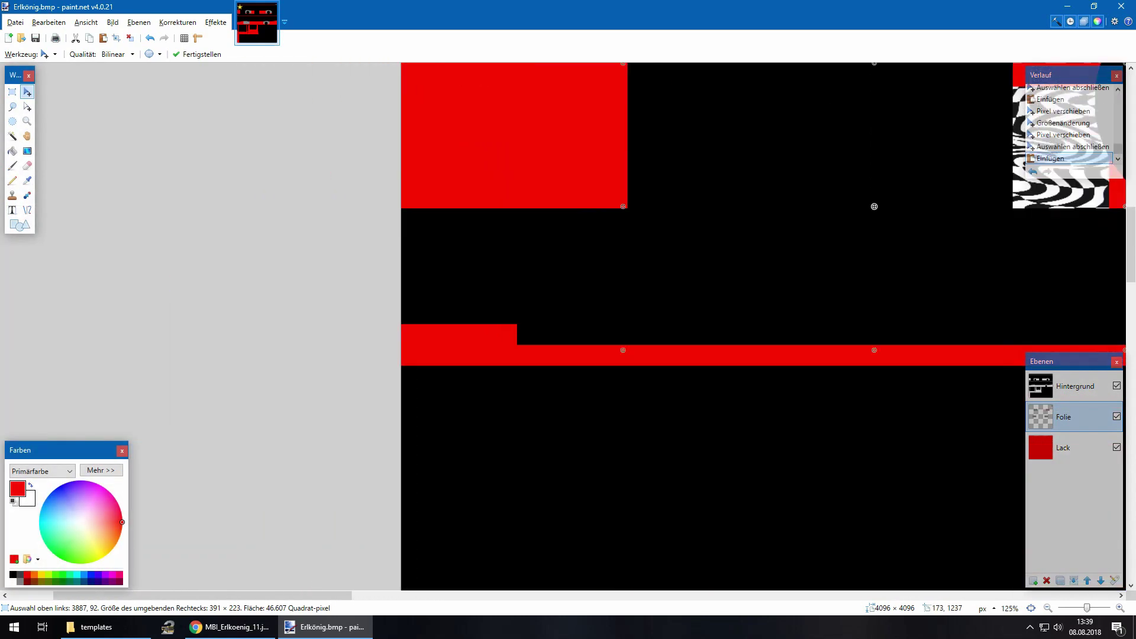
pyautogui.moveTo(875, 206); pyautogui.dragTo(650, 346)
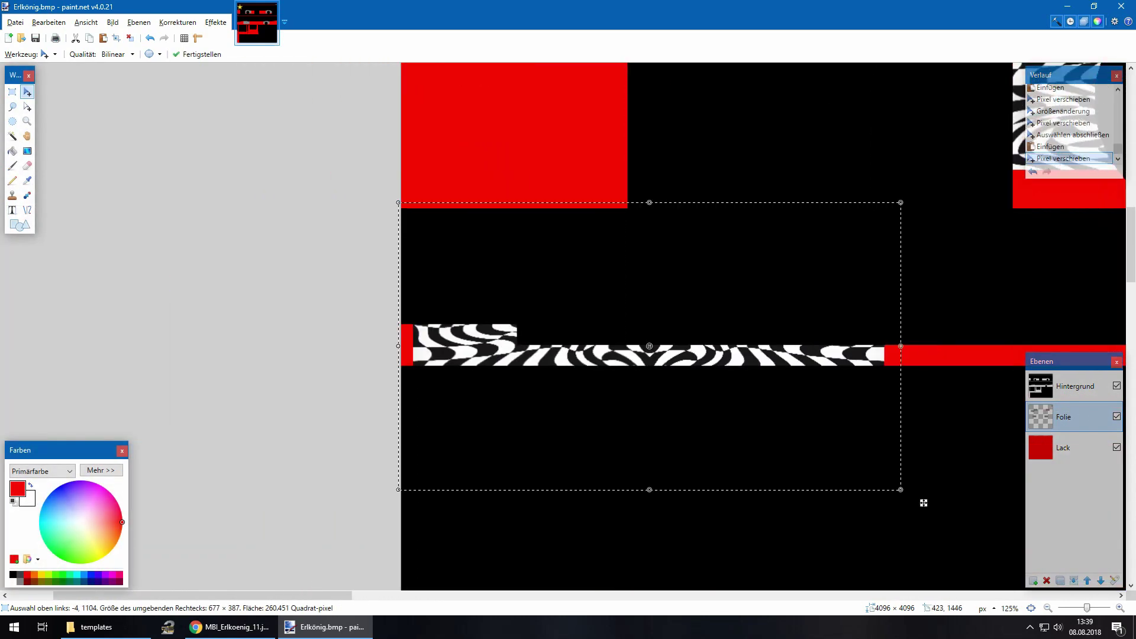
pyautogui.moveTo(901, 490); pyautogui.dragTo(553, 413)
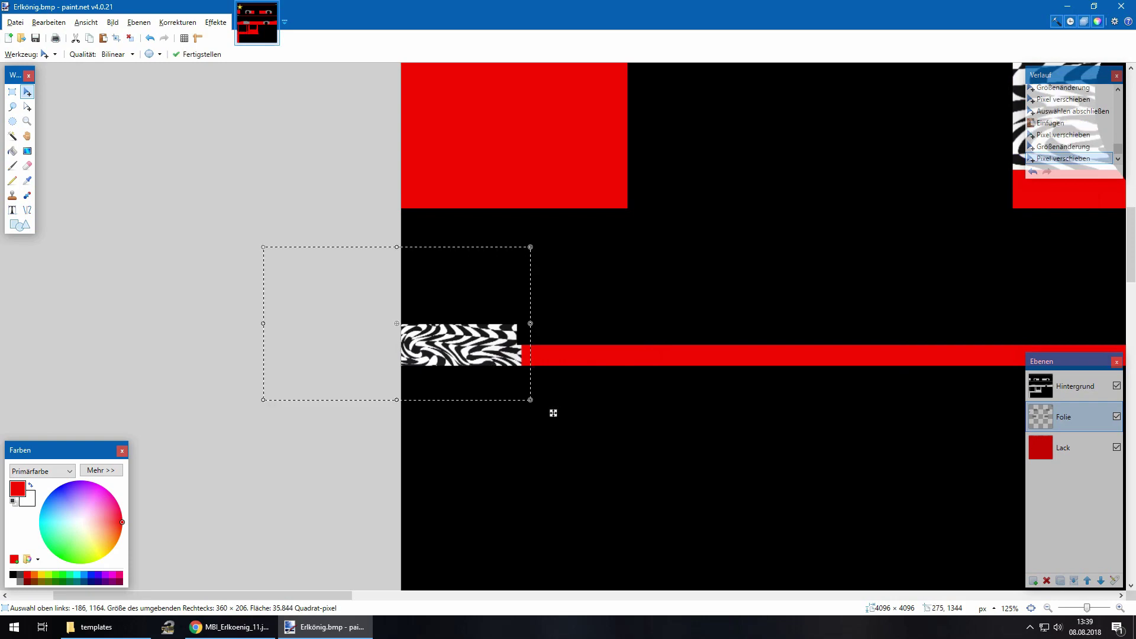
pyautogui.press('s')
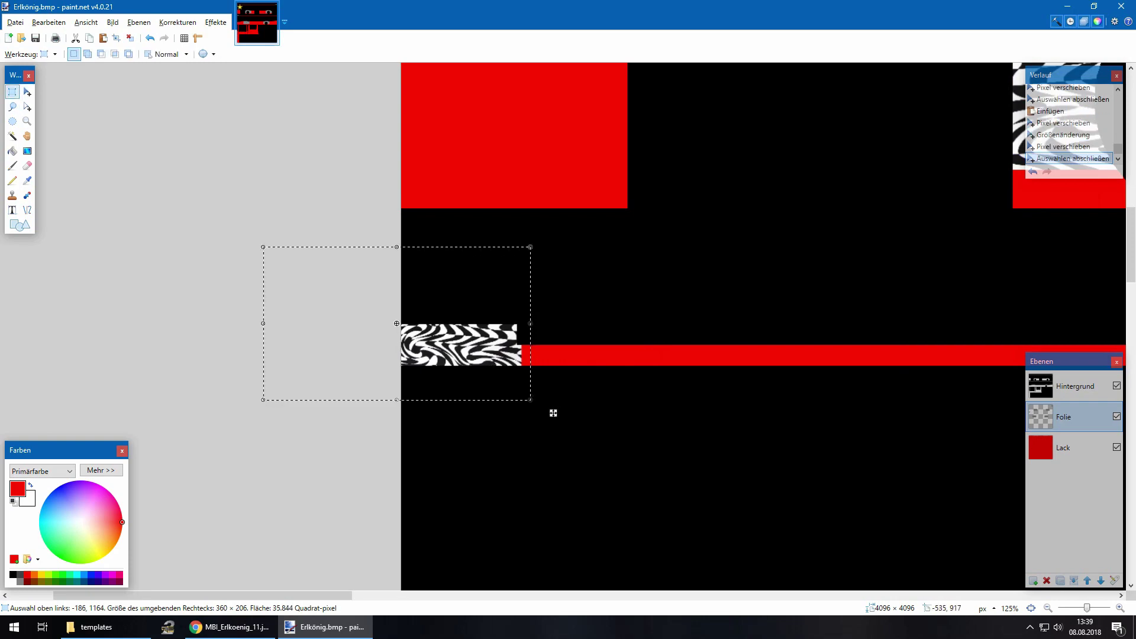
pyautogui.click(554, 413)
# Compare the front and rear panels of the texture with the bus reference photo in the browser and return to paint.net
pyautogui.scroll(-7, 553, 413)
pyautogui.scroll(-6, 553, 413)
pyautogui.hscroll(6, 553, 413)
pyautogui.scroll(-4, 554, 413)
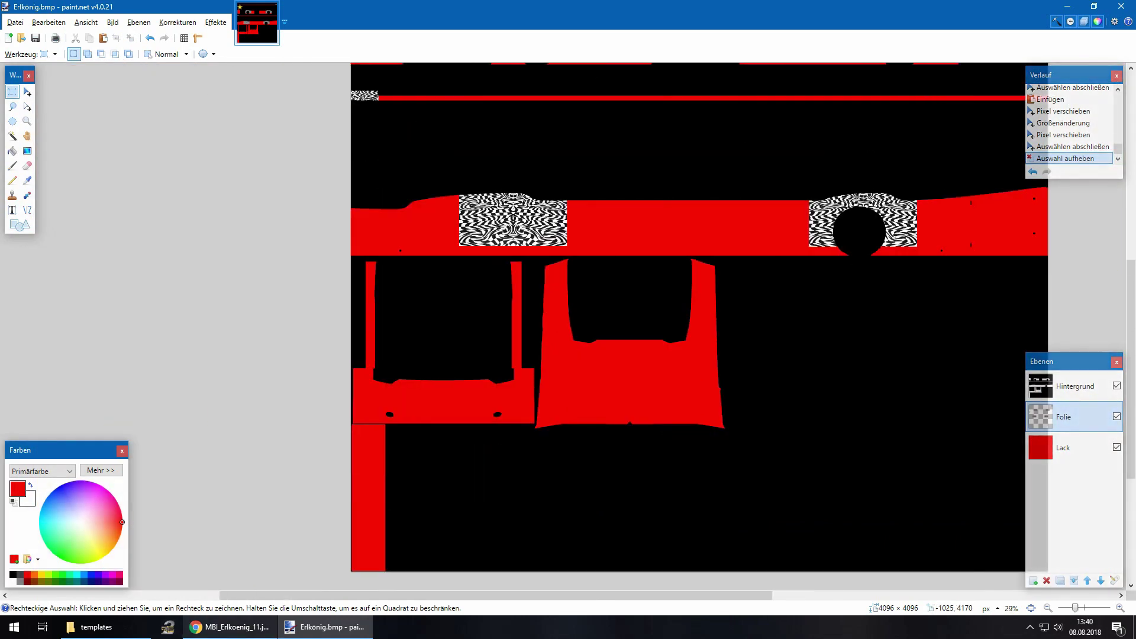
pyautogui.click(228, 627)
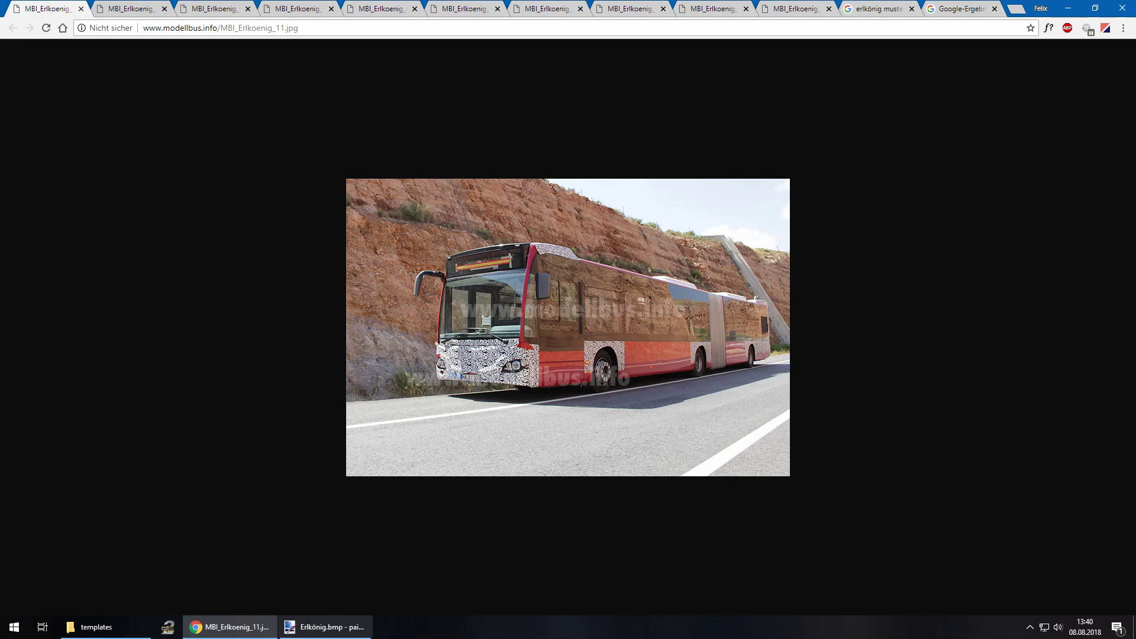
pyautogui.click(325, 628)
pyautogui.scroll(3, 568, 326)
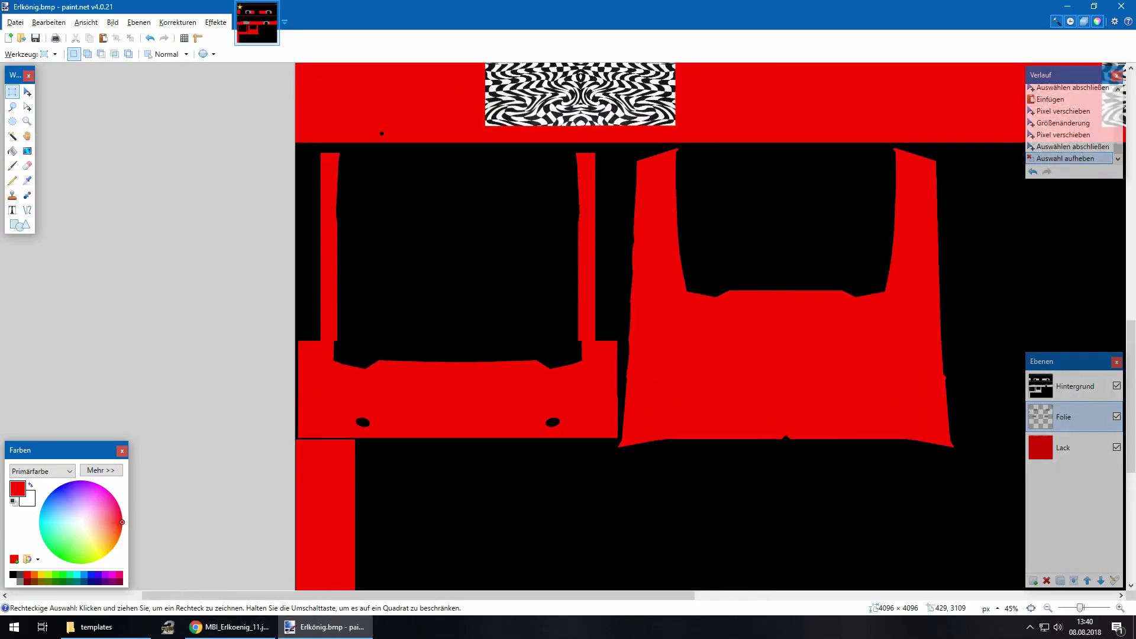
pyautogui.scroll(2, 425, 403)
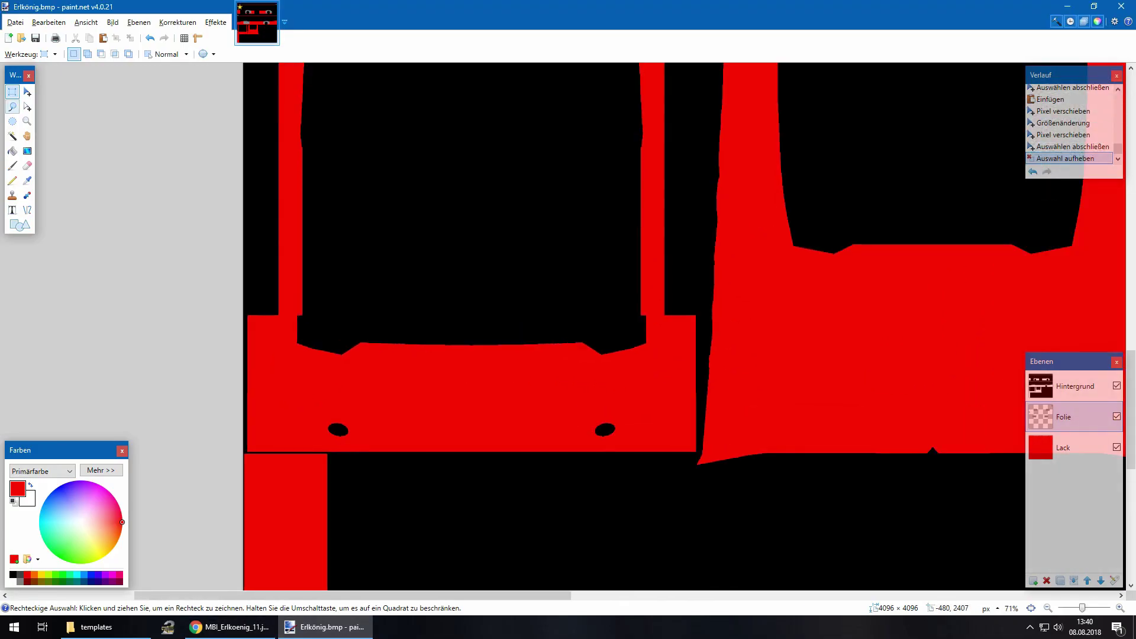
pyautogui.moveTo(268, 323); pyautogui.dragTo(368, 455)
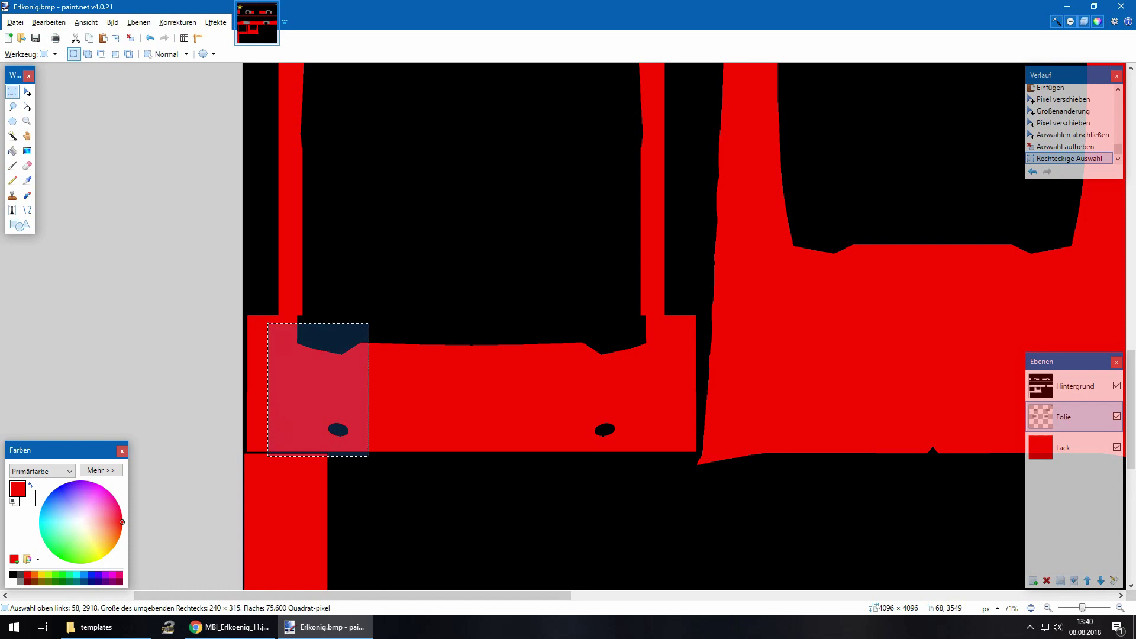
pyautogui.hotkey('ctrl', 'd')
pyautogui.moveTo(256, 309); pyautogui.dragTo(696, 453)
pyautogui.hotkey('ctrl', 'd')
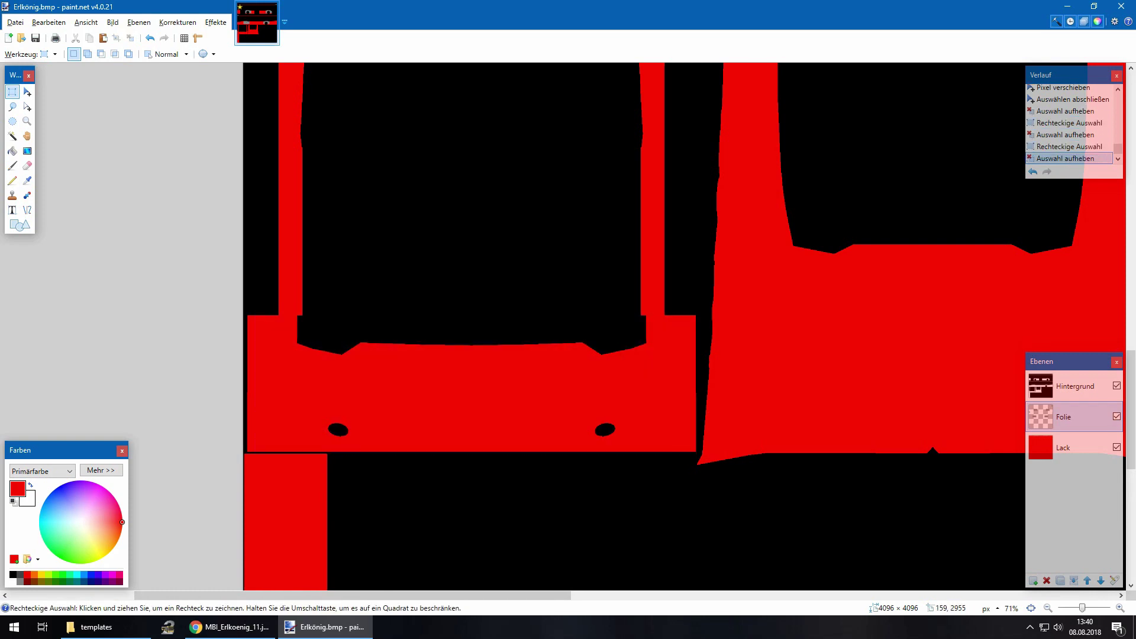
# Select the lower part of the left front panel with a rectangle of about 1067 × 341 pixels and show the rulers
pyautogui.moveTo(243, 311); pyautogui.dragTo(694, 455)
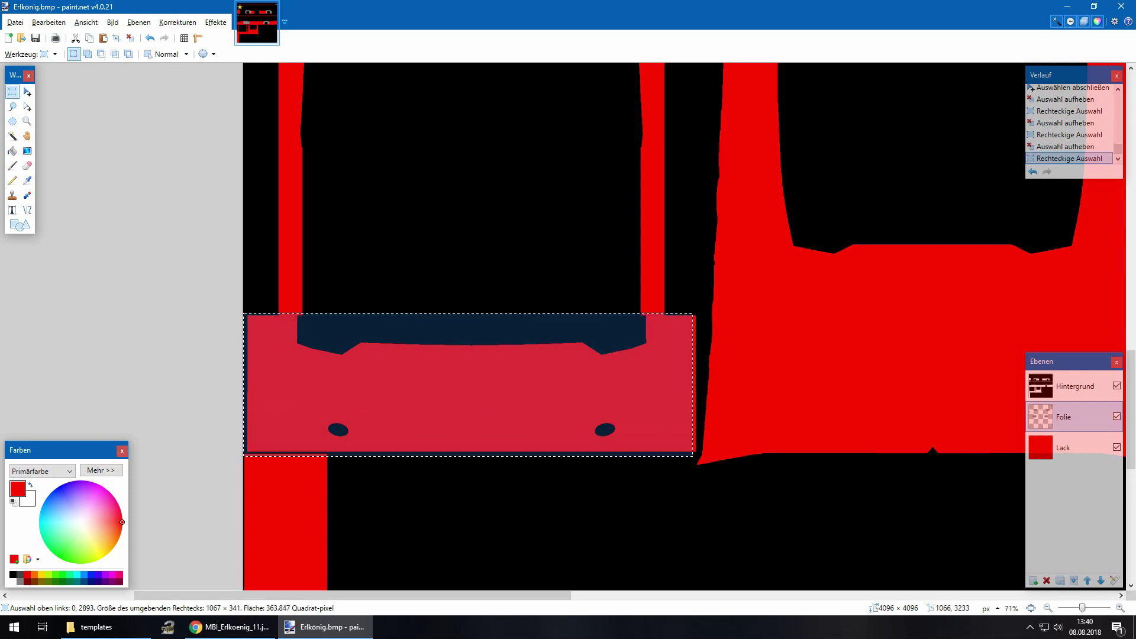
pyautogui.click(198, 39)
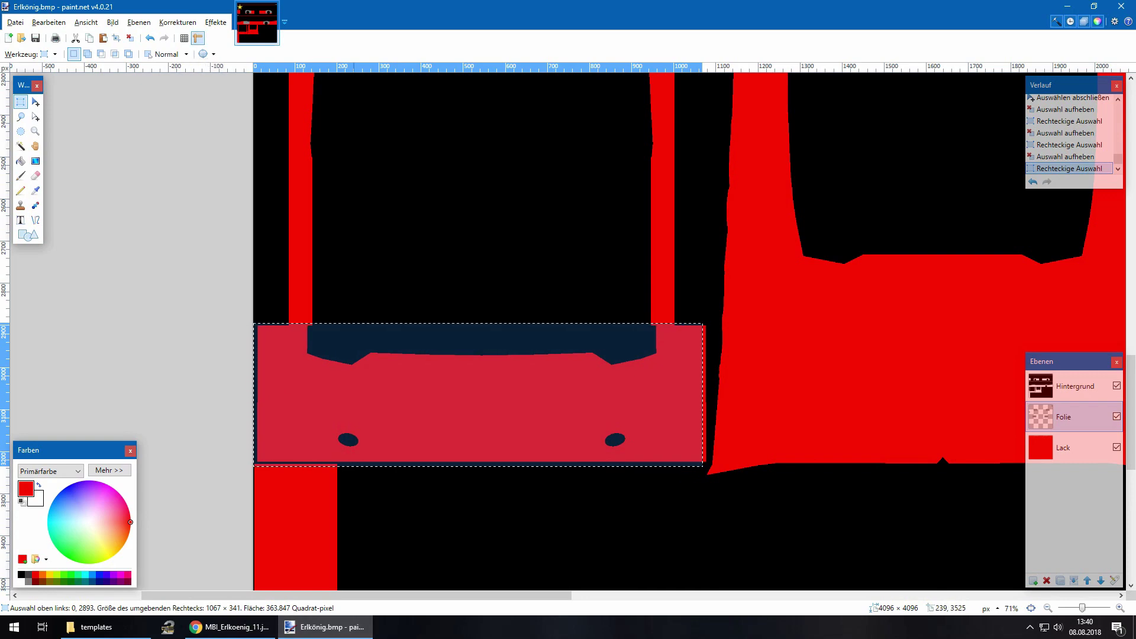
# Switch to the browser and look through the "erlkönig muster" image results for a camouflage pattern suited to the front panel
pyautogui.click(237, 628)
pyautogui.click(881, 9)
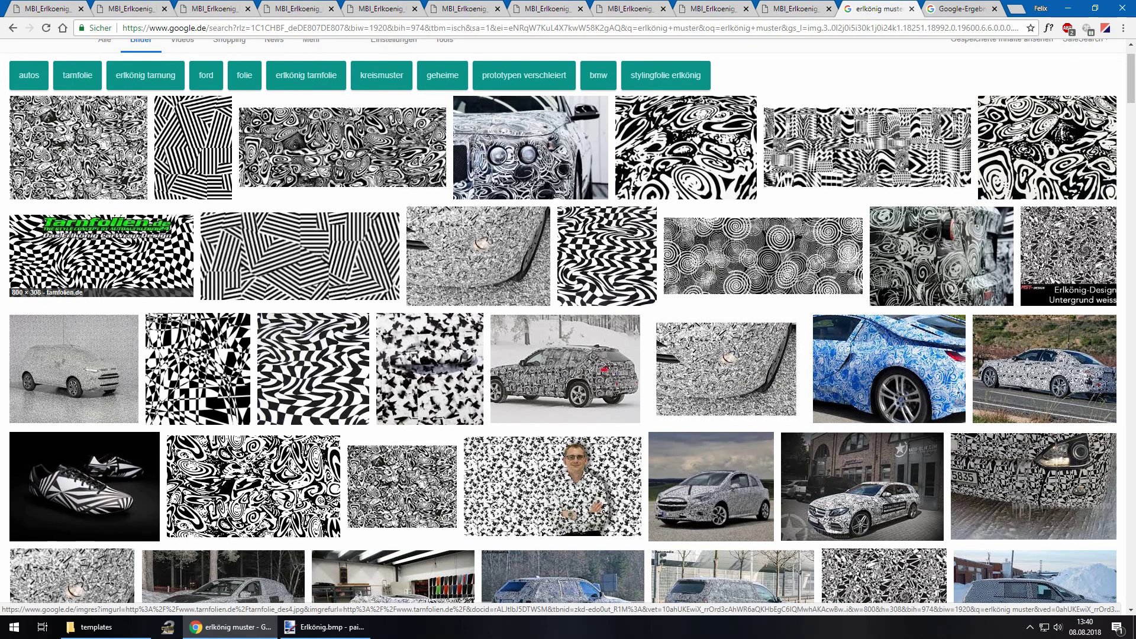
pyautogui.scroll(1, 178, 237)
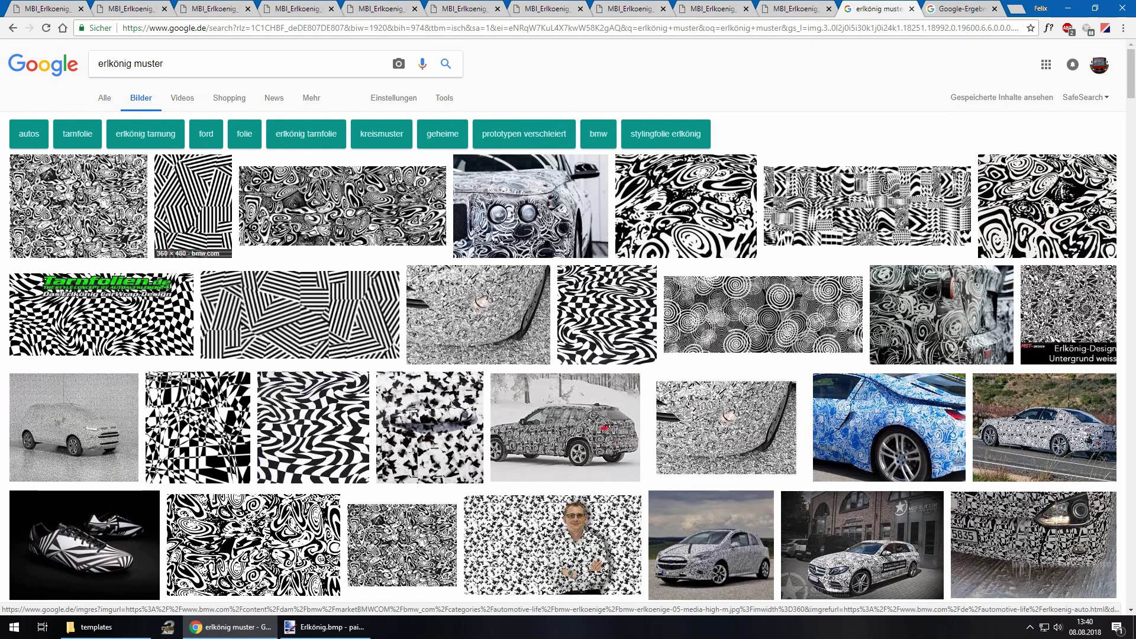
pyautogui.scroll(-1, 193, 207)
pyautogui.scroll(-1, 313, 385)
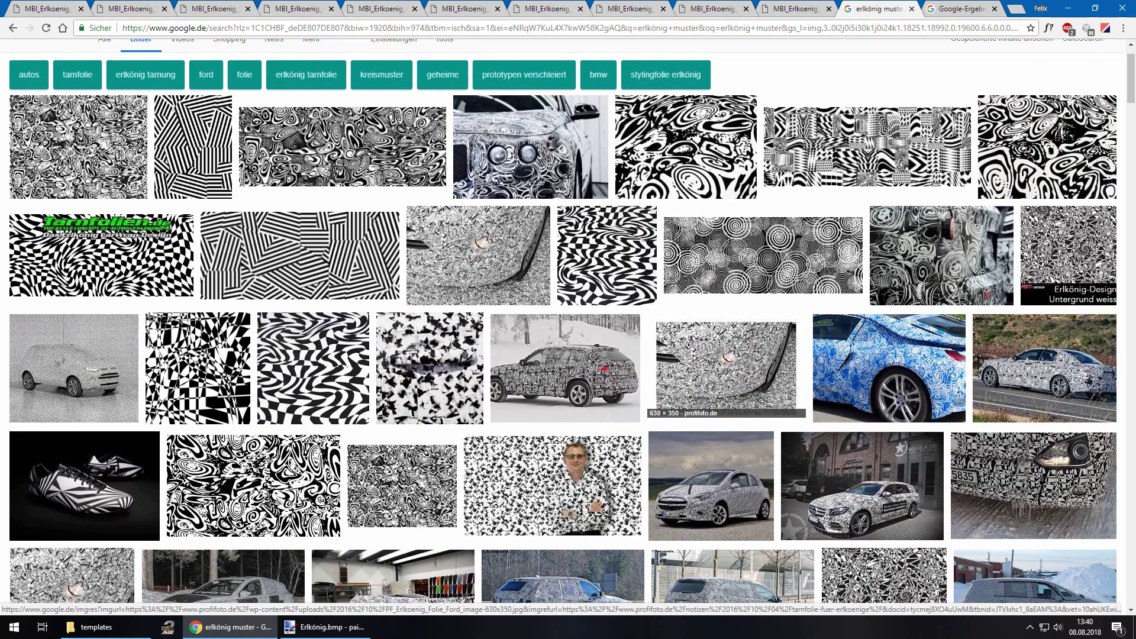
pyautogui.scroll(1, 867, 207)
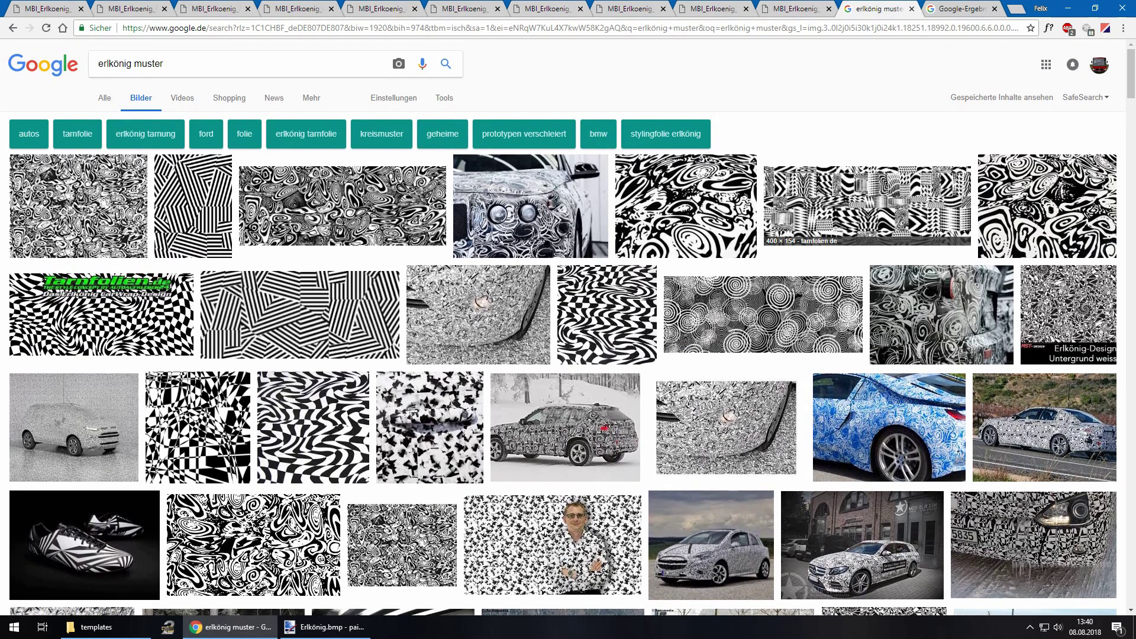
pyautogui.scroll(-1, 941, 307)
pyautogui.scroll(-9, 941, 308)
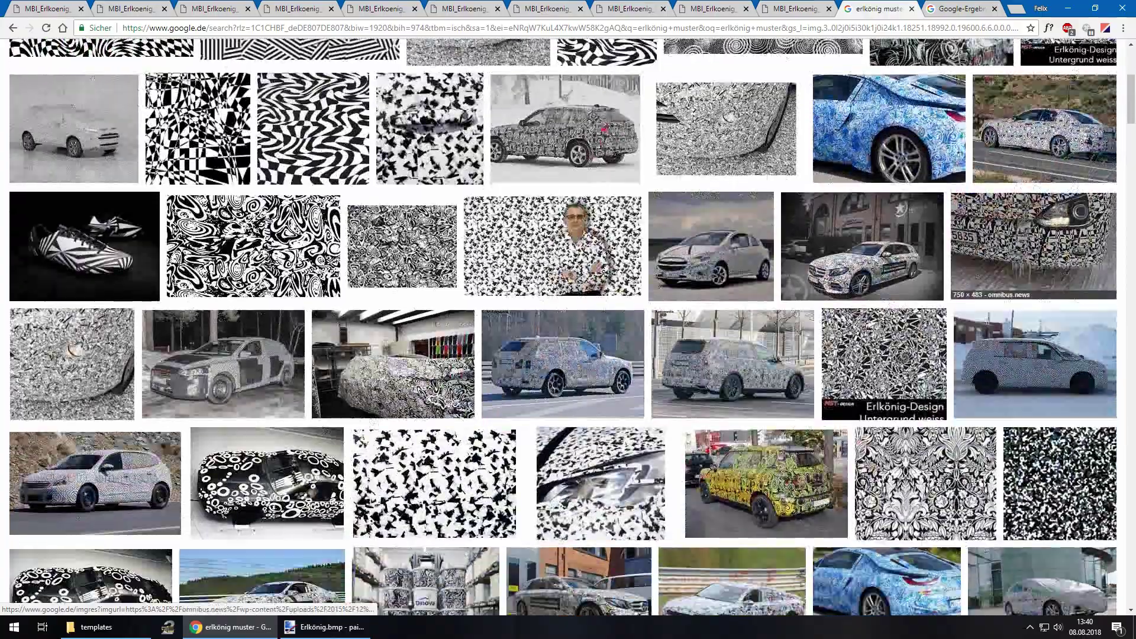
pyautogui.scroll(-8, 947, 266)
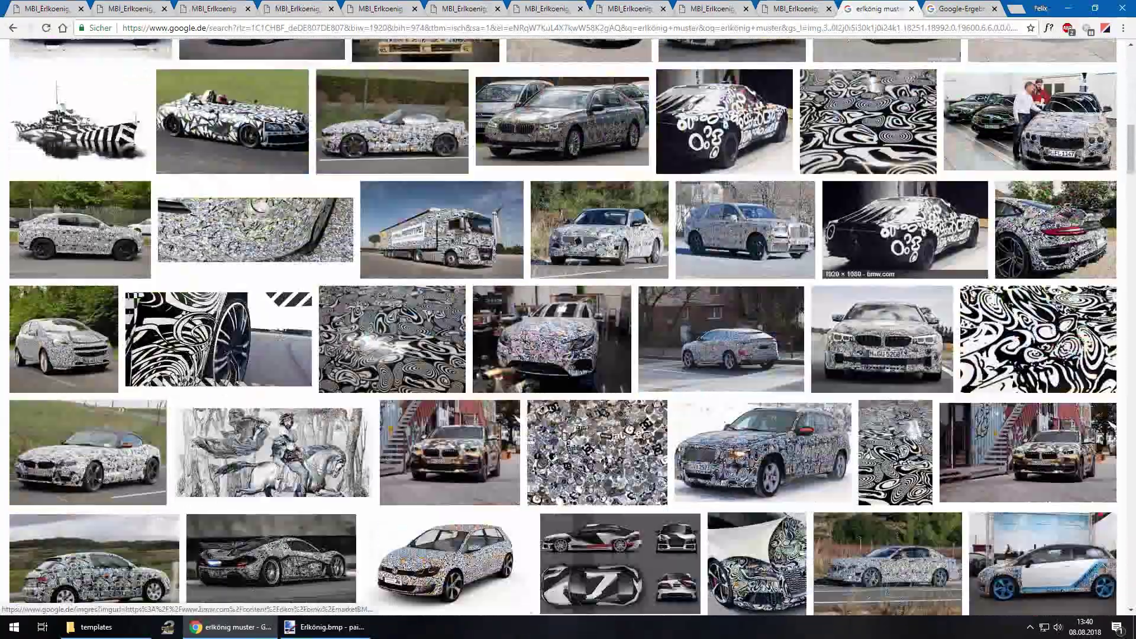
pyautogui.scroll(-4, 531, 432)
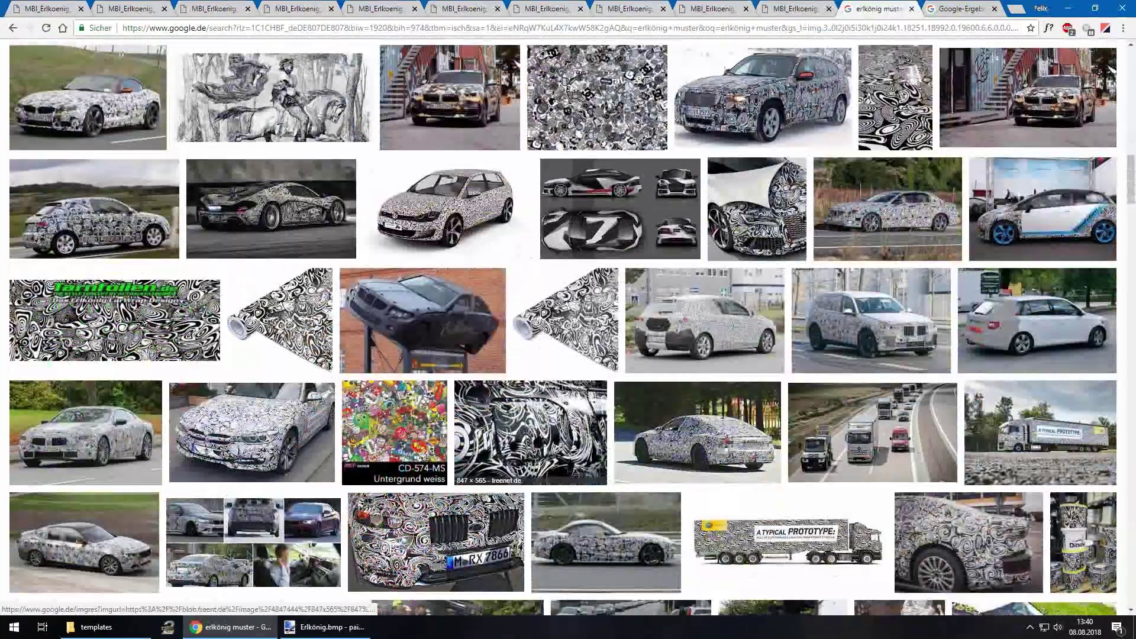
pyautogui.scroll(-1, 112, 293)
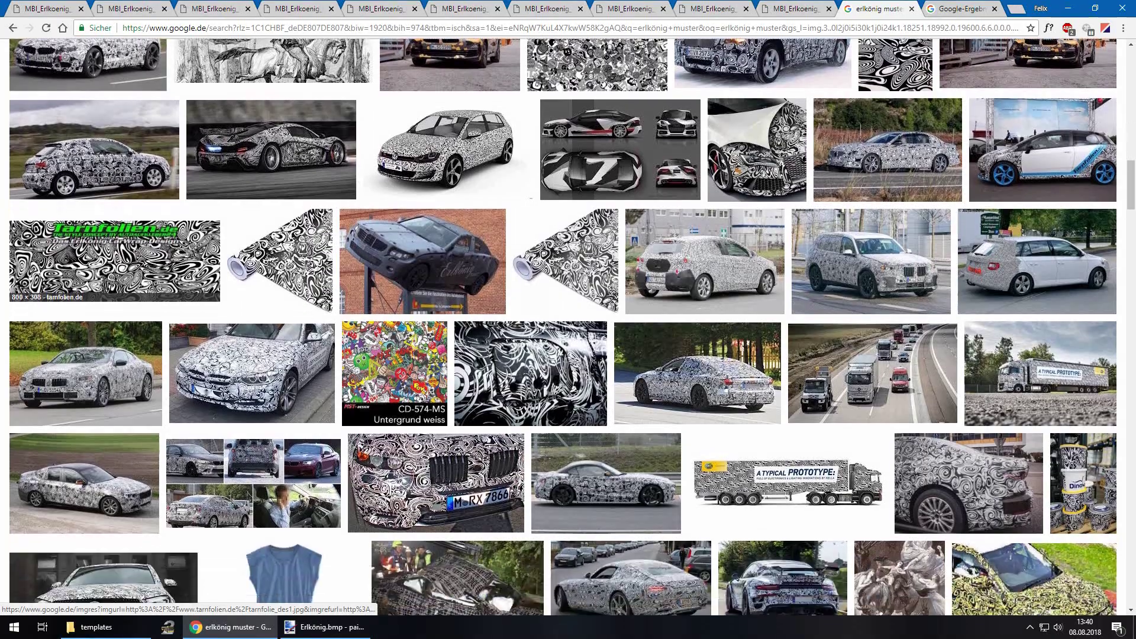
pyautogui.scroll(20, 112, 293)
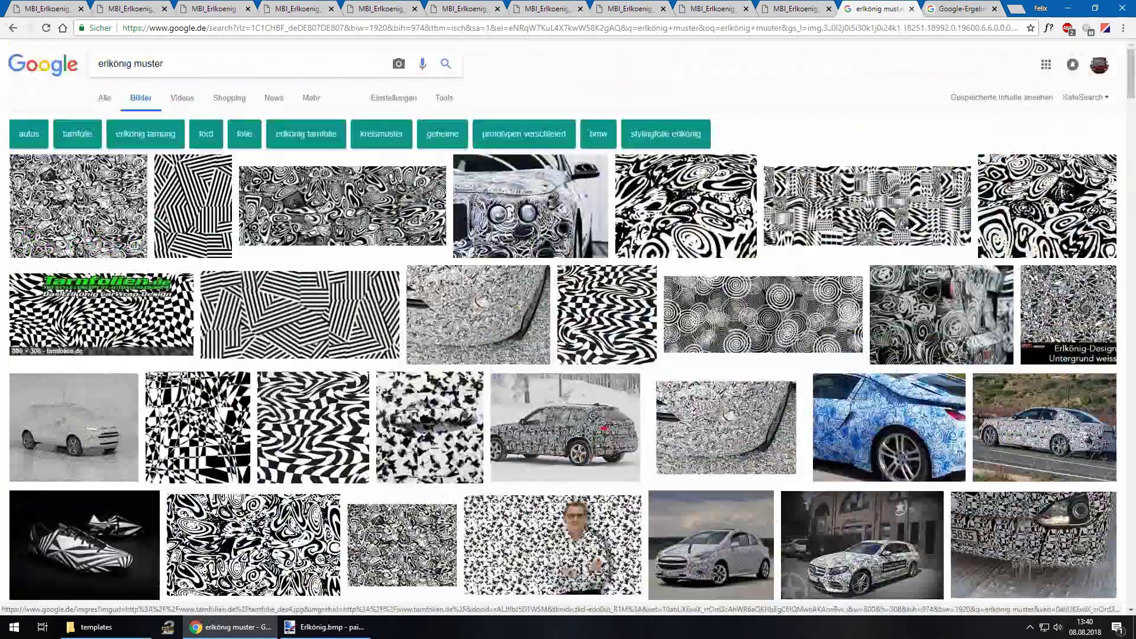
# Open the warped checkerboard image tarnfolie_des4.jpg from Tarnfolien.de in its own tab and copy the image
pyautogui.middleClick(112, 307)
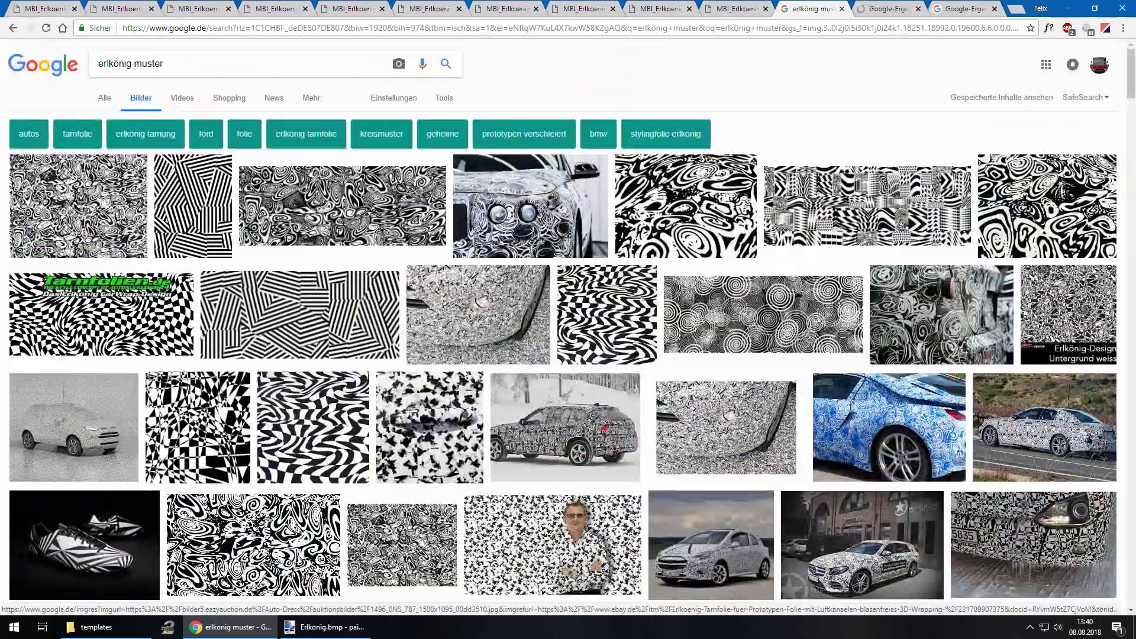
pyautogui.click(886, 9)
pyautogui.rightClick(460, 269)
pyautogui.click(501, 387)
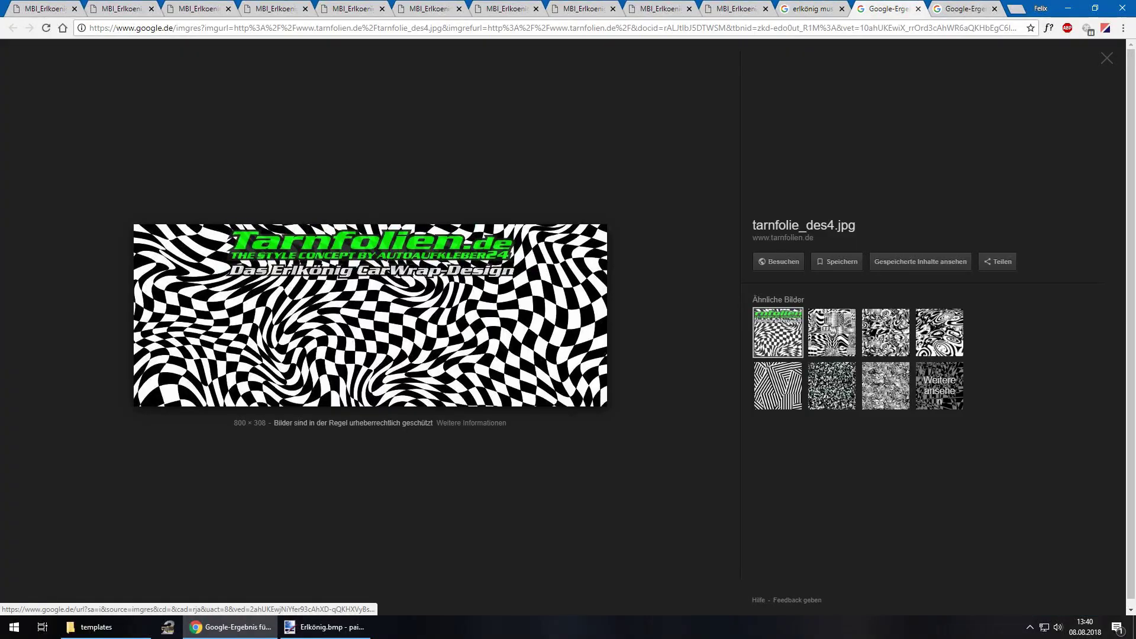
# Return to paint.net, paste the checkerboard image over the lower front panel, scale it to about 1070 × 411 pixels, and finalize its placement
pyautogui.hotkey('alt', 'Tab')
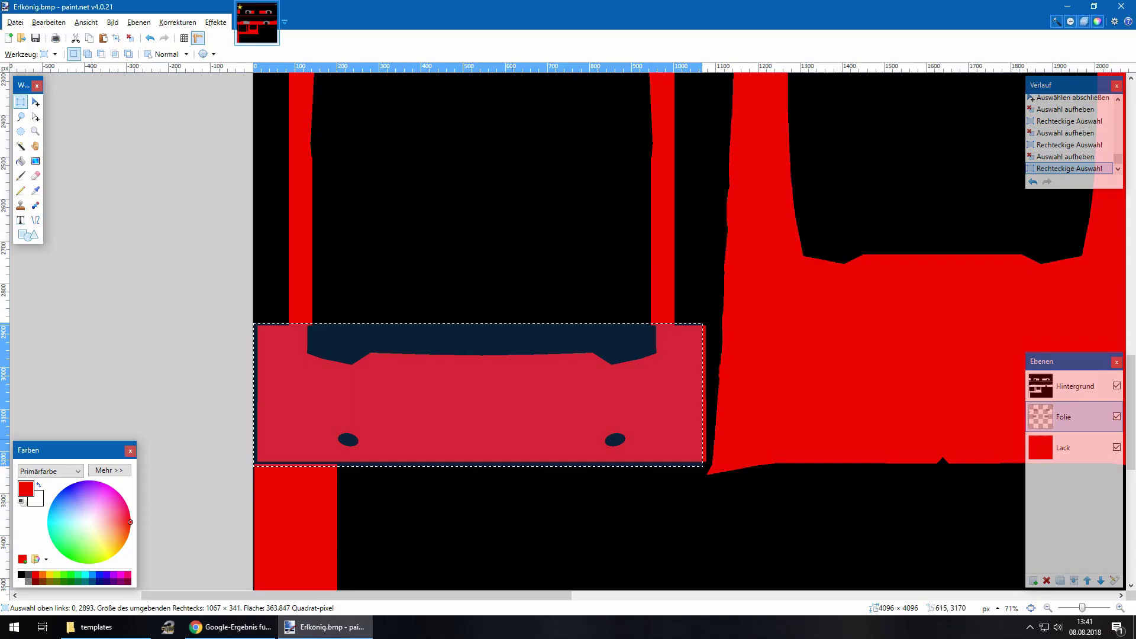
pyautogui.hotkey('ctrl', 'v')
pyautogui.moveTo(613, 210); pyautogui.dragTo(660, 474)
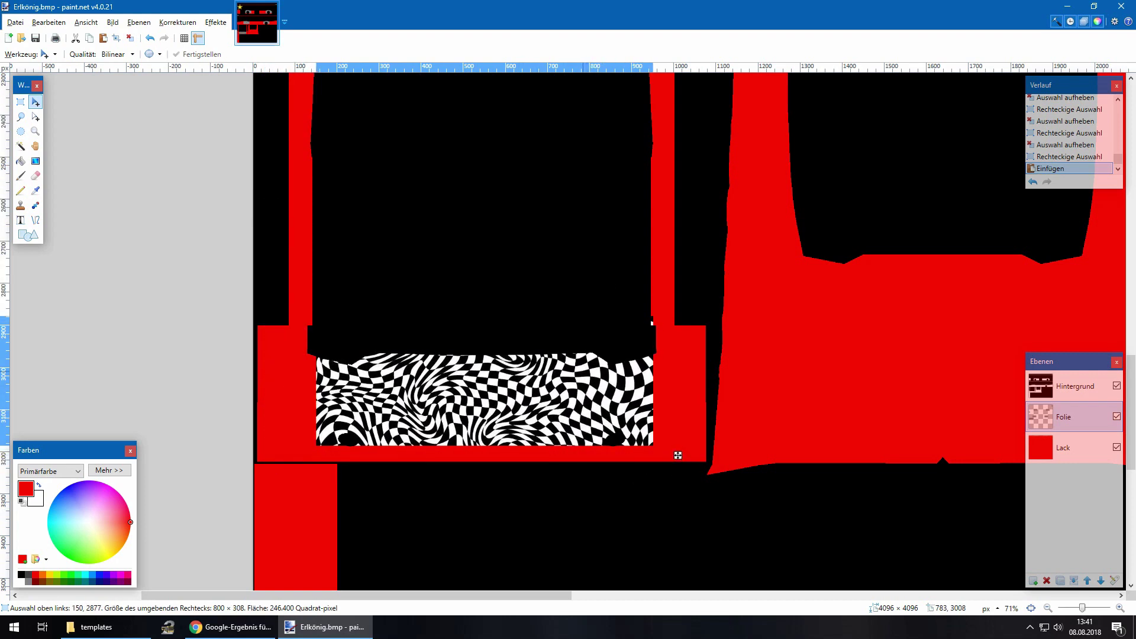
pyautogui.moveTo(676, 453); pyautogui.dragTo(731, 488)
pyautogui.scroll(4, 731, 488)
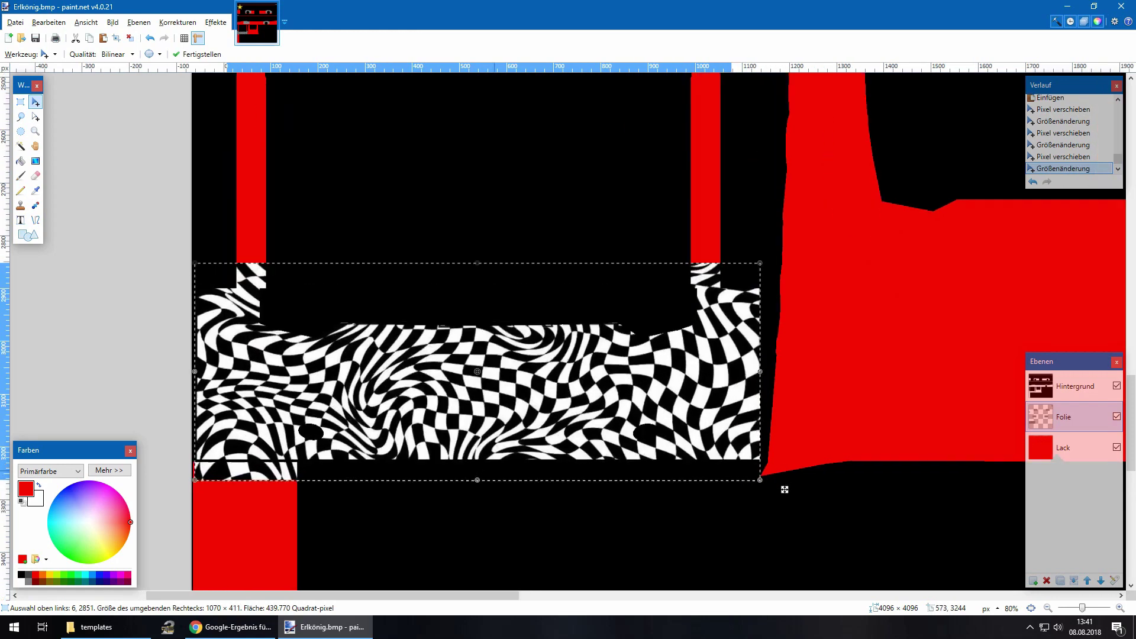
pyautogui.press('s')
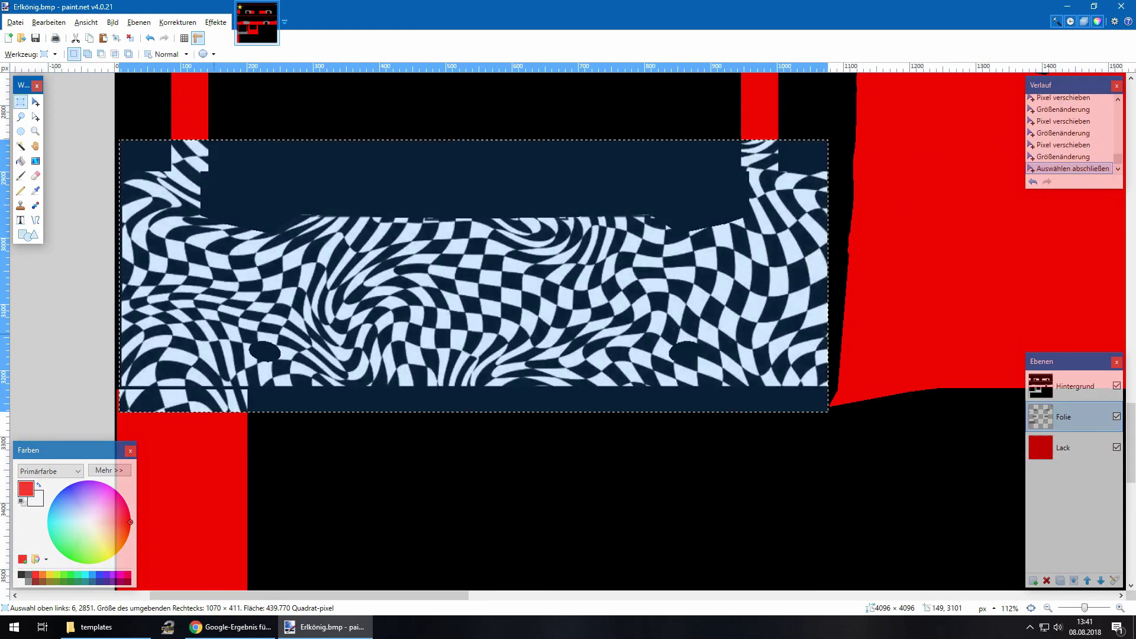
# Deselect the placed pattern and delete the excess foil that overlaps the red strip beneath the left front panel
pyautogui.hotkey('ctrl', 'd')
pyautogui.moveTo(114, 389); pyautogui.dragTo(257, 423)
pyautogui.press('Delete')
pyautogui.scroll(-11, 258, 423)
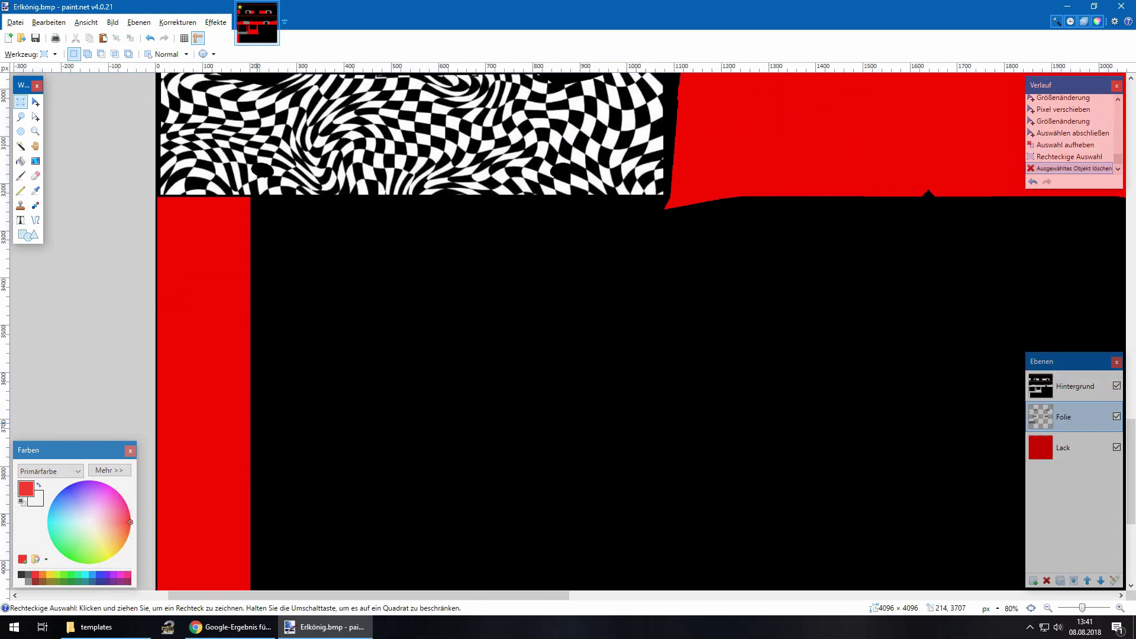
# Switch to the browser and examine the reference photos MBI_Erlkoenig_11.jpg and MBI_Erlkoenig_03.jpg for the foil areas on the bus front and rear
pyautogui.scroll(3, 257, 423)
pyautogui.scroll(-3, 257, 423)
pyautogui.scroll(6, 257, 428)
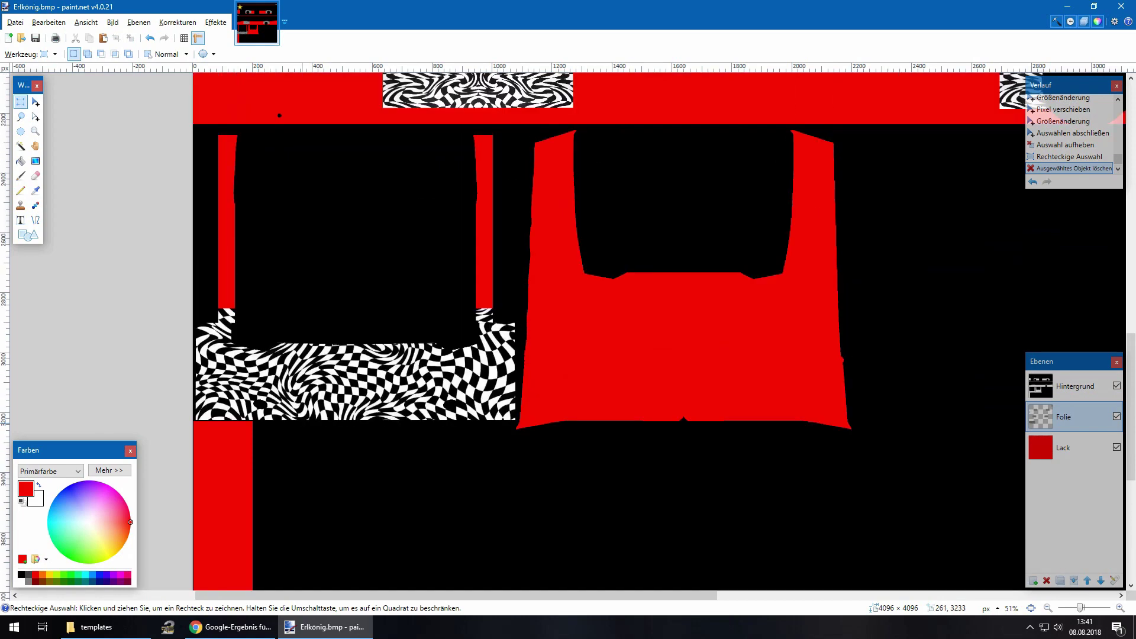
pyautogui.hscroll(2, 448, 410)
pyautogui.scroll(-1, 449, 411)
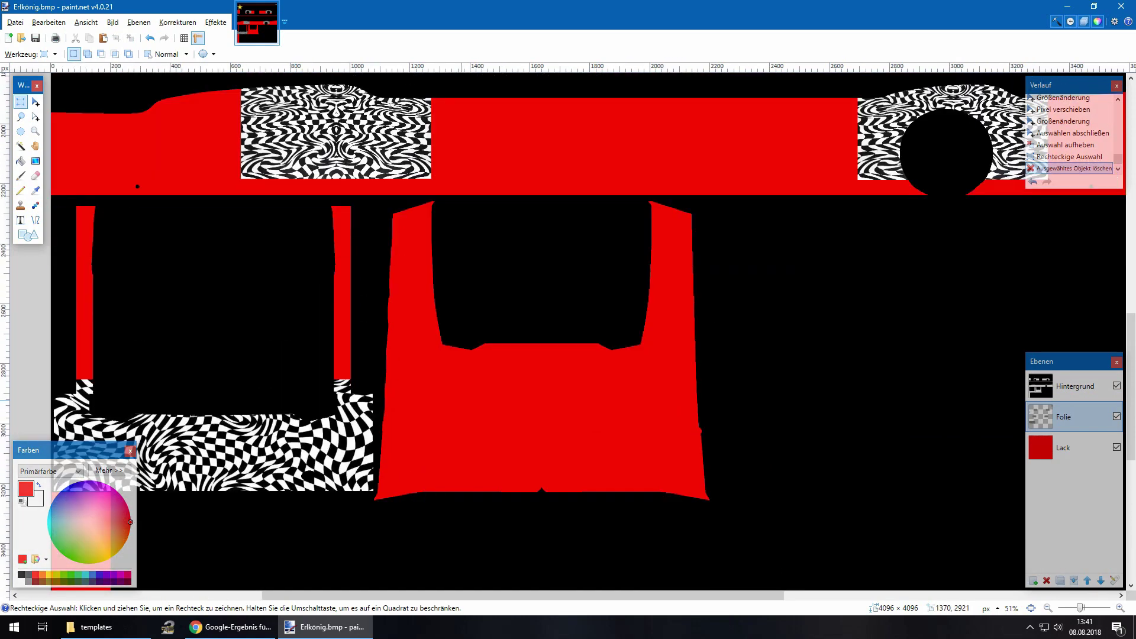
pyautogui.click(250, 627)
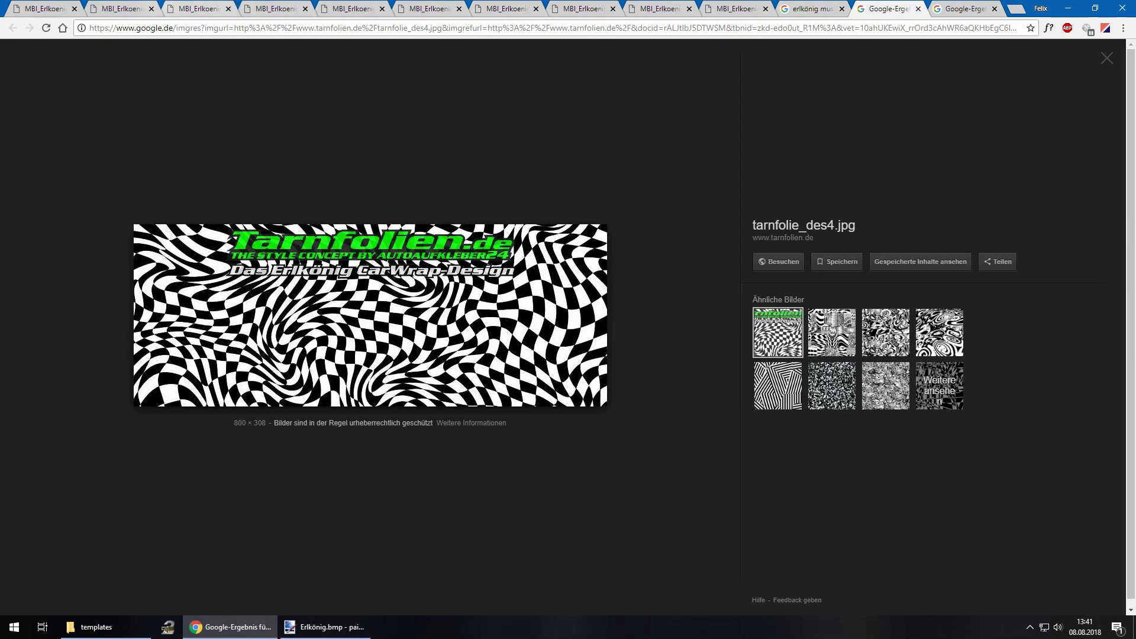
pyautogui.hotkey('ctrl', '2')
pyautogui.hotkey('ctrl', '1')
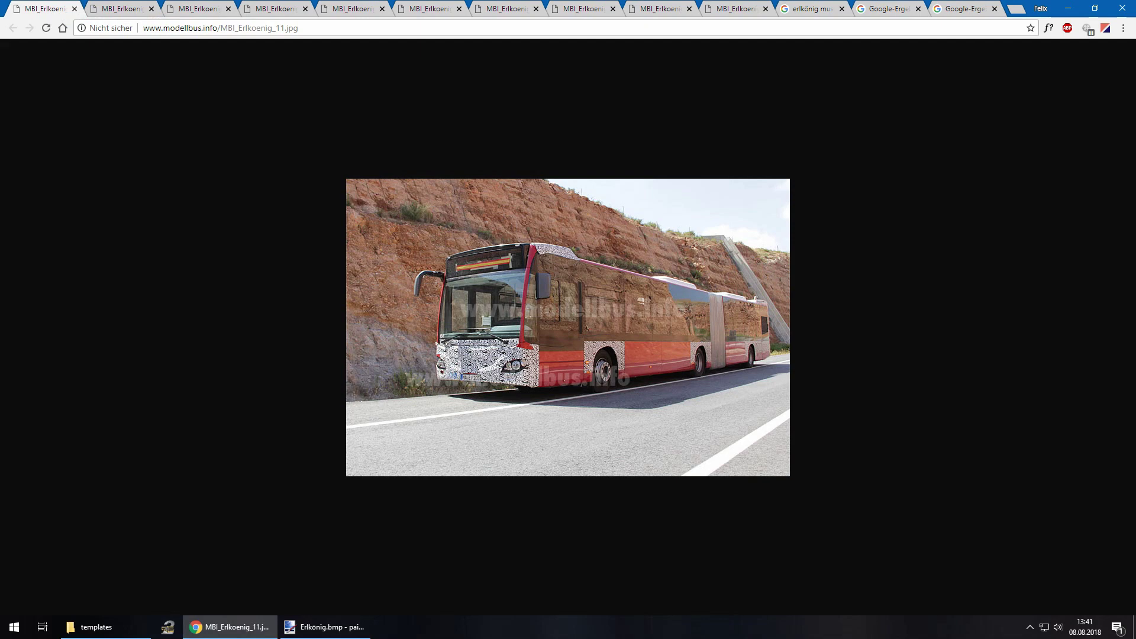
pyautogui.click(129, 4)
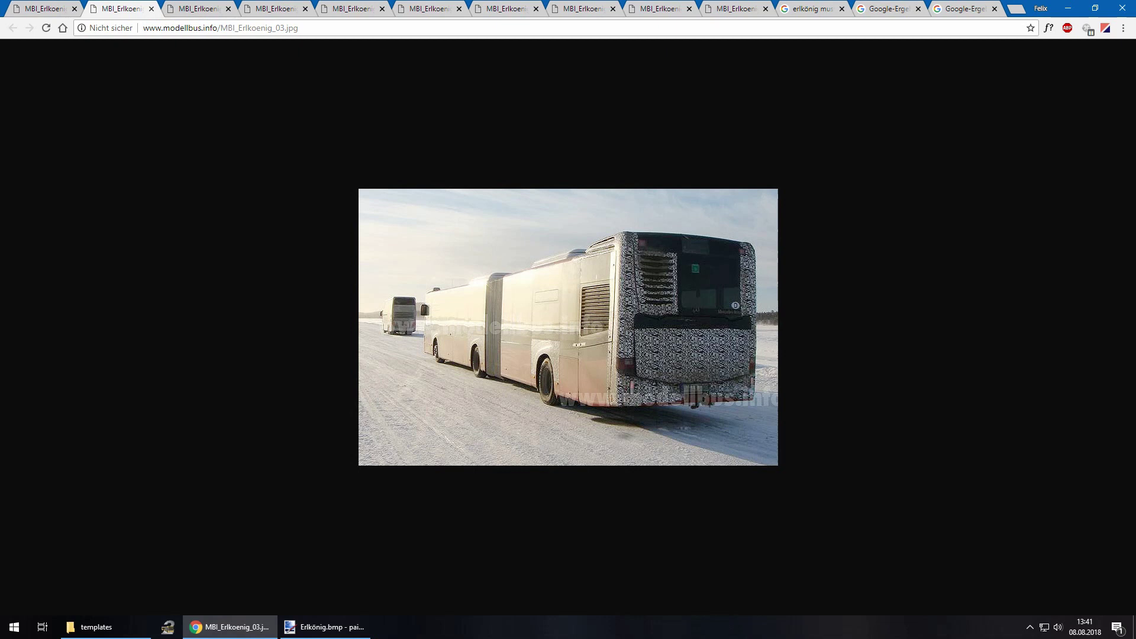
# Return to paint.net and copy the left foil patch on the side panel with a rectangular selection of about 751 × 437 pixels
pyautogui.click(326, 627)
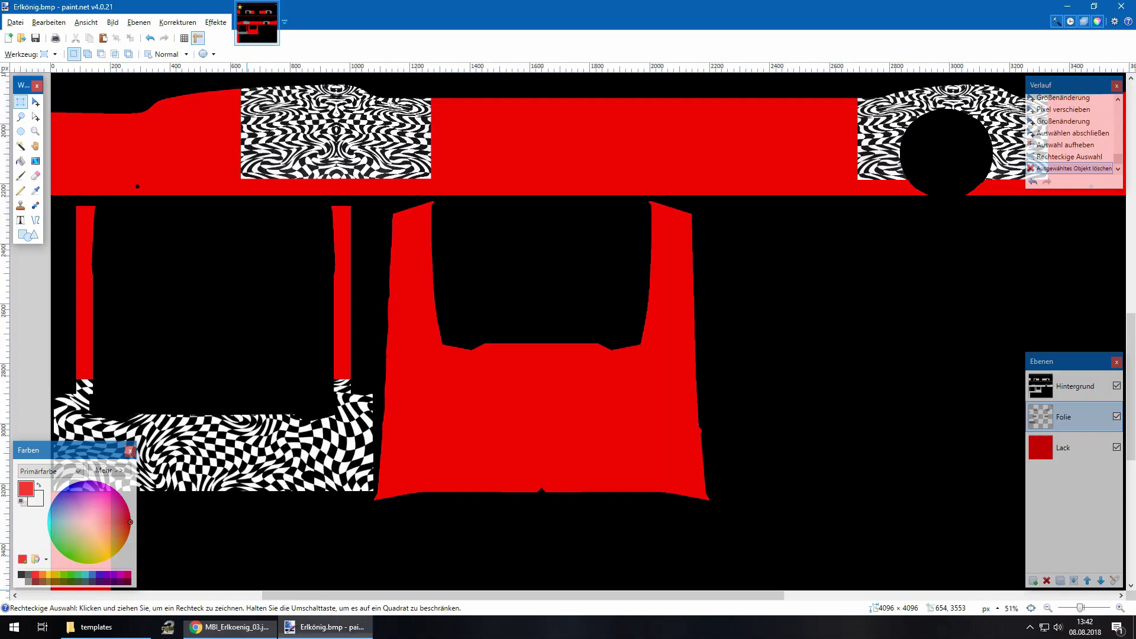
pyautogui.scroll(2, 530, 465)
pyautogui.scroll(2, 529, 464)
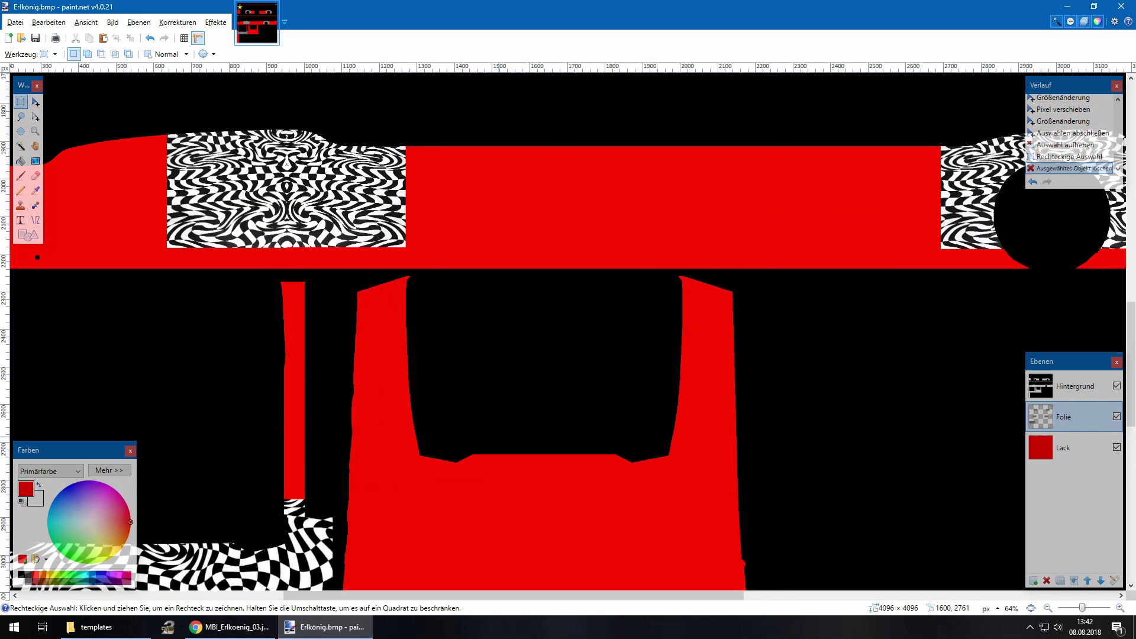
pyautogui.scroll(3, 568, 332)
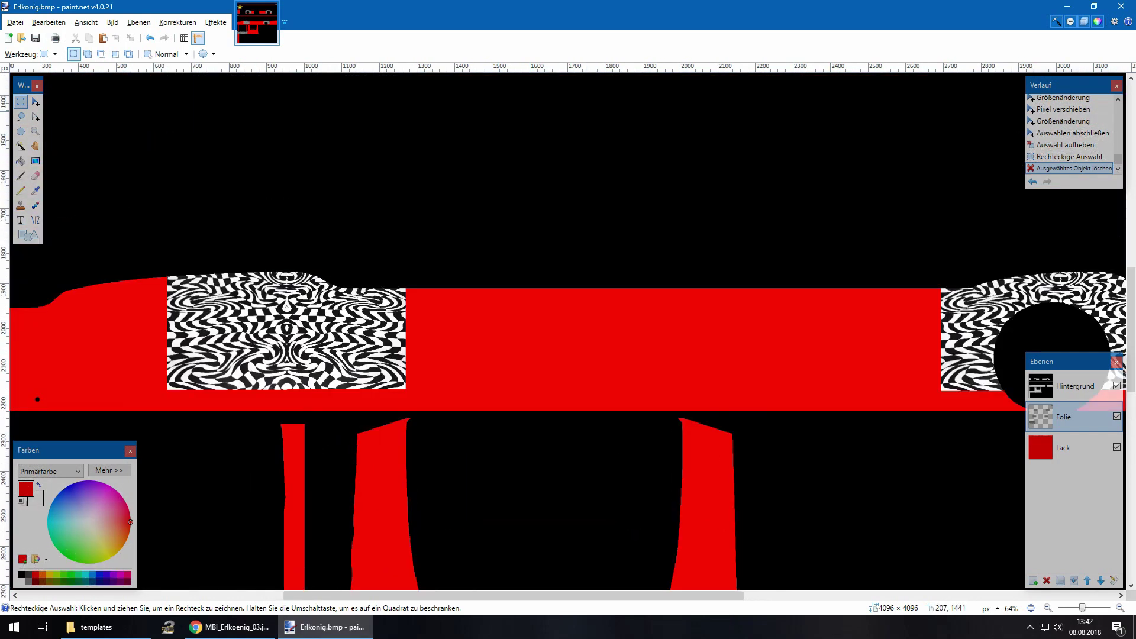
pyautogui.moveTo(148, 238); pyautogui.dragTo(432, 402)
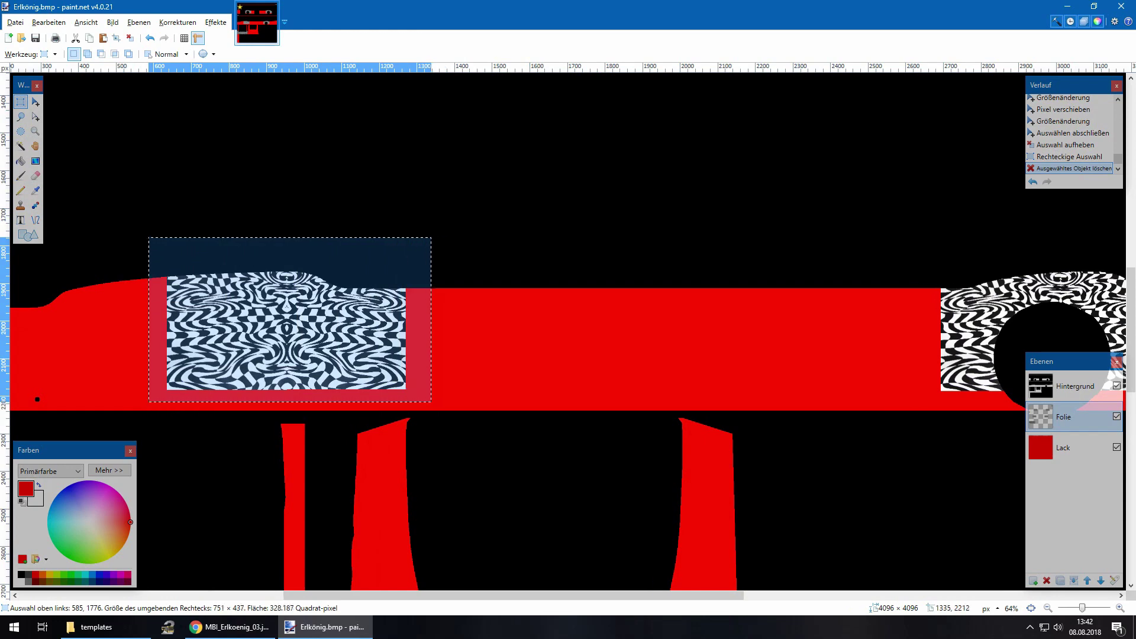
pyautogui.hotkey('ctrl', 'c')
# Paste the foil patch, rotate it by -90°, scale it to about 298 × 510 pixels, and place it over the rear panel's left pillar
pyautogui.scroll(-7, 447, 237)
pyautogui.hotkey('ctrl', 'v')
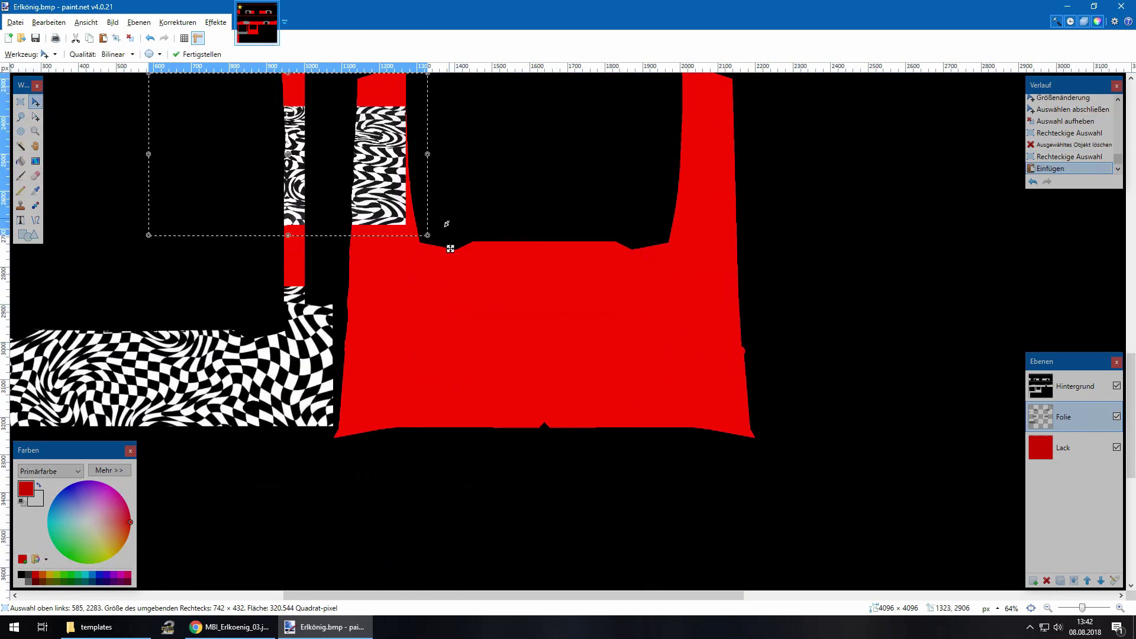
pyautogui.moveTo(450, 249); pyautogui.dragTo(326, 572)
pyautogui.scroll(5, 525, 101)
pyautogui.scroll(-3, 326, 572)
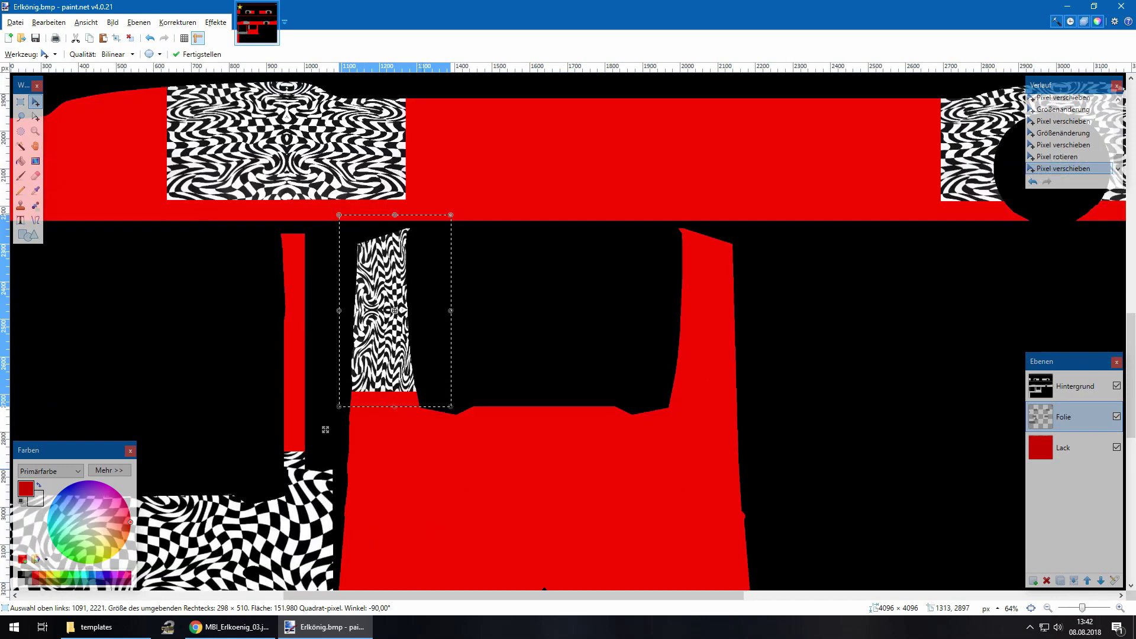
# Place a copy of the rotated foil piece over the rear panel's right pillar, then clear the selection
pyautogui.moveTo(464, 430); pyautogui.dragTo(771, 427)
pyautogui.scroll(-1, 771, 427)
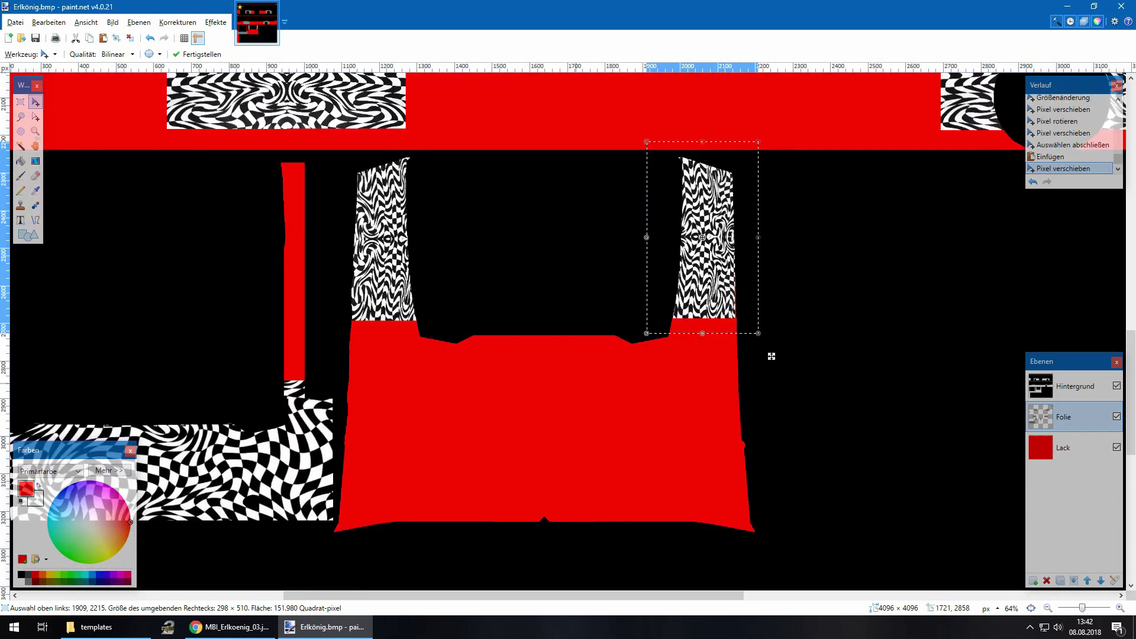
pyautogui.hotkey('ctrl', 'v')
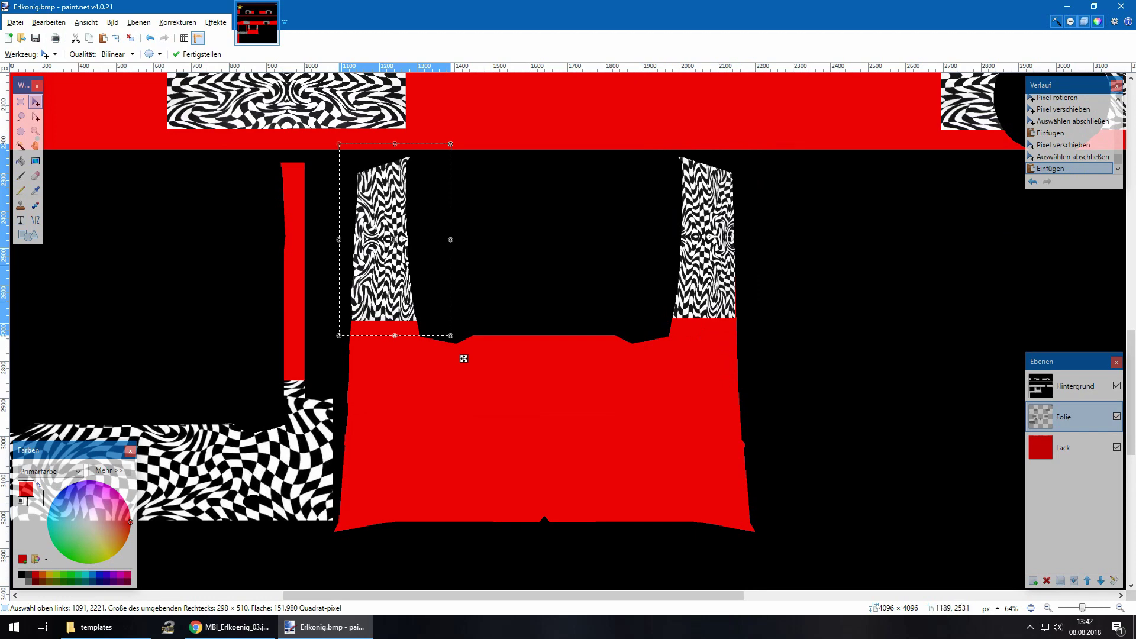
pyautogui.press('s')
pyautogui.hotkey('ctrl', 'd')
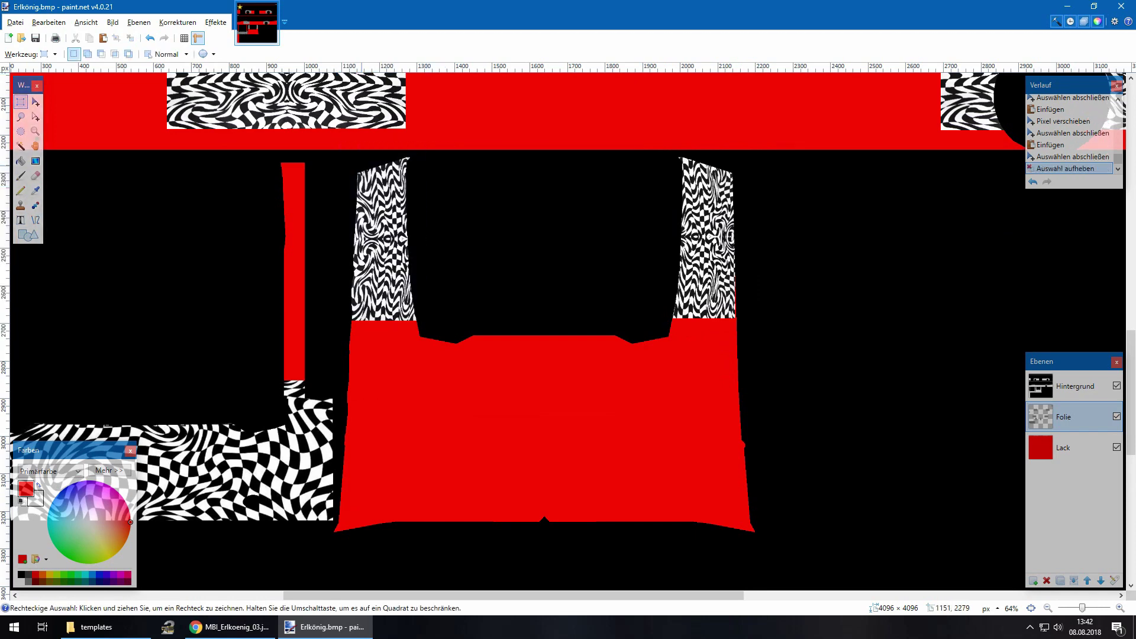
# Hide the Hintergrund layer, select the left pillar's foil strip with a 218 × 437 pixel rectangle, and show the layer again
pyautogui.scroll(1, 464, 359)
pyautogui.click(1117, 447)
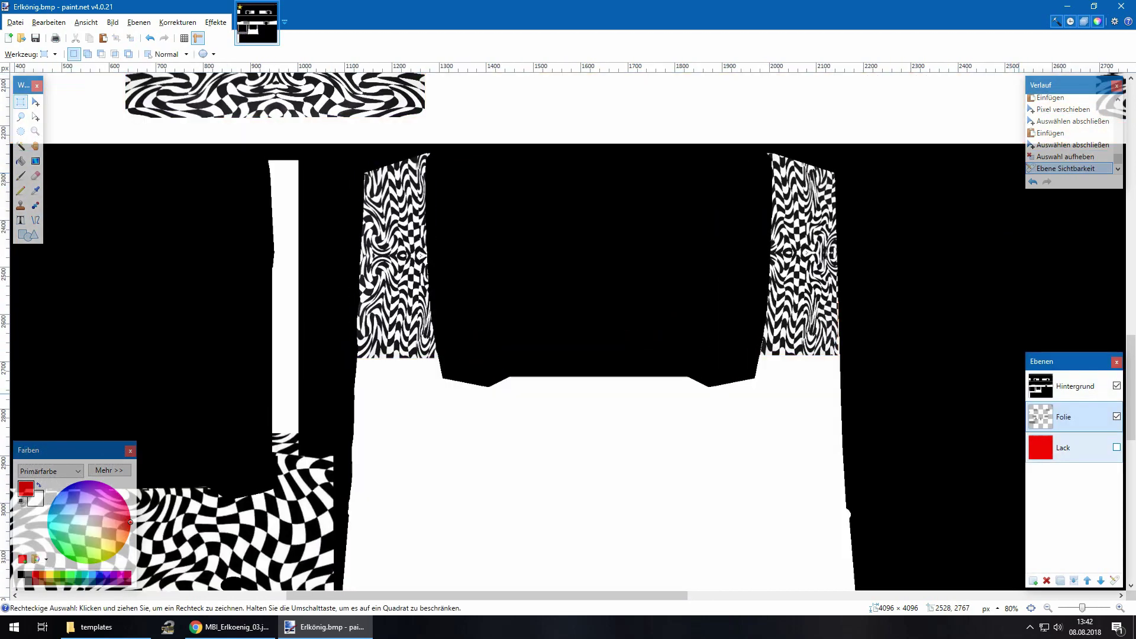
pyautogui.click(1117, 447)
pyautogui.click(1116, 385)
pyautogui.scroll(2, 353, 234)
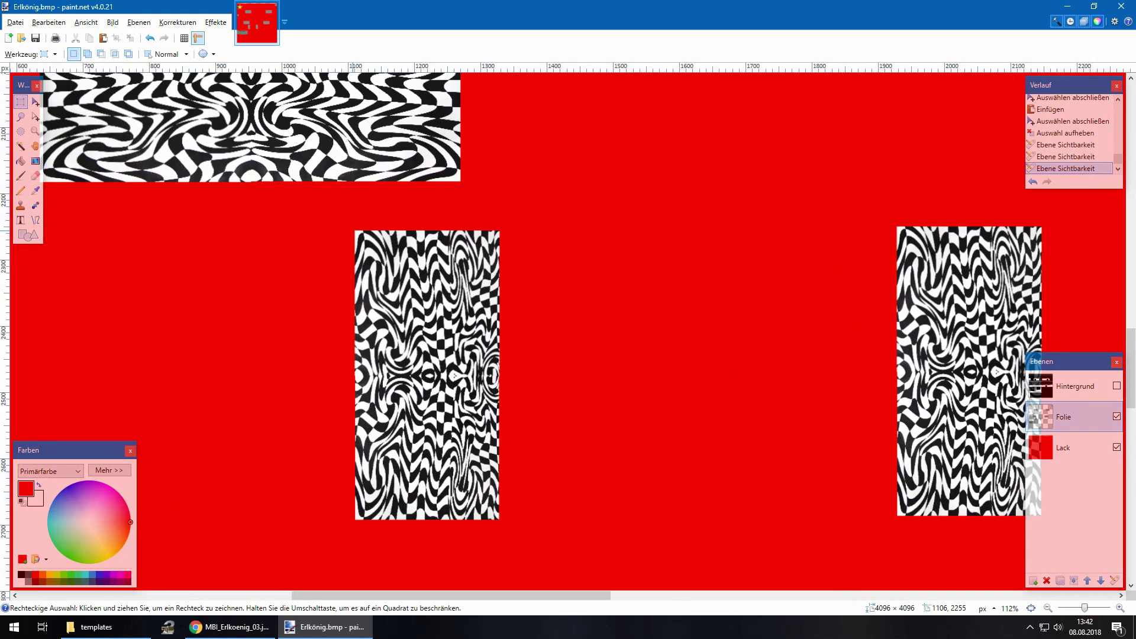
pyautogui.scroll(4, 356, 232)
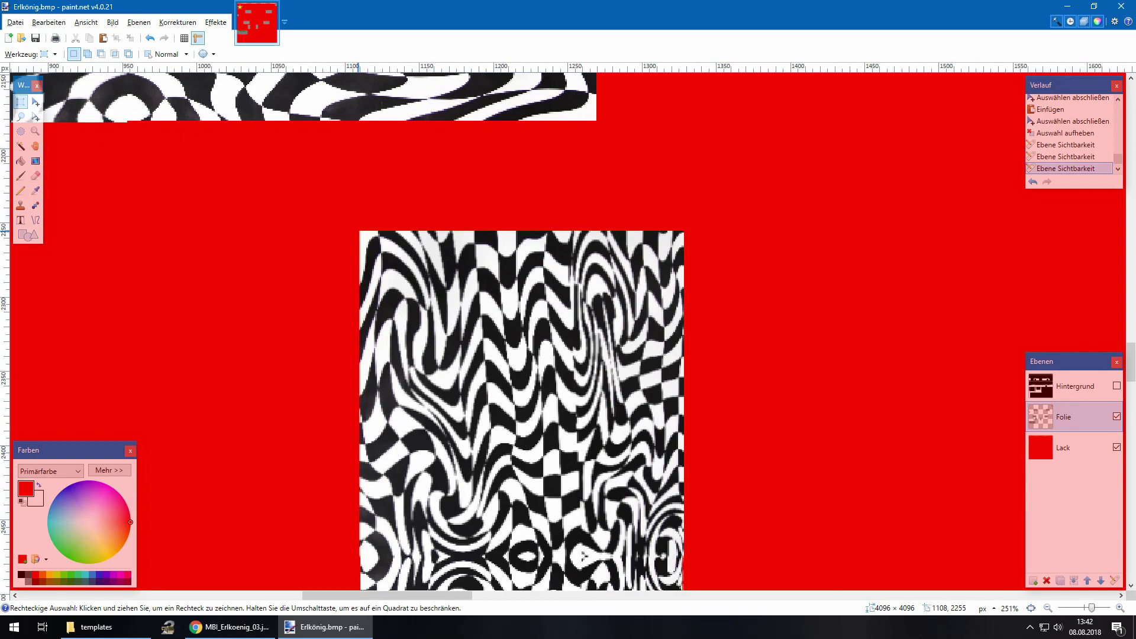
pyautogui.moveTo(360, 232); pyautogui.dragTo(683, 435)
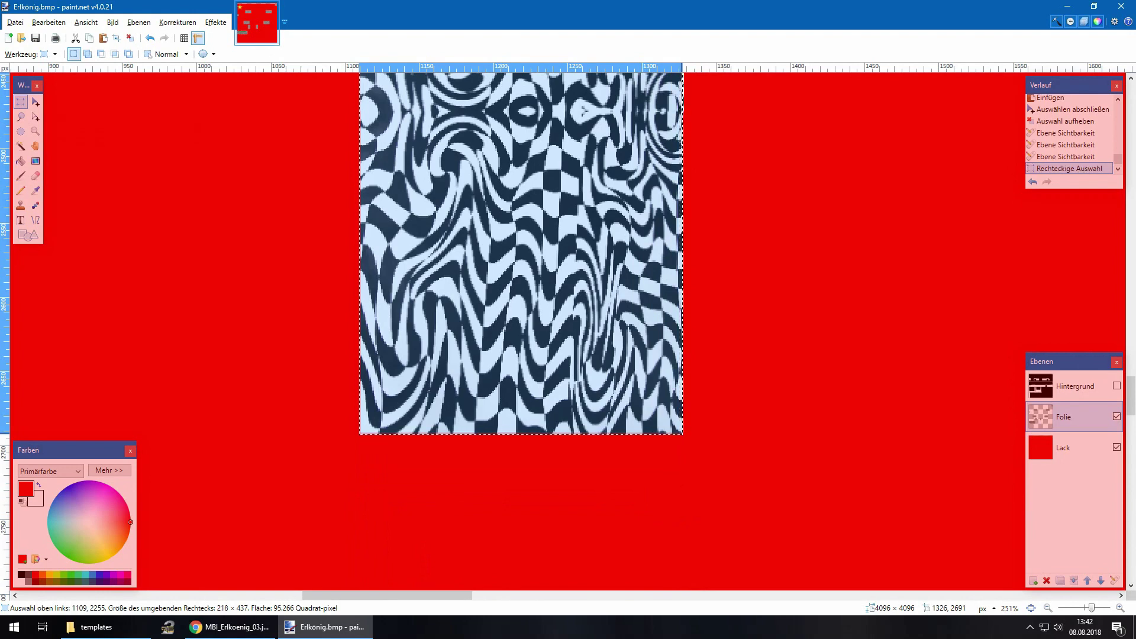
pyautogui.scroll(-4, 812, 474)
pyautogui.hscroll(3, 1012, 396)
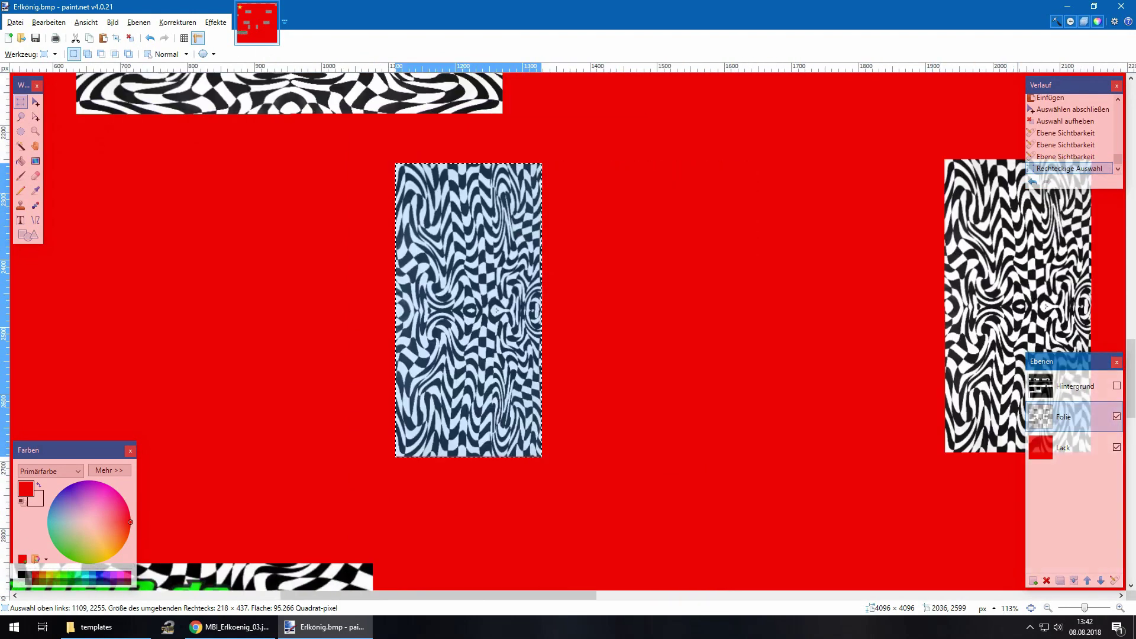
pyautogui.click(1075, 387)
pyautogui.click(1117, 387)
pyautogui.scroll(-2, 834, 414)
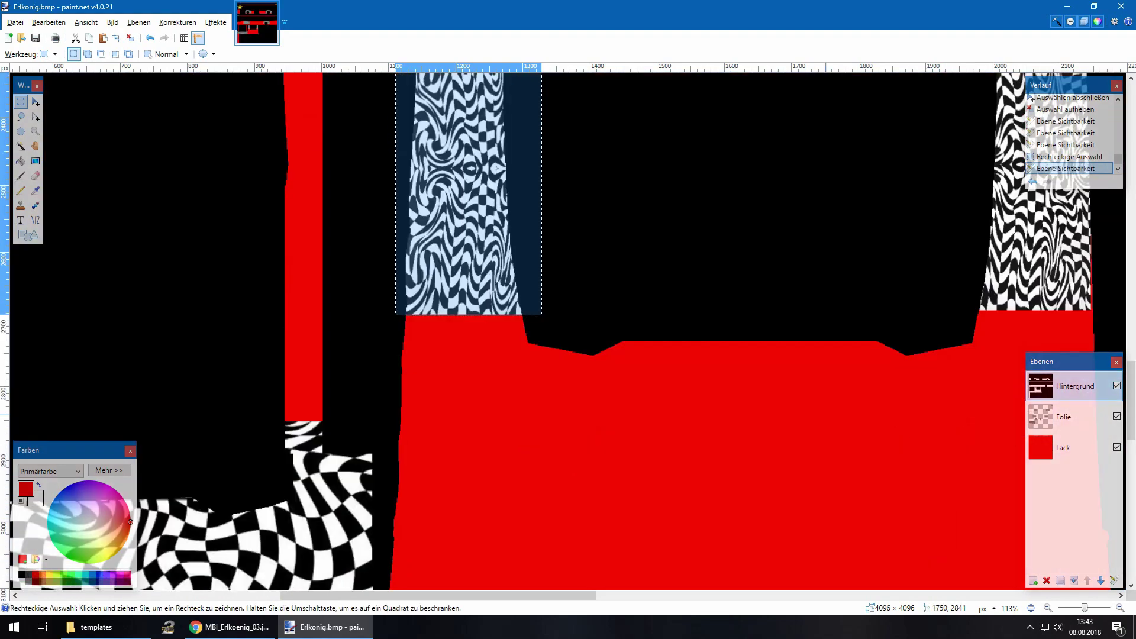
pyautogui.hotkey('ctrl', 'v')
pyautogui.hotkey('ctrl', 'z')
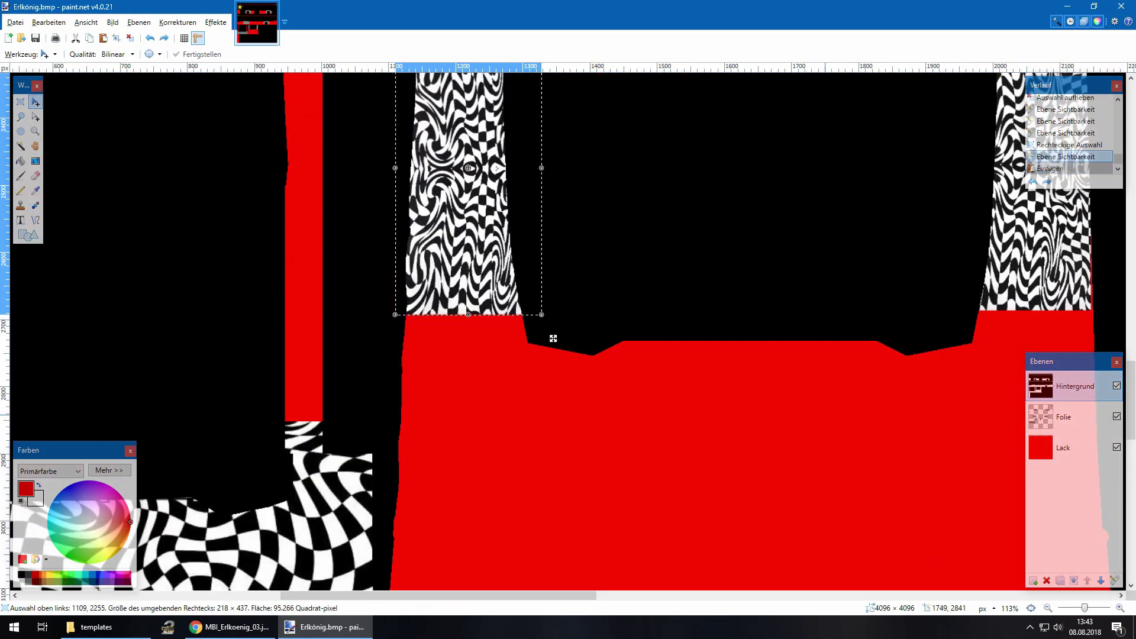
# Paste the foil strip on the Folie layer and align it seamlessly beneath the left pillar's foil on the rear panel
pyautogui.scroll(-2, 679, 359)
pyautogui.moveTo(679, 359); pyautogui.dragTo(466, 473)
pyautogui.hotkey('ctrl', 'y')
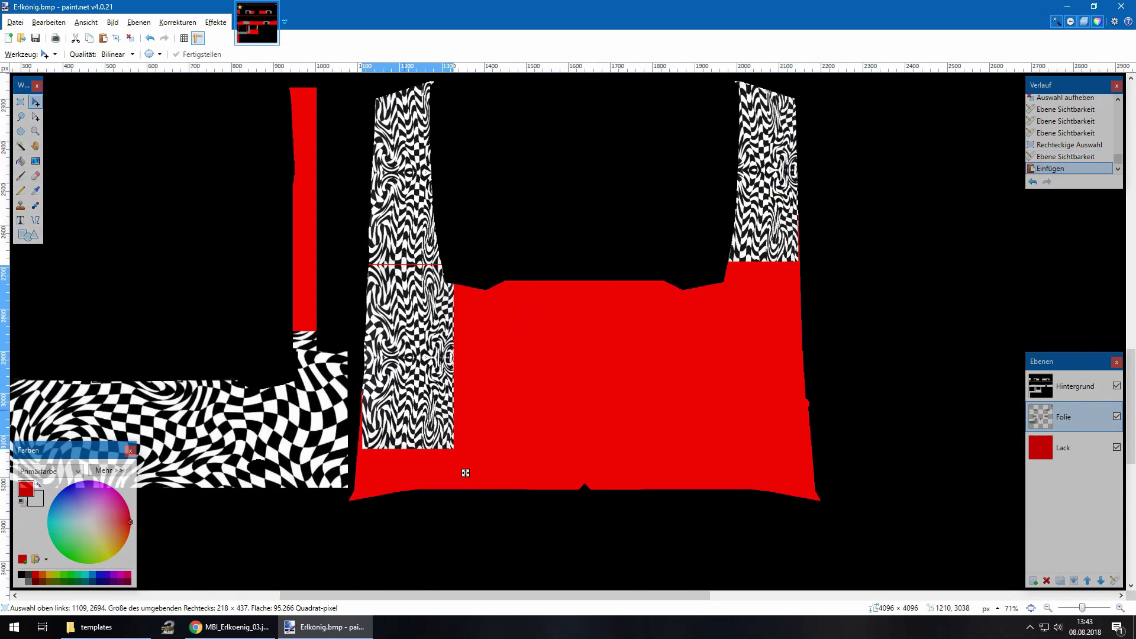
pyautogui.scroll(1, 466, 473)
pyautogui.scroll(1, 407, 357)
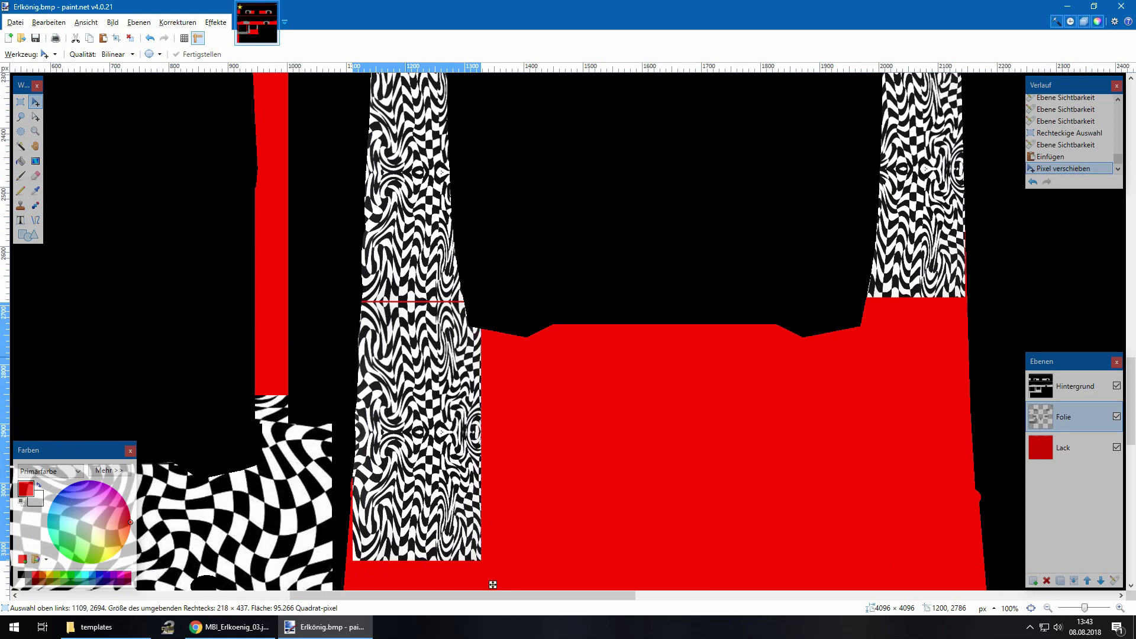
pyautogui.moveTo(493, 584); pyautogui.dragTo(493, 583)
pyautogui.scroll(-2, 493, 583)
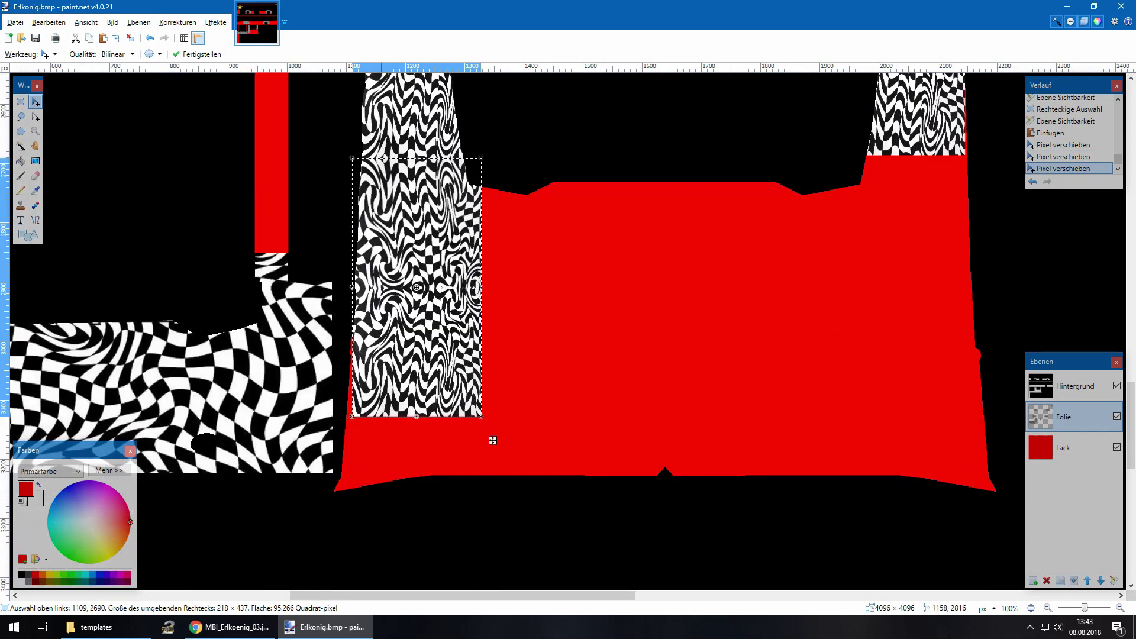
# Paste a second foil strip directly beside the first, narrow its selection to 217 × 437 pixels, and close the red gap between them
pyautogui.hotkey('ctrl', 'v')
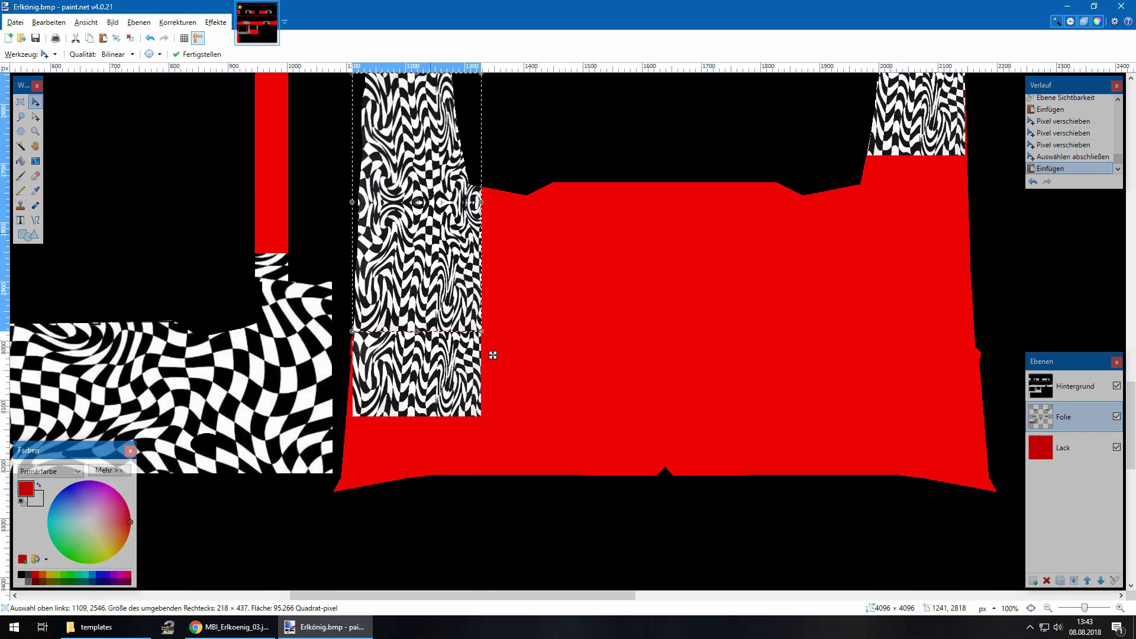
pyautogui.moveTo(493, 441); pyautogui.dragTo(620, 441)
pyautogui.scroll(5, 620, 441)
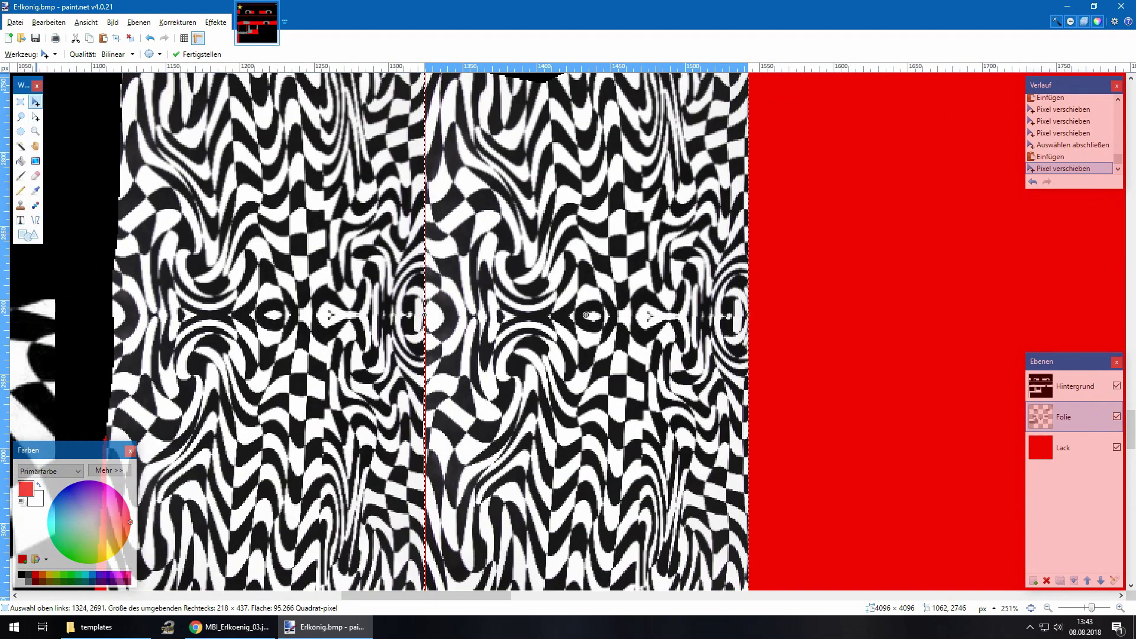
pyautogui.click(35, 116)
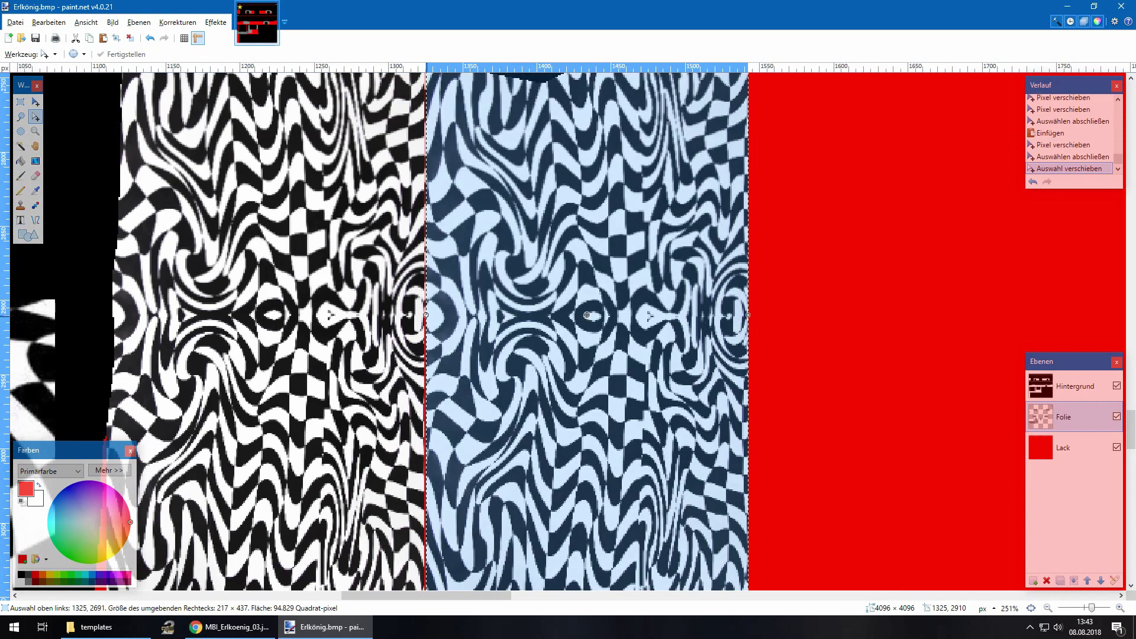
pyautogui.click(35, 102)
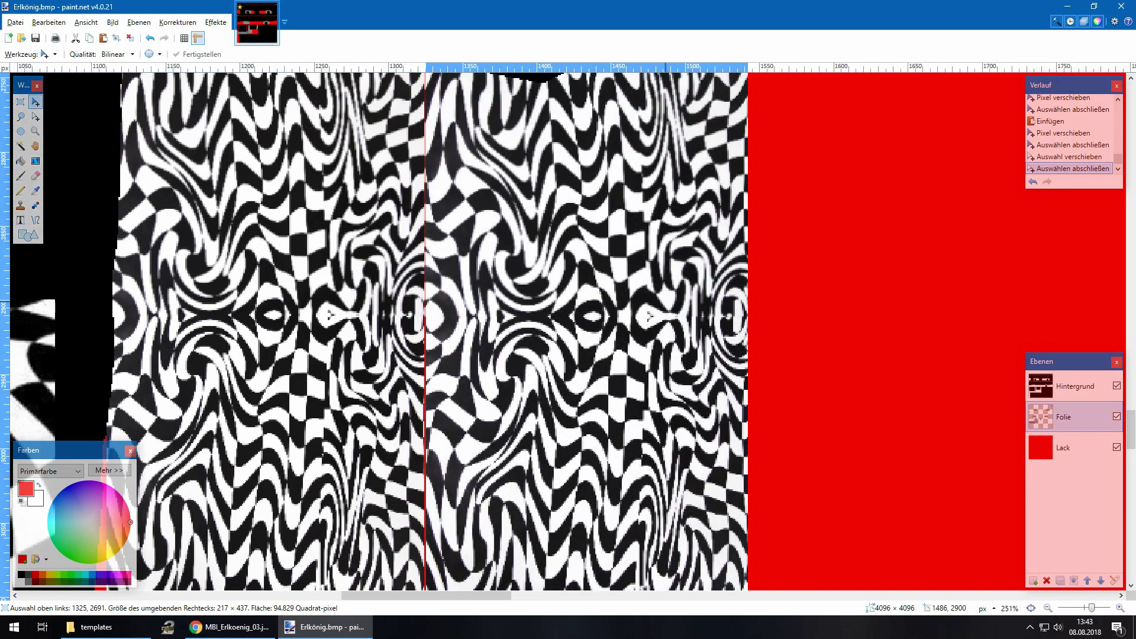
pyautogui.moveTo(665, 301); pyautogui.dragTo(664, 301)
# Paste a third foil strip of 217 × 437 pixels and fit it against the second strip's right edge, along the panel's upper border
pyautogui.hotkey('ctrl', 'v')
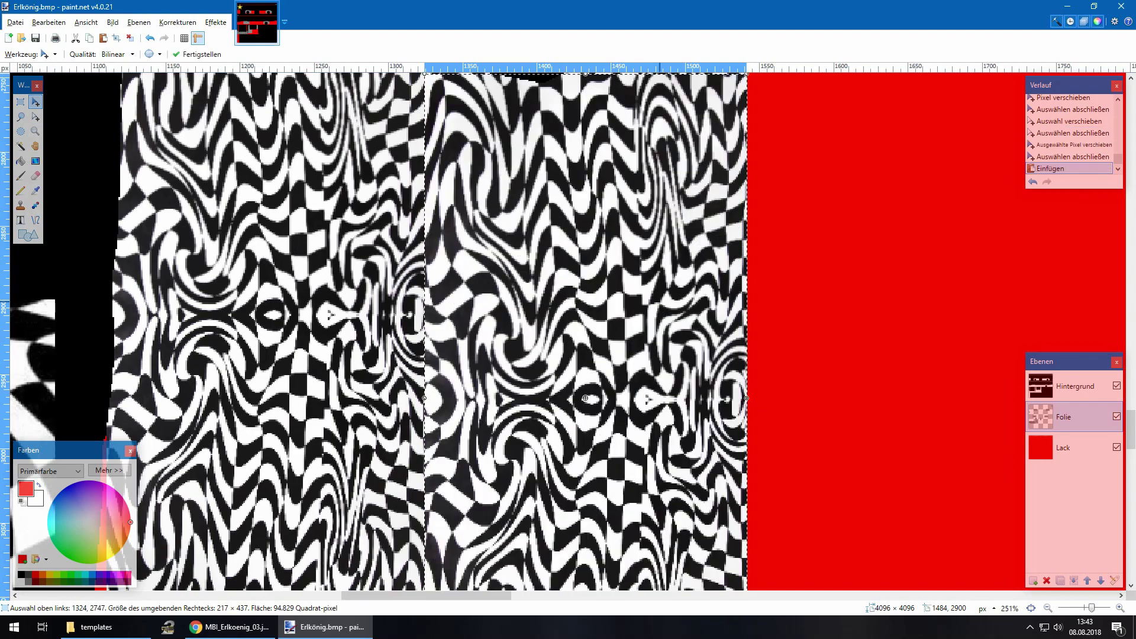
pyautogui.moveTo(585, 315); pyautogui.dragTo(917, 324)
pyautogui.moveTo(934, 279); pyautogui.dragTo(935, 277)
pyautogui.scroll(3, 929, 279)
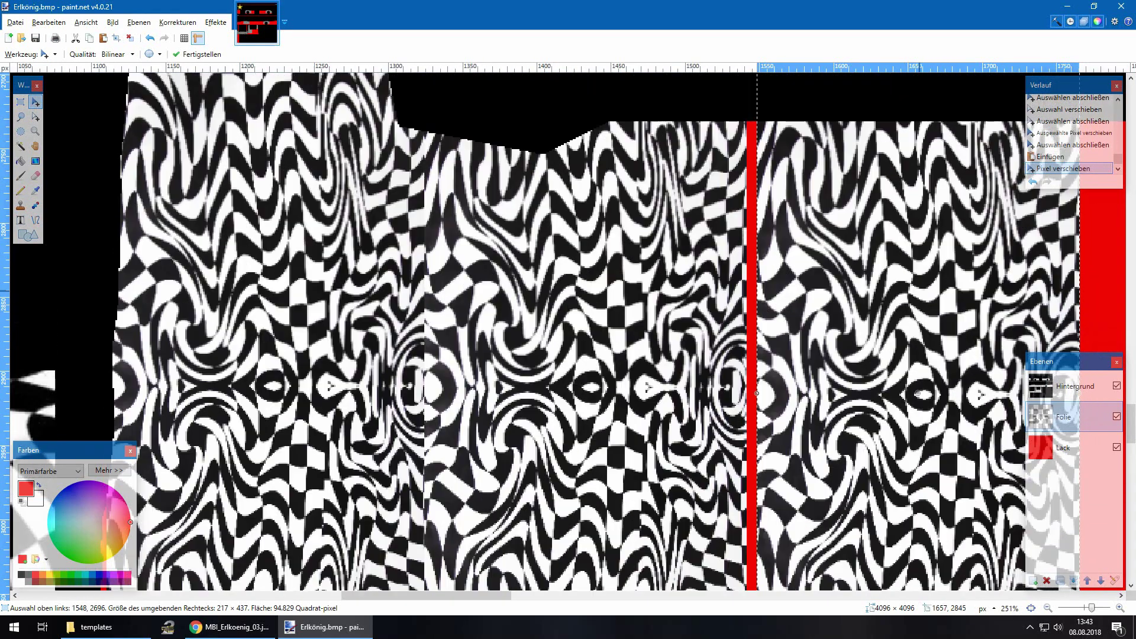
pyautogui.moveTo(868, 301); pyautogui.dragTo(865, 353)
# Paste a fourth 217 × 437 pixel foil strip and align it against the third strip, shifted upward to cover the panel's sloping upper edge
pyautogui.hscroll(5, 866, 353)
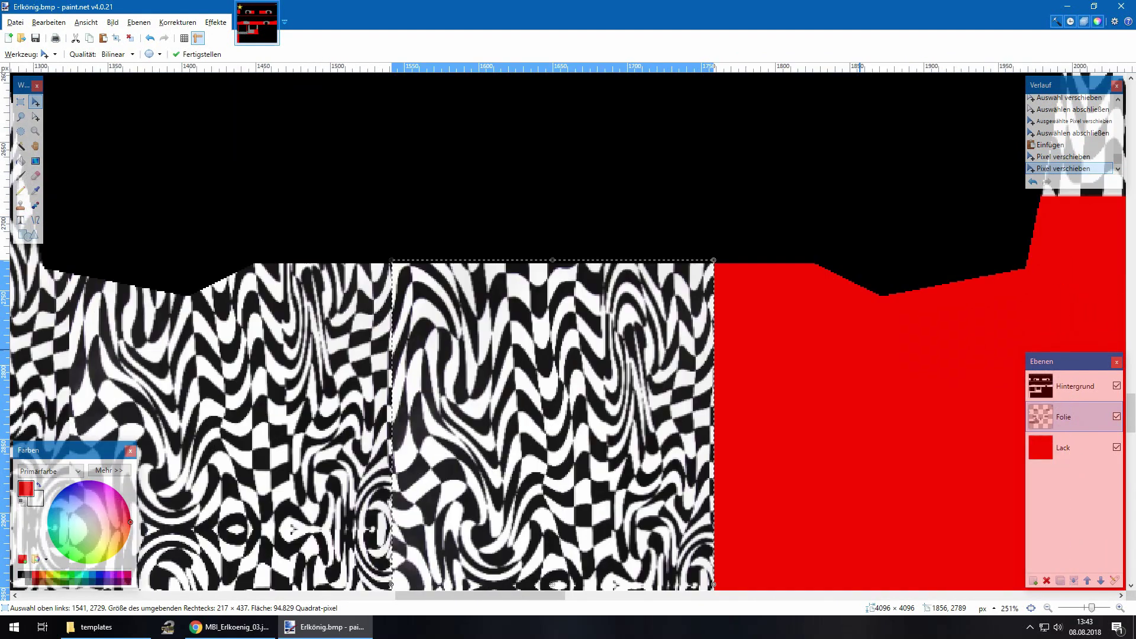
pyautogui.scroll(-2, 865, 354)
pyautogui.hscroll(3, 865, 354)
pyautogui.hotkey('ctrl', 'd')
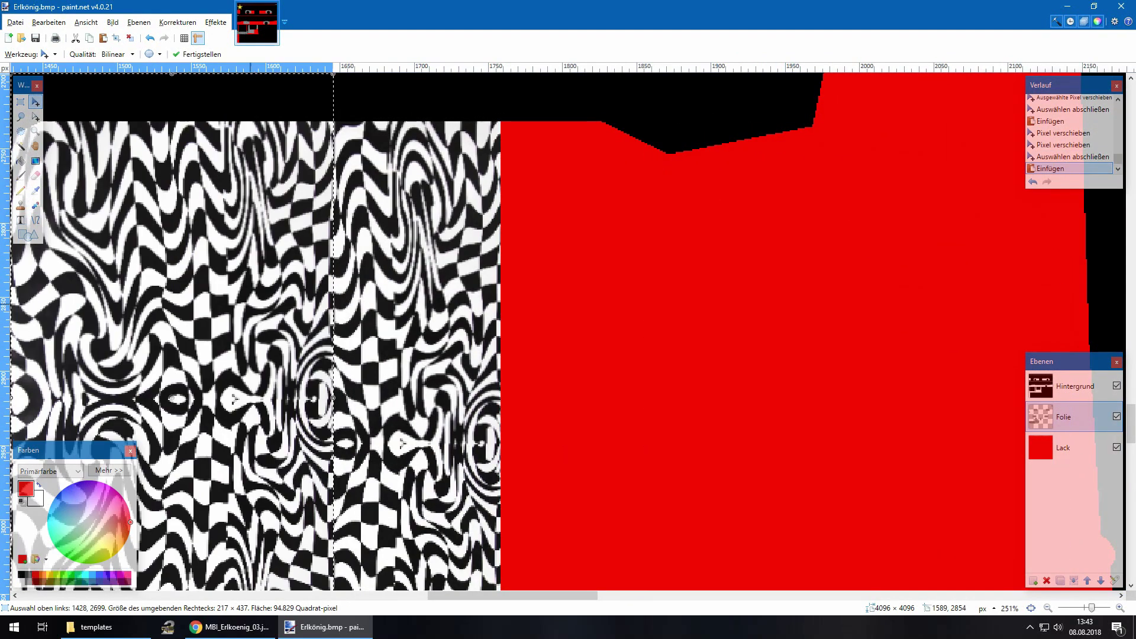
pyautogui.hotkey('ctrl', 'v')
pyautogui.moveTo(865, 353); pyautogui.dragTo(817, 320)
pyautogui.moveTo(743, 325); pyautogui.dragTo(744, 253)
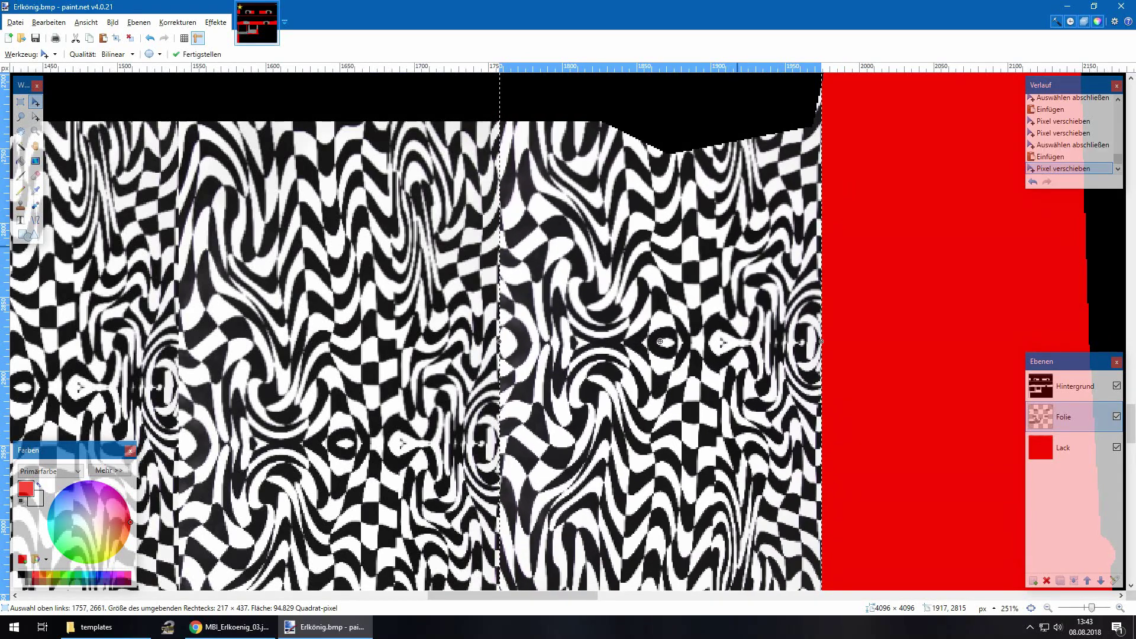
# Paste a fifth 217 × 437 pixel foil strip below the right pillar's foil and fit it against the fourth strip's right edge
pyautogui.hscroll(5, 744, 253)
pyautogui.scroll(3, 744, 253)
pyautogui.hotkey('ctrl', 'v')
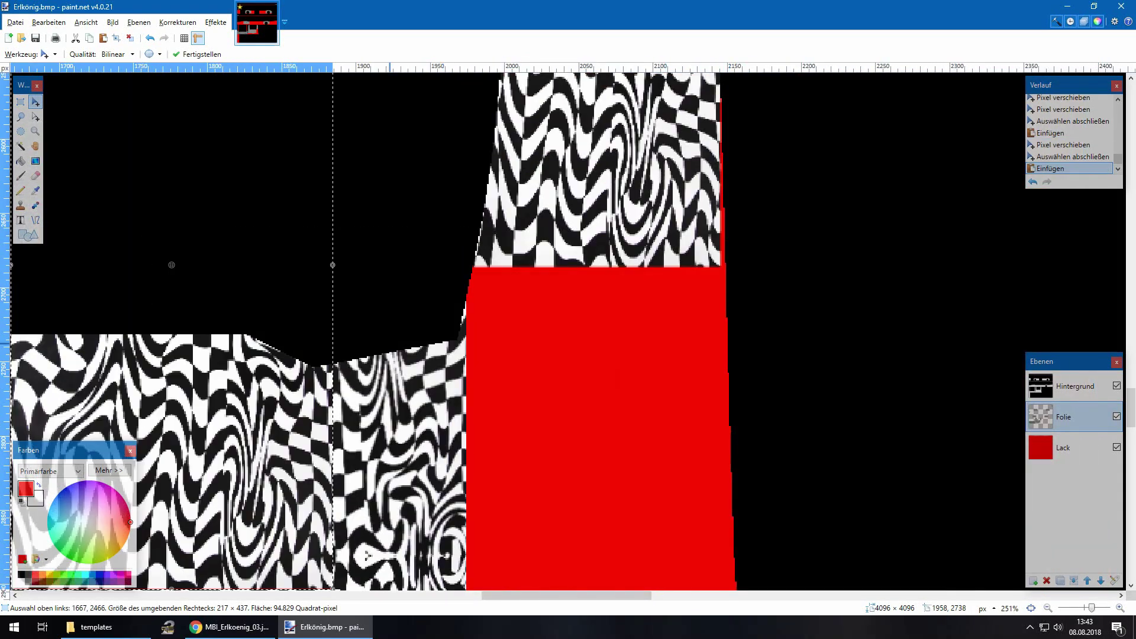
pyautogui.moveTo(222, 177); pyautogui.dragTo(690, 473)
pyautogui.moveTo(637, 559); pyautogui.dragTo(621, 562)
pyautogui.scroll(-8, 795, 342)
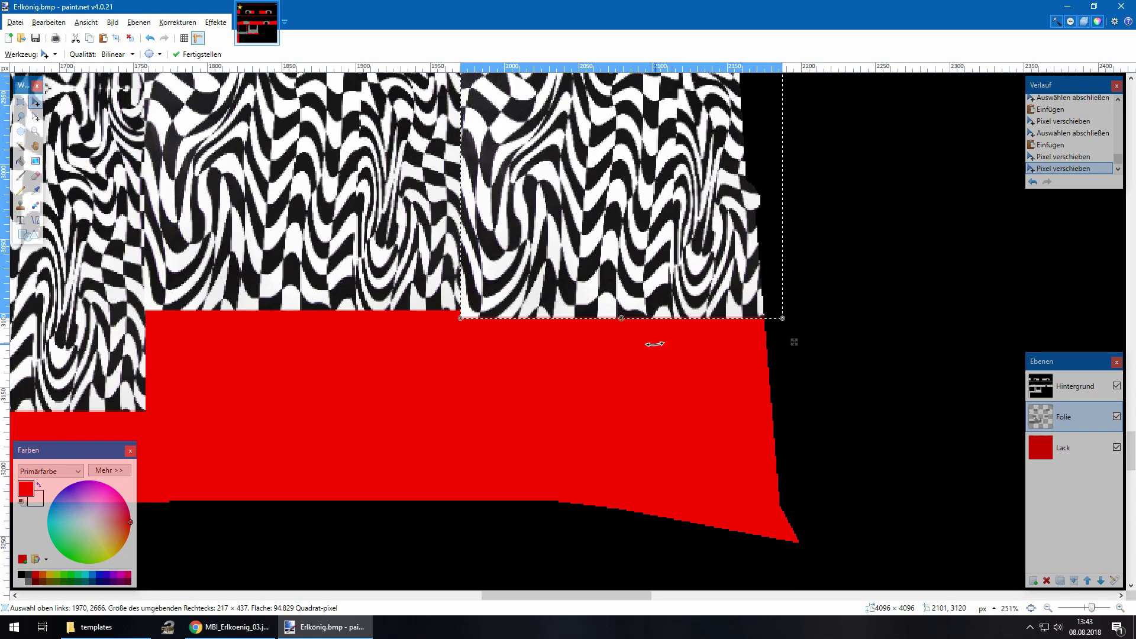
# Move the fifth strip up to 1970, 2568 so it covers the red sliver along the right pillar's outer edge
pyautogui.scroll(10, 654, 344)
pyautogui.hscroll(3, 655, 344)
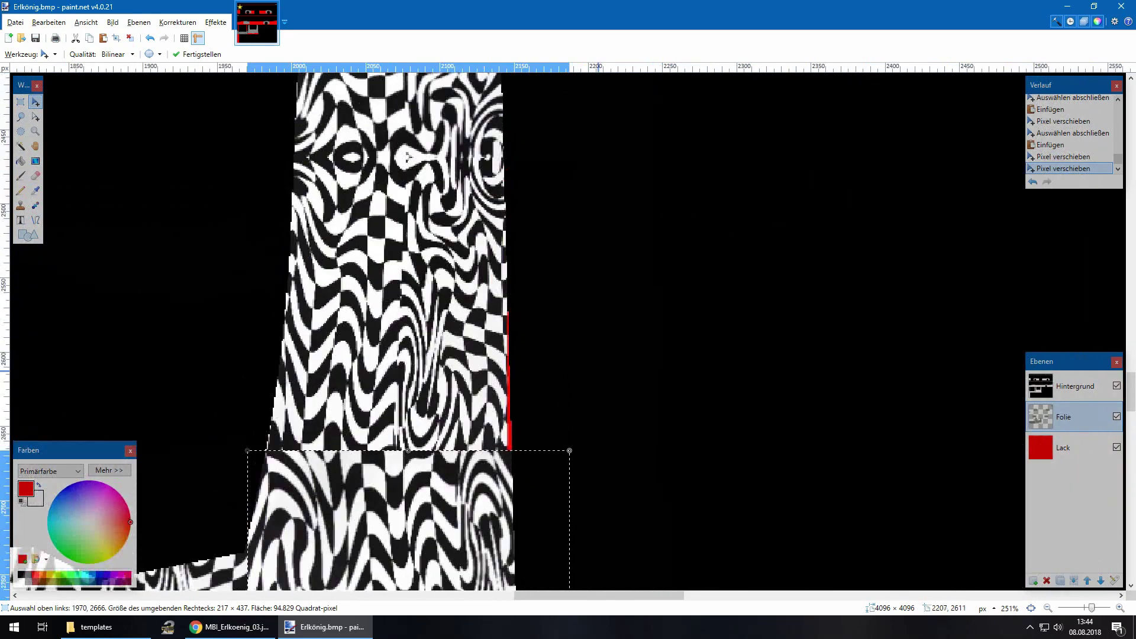
pyautogui.moveTo(494, 510); pyautogui.dragTo(494, 373)
pyautogui.scroll(-5, 494, 373)
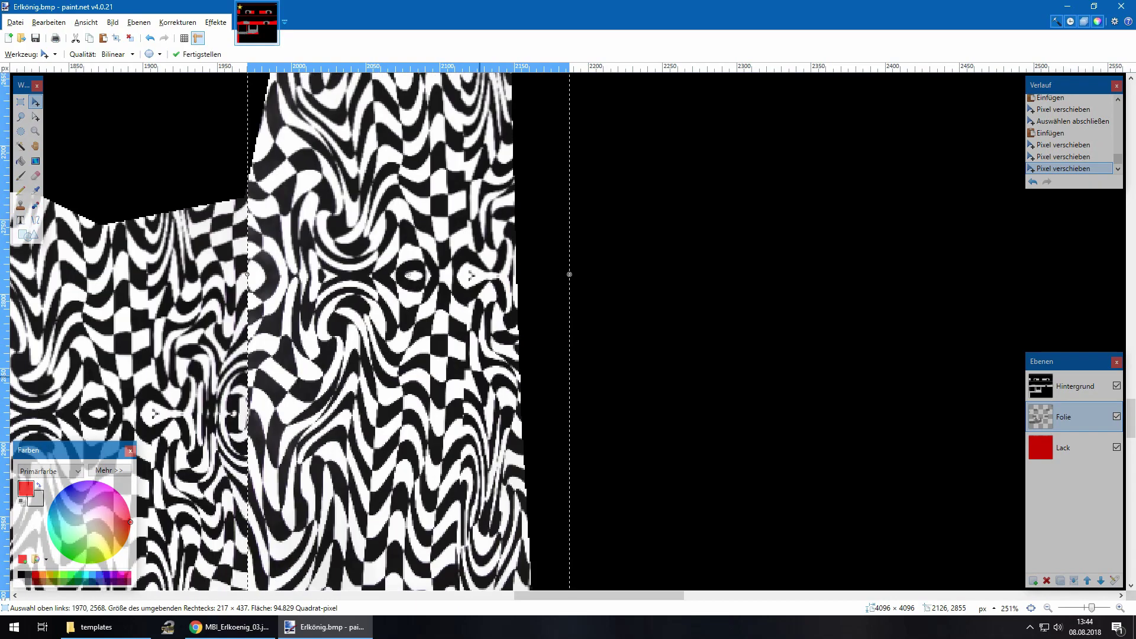
# Paste another foil strip, rotate it 90°, and fit it at 429 × 206 pixels over the rear panel's lower right red area
pyautogui.scroll(-6, 480, 376)
pyautogui.hscroll(-3, 480, 355)
pyautogui.scroll(-2, 479, 353)
pyautogui.scroll(1, 479, 353)
pyautogui.hotkey('ctrl', 'v')
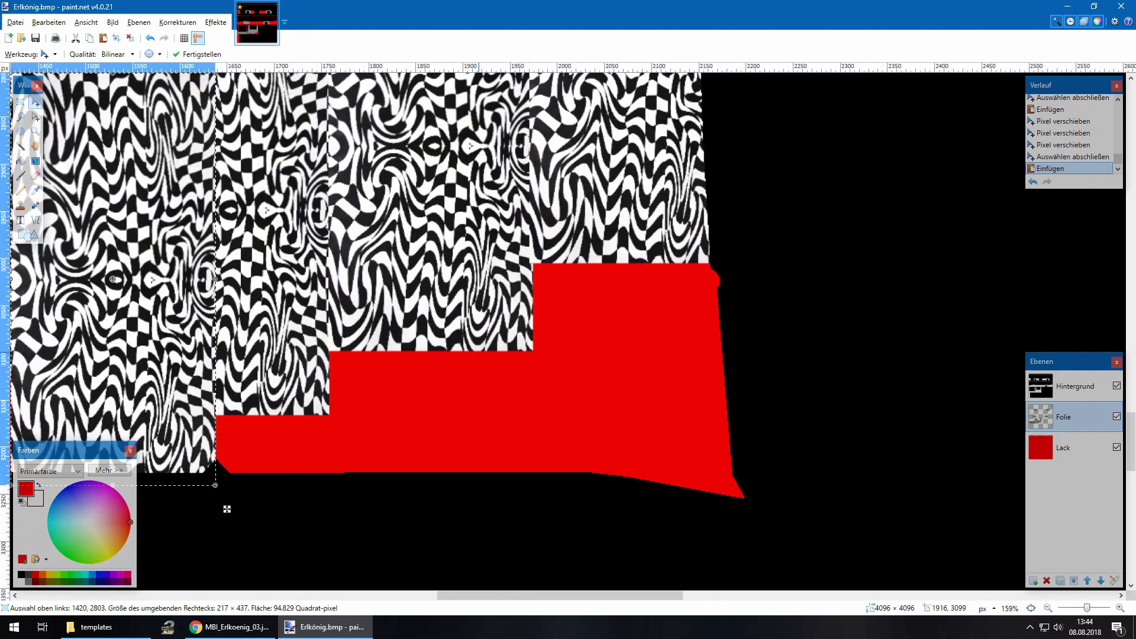
pyautogui.moveTo(226, 509); pyautogui.dragTo(517, 560)
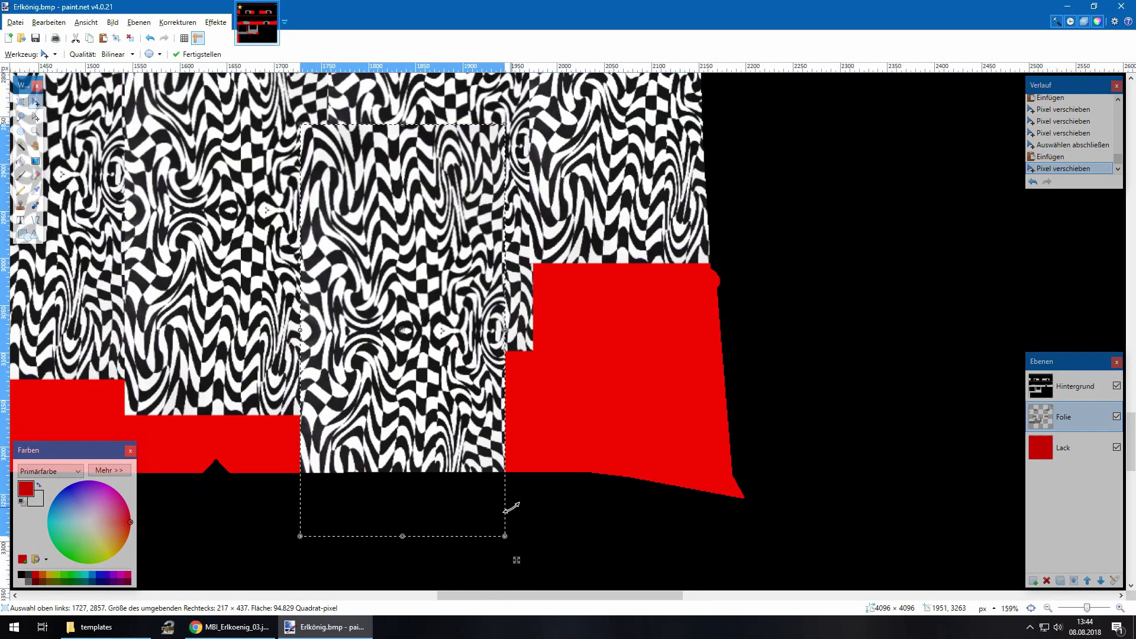
pyautogui.moveTo(511, 508); pyautogui.dragTo(664, 245)
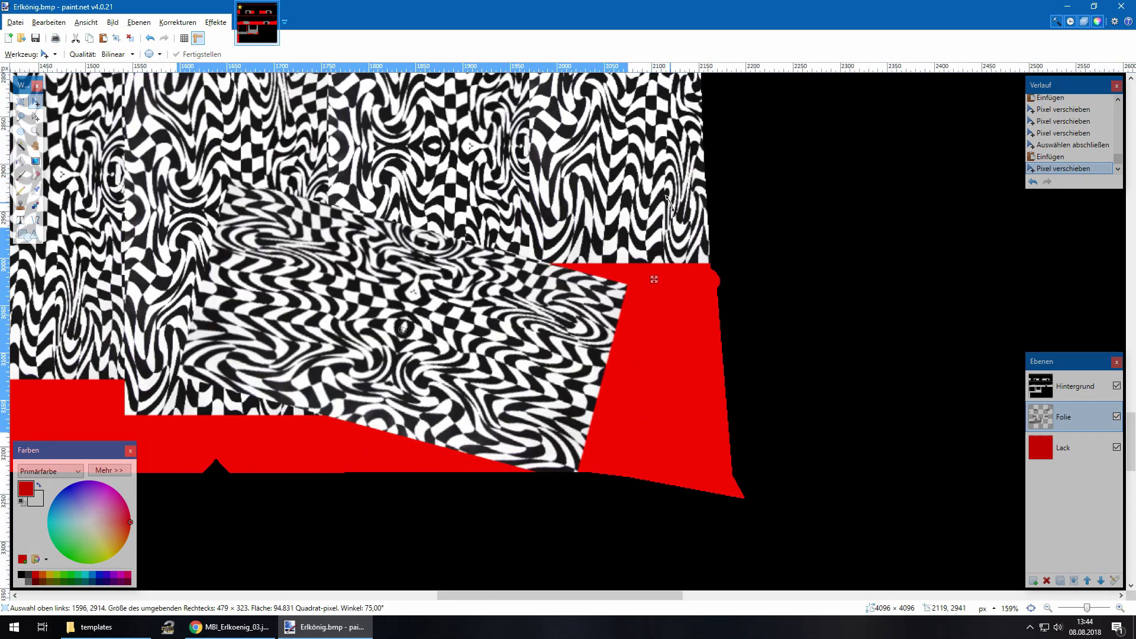
pyautogui.moveTo(669, 203); pyautogui.dragTo(668, 194)
pyautogui.moveTo(581, 306); pyautogui.dragTo(744, 331)
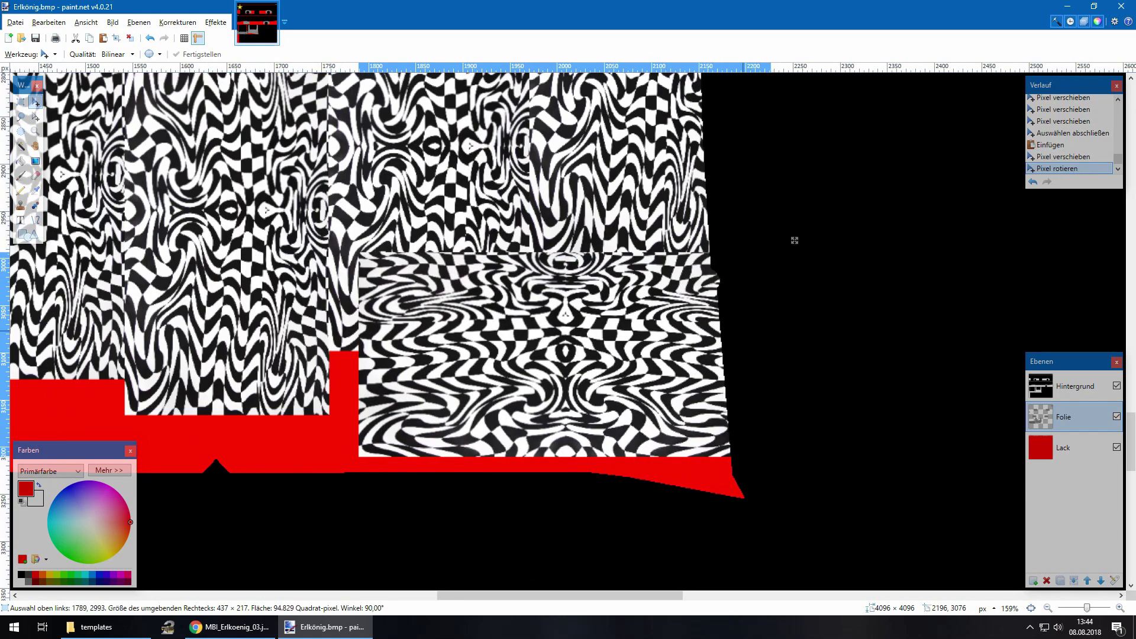
pyautogui.moveTo(795, 240); pyautogui.dragTo(754, 247)
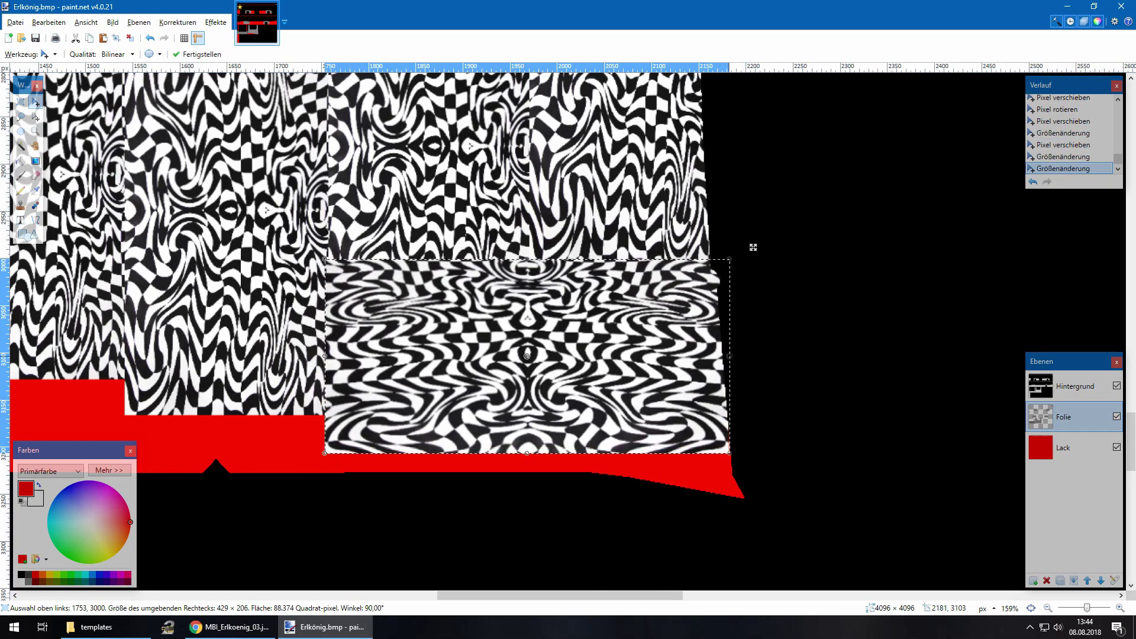
# Paste a foil strip and place it over the rear panel's lower left corner, at 1079, 2975
pyautogui.hotkey('ctrl', 'v')
pyautogui.moveTo(106, 269); pyautogui.dragTo(464, 400)
pyautogui.hscroll(-3, 464, 400)
pyautogui.hscroll(-5, 463, 401)
pyautogui.moveTo(978, 411); pyautogui.dragTo(305, 449)
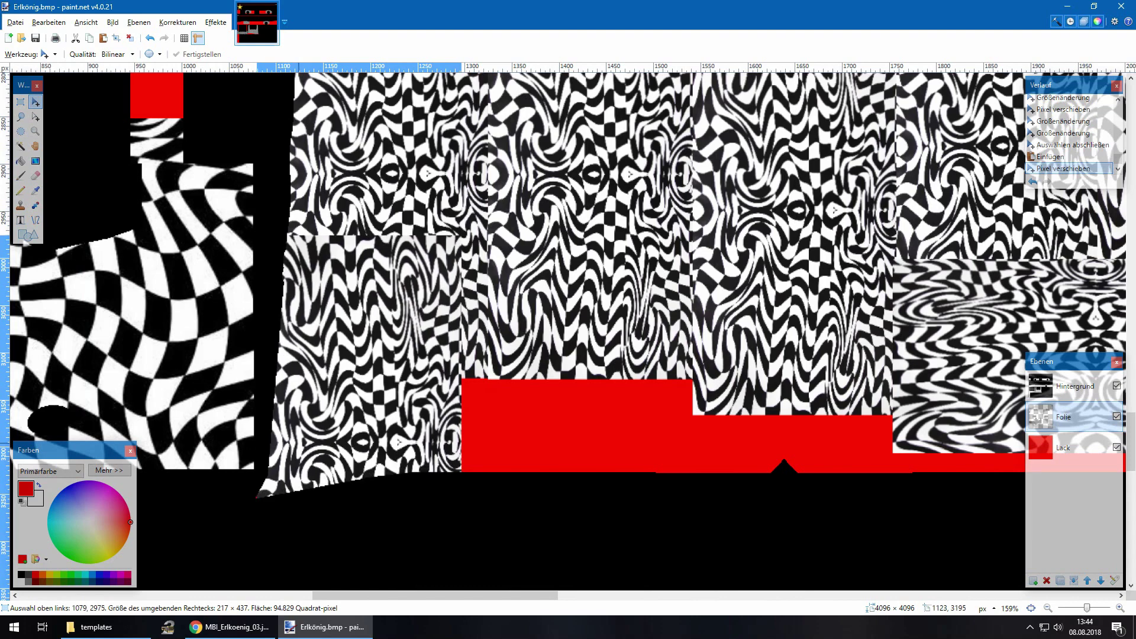
# Paste two more foil strips along the rear panel's lower edge, one beside the corner strip and the next at 1488, 3125
pyautogui.hotkey('ctrl', 'v')
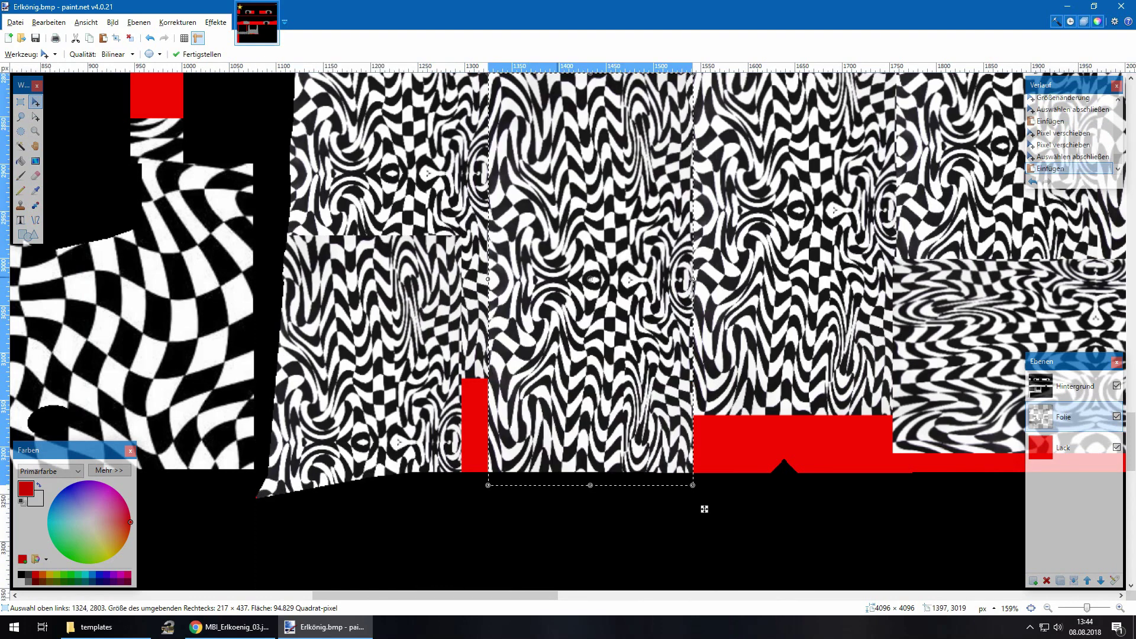
pyautogui.moveTo(556, 274); pyautogui.dragTo(512, 459)
pyautogui.hotkey('ctrl', 'v')
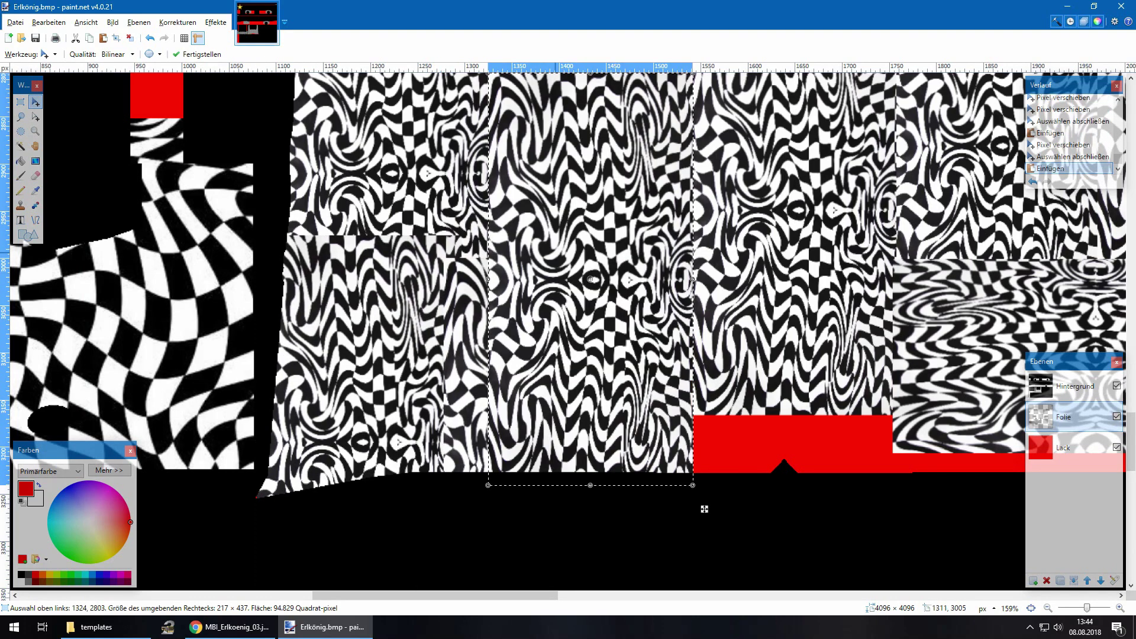
pyautogui.moveTo(565, 247); pyautogui.dragTo(720, 549)
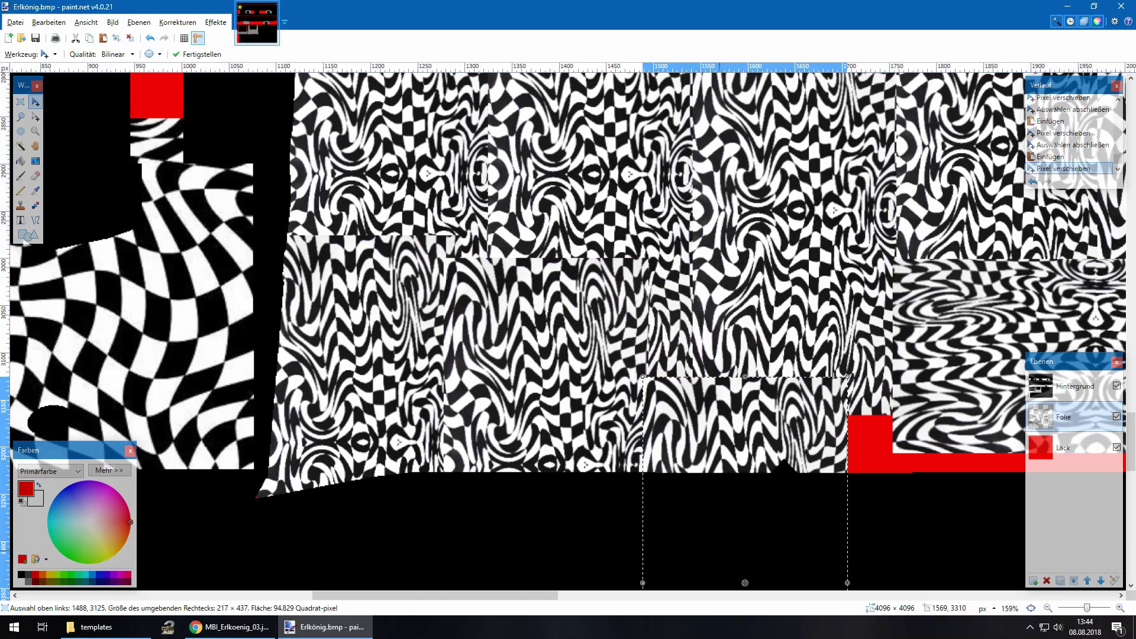
# Paste another foil strip along the lower edge, directly right of the previous one, to cover the red beside the rotated strip
pyautogui.hscroll(5, 686, 524)
pyautogui.hotkey('ctrl', 'v')
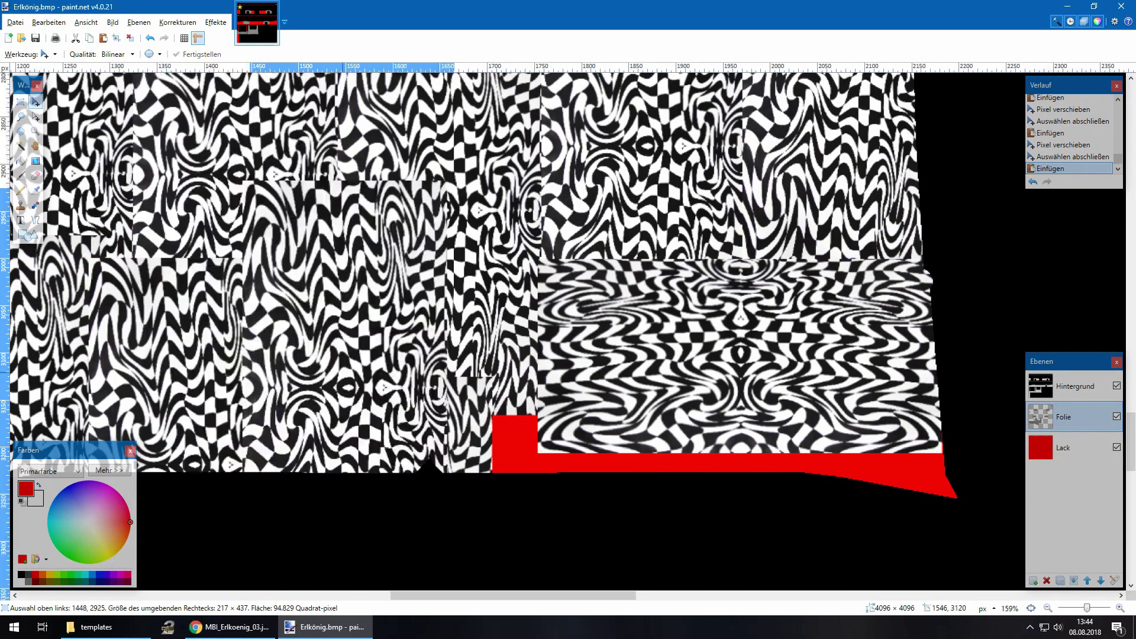
pyautogui.scroll(-5, 657, 334)
pyautogui.moveTo(533, 80); pyautogui.dragTo(592, 492)
pyautogui.scroll(5, 574, 119)
# Paste two foil strips at 1915, 3204 and 2127, 2994 to cover the rear panel's lower right corner, and clear the selection
pyautogui.hotkey('ctrl', 'v')
pyautogui.moveTo(235, 279); pyautogui.dragTo(801, 589)
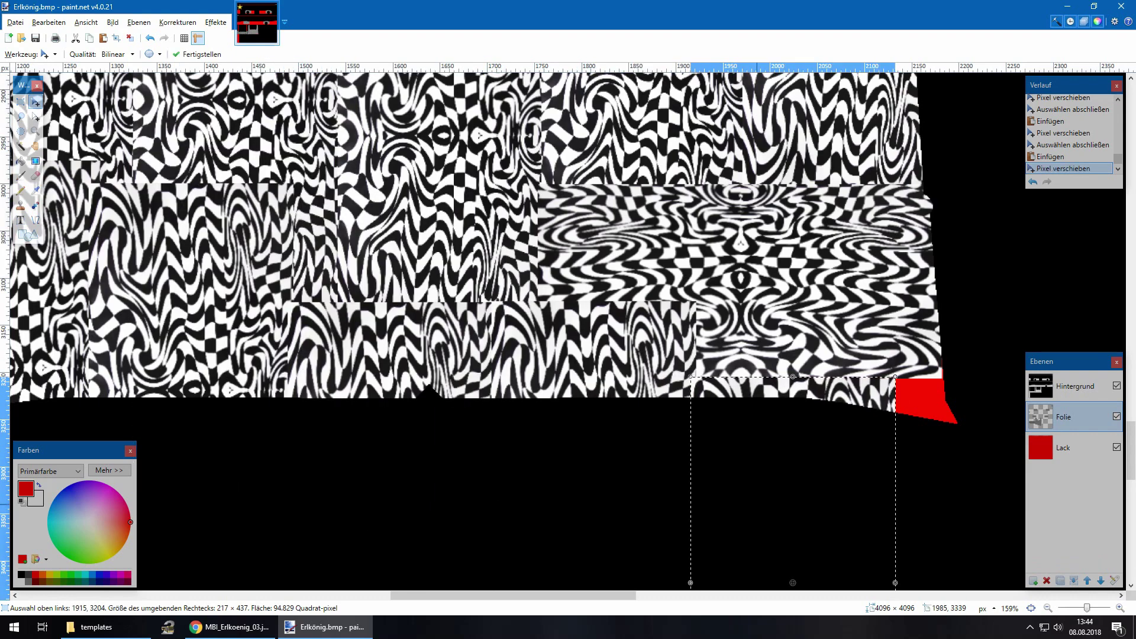
pyautogui.hotkey('ctrl', 'v')
pyautogui.moveTo(245, 259); pyautogui.dragTo(1002, 365)
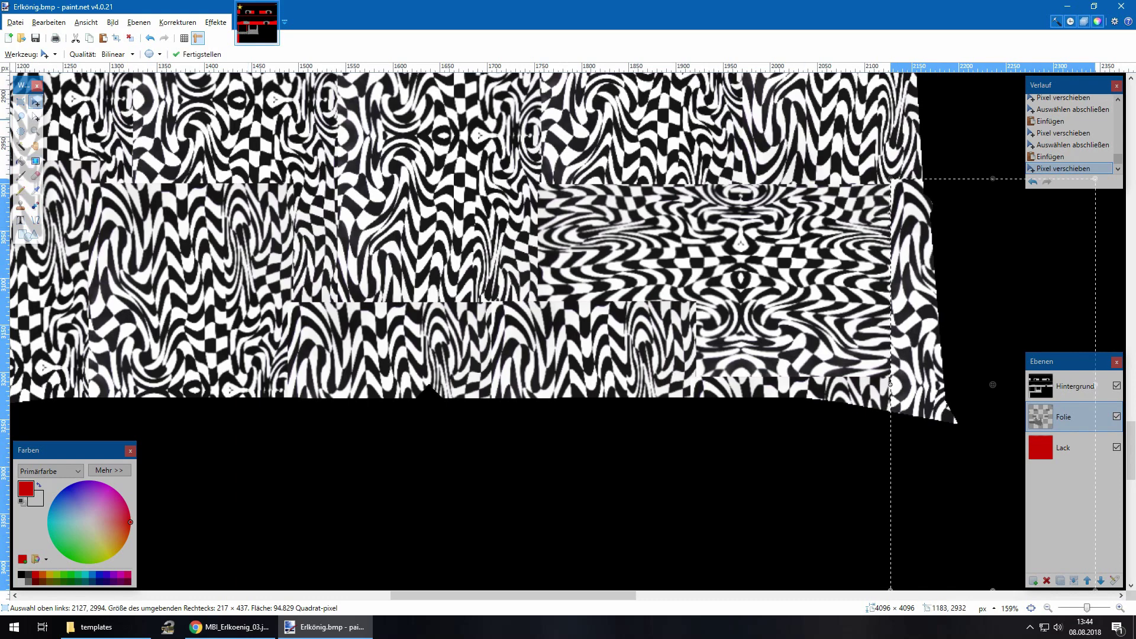
pyautogui.click(20, 102)
pyautogui.click(258, 187)
# Copy a 1097 × 389 pixel rectangle of the rear panel's lower foil and paste it over the front panel's coarse checkered foil
pyautogui.scroll(1, 260, 188)
pyautogui.hscroll(-3, 260, 188)
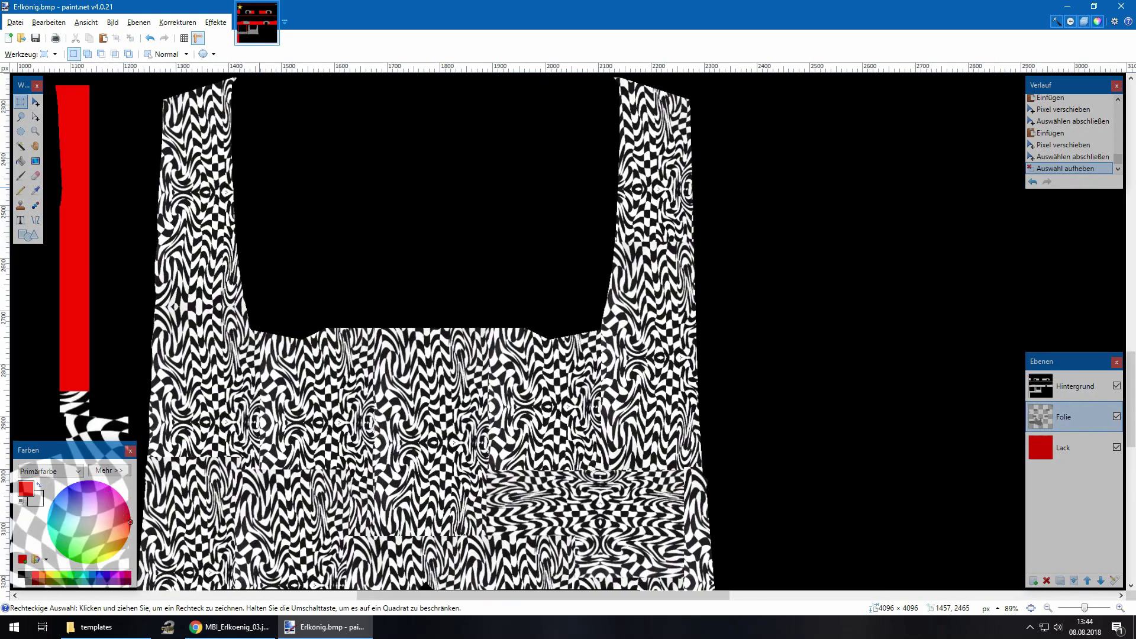
pyautogui.scroll(-1, 259, 187)
pyautogui.scroll(-3, 259, 191)
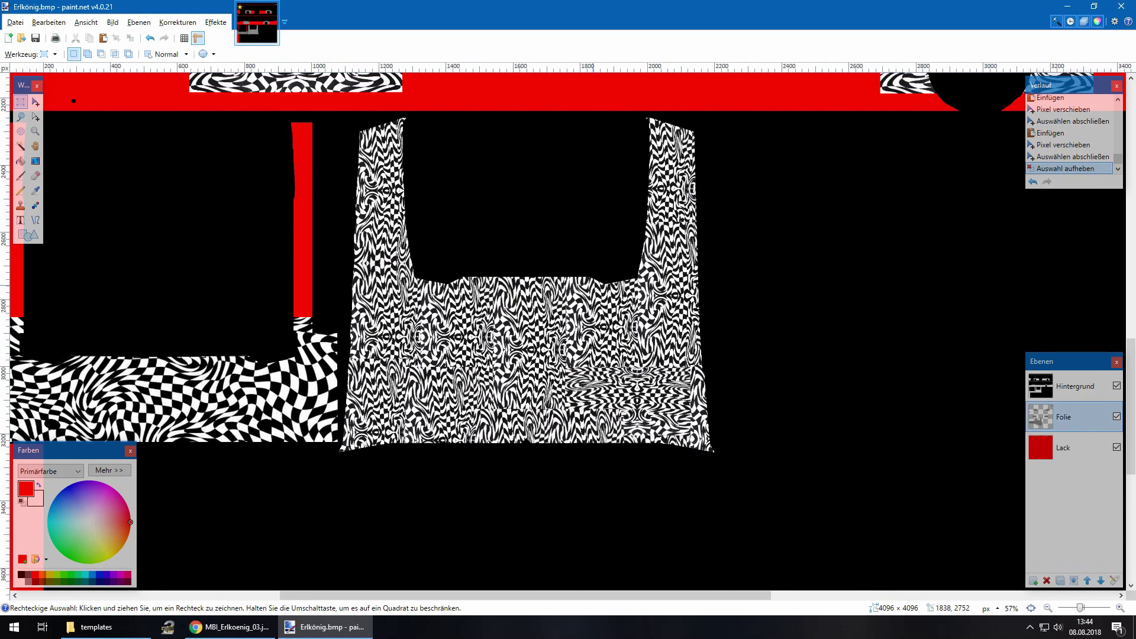
pyautogui.hscroll(-3, 509, 332)
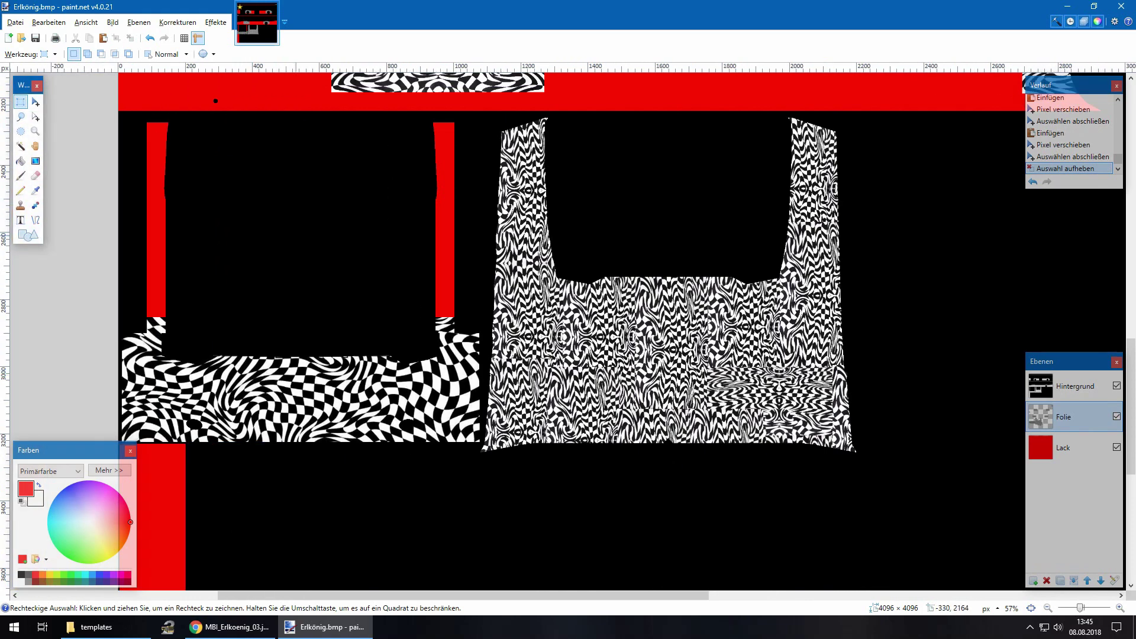
pyautogui.moveTo(488, 304); pyautogui.dragTo(507, 450)
pyautogui.hotkey('ctrl', 'v')
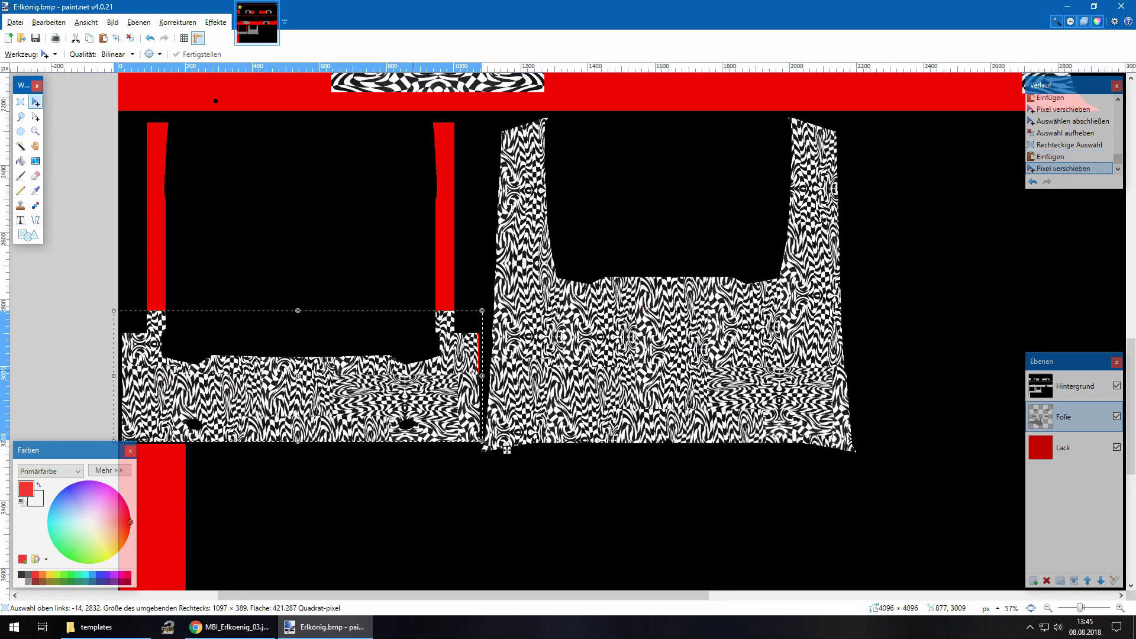
# Nudge the pasted foil 3 pixels right and 6 pixels down, to -11, 2838, closing the front panel's red gap on the right
pyautogui.scroll(2, 565, 474)
pyautogui.scroll(1, 382, 399)
pyautogui.hscroll(-3, 381, 399)
pyautogui.scroll(-1, 441, 418)
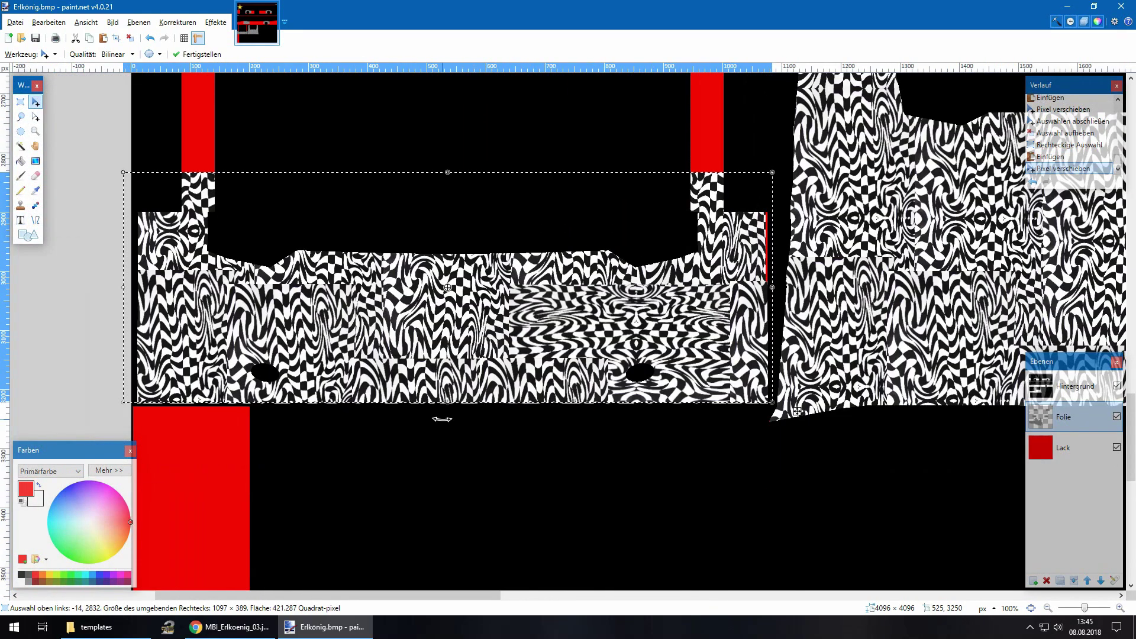
pyautogui.press('Right')
pyautogui.press('Right')
pyautogui.press('Right')
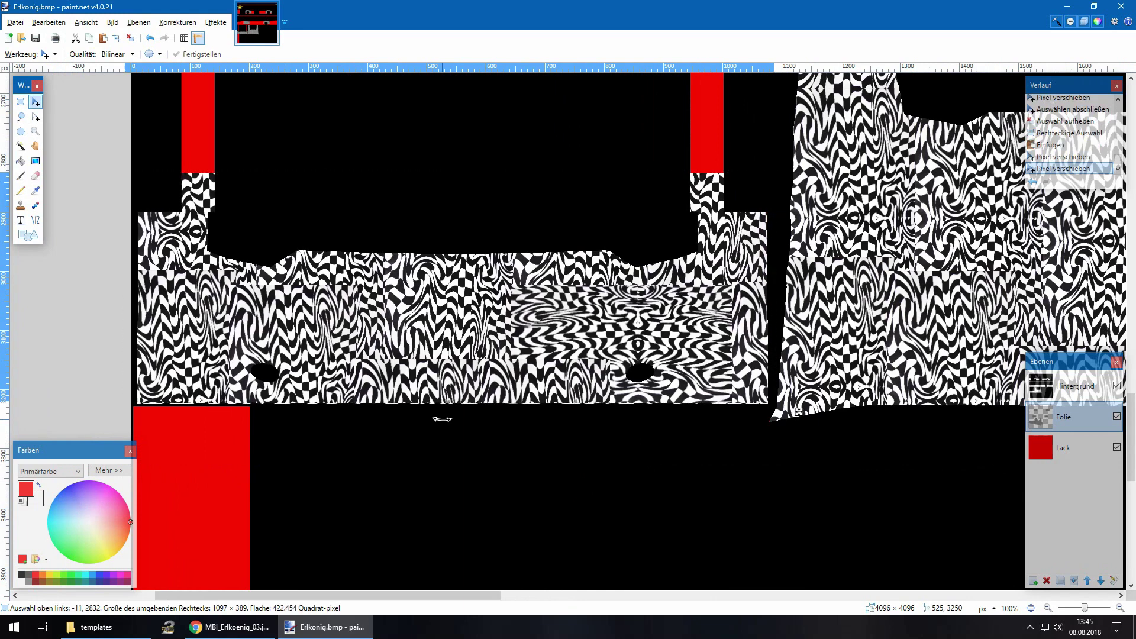
pyautogui.press('Down')
pyautogui.press('Down')
pyautogui.press('Down')
pyautogui.press('Down')
pyautogui.press('Down')
pyautogui.press('Down')
pyautogui.press('Down')
pyautogui.press('Down')
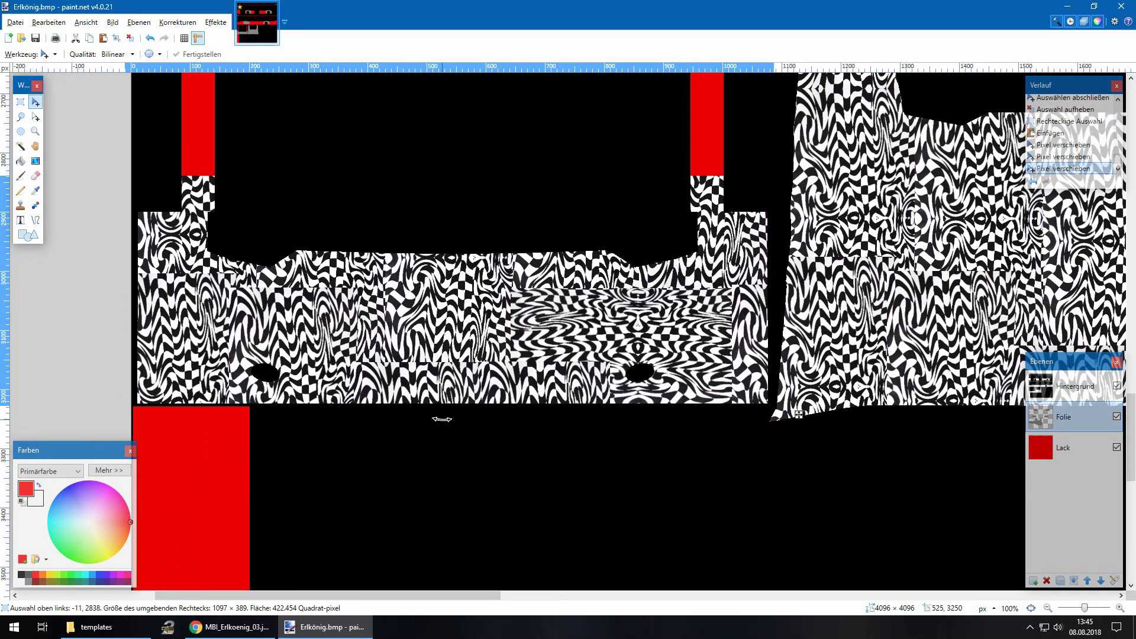
pyautogui.press('Down')
pyautogui.press('Down')
pyautogui.press('Down')
pyautogui.press('Down')
pyautogui.press('Down')
pyautogui.press('Down')
pyautogui.press('Down')
pyautogui.press('Down')
pyautogui.press('Down')
pyautogui.press('Down')
pyautogui.press('Down')
pyautogui.press('Down')
pyautogui.press('Down')
pyautogui.press('Down')
pyautogui.press('Down')
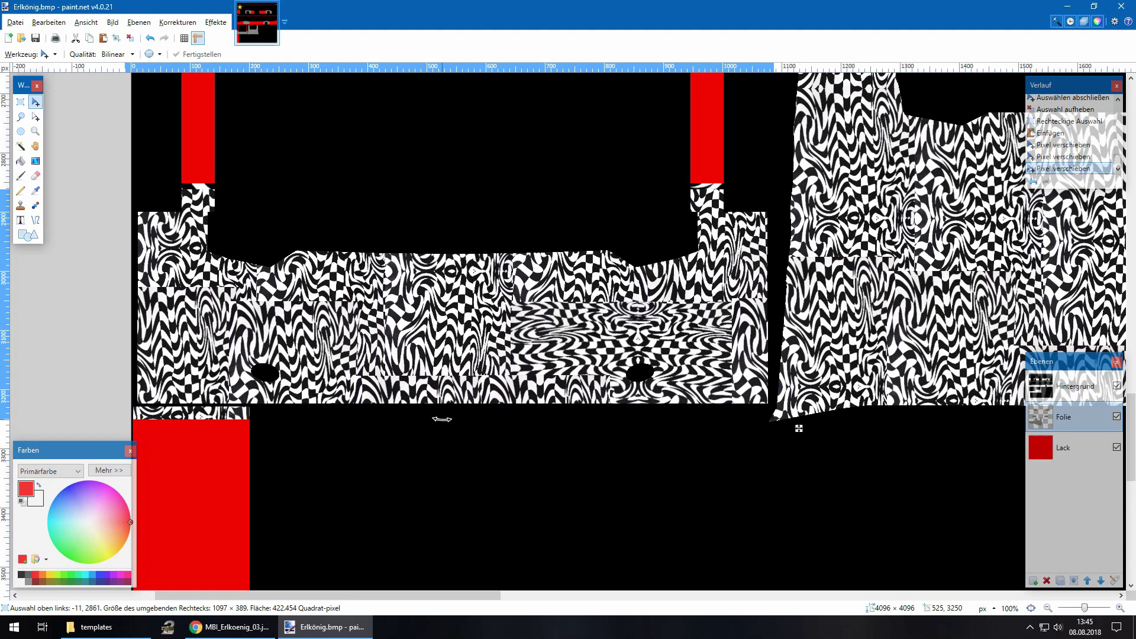
pyautogui.press('Up')
pyautogui.press('Up')
pyautogui.press('Up')
pyautogui.press('Up')
pyautogui.press('Up')
pyautogui.press('Up')
pyautogui.press('Up')
pyautogui.press('Up')
pyautogui.press('Up')
pyautogui.press('Up')
pyautogui.press('Up')
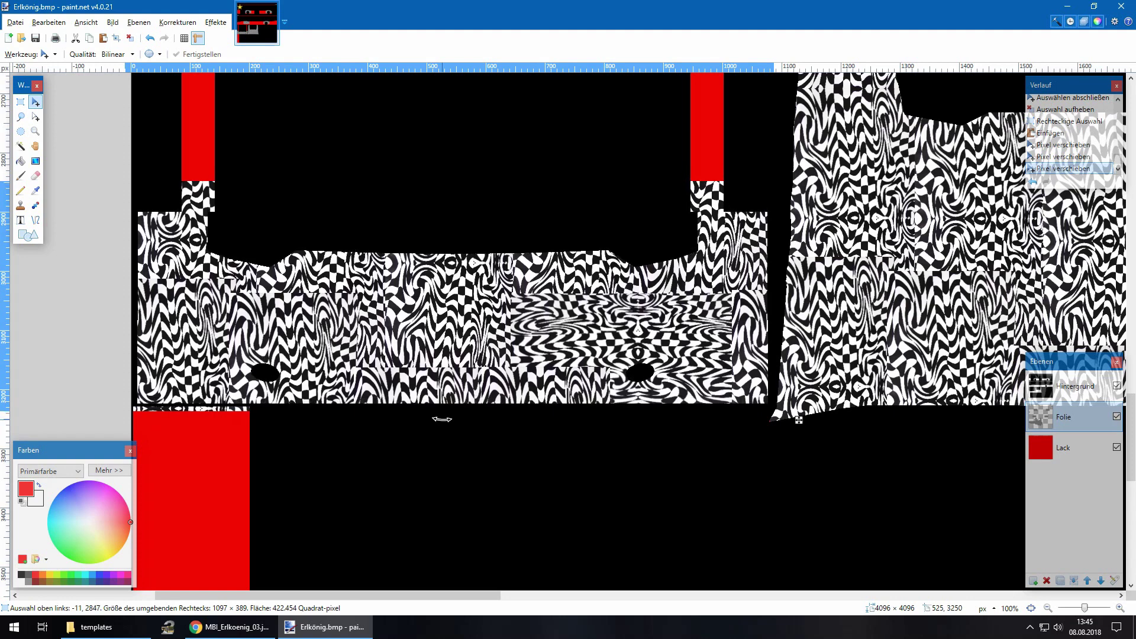
pyautogui.press('Up')
pyautogui.press('Up')
pyautogui.press('Up')
pyautogui.press('Up')
pyautogui.press('Up')
pyautogui.press('Up')
pyautogui.press('Up')
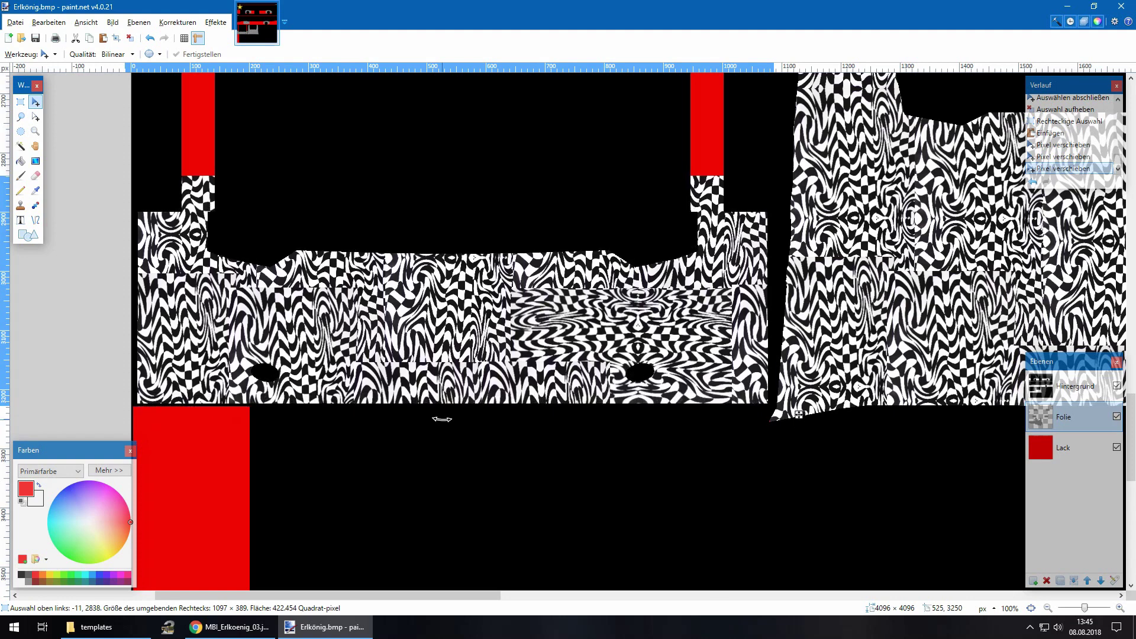
pyautogui.press('Down')
pyautogui.press('Up')
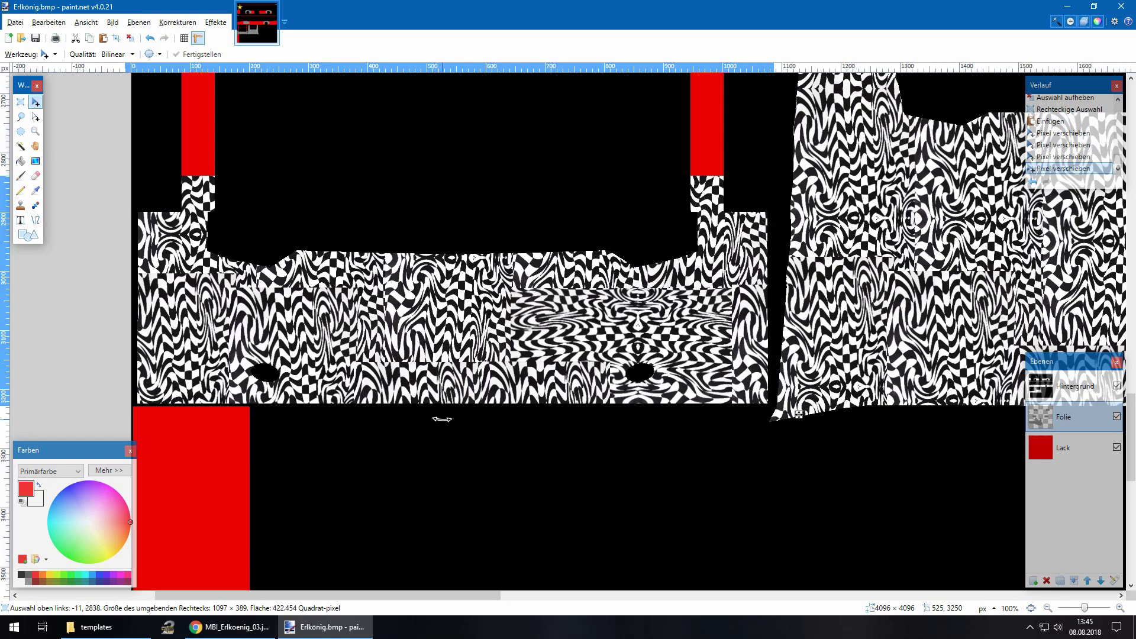
# Nudge the front panel's foil one more pixel right and finish its placement with the rectangle selection tool
pyautogui.press('Right')
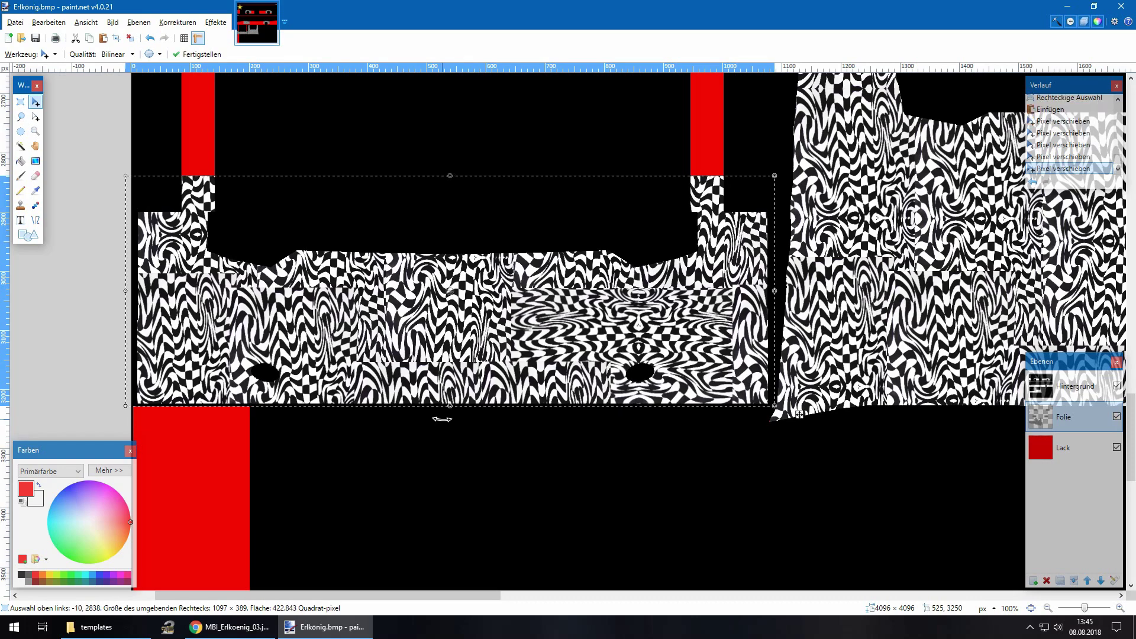
pyautogui.press('s')
pyautogui.click(383, 202)
# Review the foil across the whole texture and compare it with the bus photo MBI_Erlkoenig_03.jpg in Chrome
pyautogui.keyDown('ctrl'); pyautogui.scroll(-3, 383, 201); pyautogui.keyUp('ctrl')
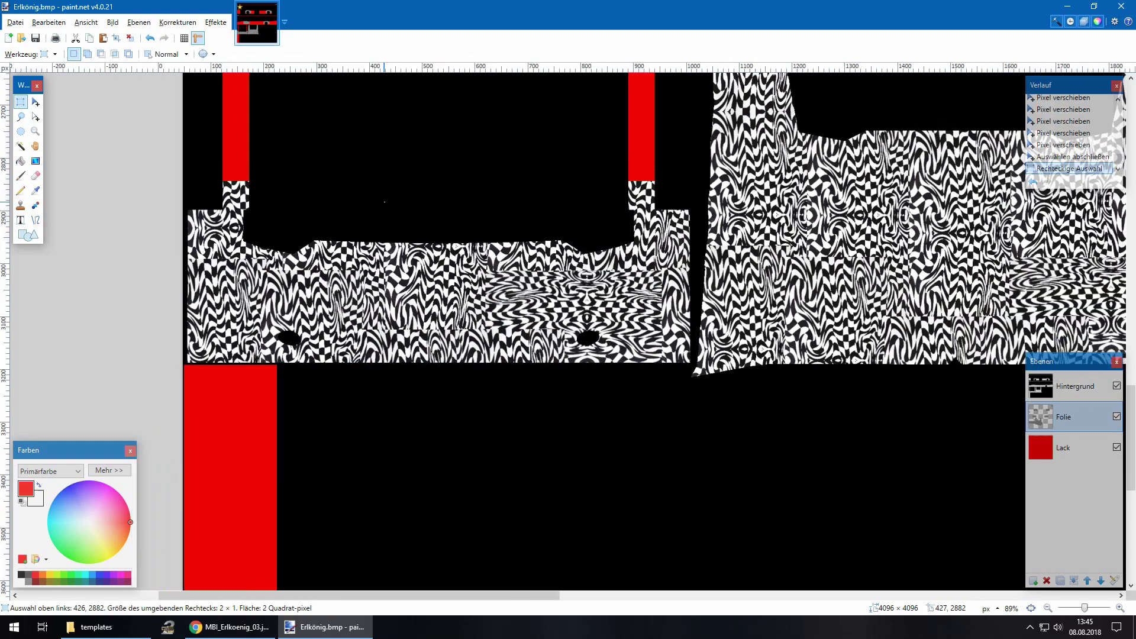
pyautogui.scroll(5, 383, 208)
pyautogui.keyDown('ctrl'); pyautogui.scroll(-2, 384, 208); pyautogui.keyUp('ctrl')
pyautogui.scroll(5, 383, 208)
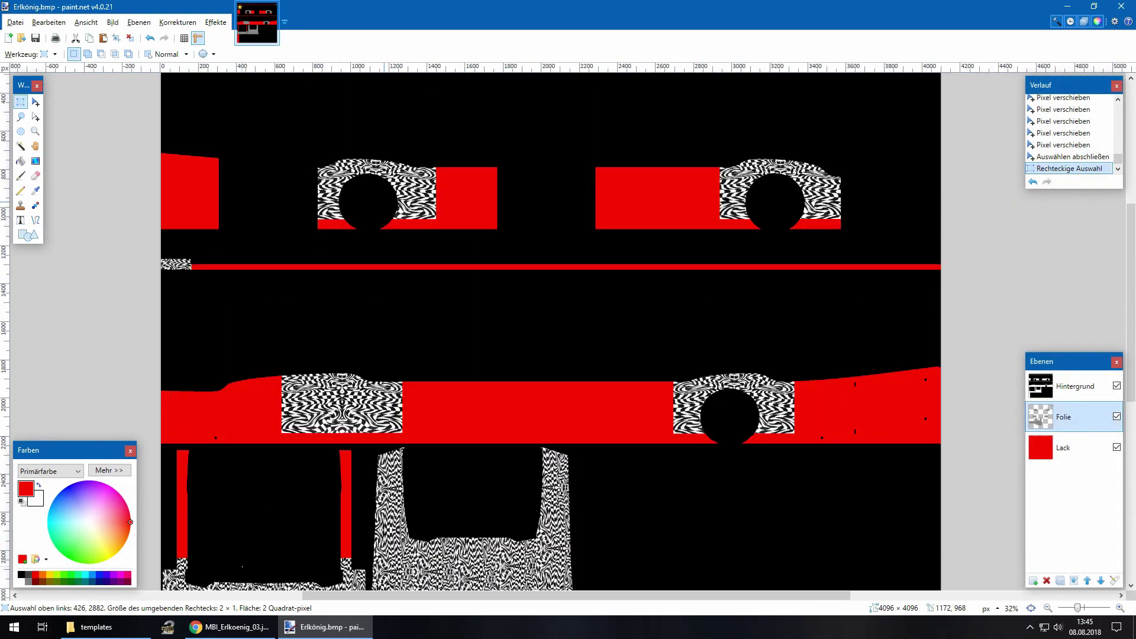
pyautogui.scroll(3, 550, 331)
pyautogui.scroll(-3, 550, 332)
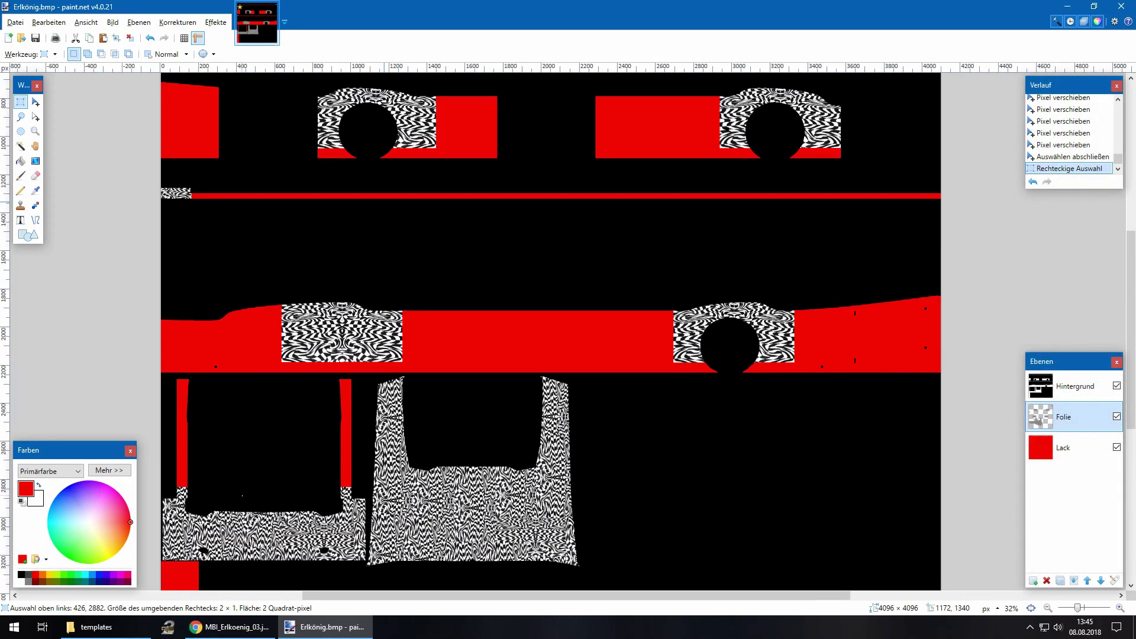
pyautogui.keyDown('ctrl'); pyautogui.scroll(4, 941, 329); pyautogui.keyUp('ctrl')
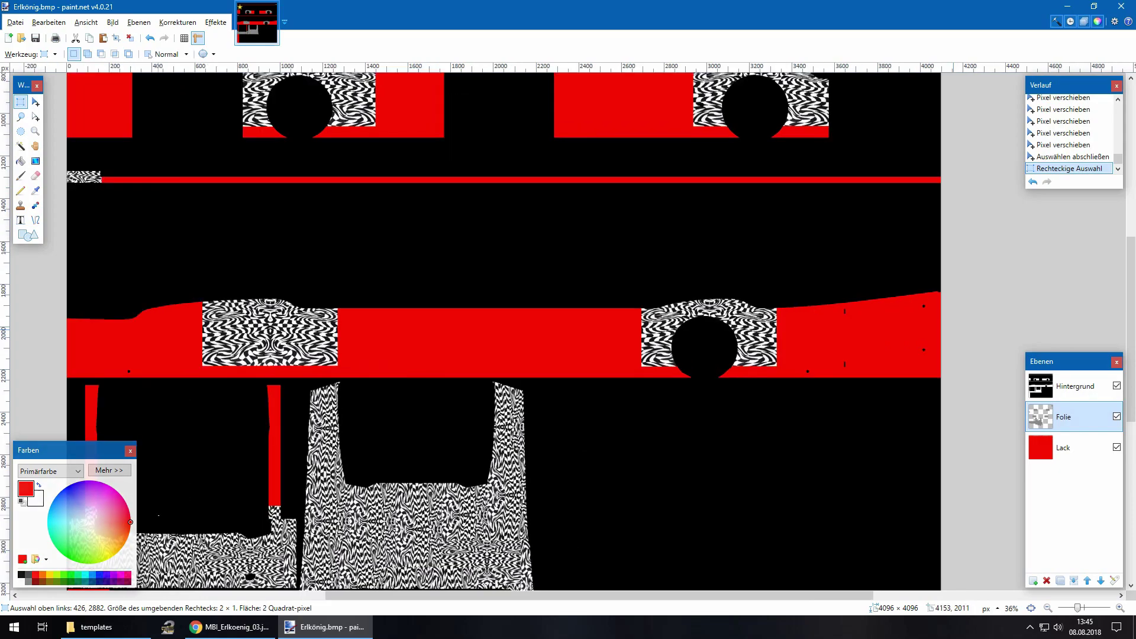
pyautogui.click(261, 627)
pyautogui.hotkey('alt', 'Tab')
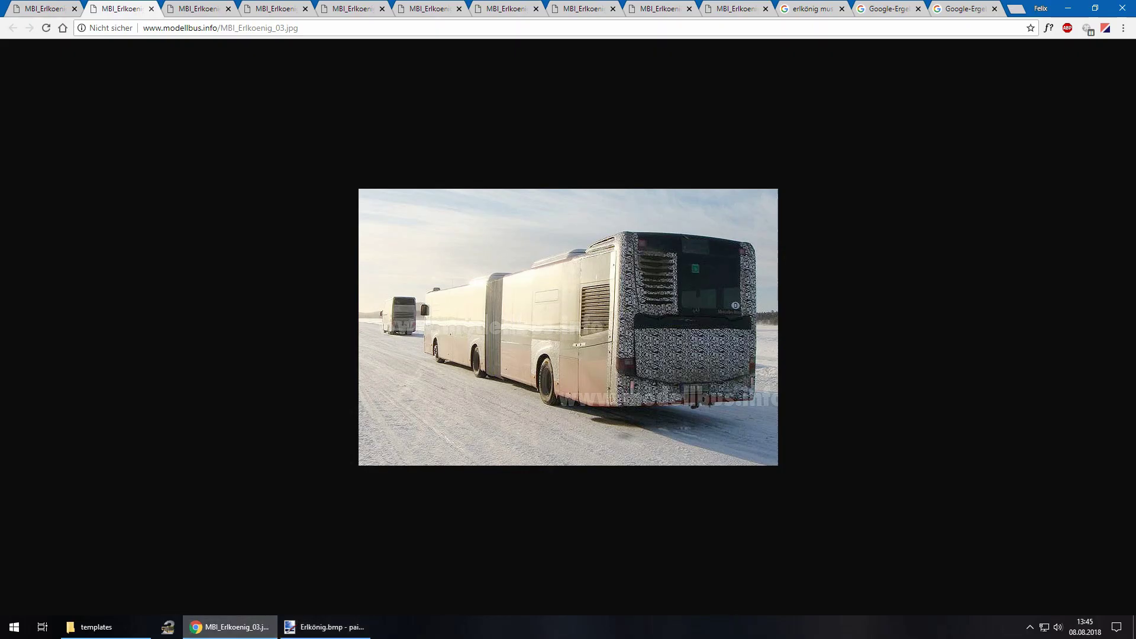
pyautogui.click(260, 626)
pyautogui.click(260, 626)
pyautogui.hotkey('alt', 'Tab')
# Activate the Lack layer, choose the rectangle shape tool and set the primary colour to dark grey 262626 with brightness 15
pyautogui.scroll(3, 893, 324)
pyautogui.scroll(2, 893, 324)
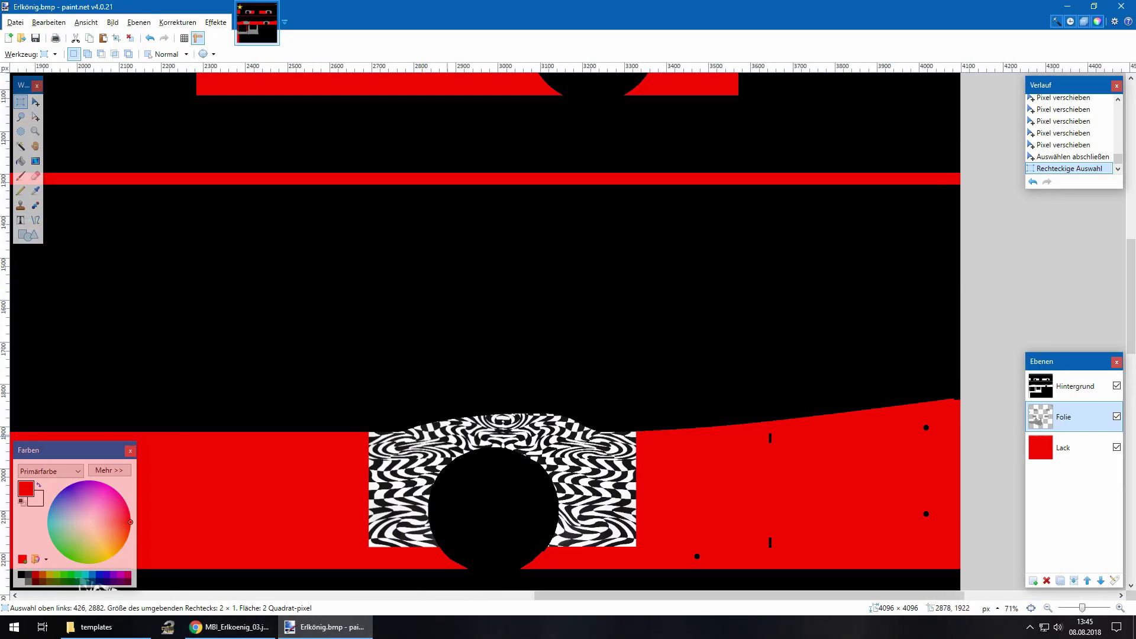
pyautogui.hscroll(-4, 568, 381)
pyautogui.scroll(3, 651, 378)
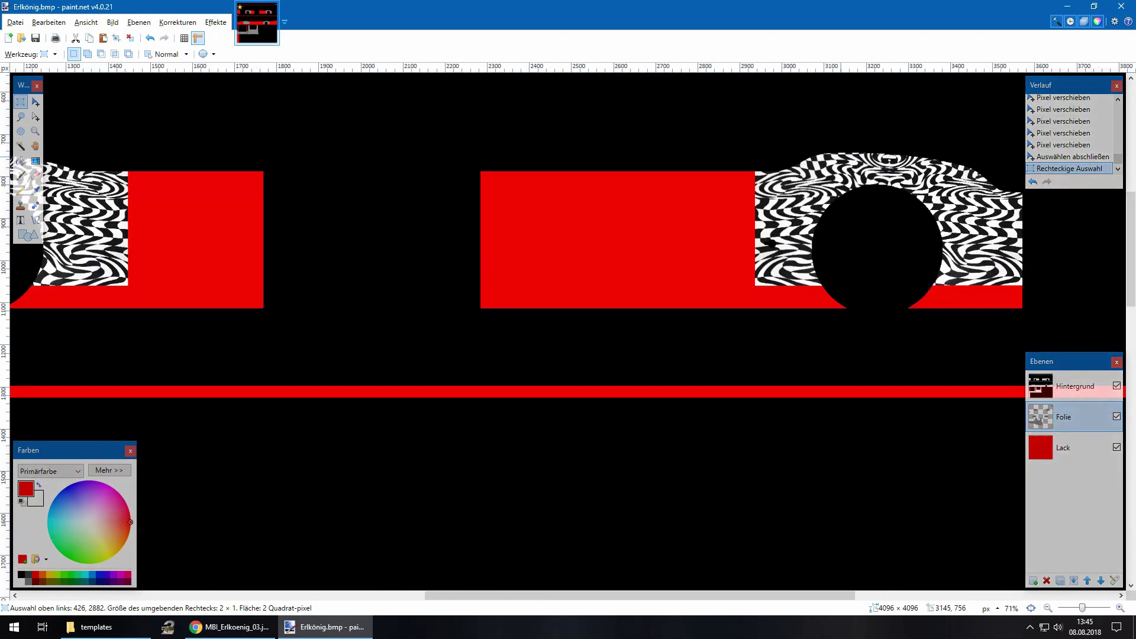
pyautogui.hscroll(2, 815, 373)
pyautogui.hscroll(3, 816, 377)
pyautogui.scroll(-5, 816, 376)
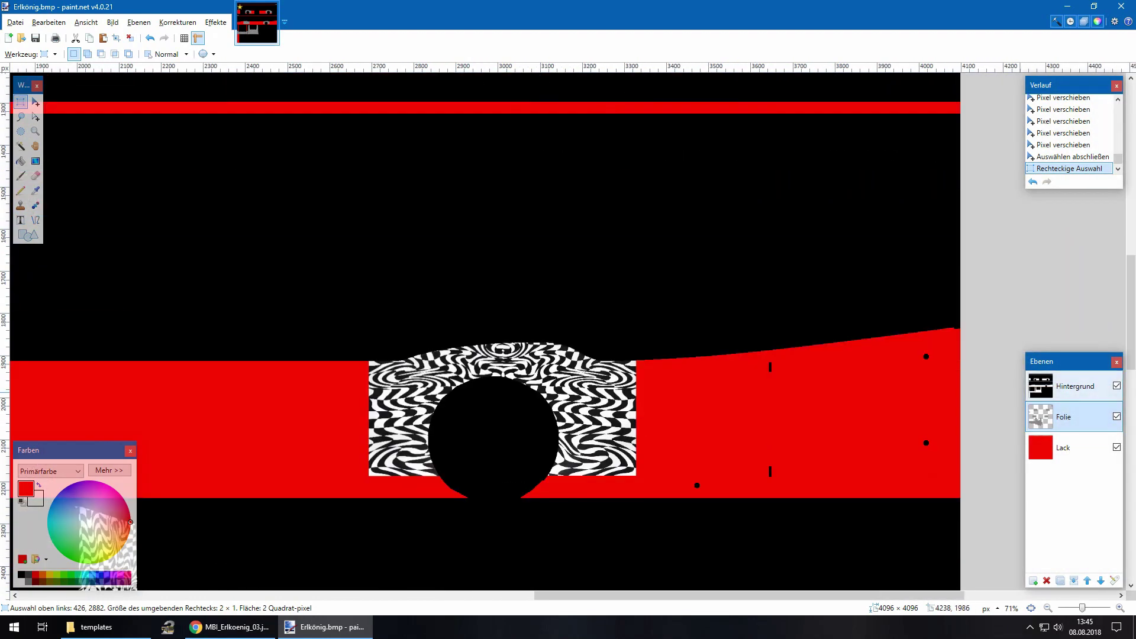
pyautogui.click(1064, 448)
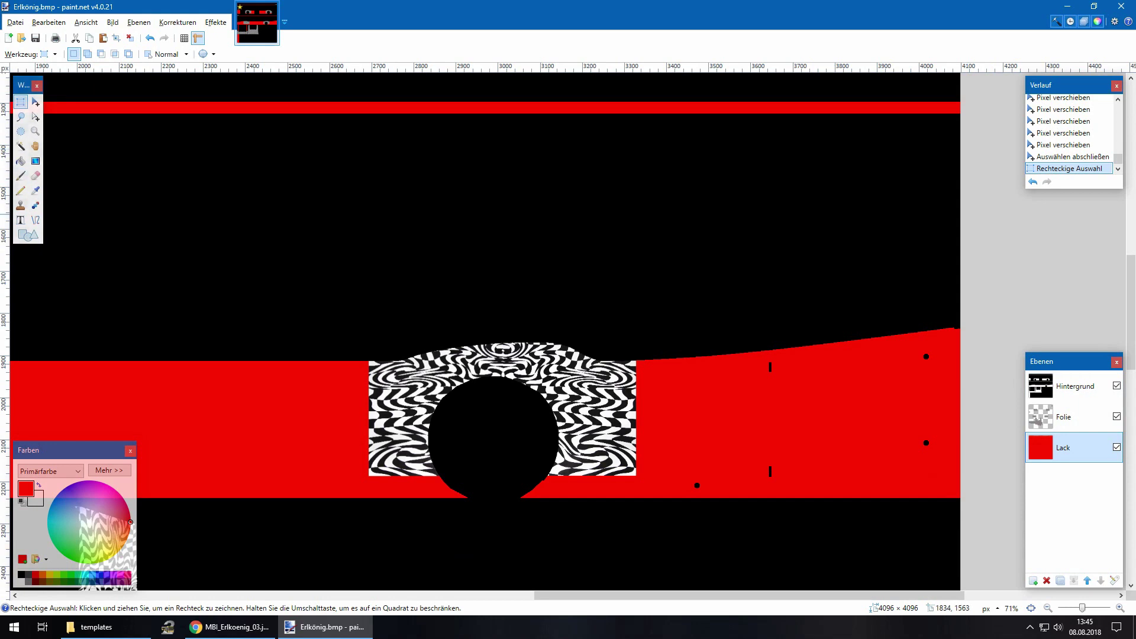
pyautogui.click(28, 235)
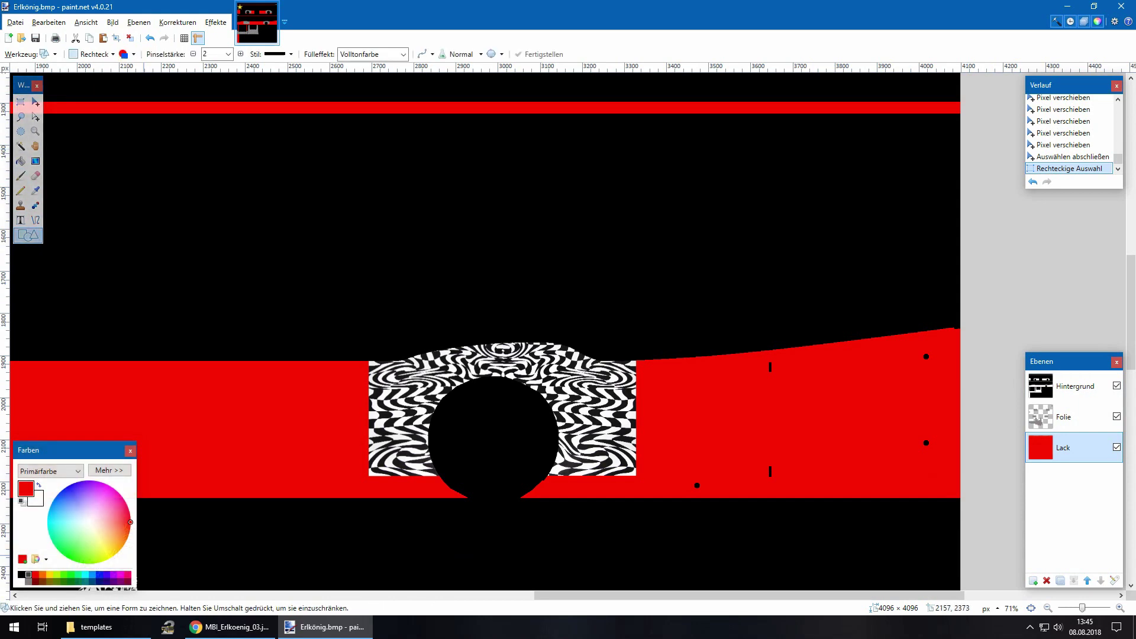
pyautogui.click(21, 575)
pyautogui.click(110, 470)
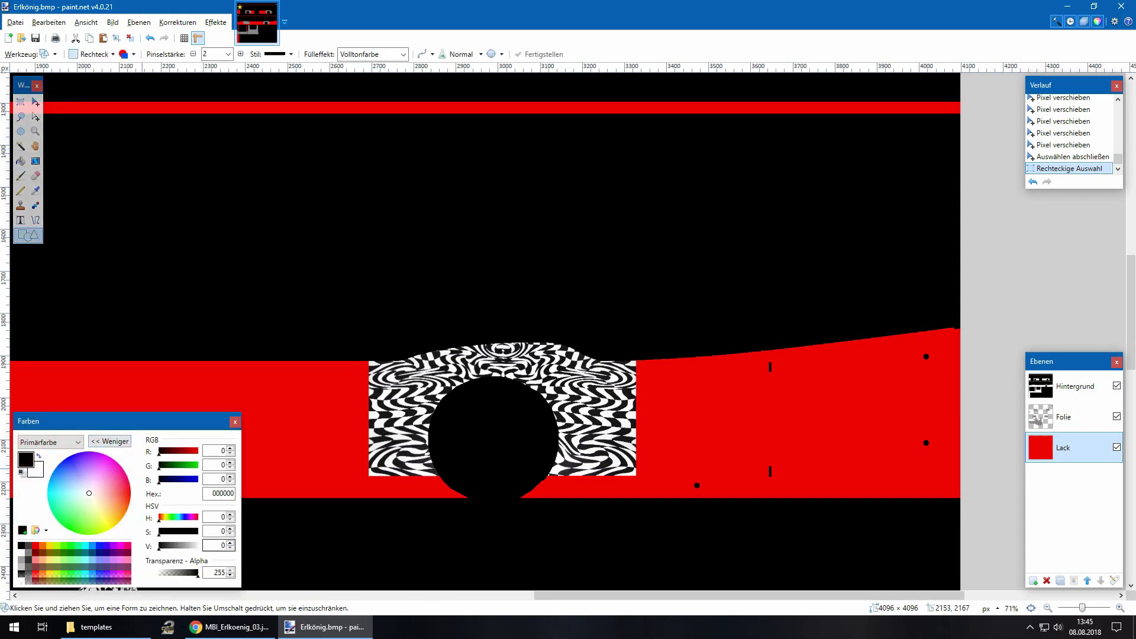
pyautogui.write('11')
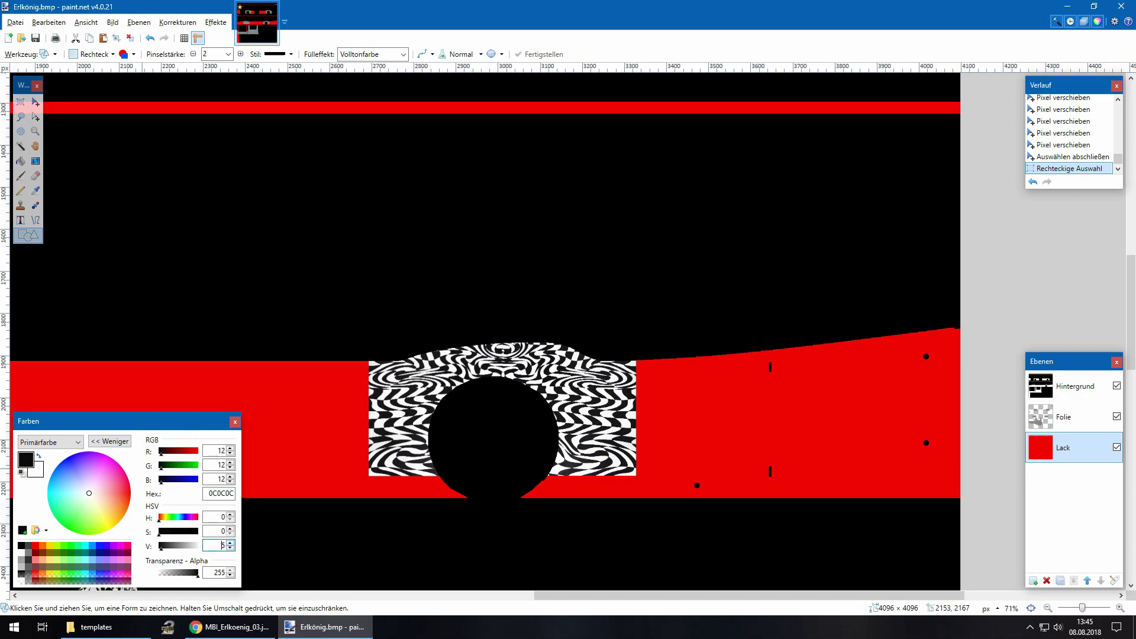
pyautogui.click(230, 542)
pyautogui.click(230, 543)
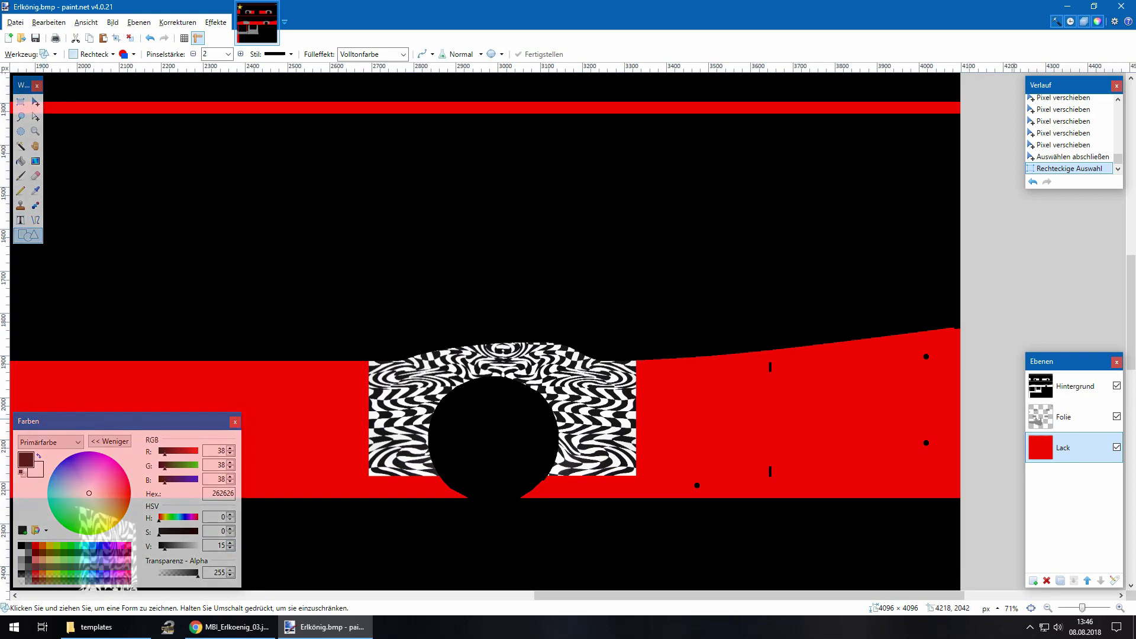
# Try to draw a dark grey rectangle of 695 × 242 pixels on the Lack layer over the long side panel's sloping right end
pyautogui.moveTo(963, 324); pyautogui.dragTo(669, 423)
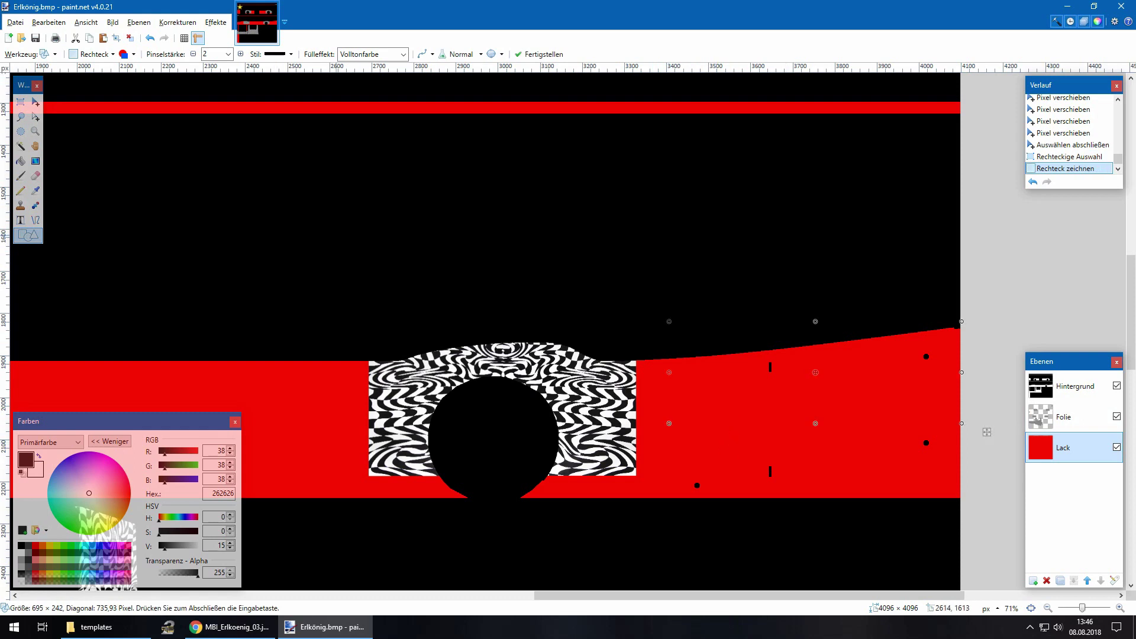
pyautogui.press('Return')
pyautogui.click(21, 102)
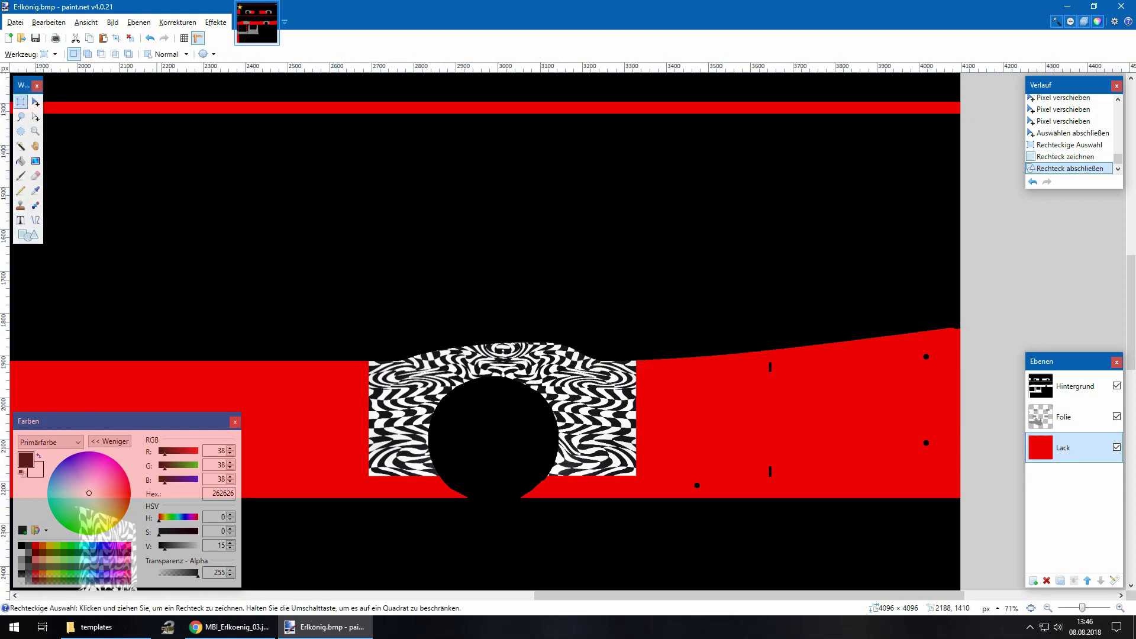
# Clear the selection and draw a 1611 × 115 pixel dark grey rectangle on the Folie layer along the long side panel's upper right edge
pyautogui.click(159, 150)
pyautogui.click(1066, 417)
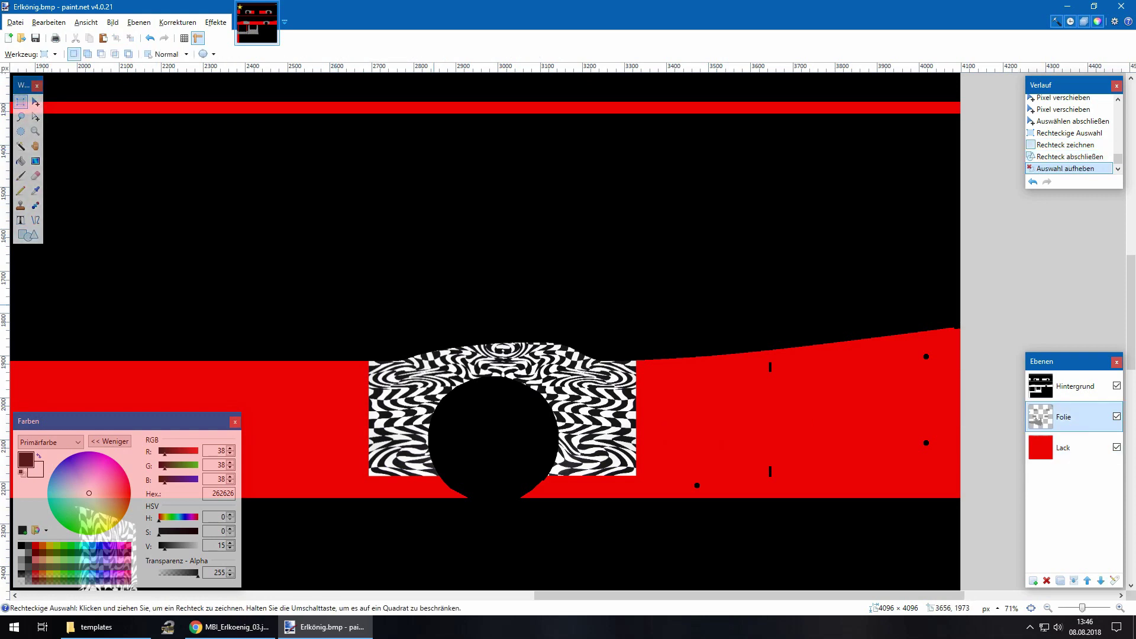
pyautogui.click(28, 235)
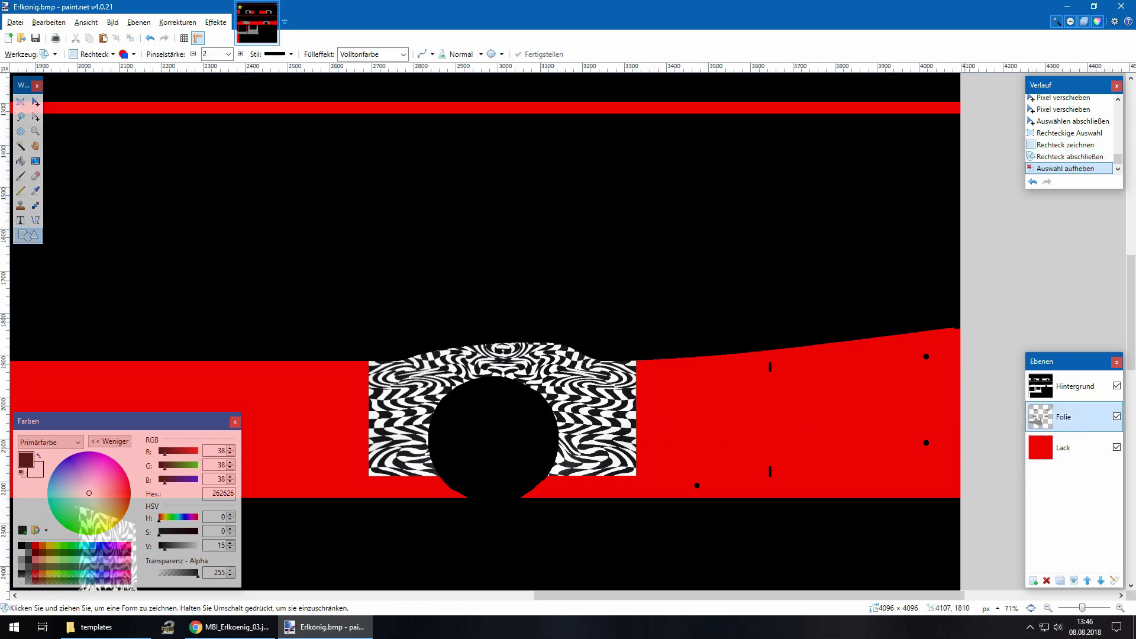
pyautogui.moveTo(970, 323); pyautogui.dragTo(286, 367)
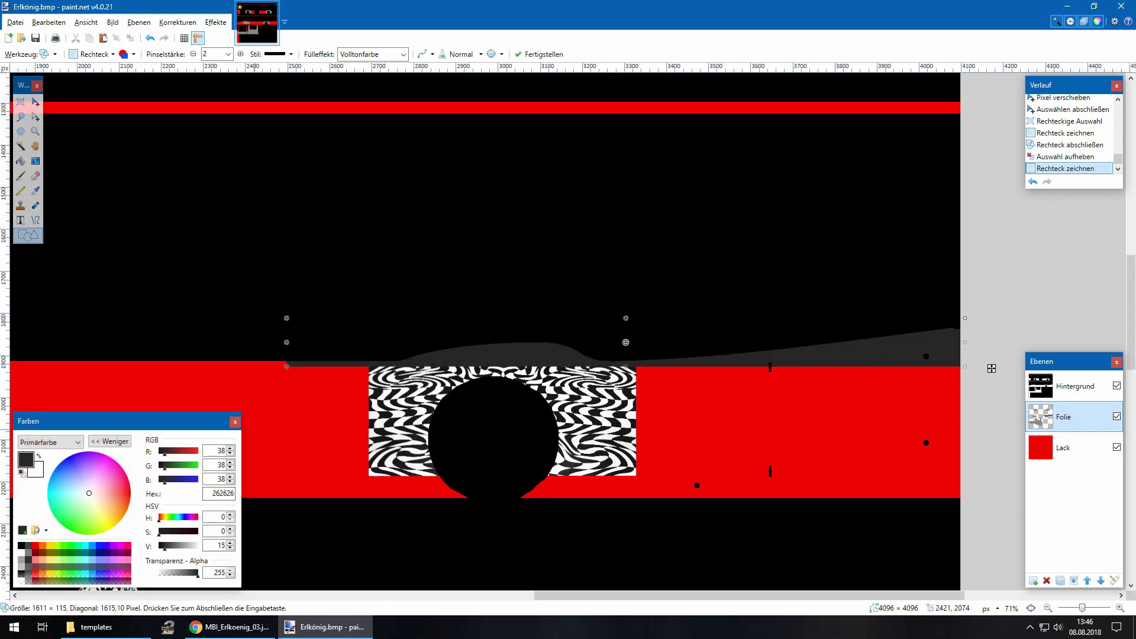
# Darken the rectangle to colour 191919 with brightness 10 and shift it slightly down and right on the side panel
pyautogui.click(230, 548)
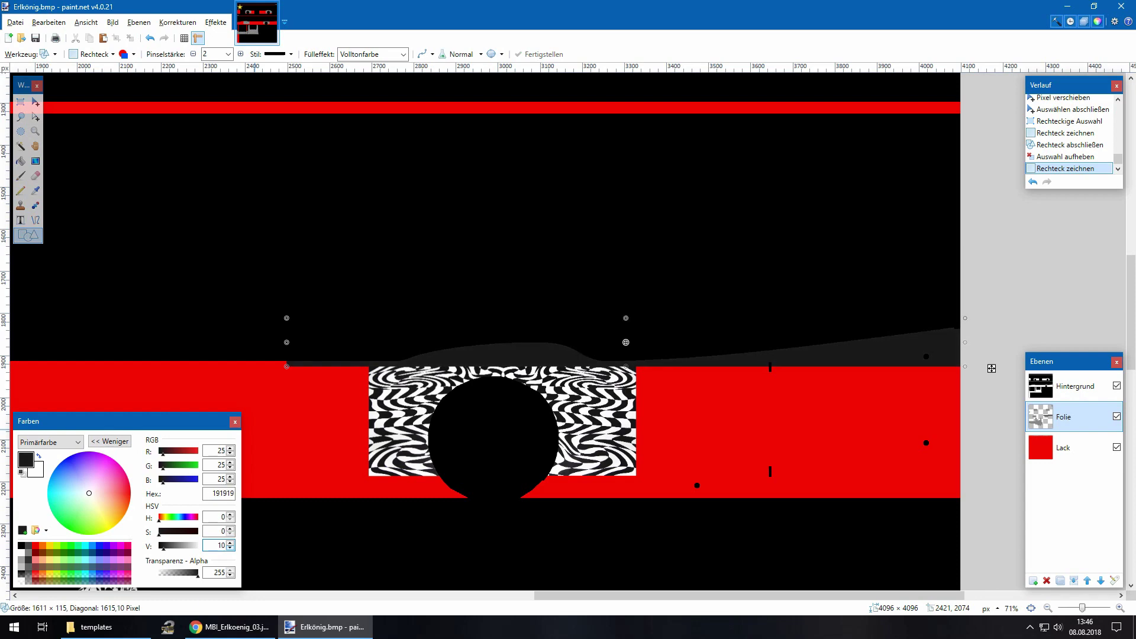
pyautogui.scroll(1, 499, 369)
pyautogui.hscroll(-5, 509, 394)
pyautogui.scroll(-2, 514, 406)
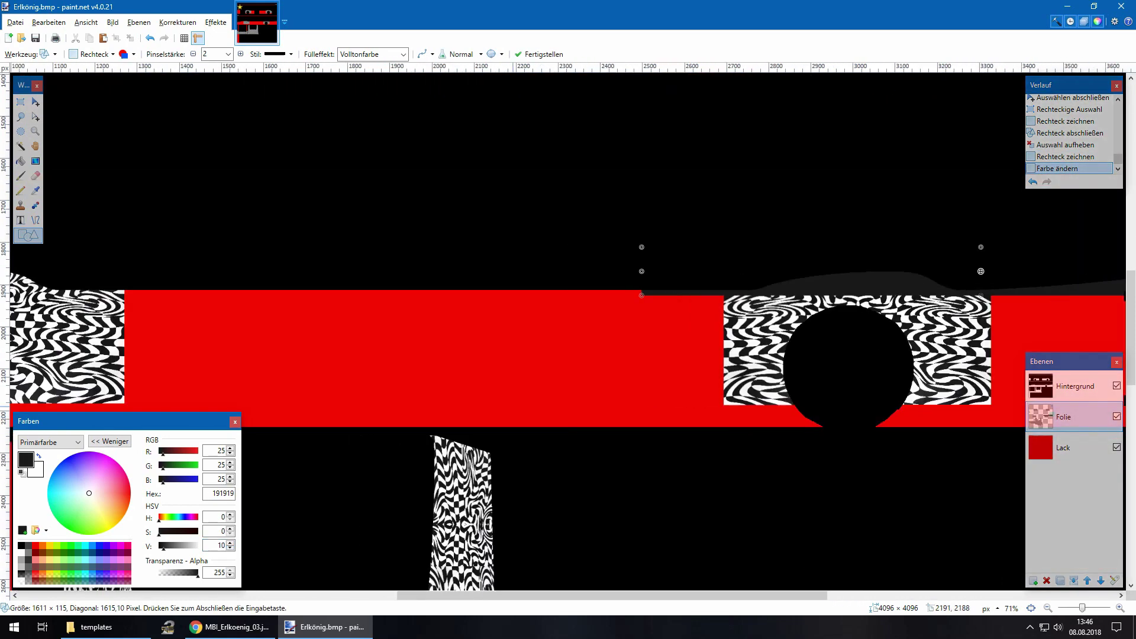
pyautogui.moveTo(871, 268); pyautogui.dragTo(874, 274)
pyautogui.hscroll(5, 874, 274)
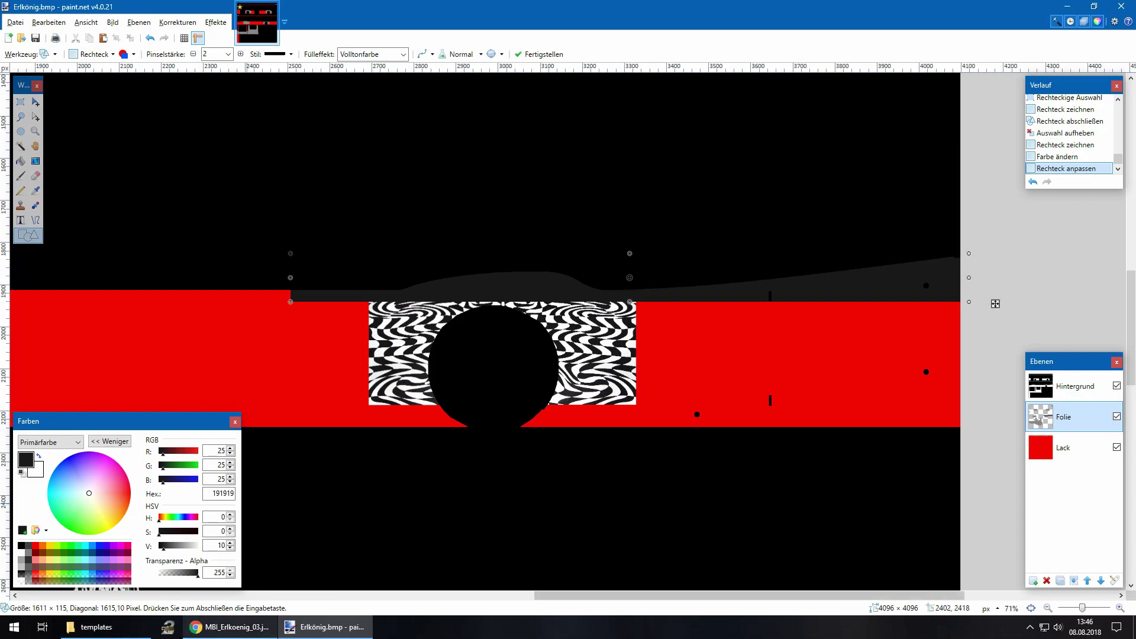
# Check the bus photo MBI_Erlkoenig_11.jpg in Chrome, then widen the dark rectangle leftwards to 4134 pixels in paint.net and finish it
pyautogui.click(231, 626)
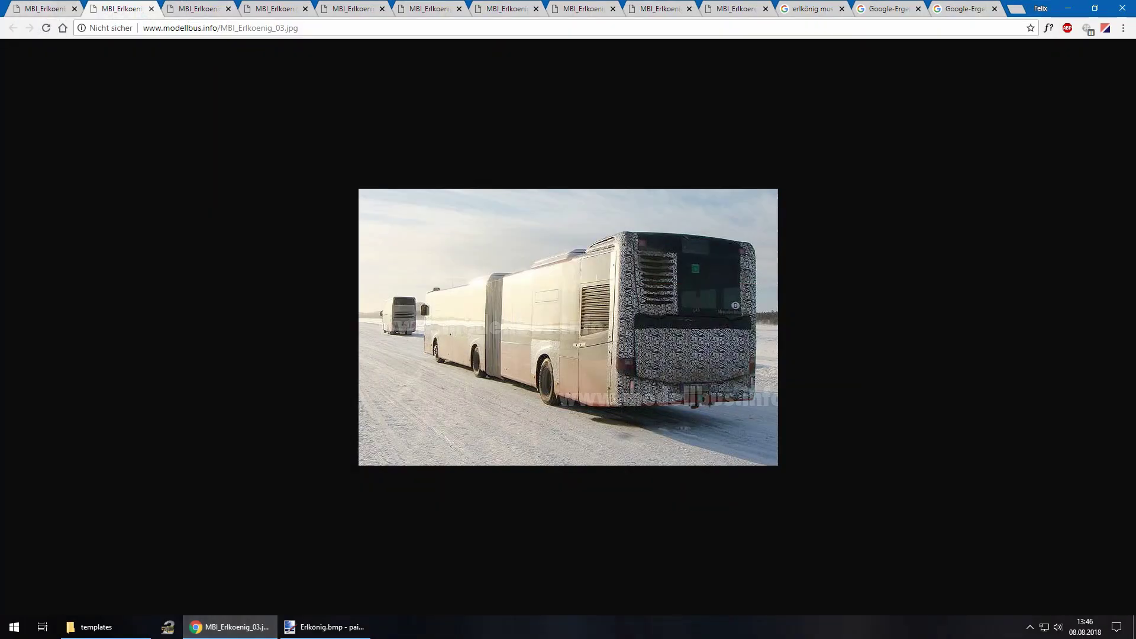
pyautogui.hotkey('ctrl', 'shift', 'Tab')
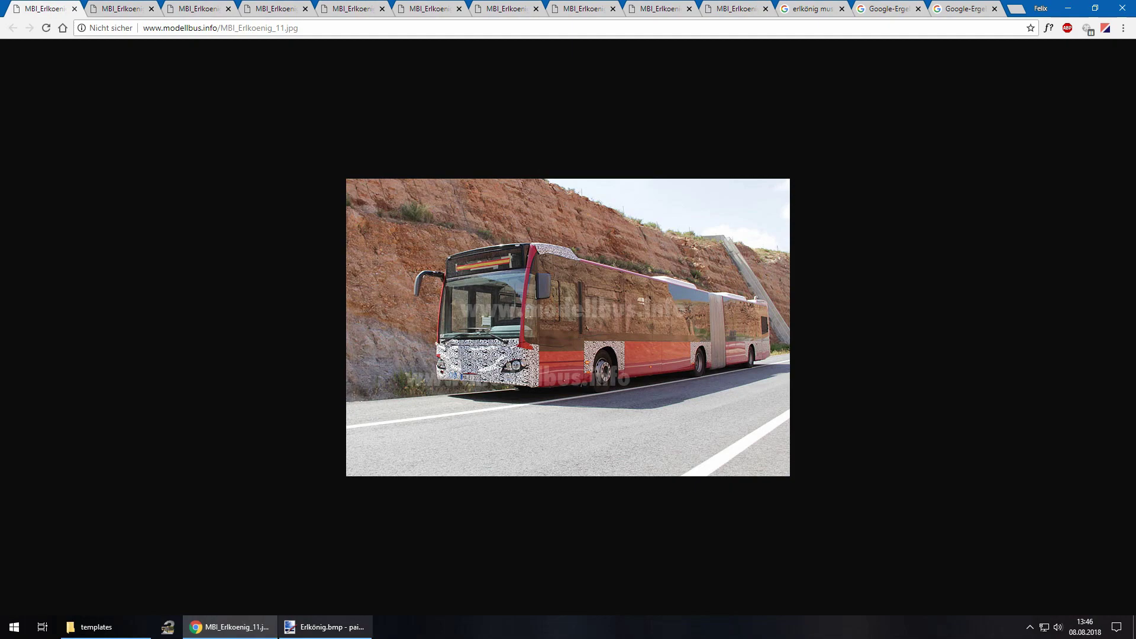
pyautogui.click(326, 627)
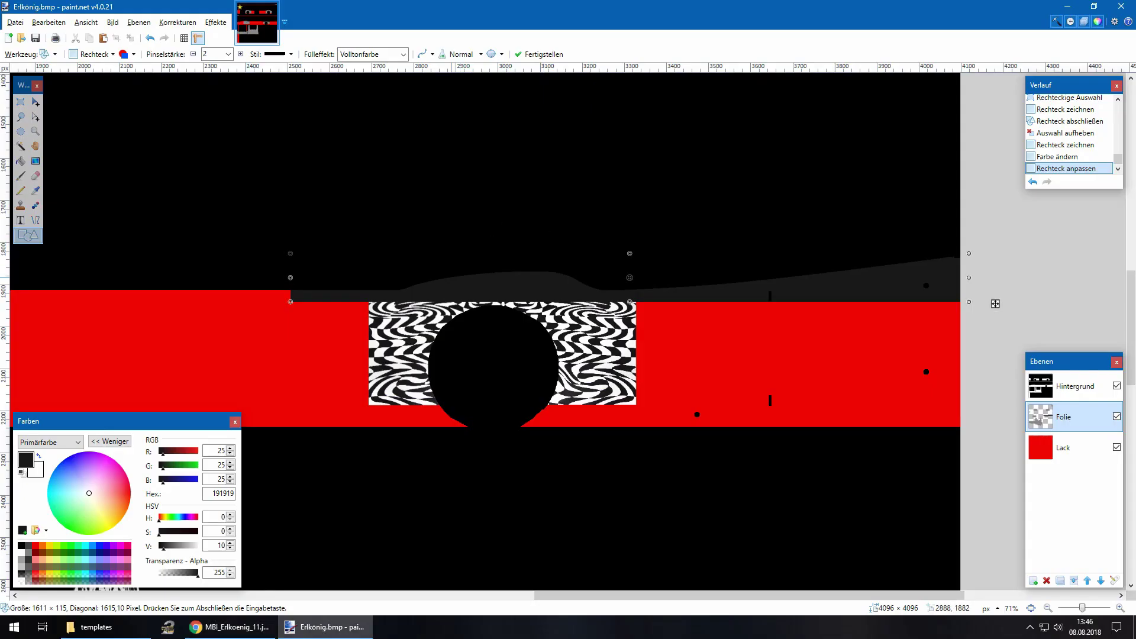
pyautogui.moveTo(997, 306); pyautogui.dragTo(997, 305)
pyautogui.moveTo(291, 279); pyautogui.dragTo(21, 285)
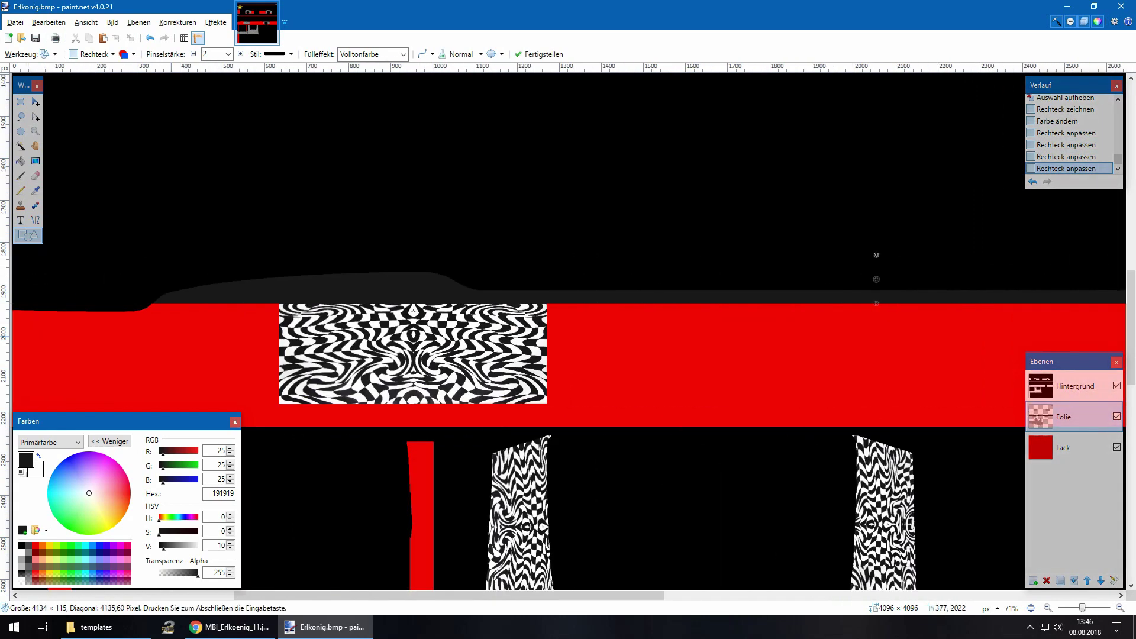
pyautogui.hscroll(-3, 173, 341)
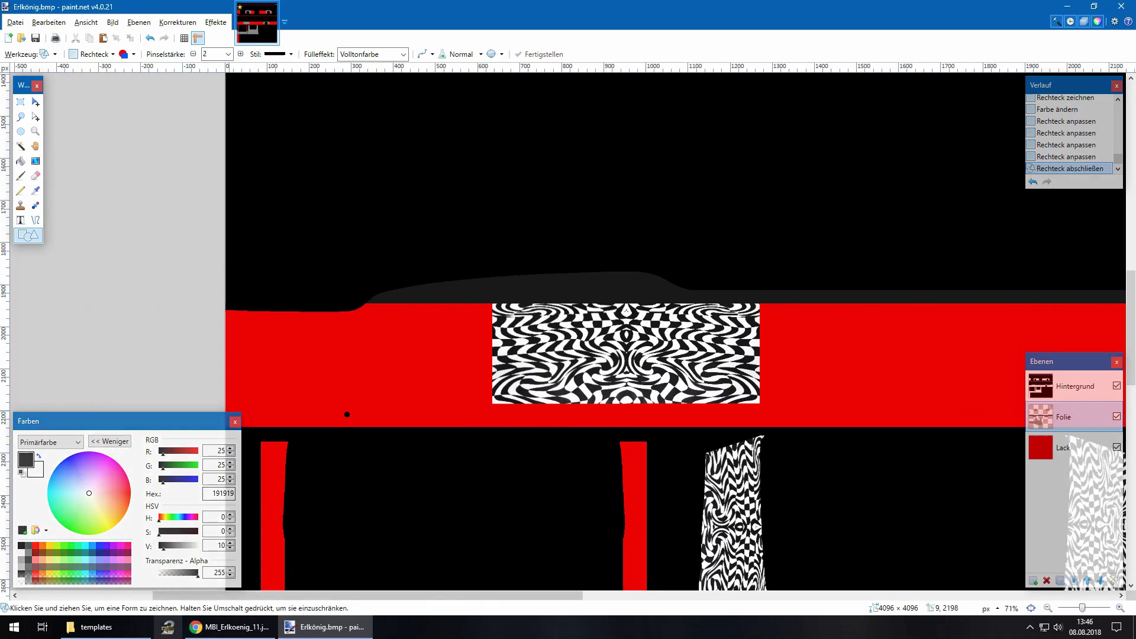
# Recheck the bus photo and draw a deeper dark grey rectangle from the side panel's left end to the foil's left edge
pyautogui.hotkey('alt', 'Tab')
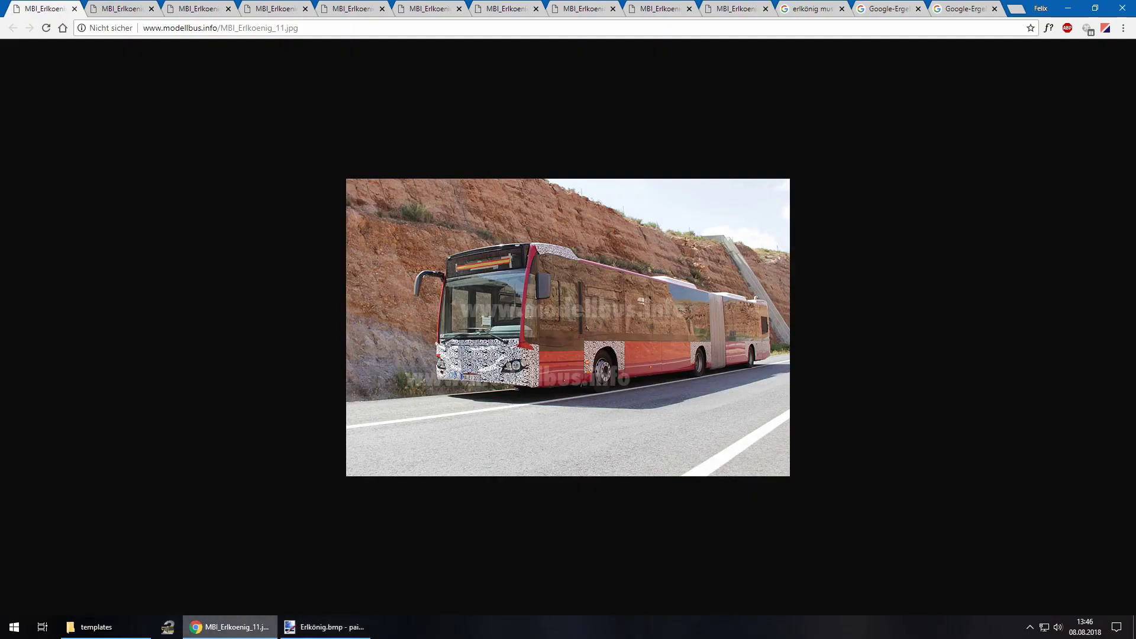
pyautogui.hotkey('alt', 'Tab')
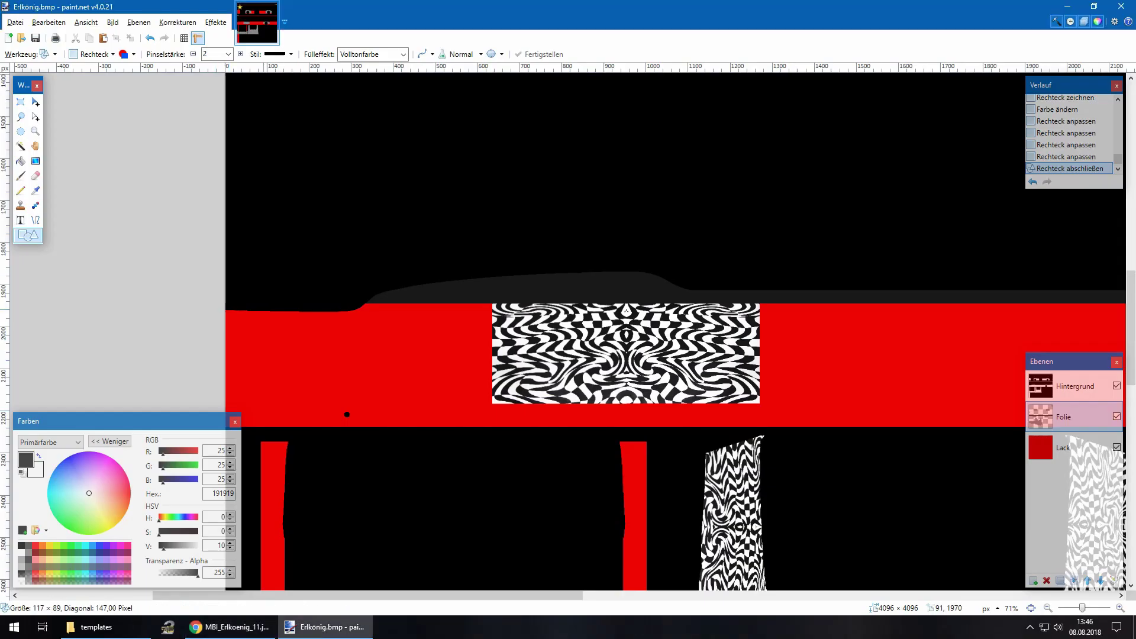
pyautogui.press('Return')
pyautogui.moveTo(464, 325); pyautogui.dragTo(493, 327)
pyautogui.press('Return')
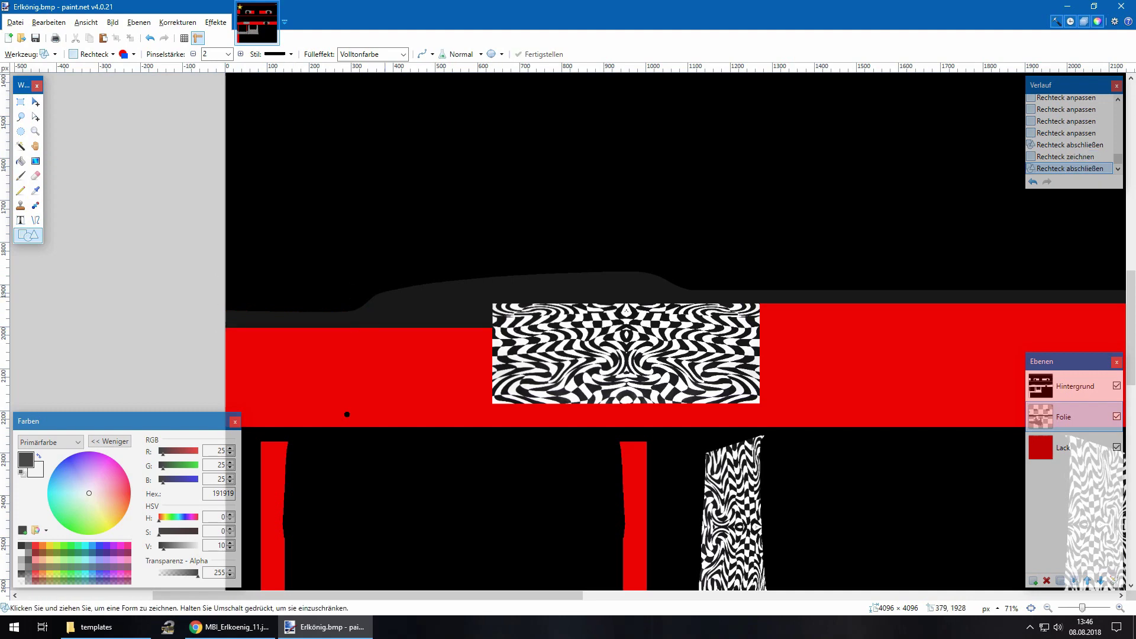
# Draw a 4205 × 135 pixel dark grey rectangle along the upper edges of the three separate side panels above
pyautogui.scroll(10, 518, 332)
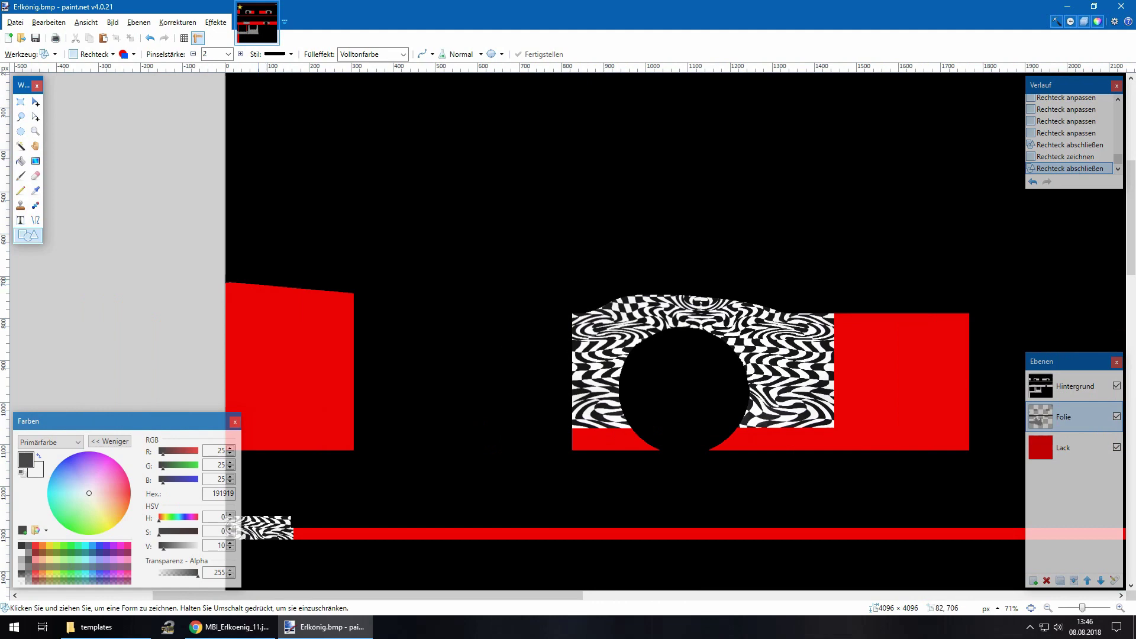
pyautogui.moveTo(225, 269); pyautogui.dragTo(1131, 313)
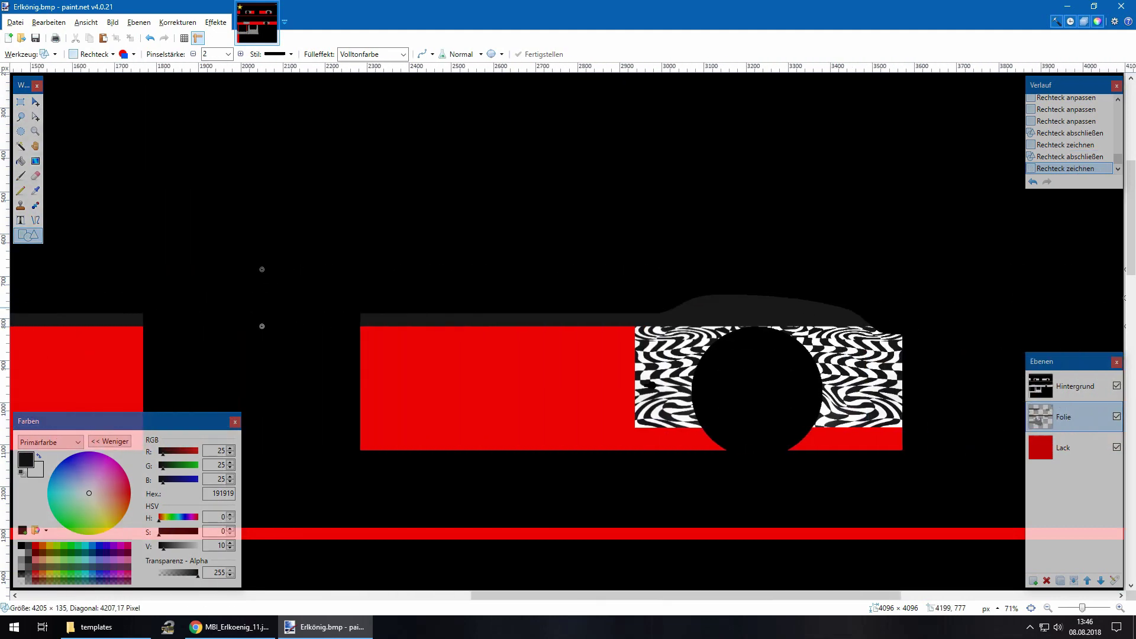
pyautogui.press('Return')
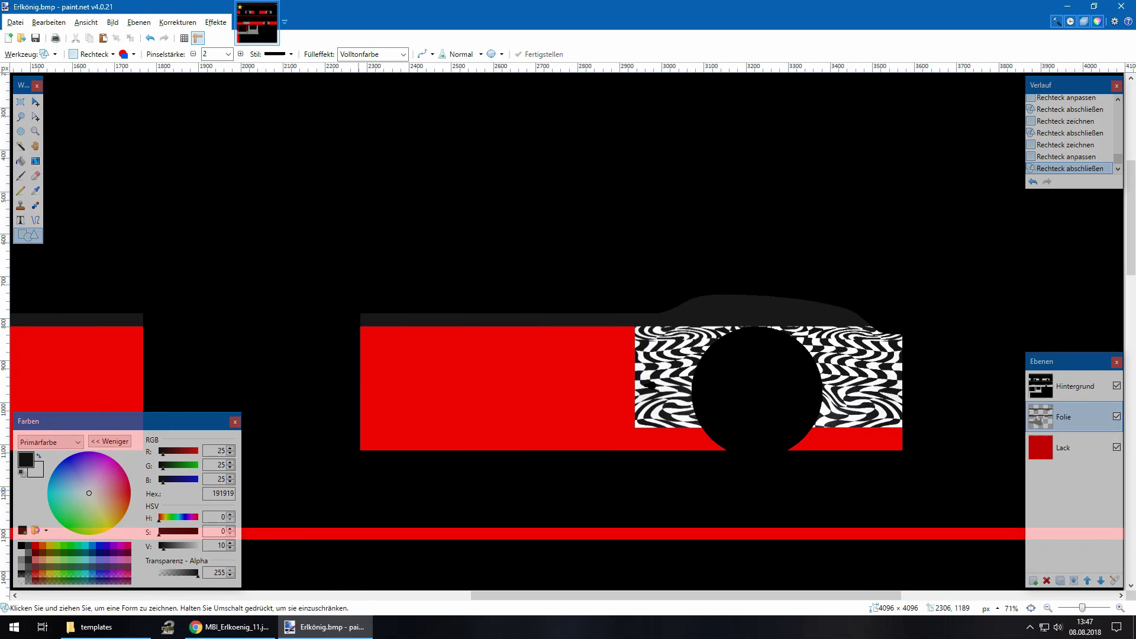
# Check the whole texture and save it as Erlkönig.pdn in paint.net format in the templates folder
pyautogui.scroll(-3, 328, 378)
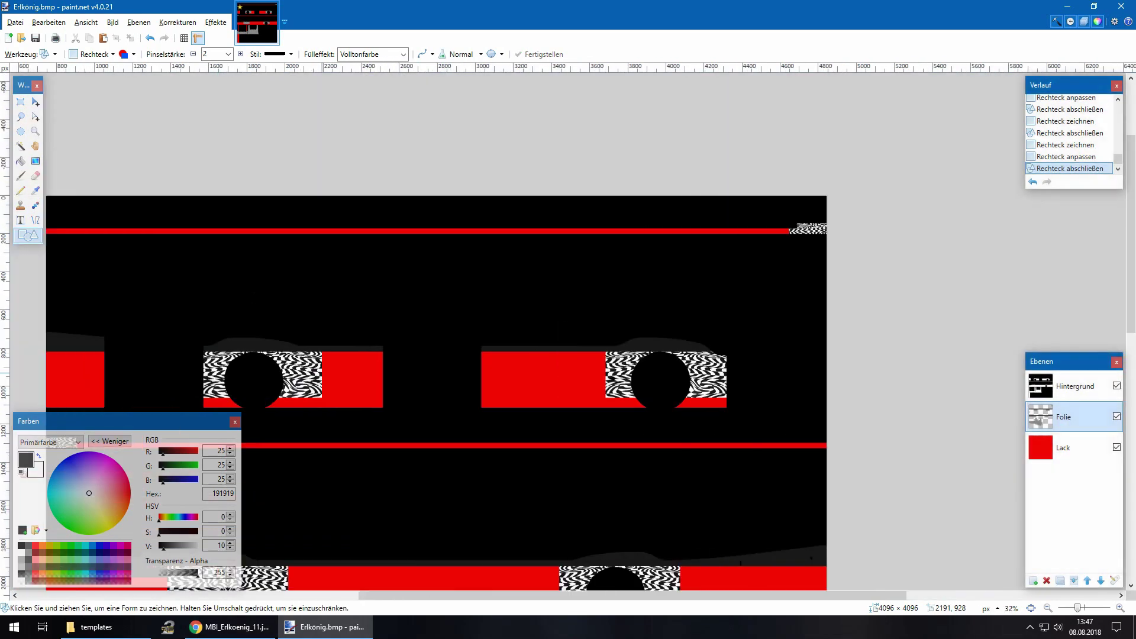
pyautogui.hscroll(-3, 322, 373)
pyautogui.scroll(-4, 322, 373)
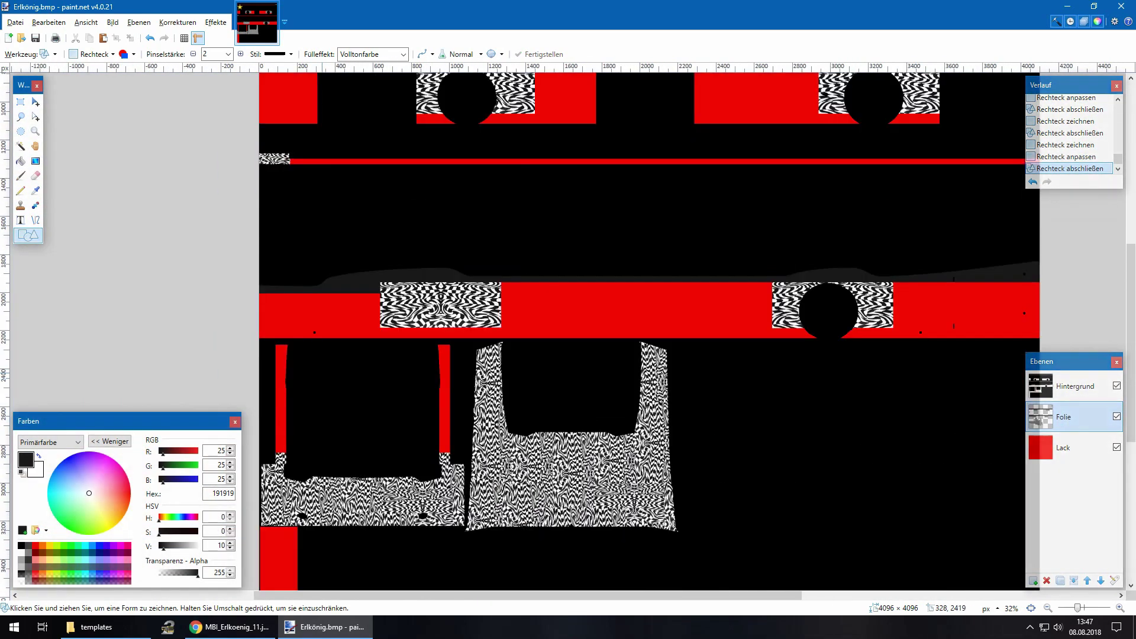
pyautogui.hotkey('ctrl', 'shift', 's')
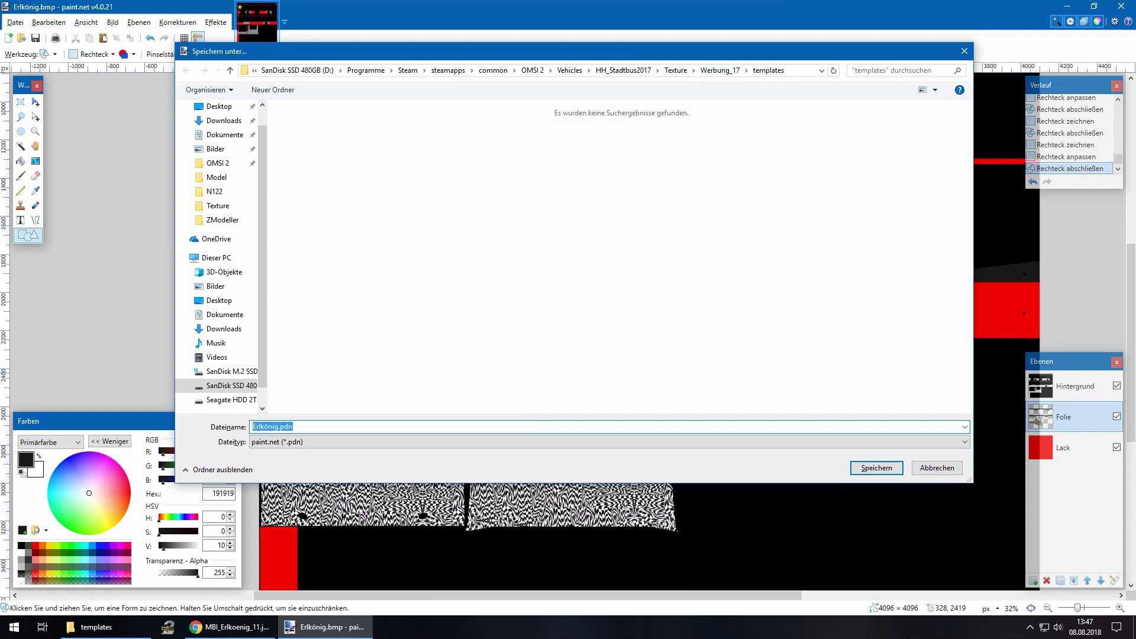
pyautogui.click(610, 442)
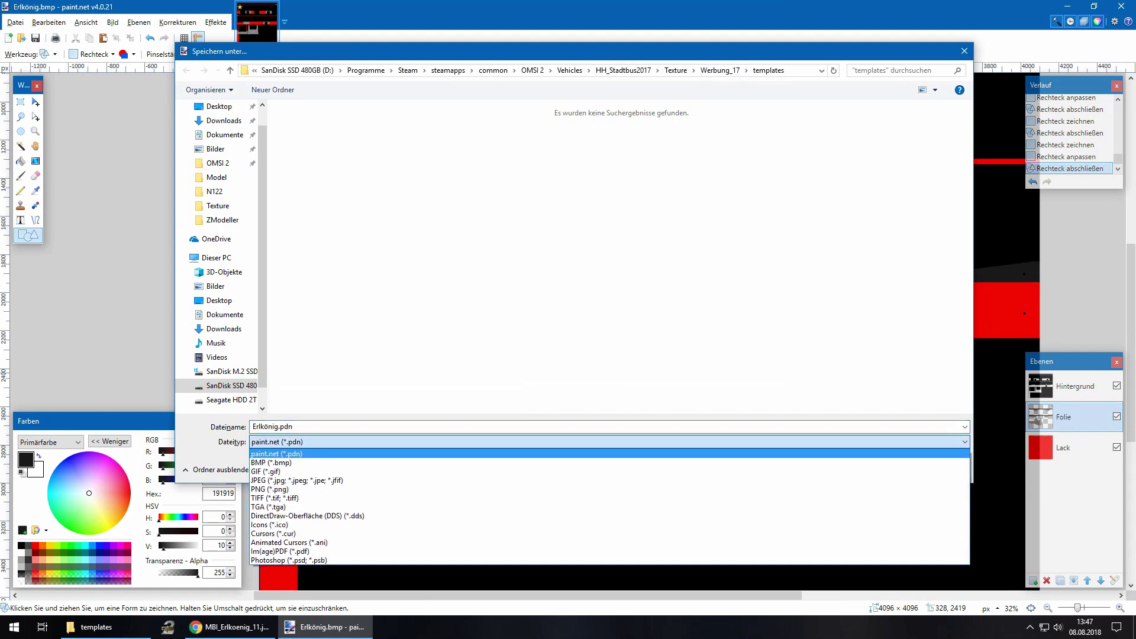
pyautogui.click(610, 442)
pyautogui.press('Return')
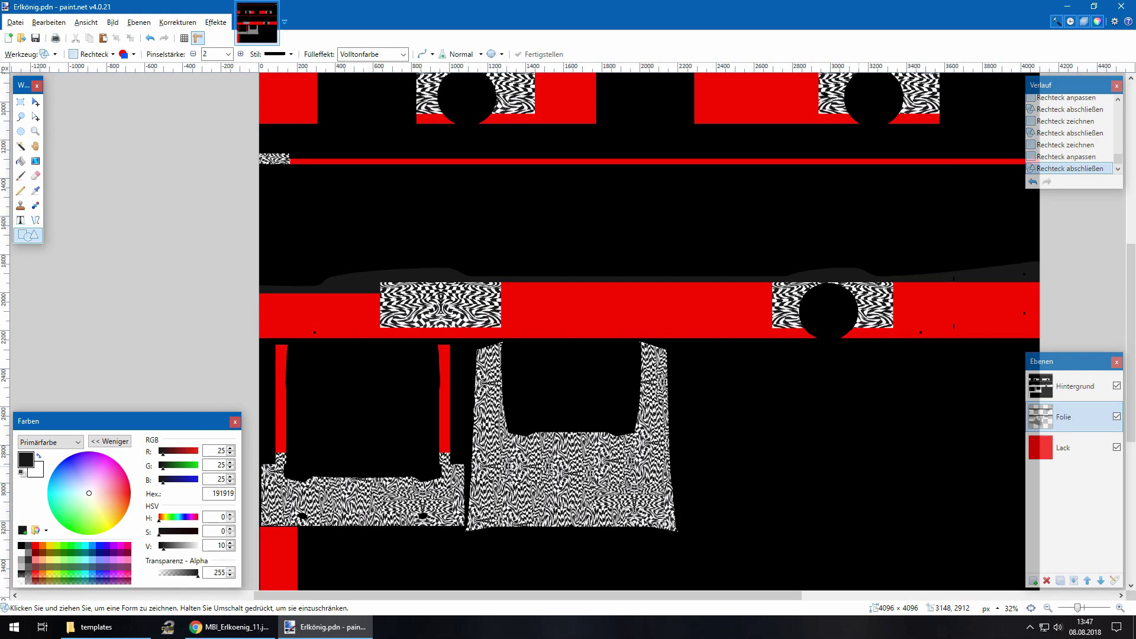
# Save a flattened copy as Erlkönig.bmp in BMP format in the templates folder, replacing the existing file, with automatic bit depth detection
pyautogui.hotkey('ctrl', 'shift', 's')
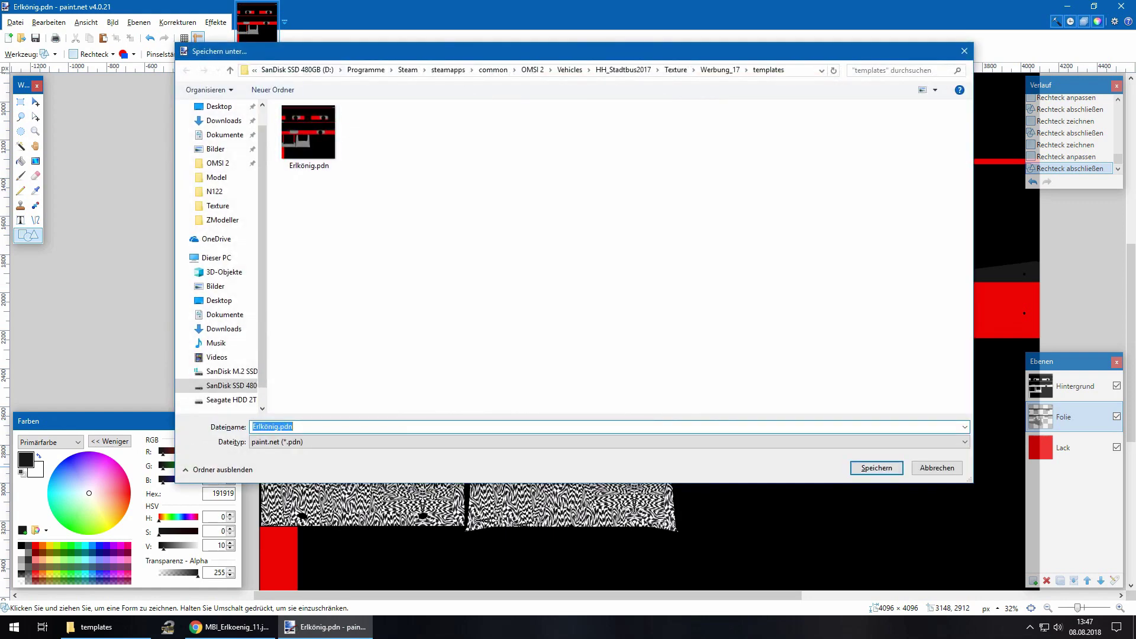
pyautogui.click(314, 442)
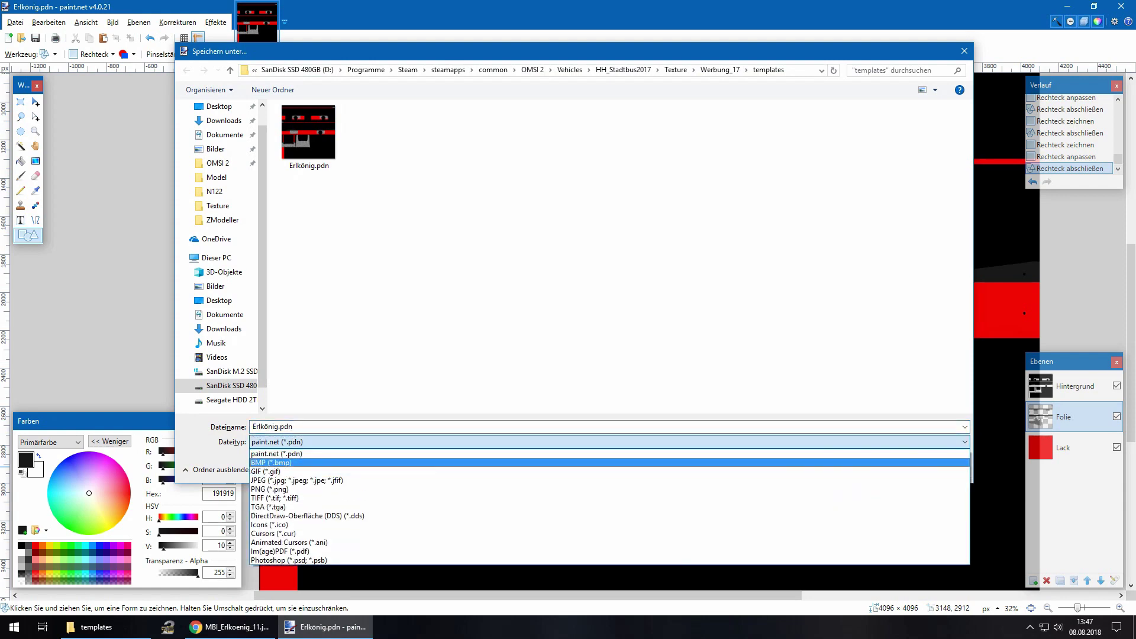
pyautogui.click(313, 463)
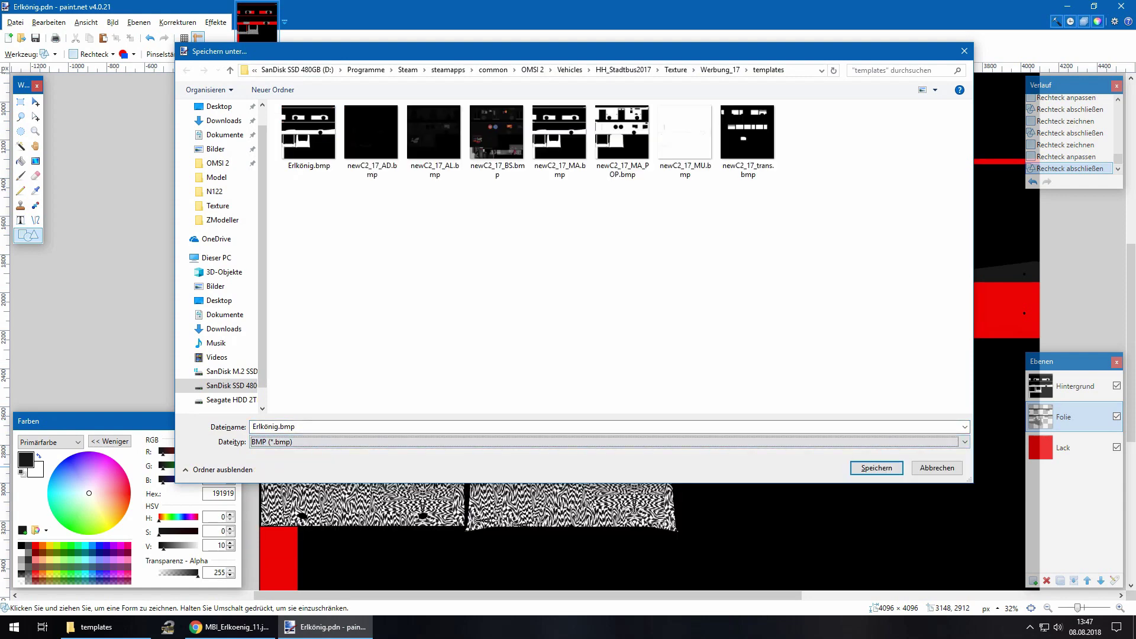
pyautogui.press('Return')
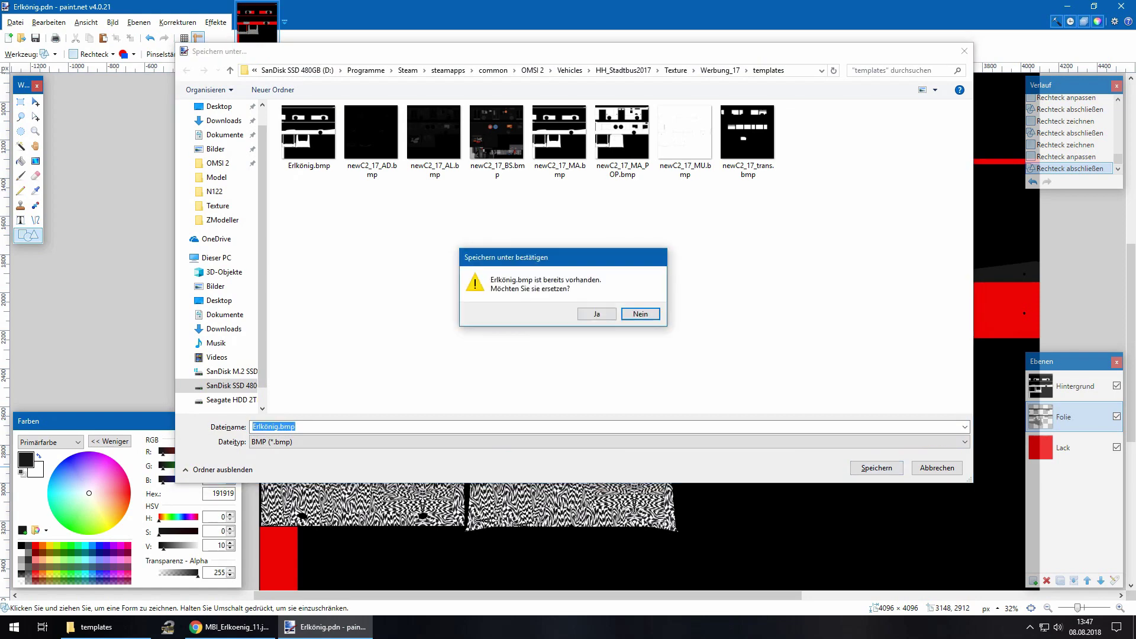
pyautogui.press('Left')
pyautogui.press('Return')
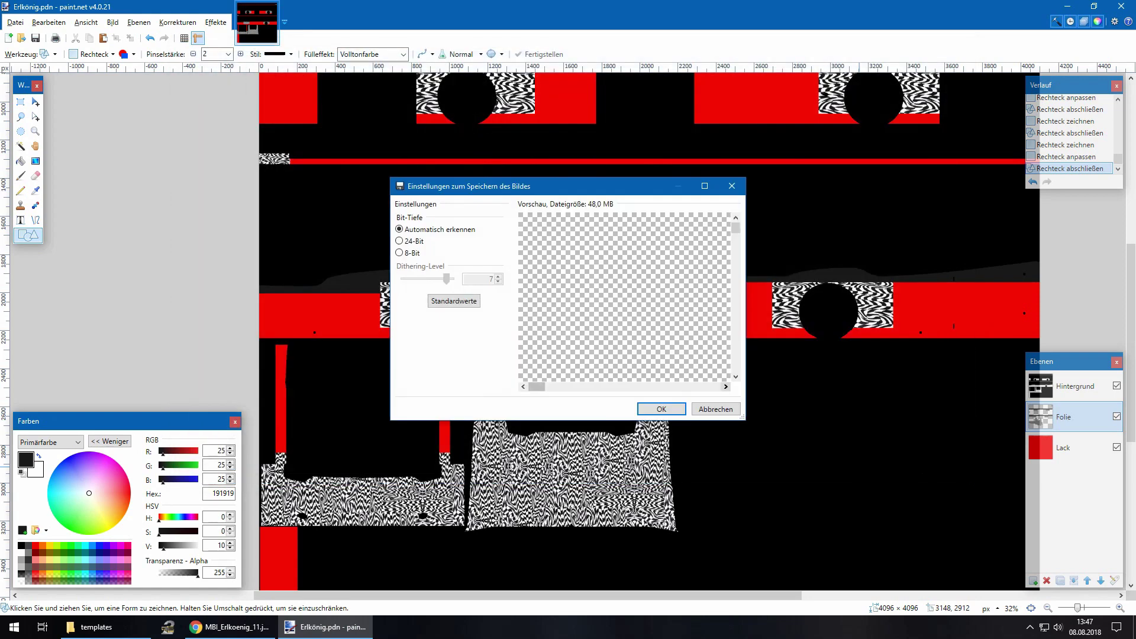
pyautogui.press('Return')
pyautogui.press('Return')
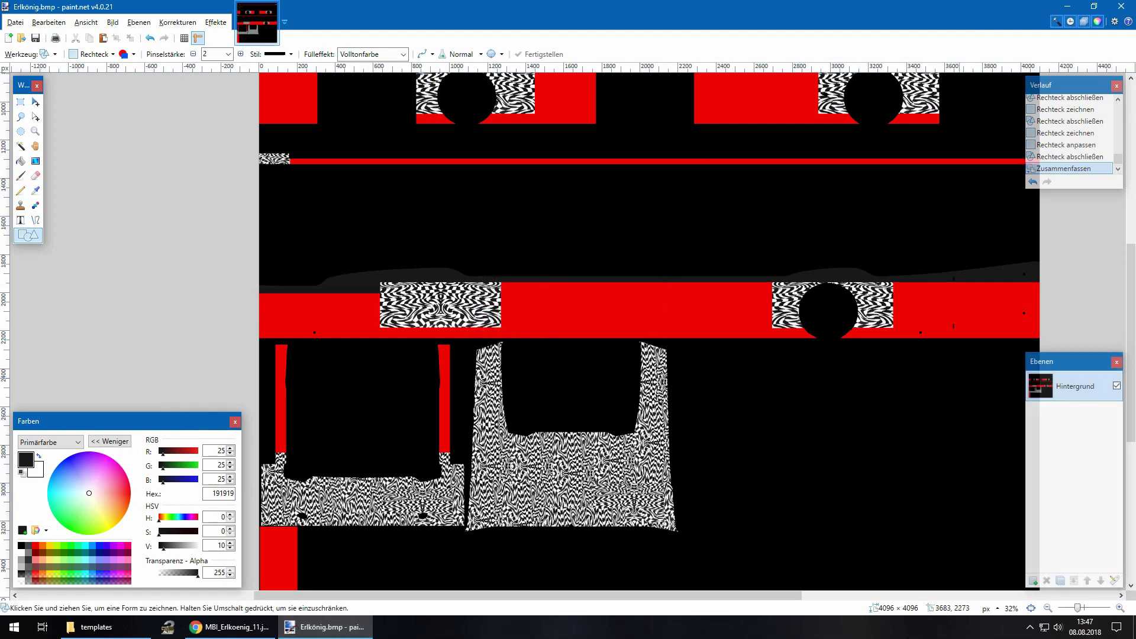
# Close paint.net and launch RepaintTool.exe from the OMSI 2 SDK folder
pyautogui.click(1122, 6)
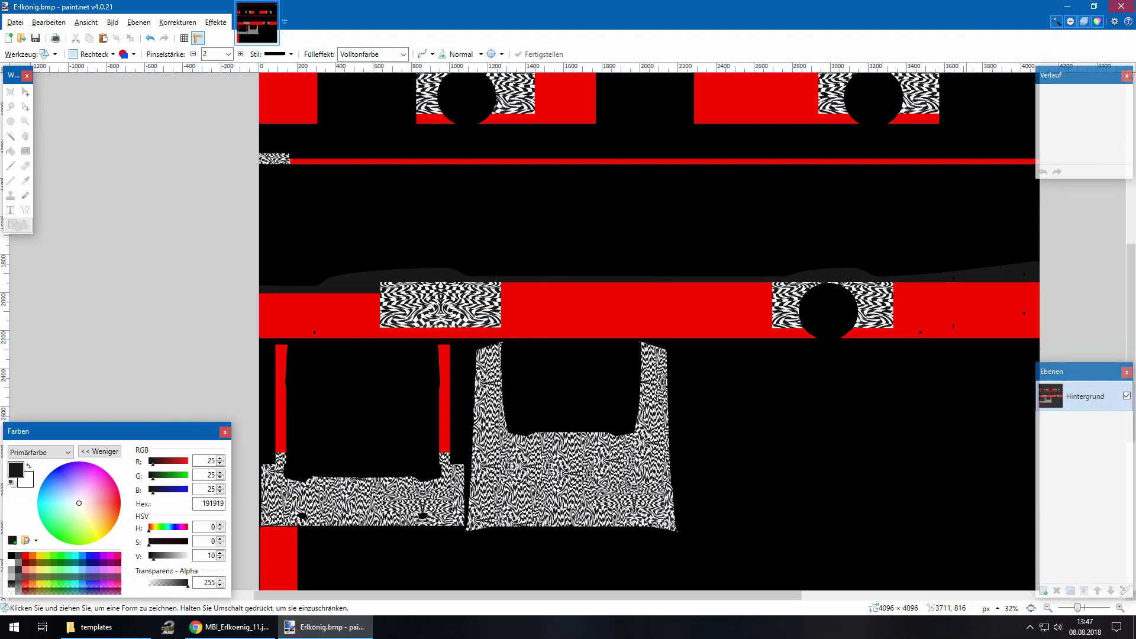
pyautogui.click(829, 267)
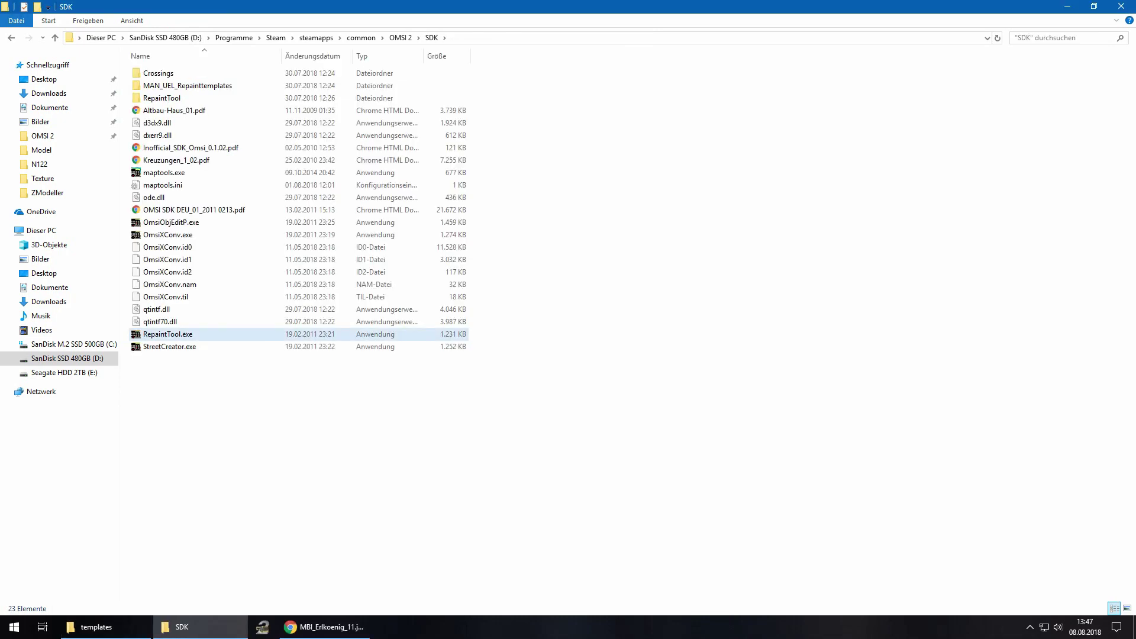
pyautogui.doubleClick(168, 335)
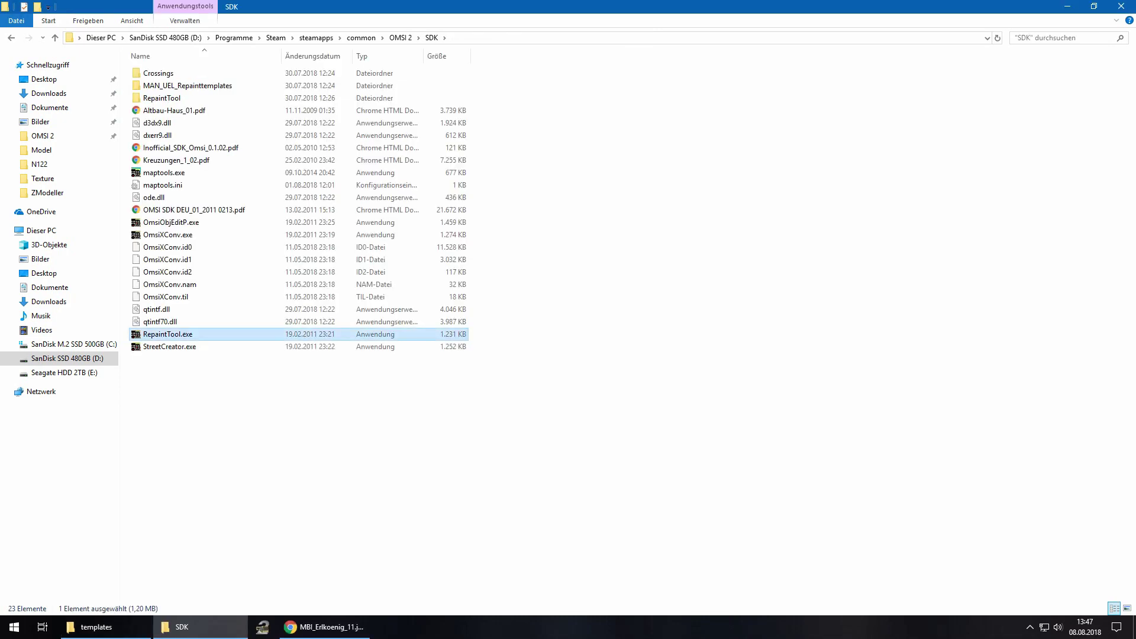
# Start a conversion in RepaintTool and load the repaint configuration C2_17_Standard.rpc from the Werbung_17 folder
pyautogui.click(319, 172)
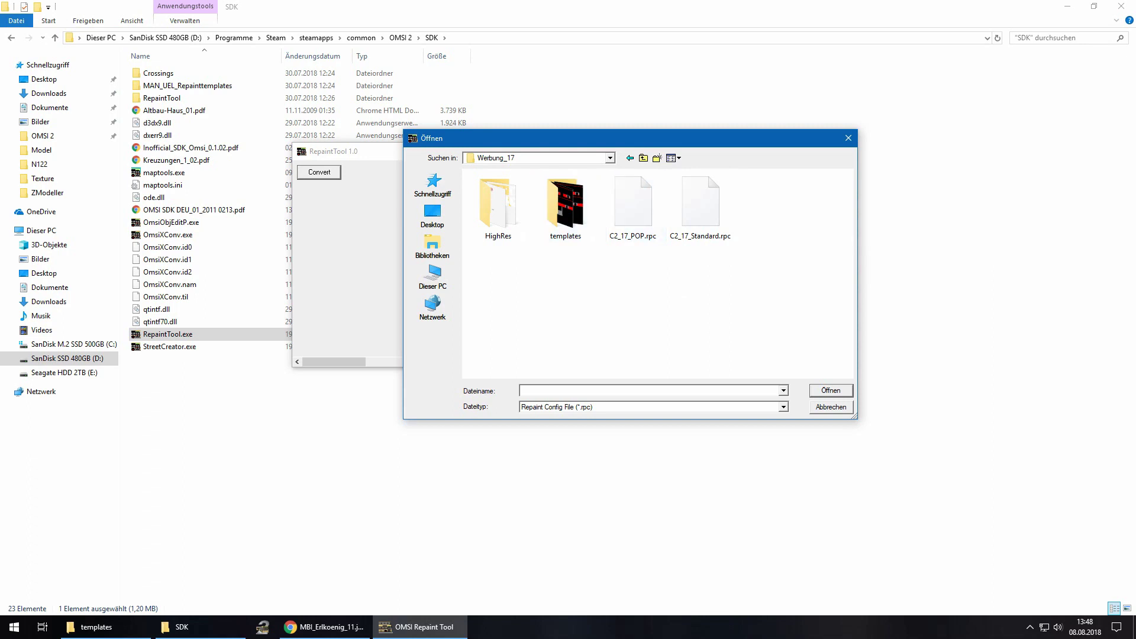
pyautogui.click(106, 626)
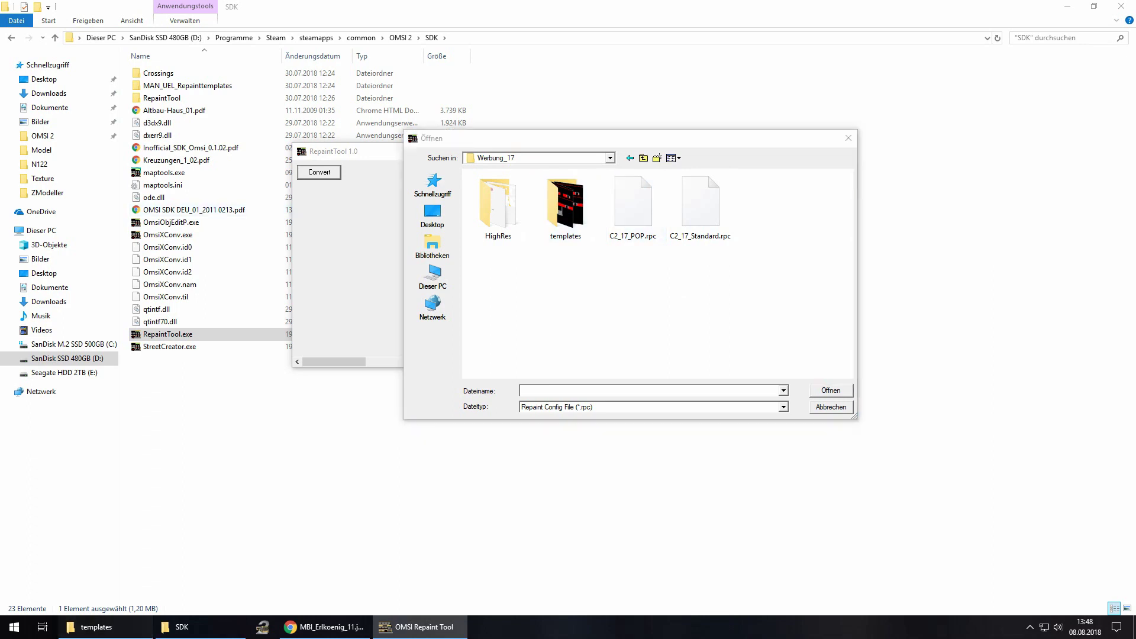
pyautogui.click(421, 627)
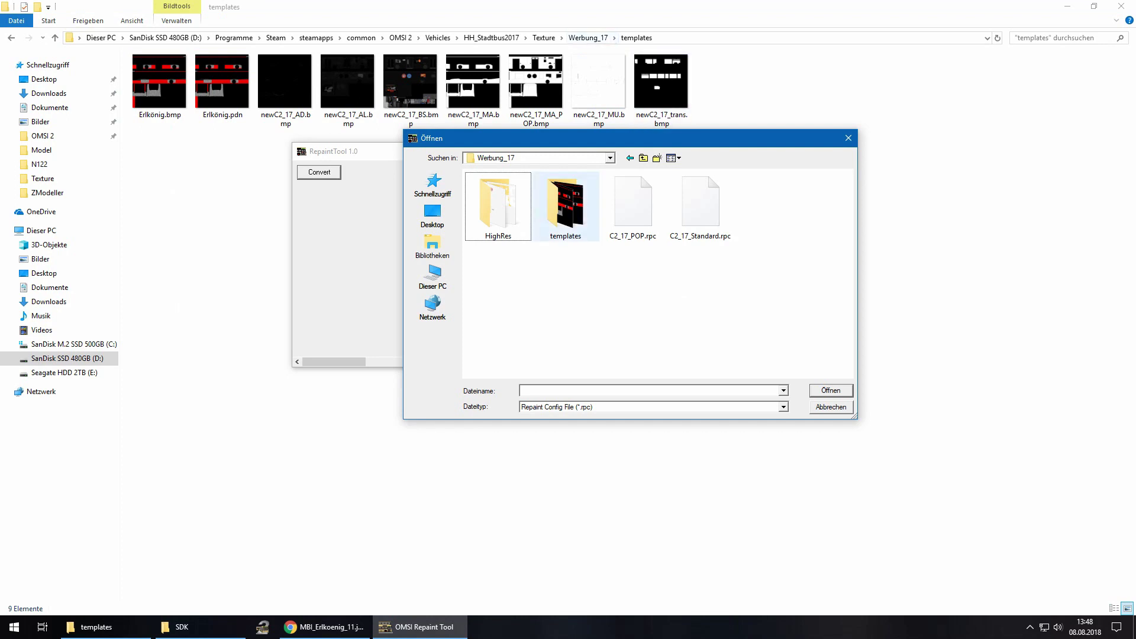
pyautogui.click(566, 207)
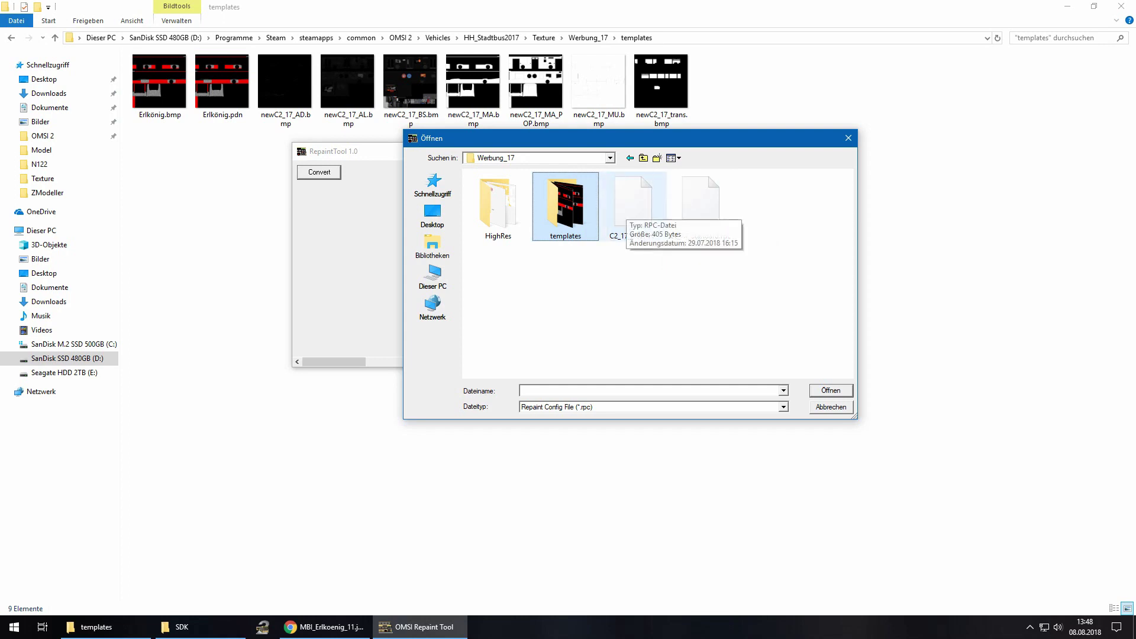
pyautogui.click(633, 207)
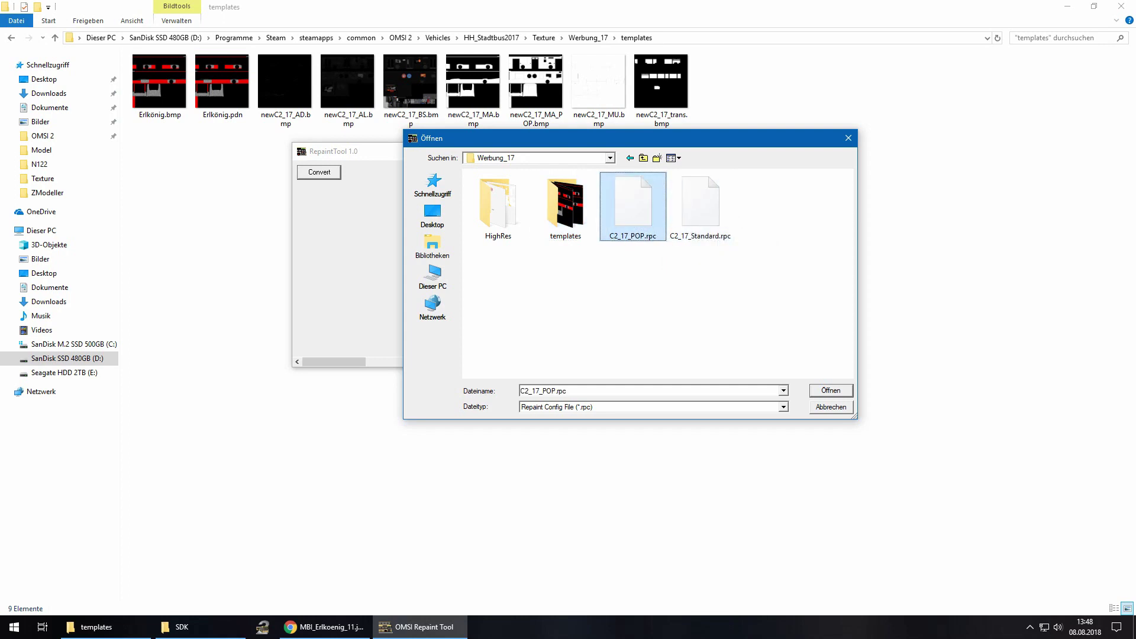
pyautogui.click(700, 208)
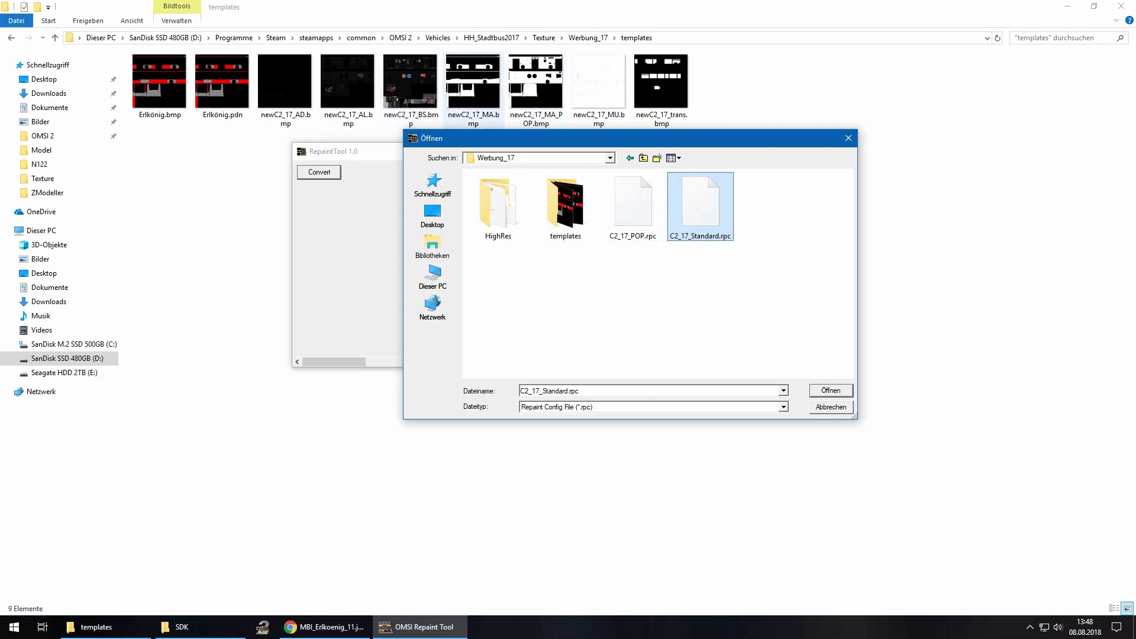
pyautogui.press('Return')
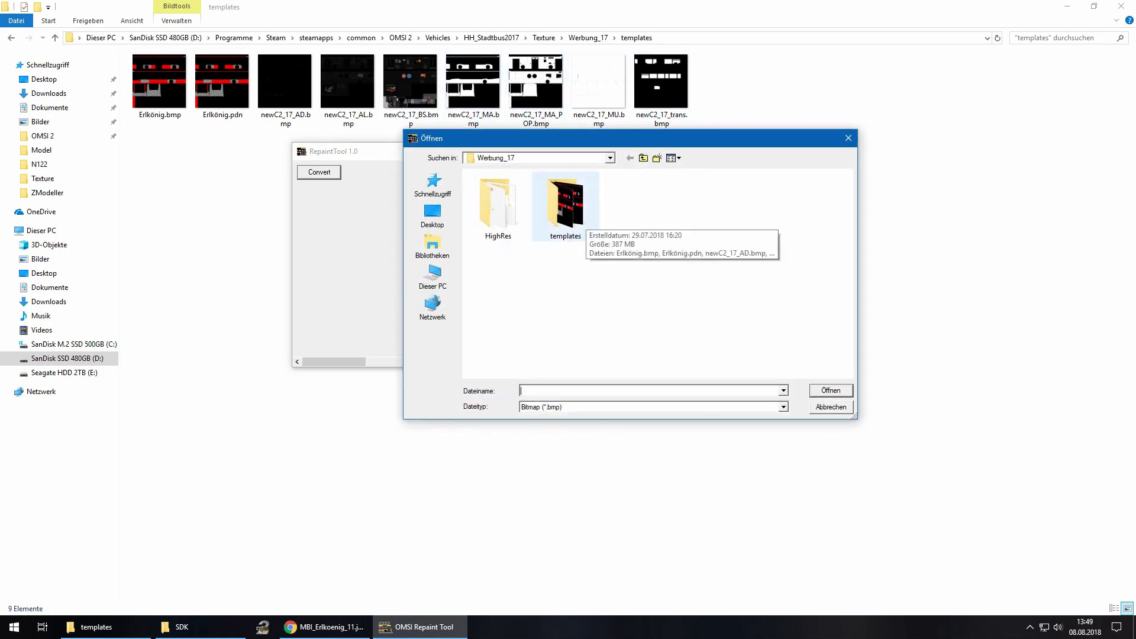
# Choose Erlkönig.bmp from the templates folder as the source bitmap and convert the repaint
pyautogui.doubleClick(566, 207)
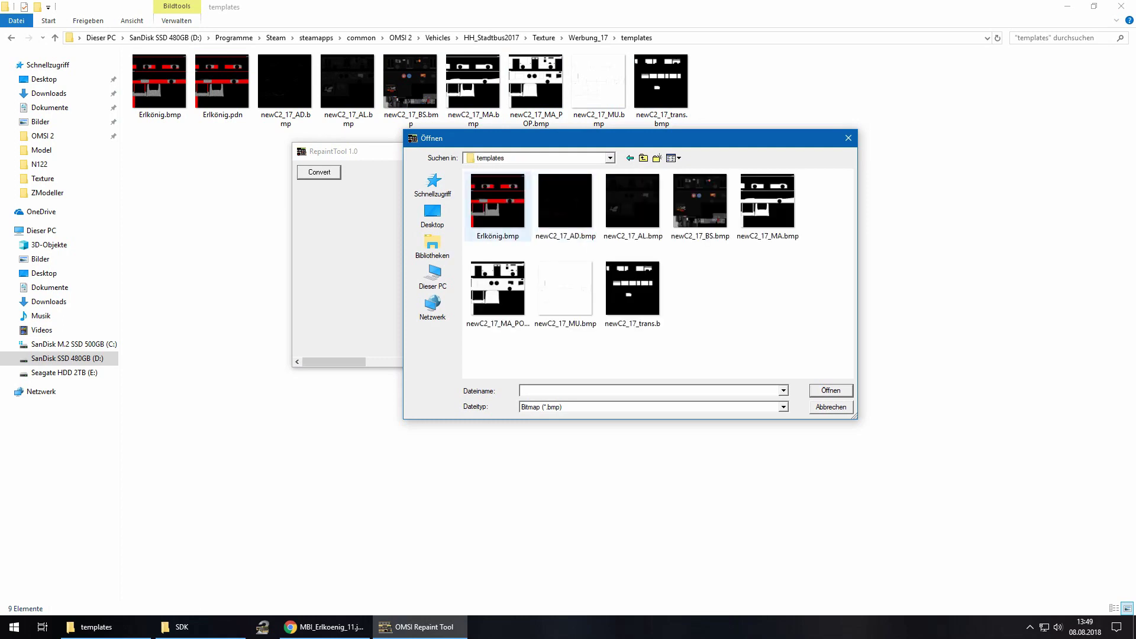
pyautogui.doubleClick(497, 201)
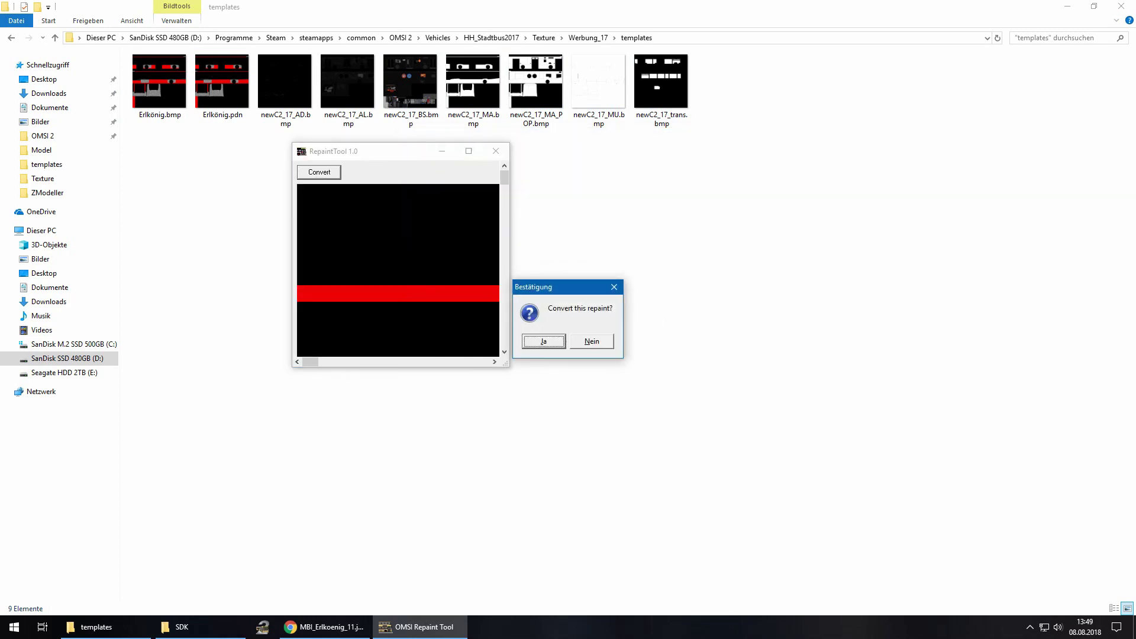
pyautogui.press('Return')
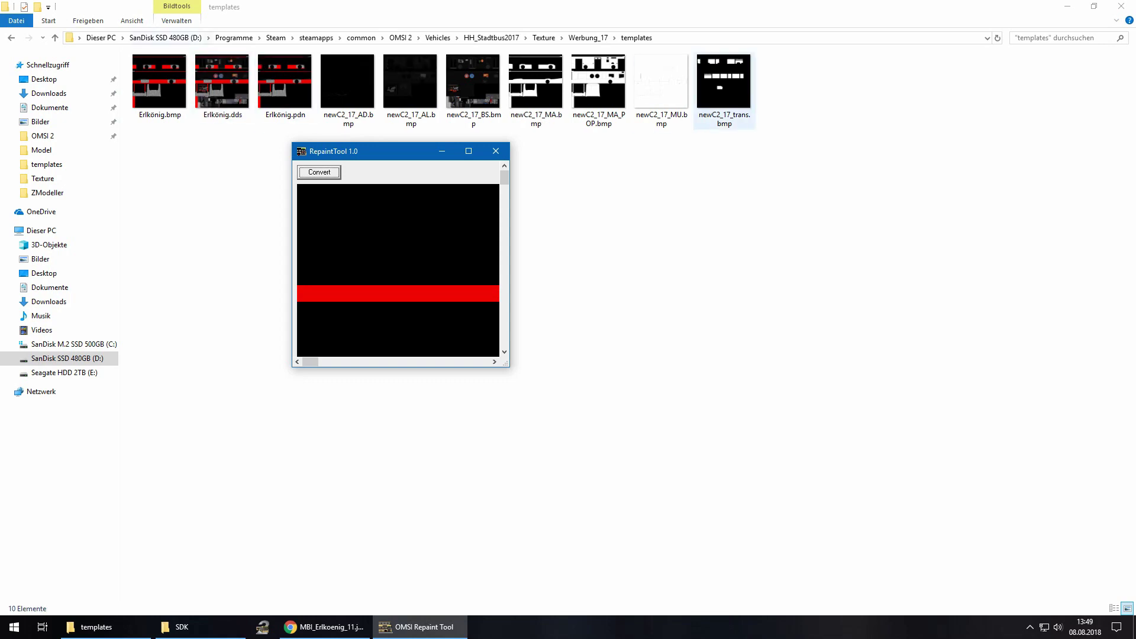
# Copy the converted Erlkönig.dds from the templates folder into its parent folder Werbung_17
pyautogui.click(222, 87)
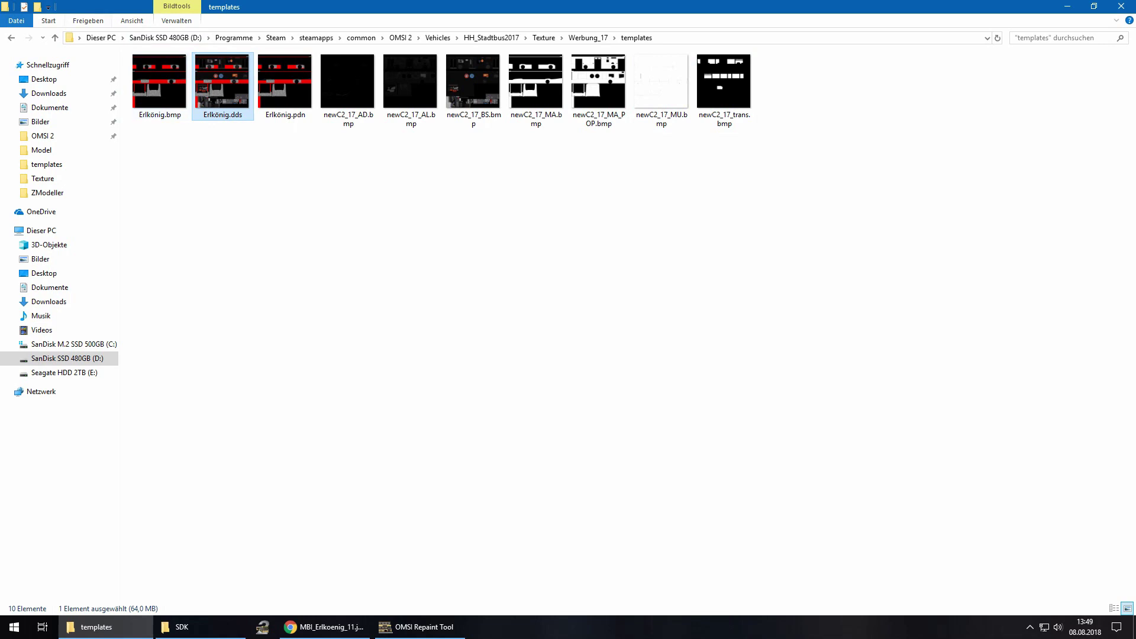
pyautogui.hotkey('alt', 'Left')
pyautogui.click(474, 332)
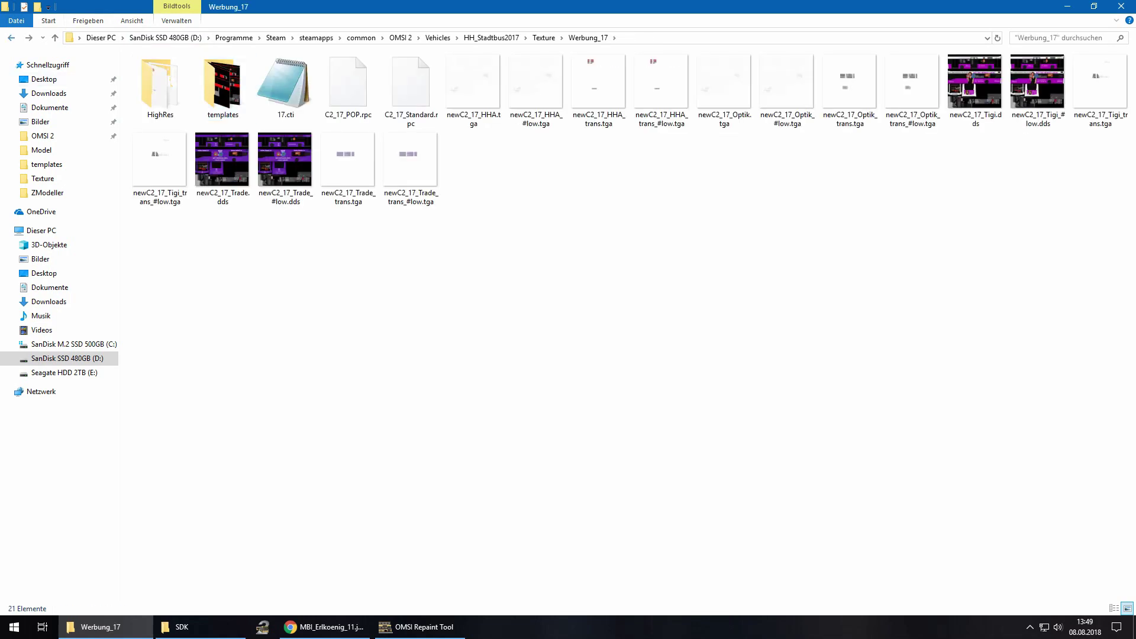
pyautogui.hotkey('ctrl', 'v')
# Examine the three Erlkönig files in templates, the Erlkönig.dds copy in Werbung_17 and the existing #low texture variants
pyautogui.doubleClick(222, 86)
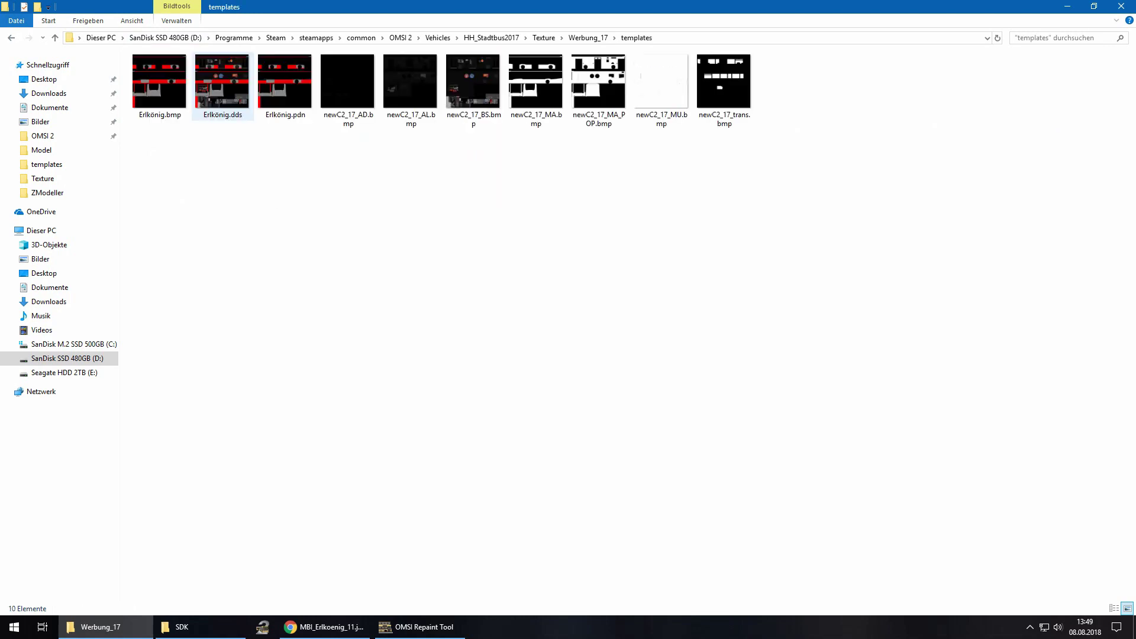
pyautogui.moveTo(299, 168); pyautogui.dragTo(128, 52)
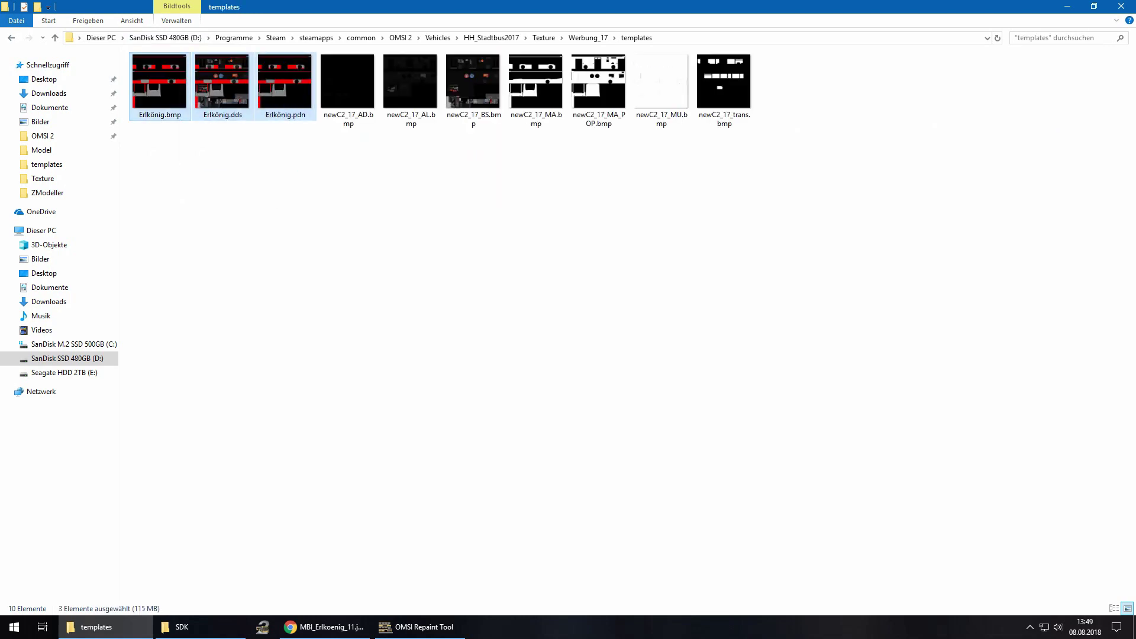
pyautogui.hotkey('alt', 'Left')
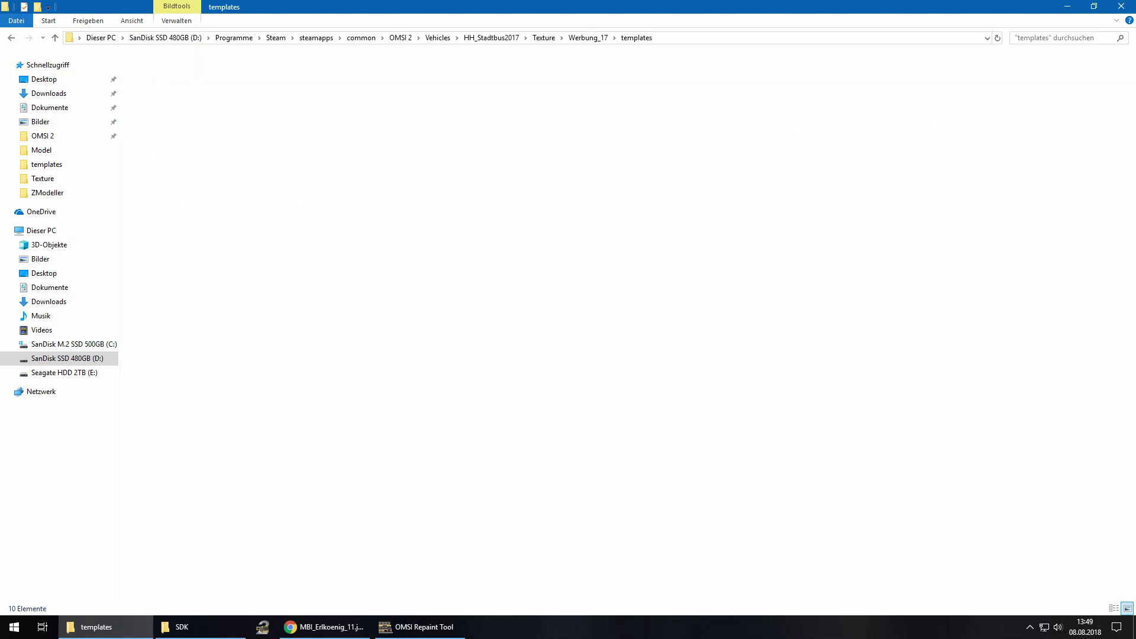
pyautogui.press('BackSpace')
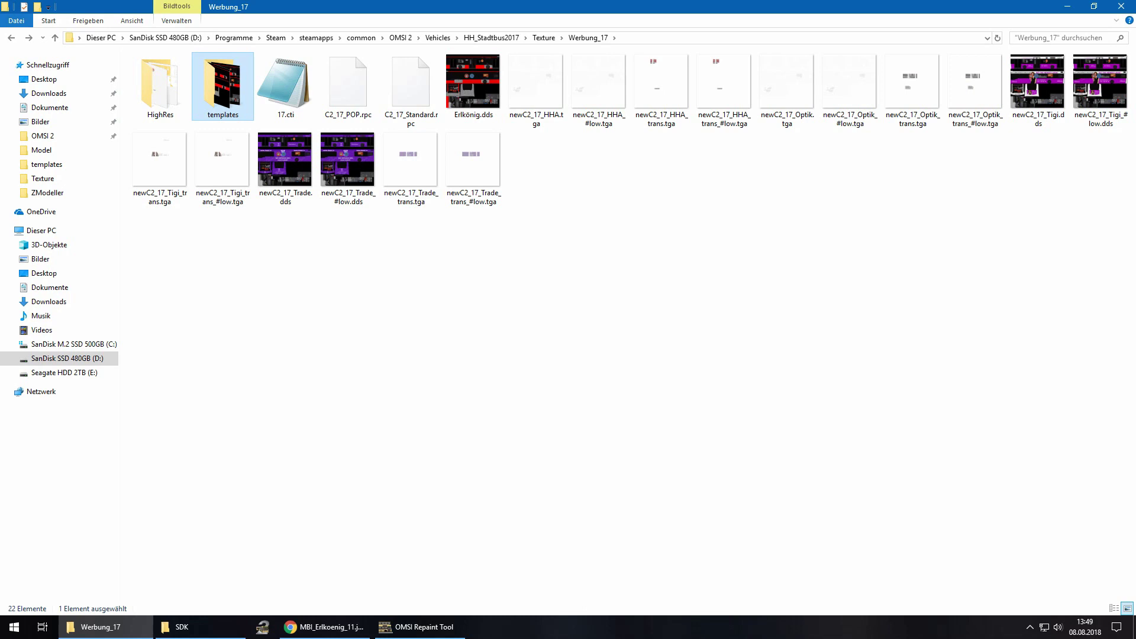
pyautogui.click(592, 355)
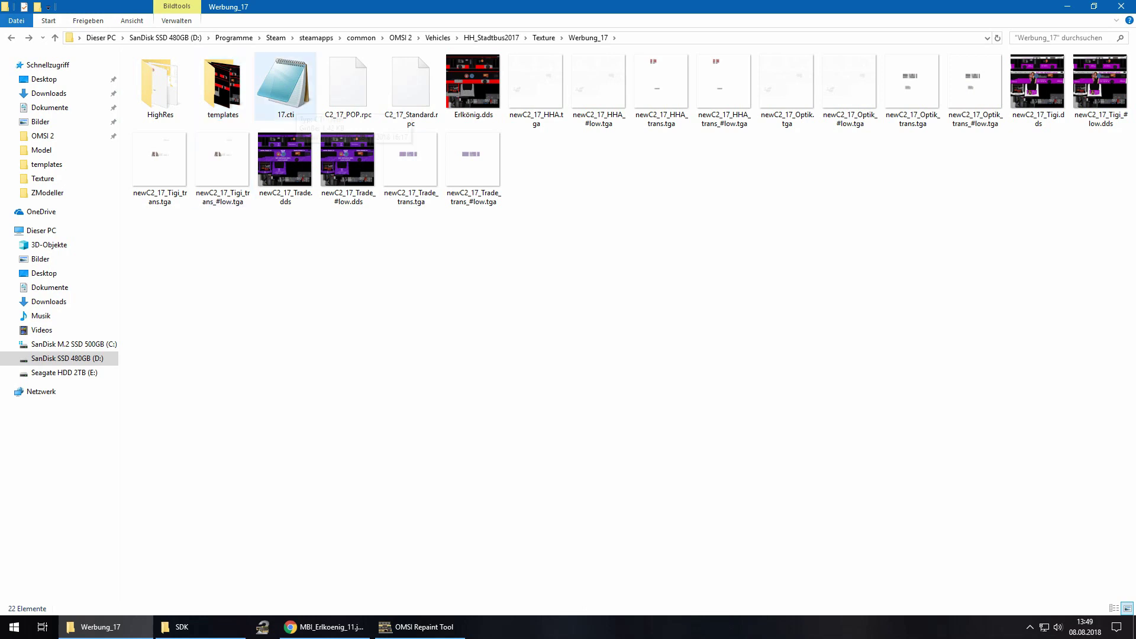
pyautogui.click(474, 85)
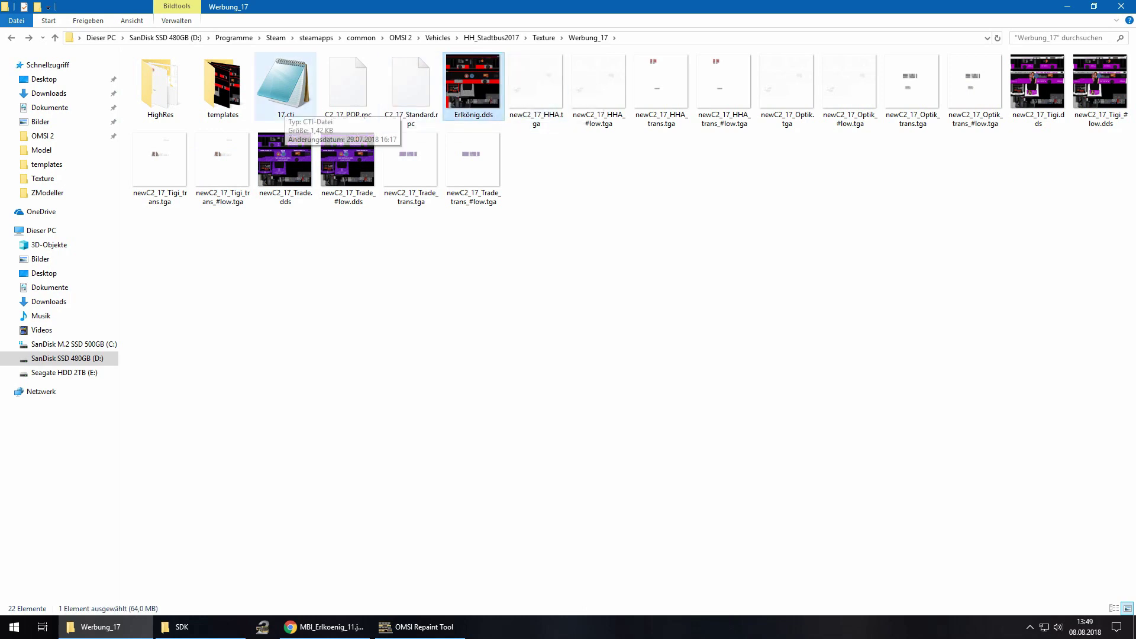
pyautogui.click(364, 168)
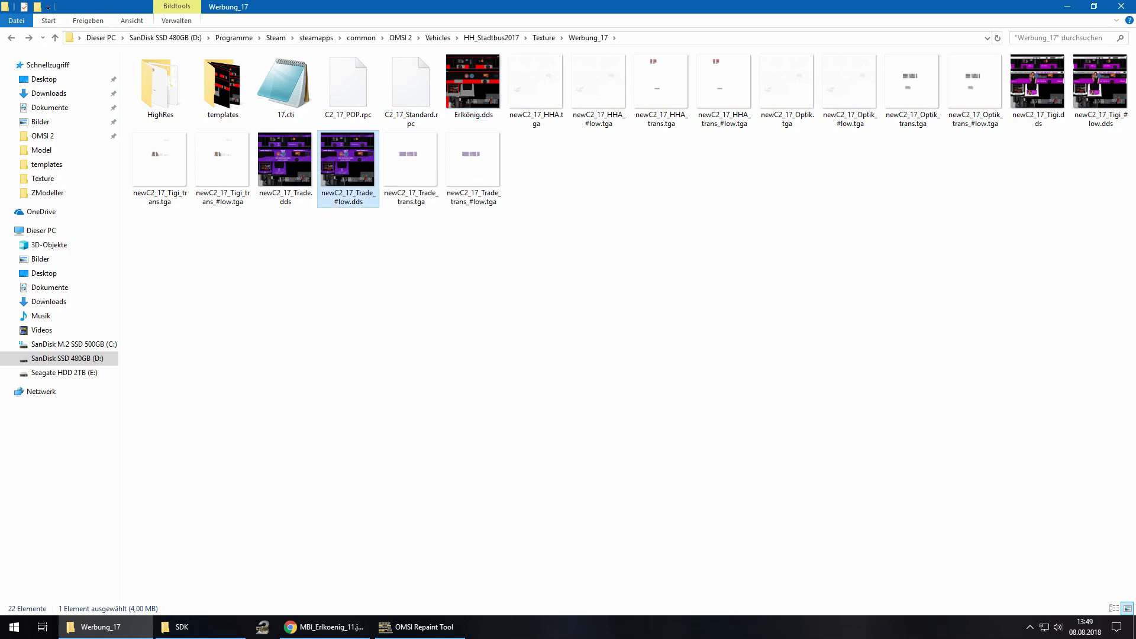
pyautogui.click(409, 248)
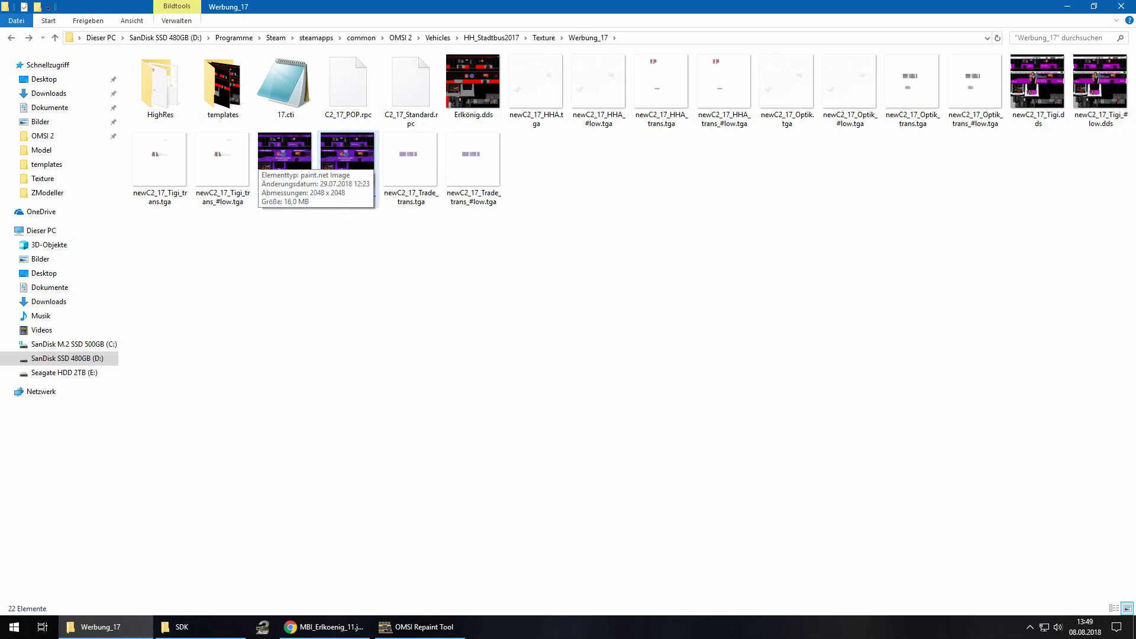
# Open Erlkönig.bmp from the templates folder in paint.net
pyautogui.doubleClick(223, 86)
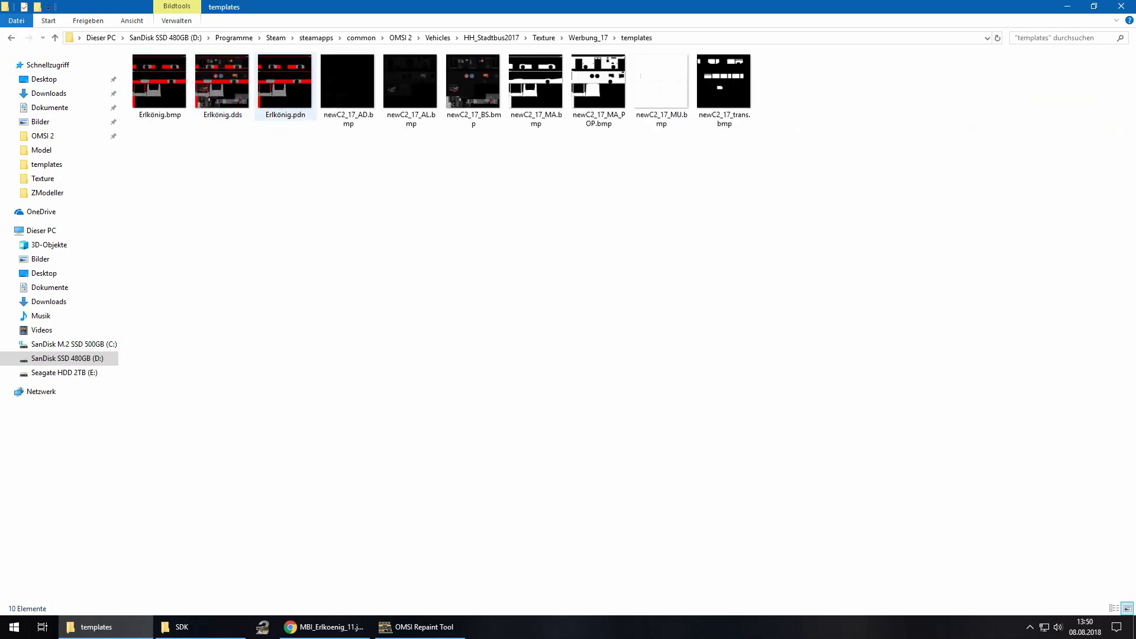
pyautogui.doubleClick(159, 81)
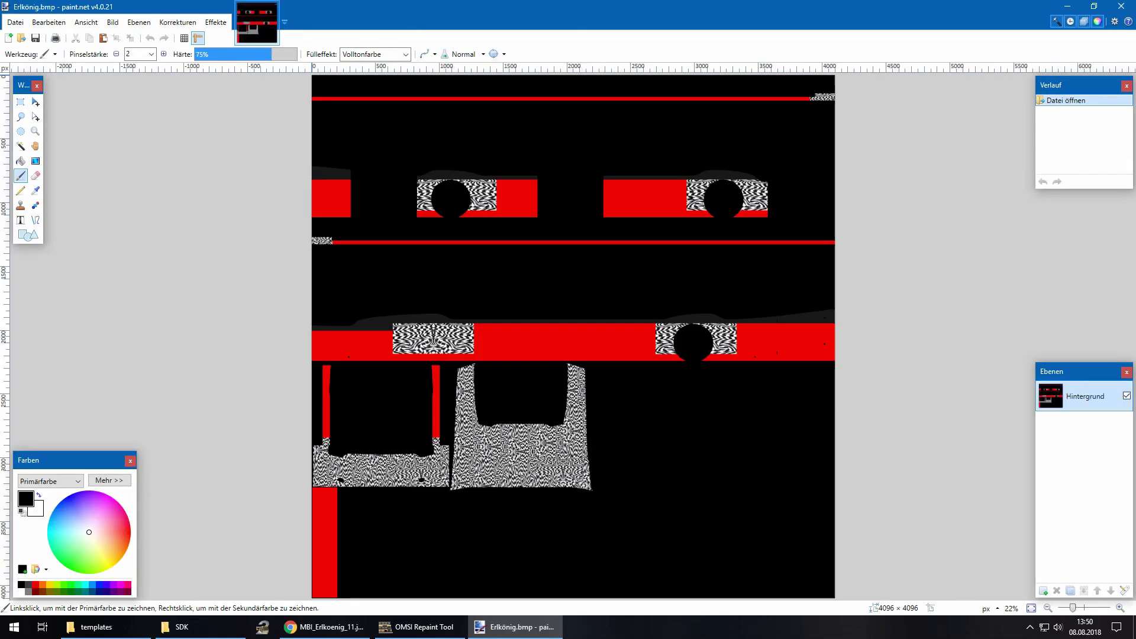
pyautogui.hotkey('ctrl', 'r')
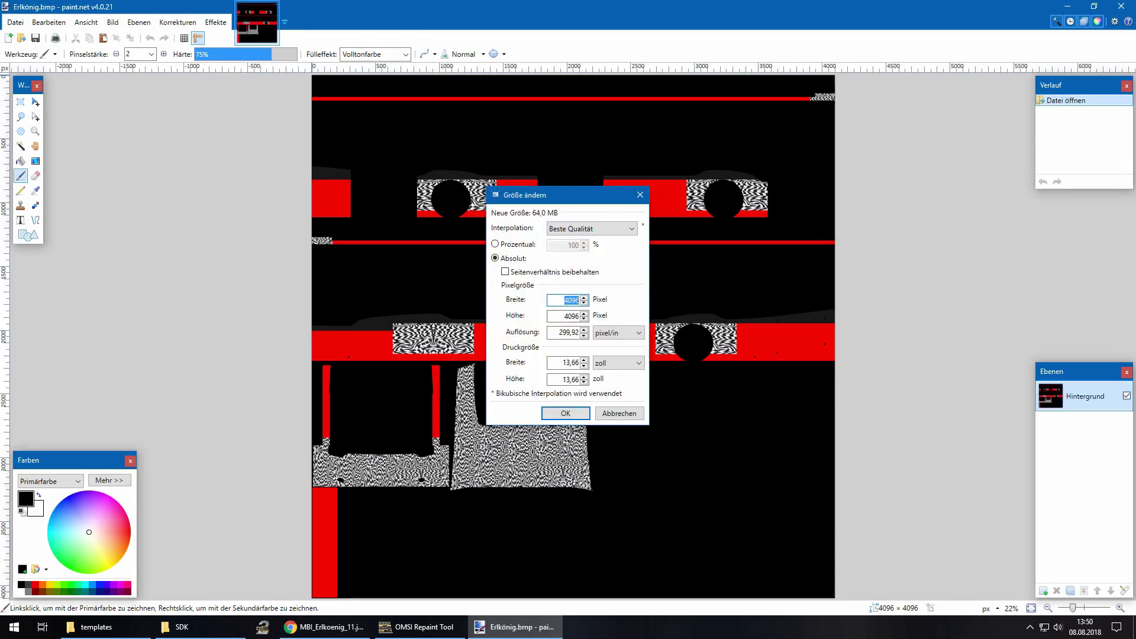
pyautogui.write('104')
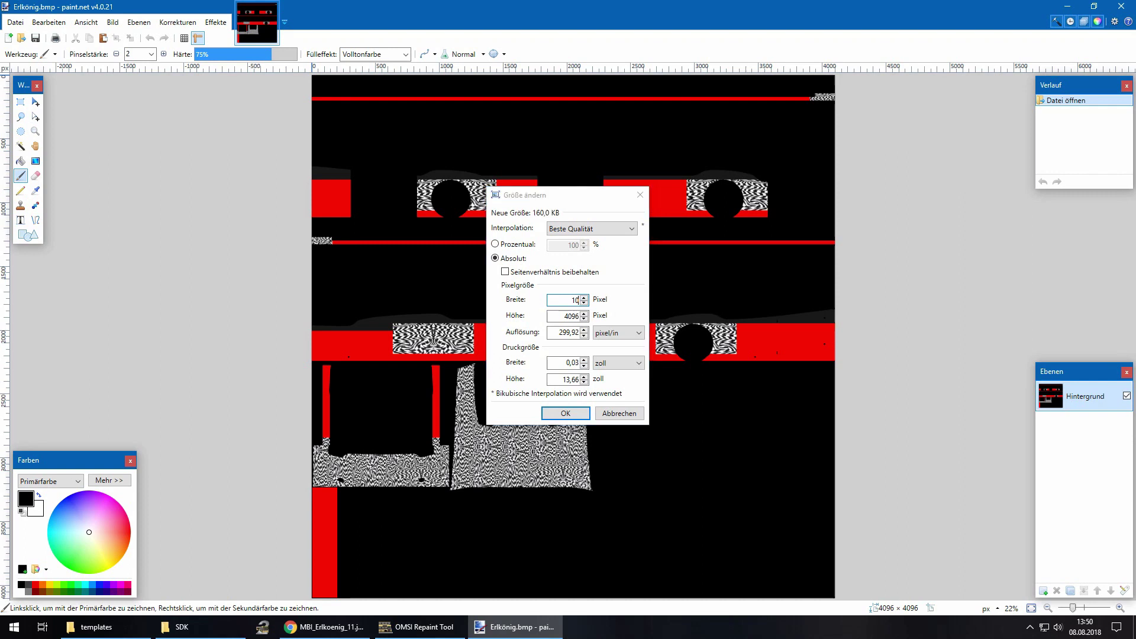
pyautogui.press('Escape')
# Resize the Erlkönig.bmp image to 1024 × 1024 pixels with the aspect ratio maintained
pyautogui.hotkey('ctrl', 'r')
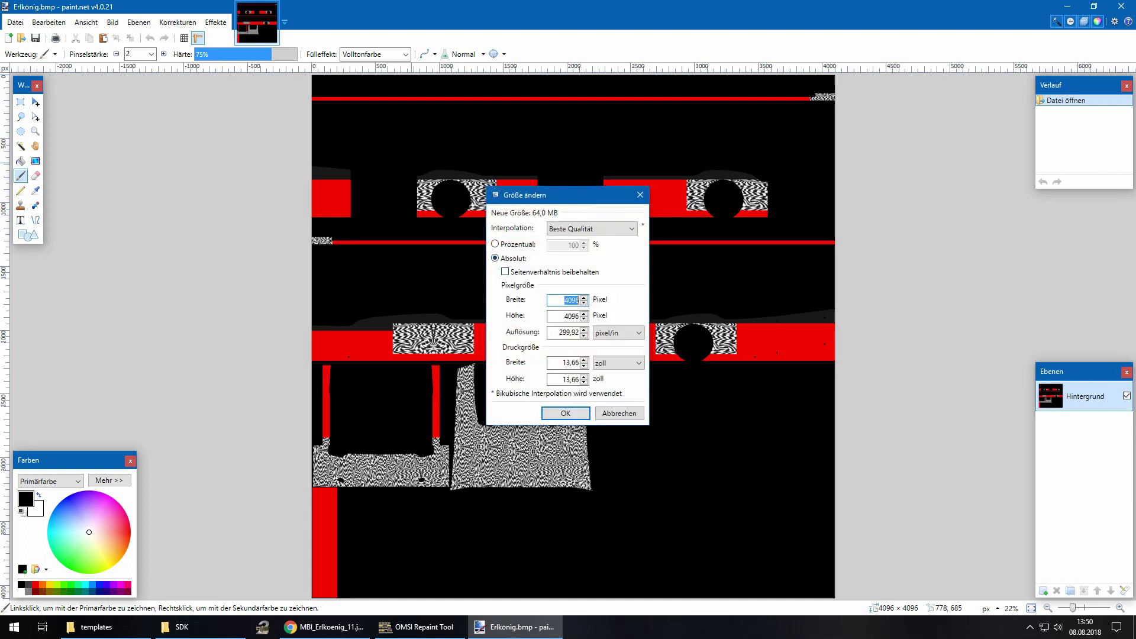
pyautogui.click(506, 272)
pyautogui.press('Tab')
pyautogui.write('1024')
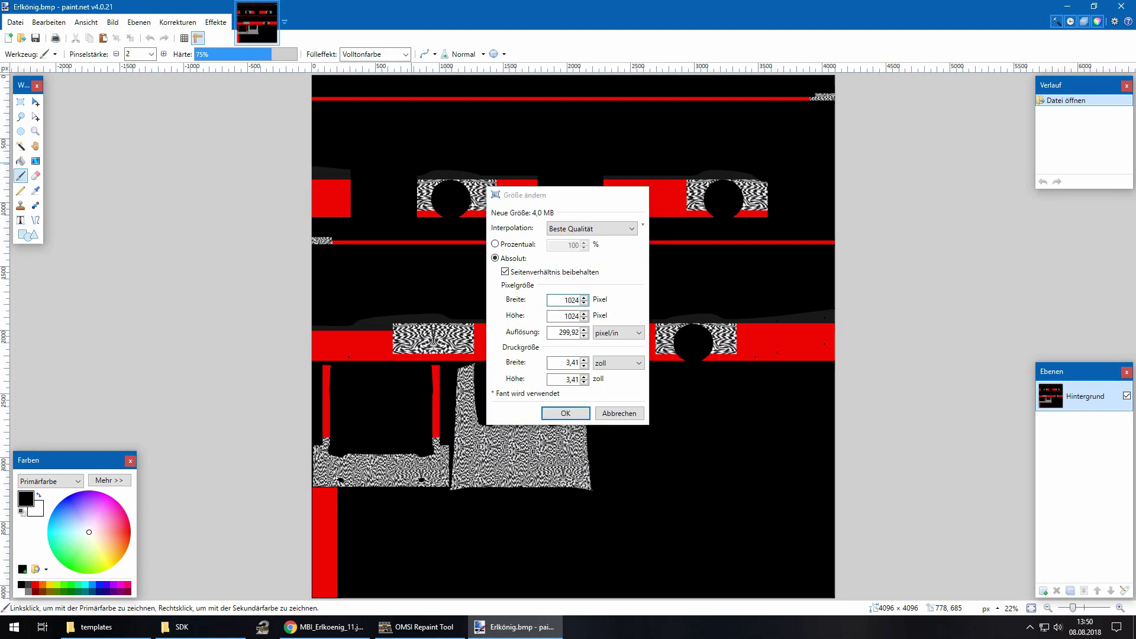
pyautogui.press('Return')
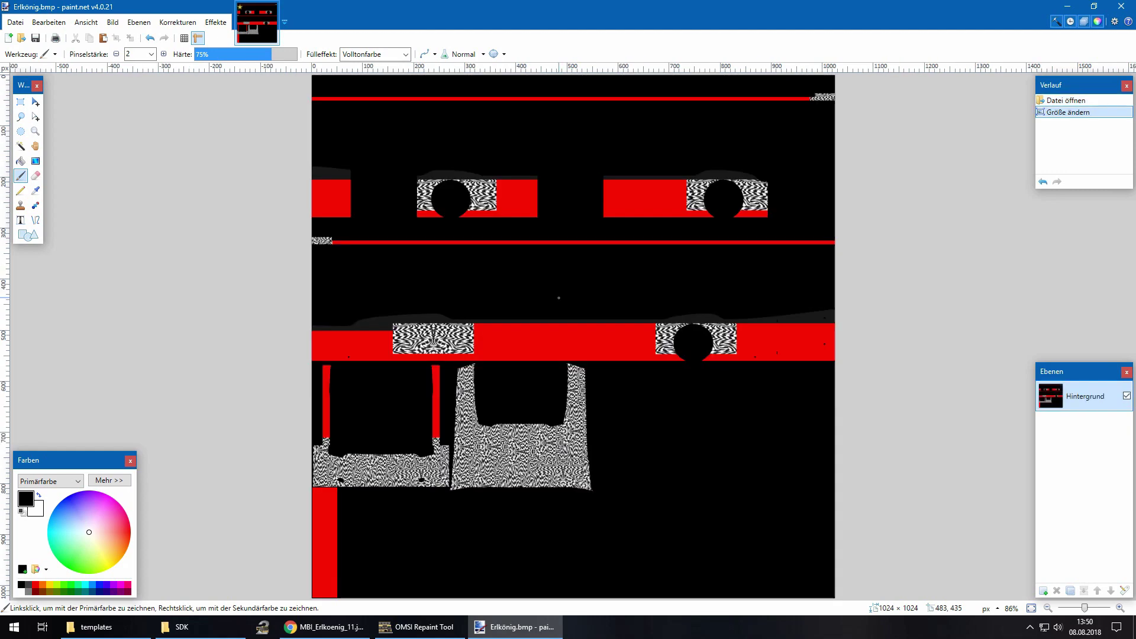
# Save the resized bitmap with automatically detected bit depth and close paint.net
pyautogui.hotkey('ctrl', 's')
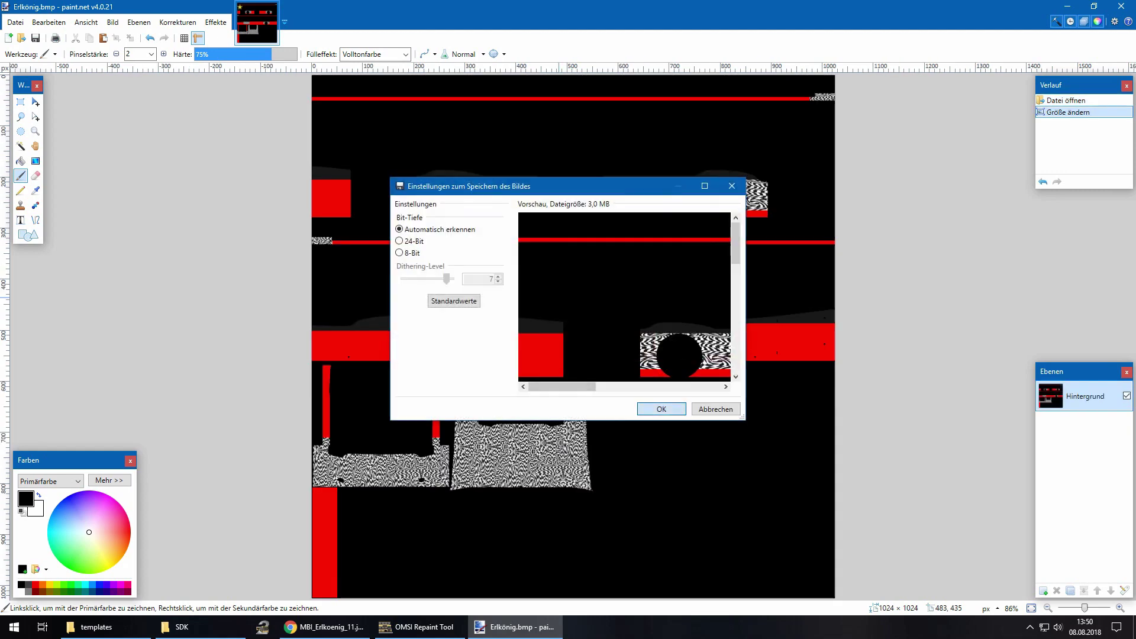
pyautogui.click(674, 408)
pyautogui.hotkey('alt', 'F4')
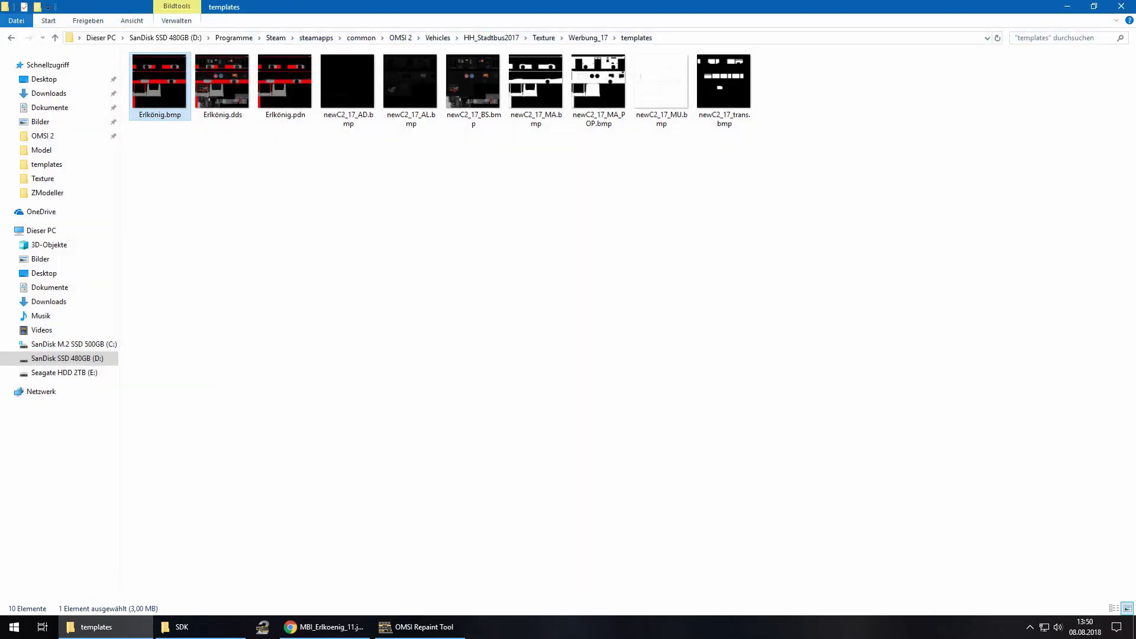
# Rename the resized Erlkönig.bmp in the templates folder to Erlkönig_low.bmp
pyautogui.click(420, 628)
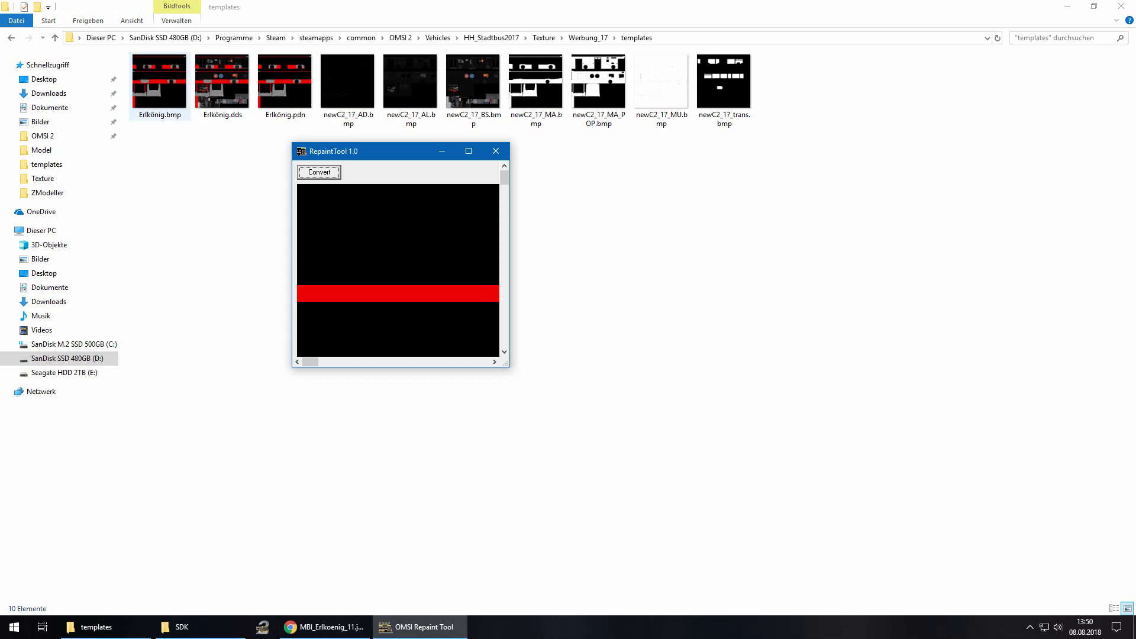
pyautogui.click(159, 86)
pyautogui.press('F2')
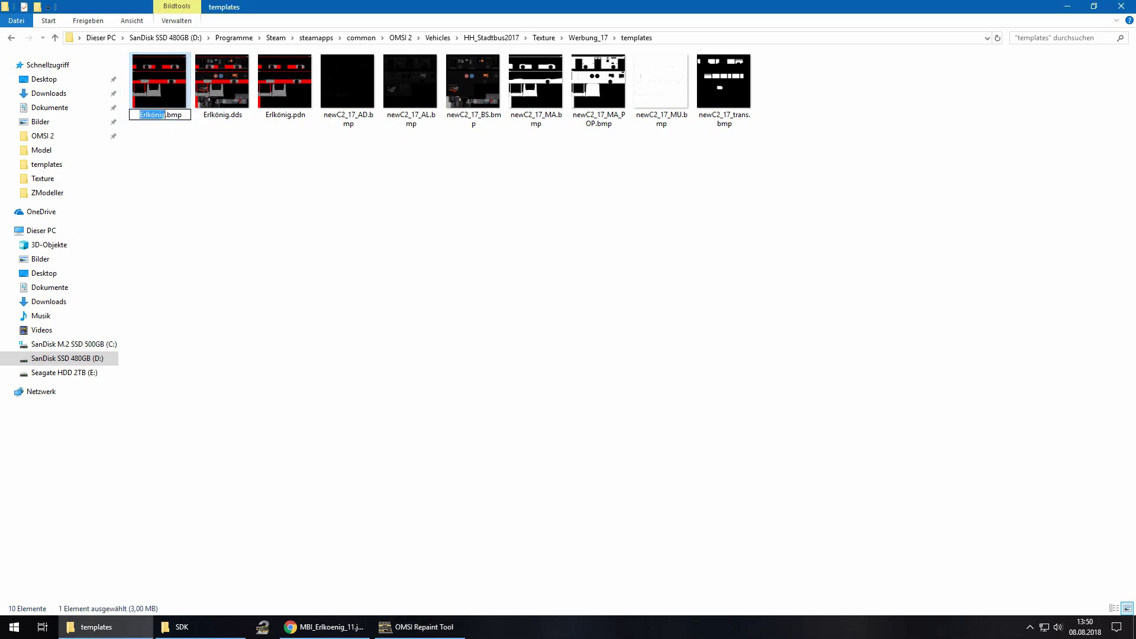
pyautogui.press('Right')
pyautogui.write('_low')
pyautogui.press('Return')
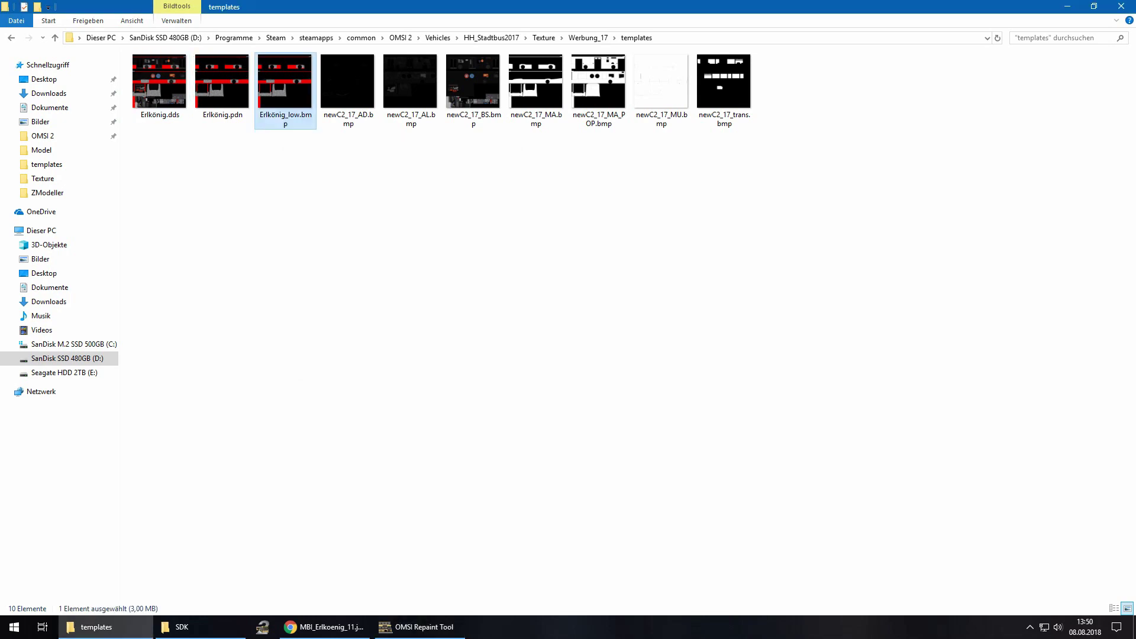
# Convert Erlkönig_low.bmp in the OMSI Repaint Tool using the C2_17_Standard.rpc configuration, and close the tool
pyautogui.click(421, 627)
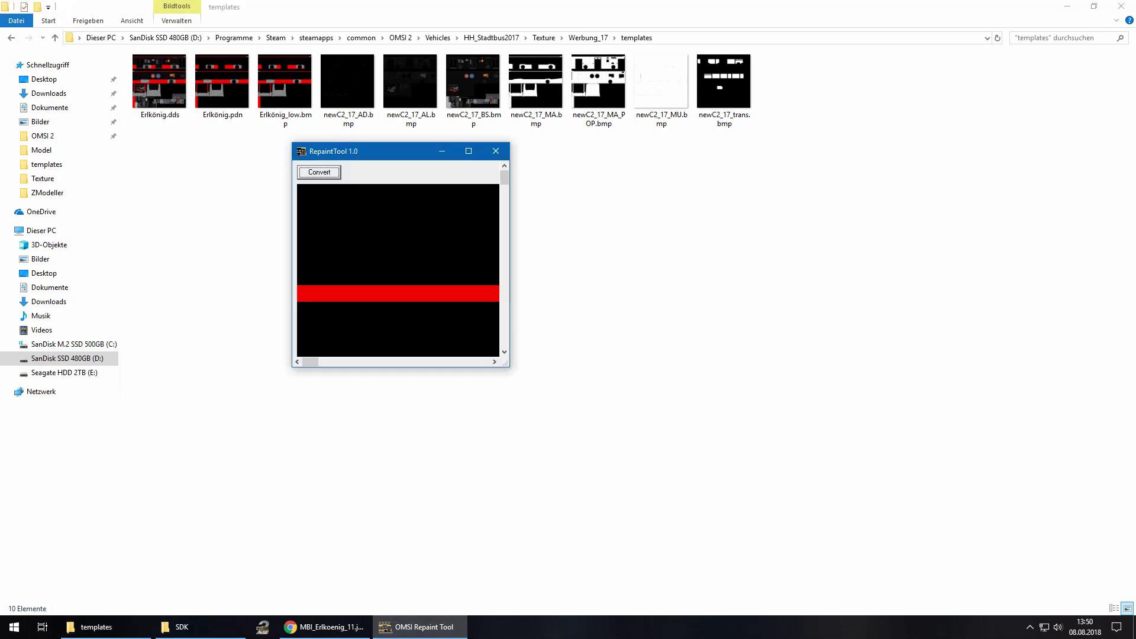
pyautogui.click(319, 171)
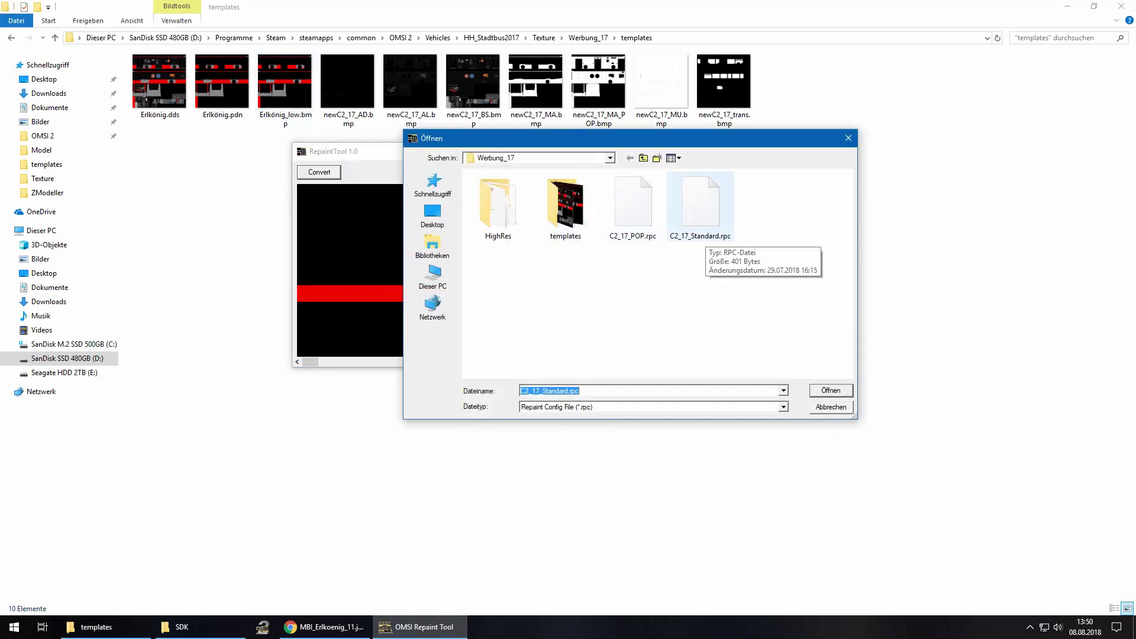
pyautogui.doubleClick(700, 201)
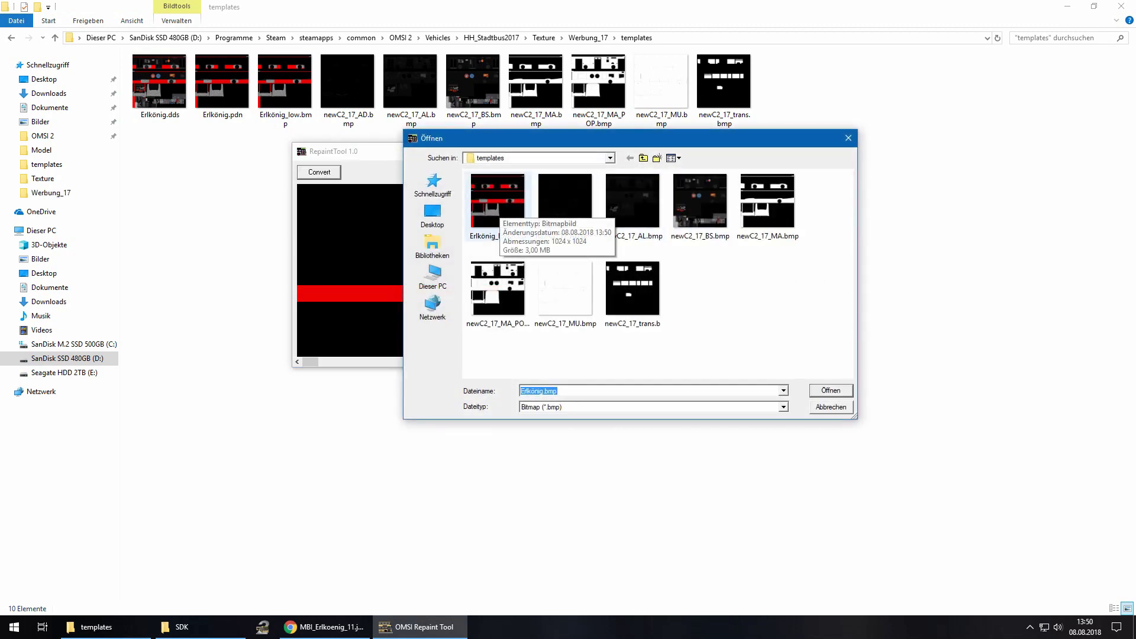
pyautogui.doubleClick(498, 202)
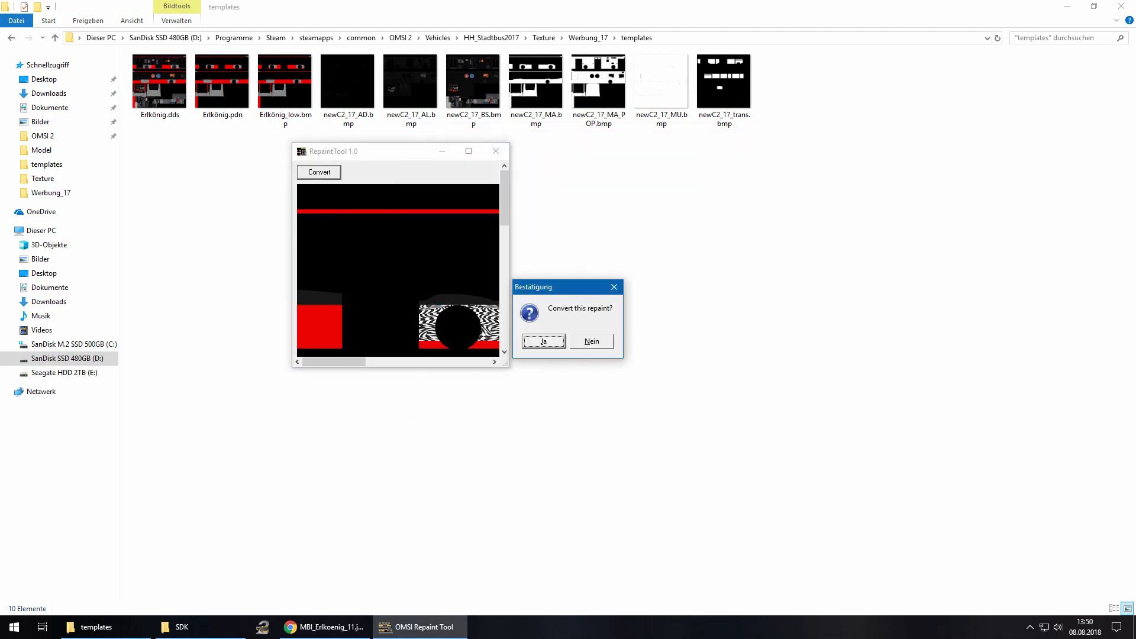
pyautogui.click(544, 341)
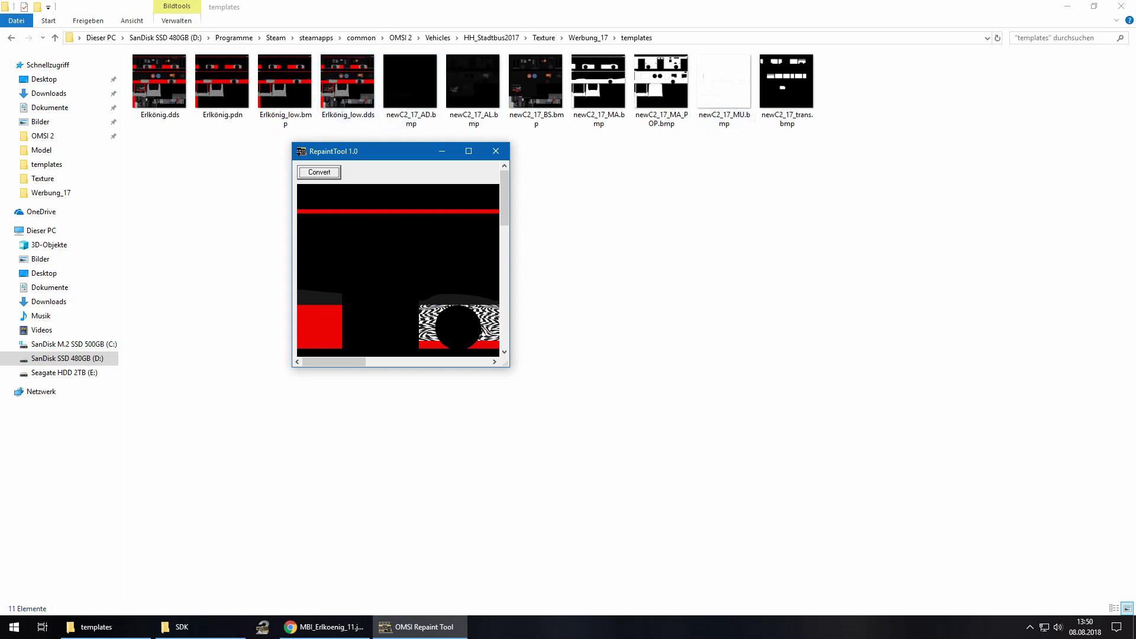
pyautogui.click(496, 152)
# Copy the converted Erlkönig_low.dds from the templates folder into its parent folder Werbung_17
pyautogui.click(348, 89)
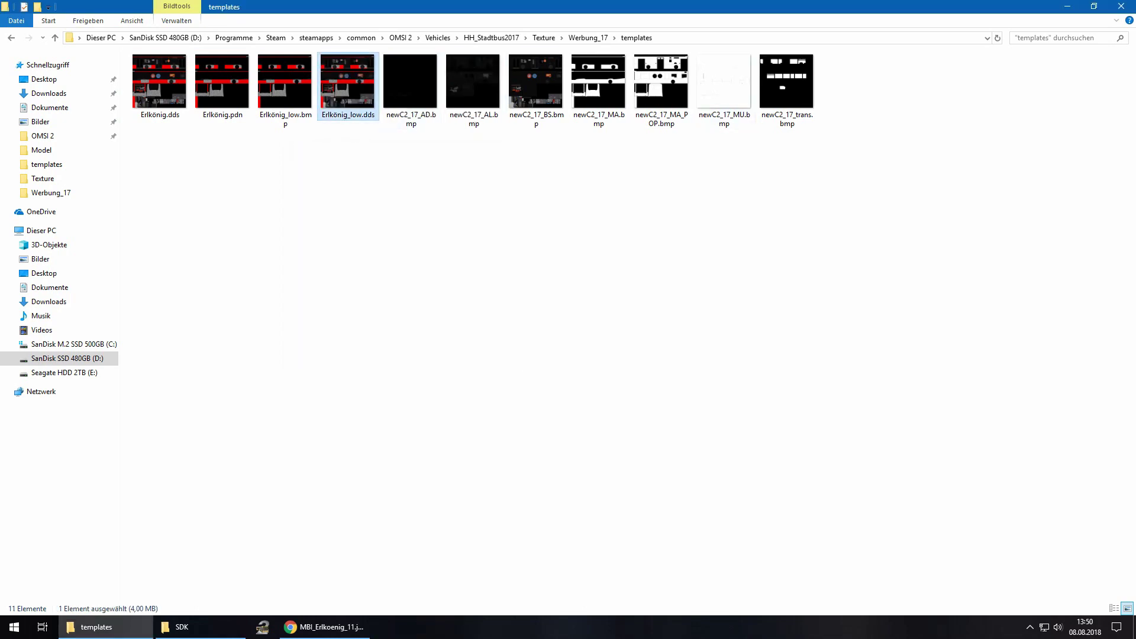
pyautogui.hotkey('alt', 'Left')
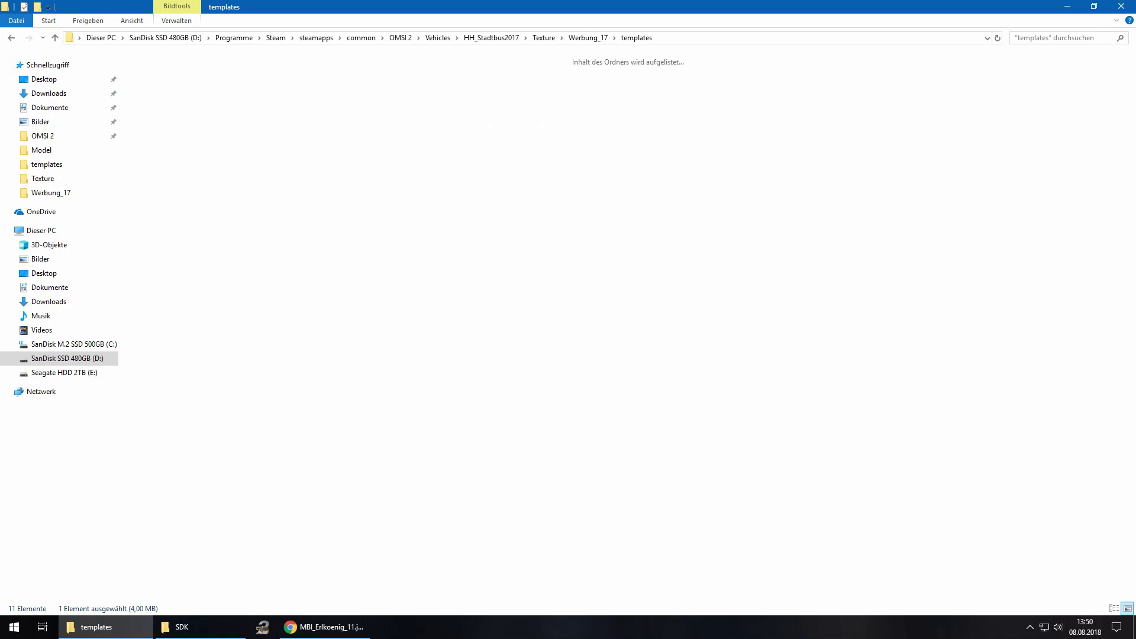
pyautogui.hotkey('ctrl', 'v')
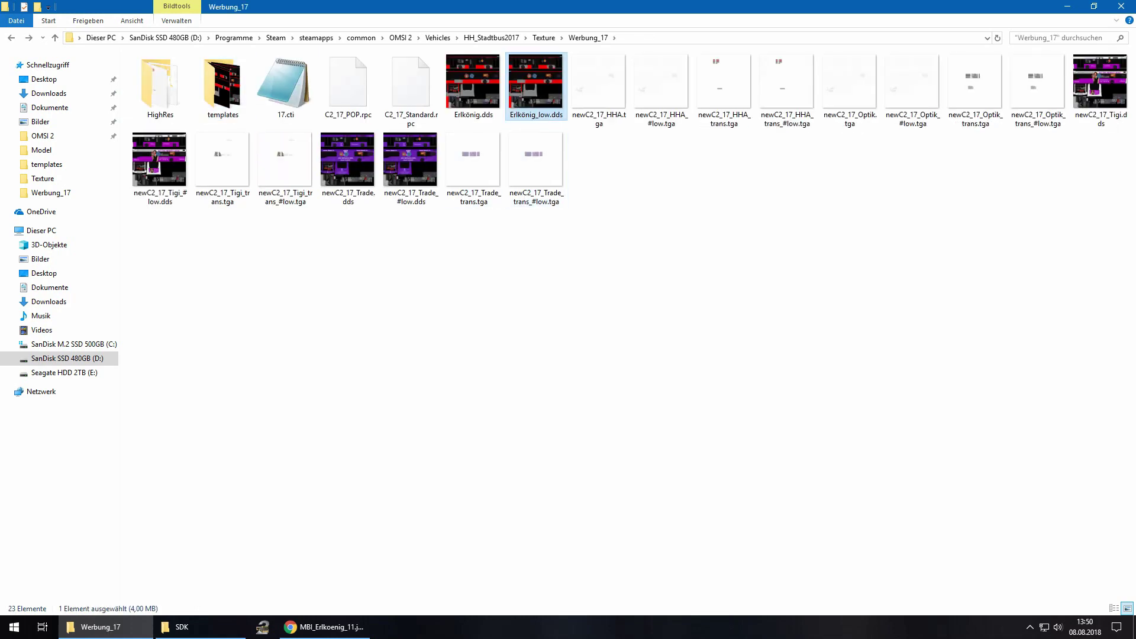
# Check the contents of 17.cti in the text editor and duplicate the file within Werbung_17
pyautogui.click(286, 86)
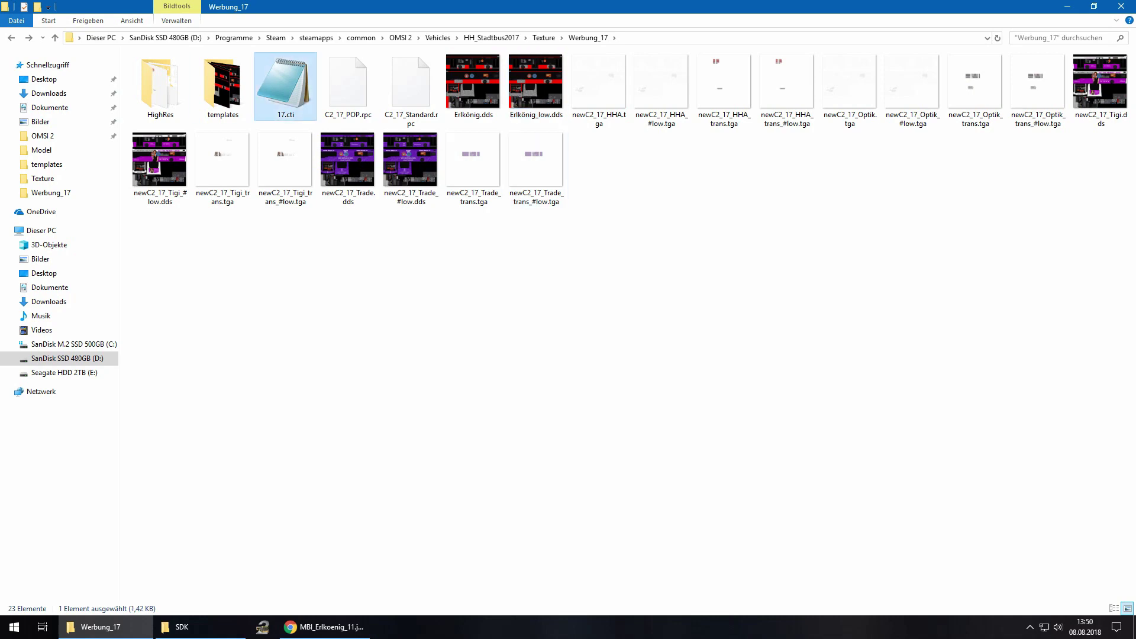
pyautogui.doubleClick(286, 86)
pyautogui.moveTo(422, 102)
pyautogui.mouseDown()
pyautogui.moveTo(444, 177)
pyautogui.moveTo(426, 108)
pyautogui.mouseUp()
pyautogui.click(995, 106)
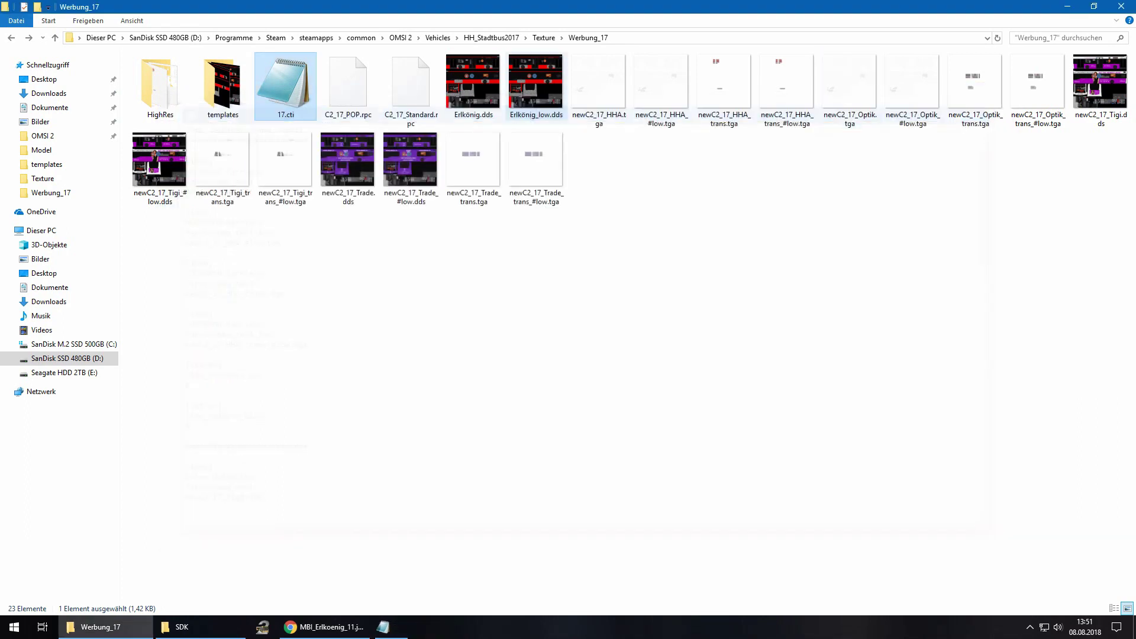
pyautogui.hotkey('ctrl', 'c')
pyautogui.hotkey('ctrl', 'v')
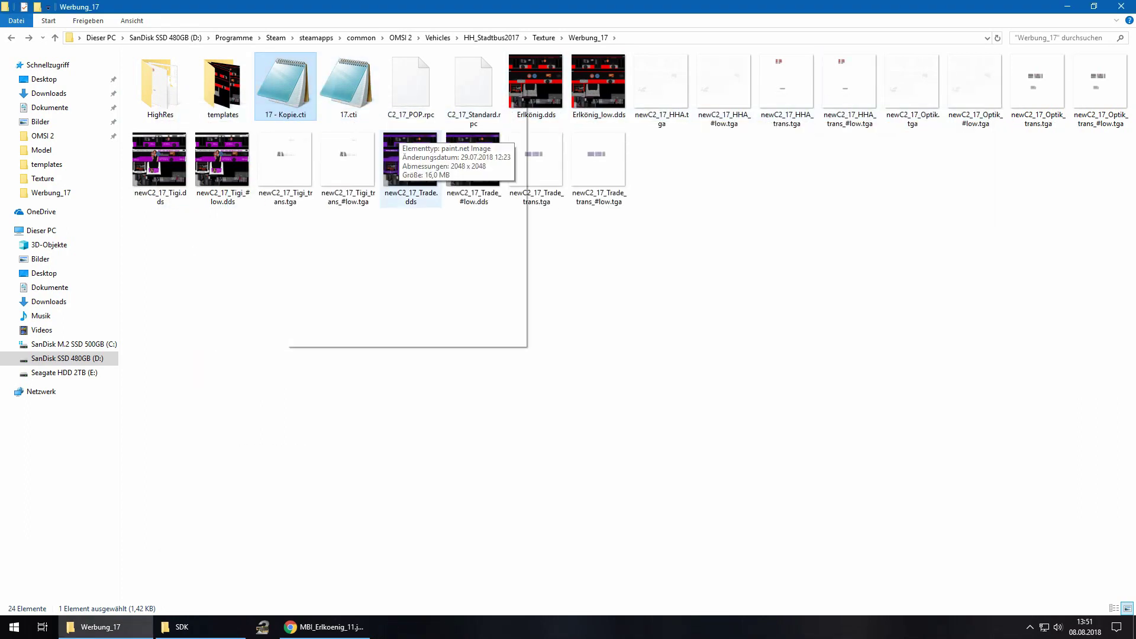
# Rename the copy of 17.cti to Erlkönig.cti and open it in the text editor
pyautogui.press('F2')
pyautogui.write('E')
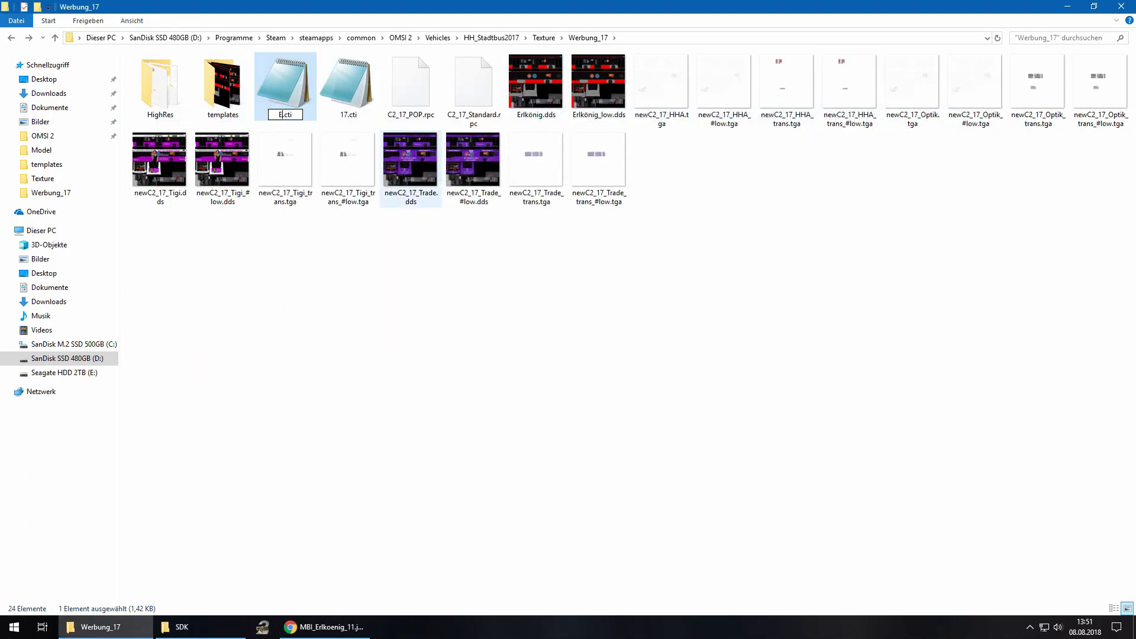
pyautogui.write('rlkönig')
pyautogui.press('Return')
pyautogui.press('Return')
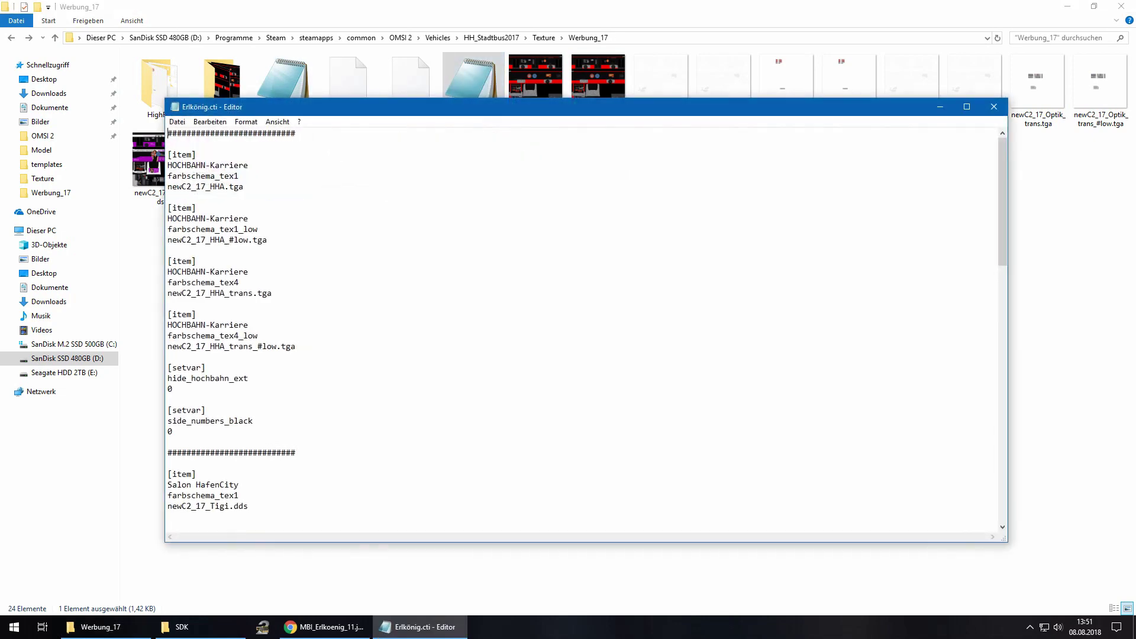
# Delete everything after the HOCHBAHN-Karriere block in Erlkönig.cti, from the second row of hash signs to the end of the file
pyautogui.scroll(-20, 582, 330)
pyautogui.click(172, 517)
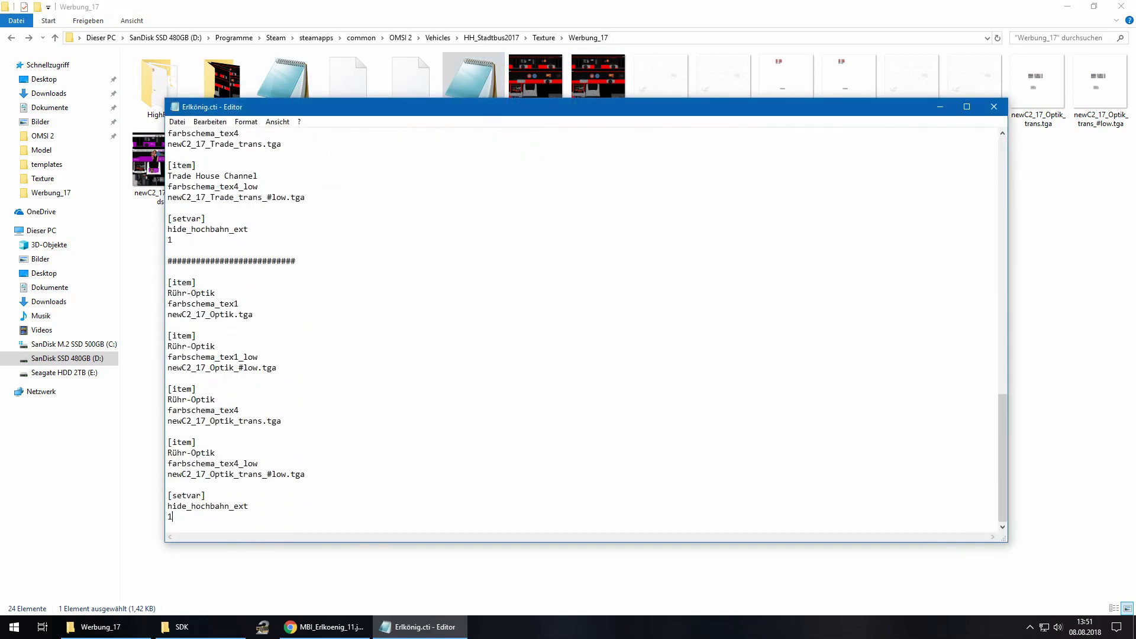
pyautogui.hotkey('ctrl', 'shift', 'Home')
pyautogui.hotkey('shift', 'Down')
pyautogui.hotkey('shift', 'Down')
pyautogui.hotkey('shift', 'Down')
pyautogui.hotkey('shift', 'Down')
pyautogui.hotkey('shift', 'Down')
pyautogui.hotkey('shift', 'Down')
pyautogui.hotkey('shift', 'Down')
pyautogui.hotkey('shift', 'Down')
pyautogui.hotkey('shift', 'Down')
pyautogui.hotkey('shift', 'Down')
pyautogui.hotkey('shift', 'Down')
pyautogui.hotkey('shift', 'Down')
pyautogui.hotkey('shift', 'Down')
pyautogui.hotkey('shift', 'Down')
pyautogui.hotkey('shift', 'Down')
pyautogui.hotkey('shift', 'Down')
pyautogui.hotkey('shift', 'Down')
pyautogui.hotkey('shift', 'Down')
pyautogui.hotkey('shift', 'Down')
pyautogui.hotkey('shift', 'Down')
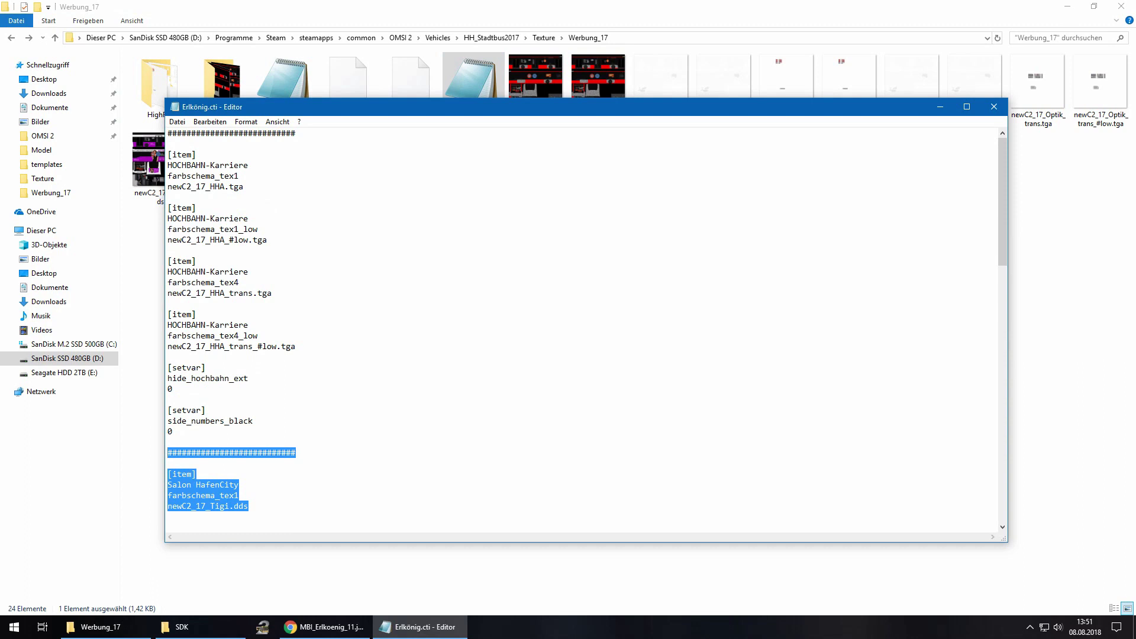
pyautogui.press('Delete')
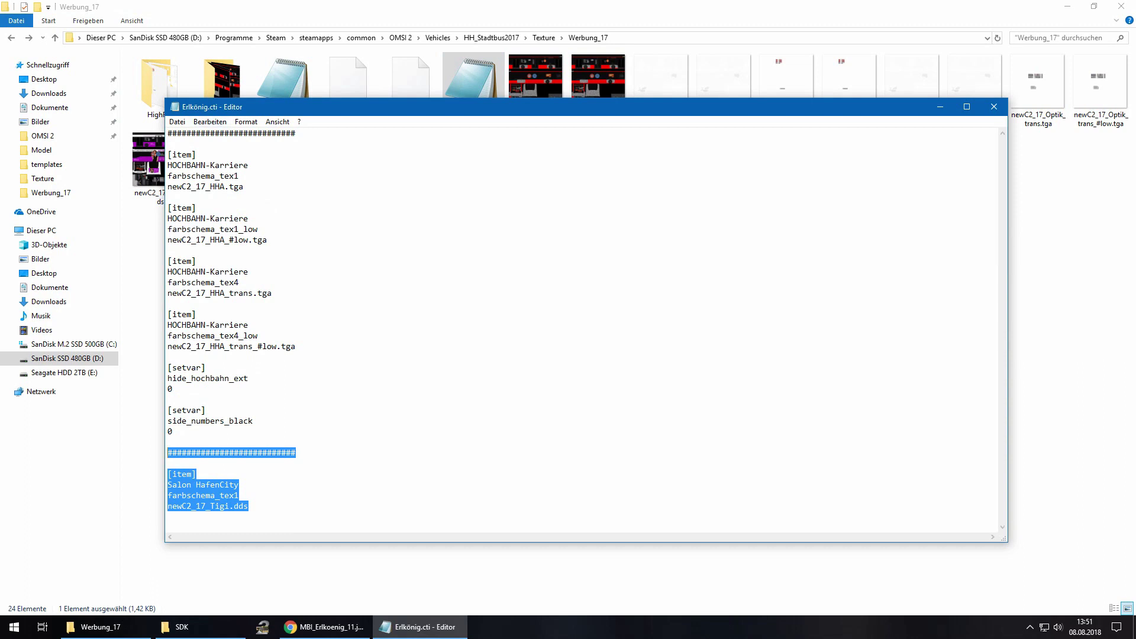
pyautogui.press('Delete')
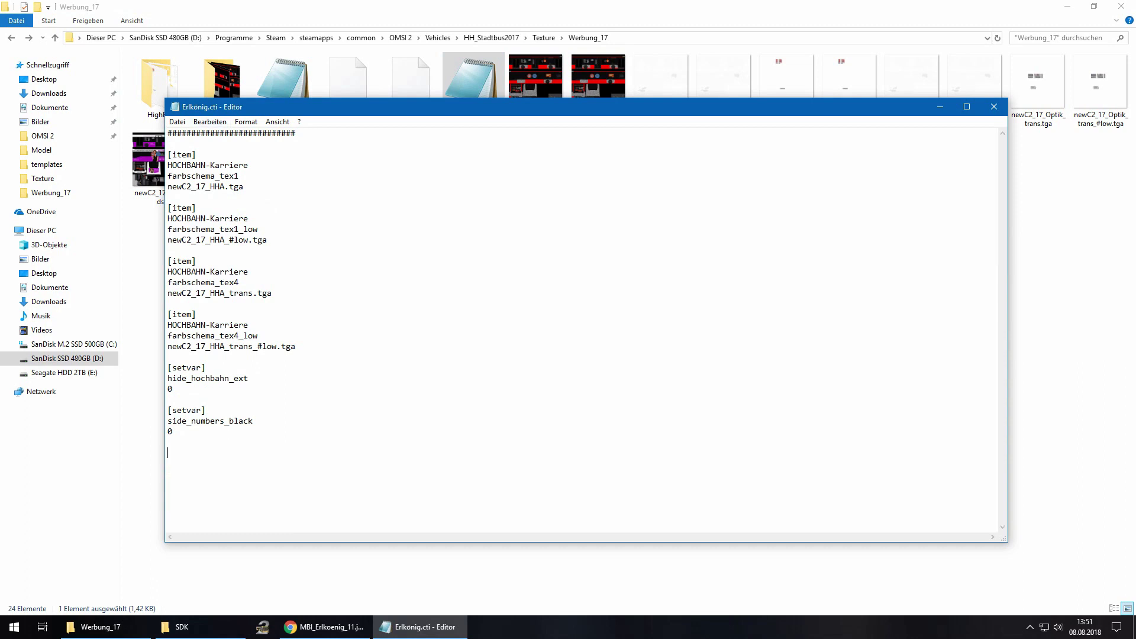
# Replace the name HOCHBAHN-Karriere with Erlkönig in the farbschema_tex1 and farbschema_tex1_low items
pyautogui.hotkey('ctrl', 'shift', 'Left')
pyautogui.hotkey('ctrl', 'shift', 'Left')
pyautogui.write('Erlkö')
pyautogui.hotkey('ctrl', 'shift', 'Left')
pyautogui.moveTo(249, 218); pyautogui.dragTo(167, 218)
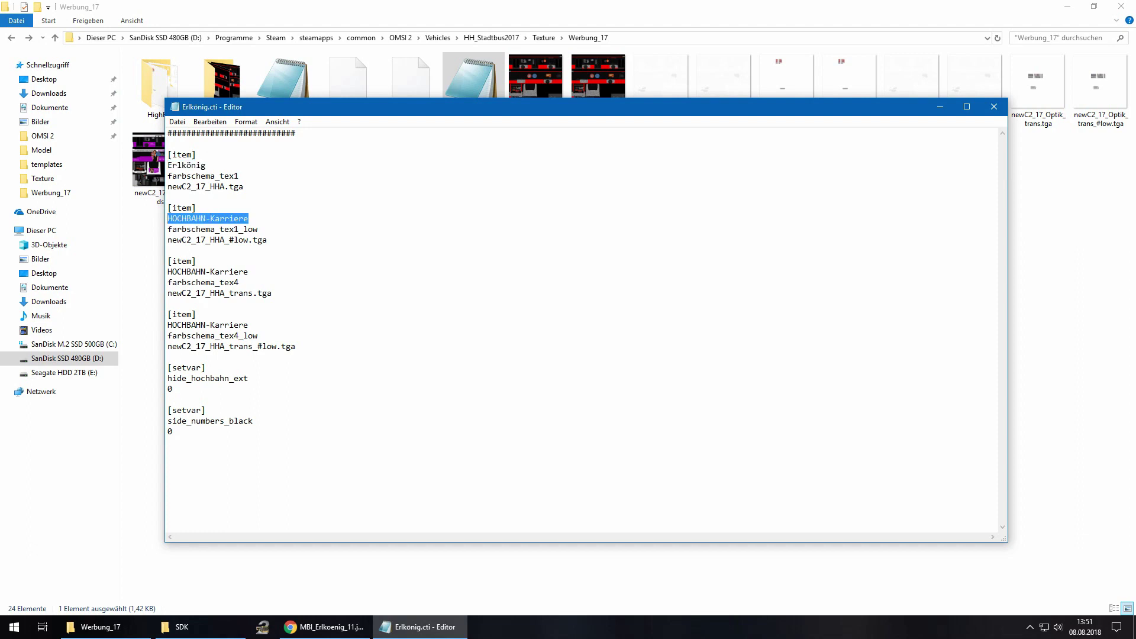
pyautogui.hotkey('ctrl', 'v')
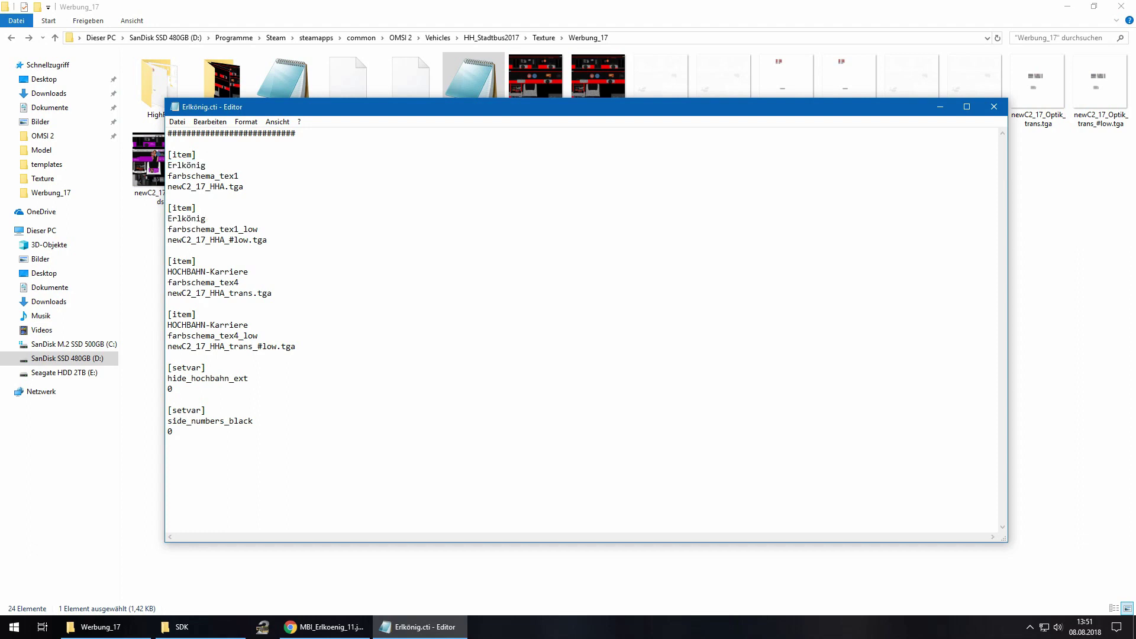
# Delete the farbschema_tex4 and farbschema_tex4_low items including the leftover blank line, and save Erlkönig.cti
pyautogui.moveTo(210, 177); pyautogui.dragTo(230, 176)
pyautogui.moveTo(229, 230); pyautogui.dragTo(253, 230)
pyautogui.moveTo(172, 261); pyautogui.dragTo(297, 347)
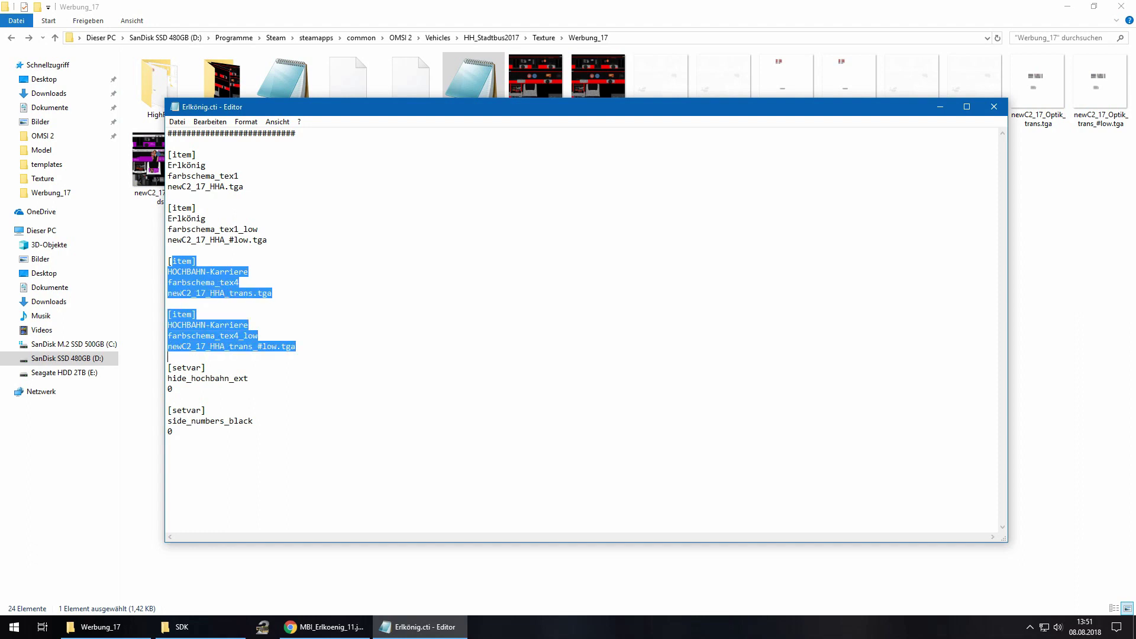
pyautogui.press('Delete')
pyautogui.press('Delete')
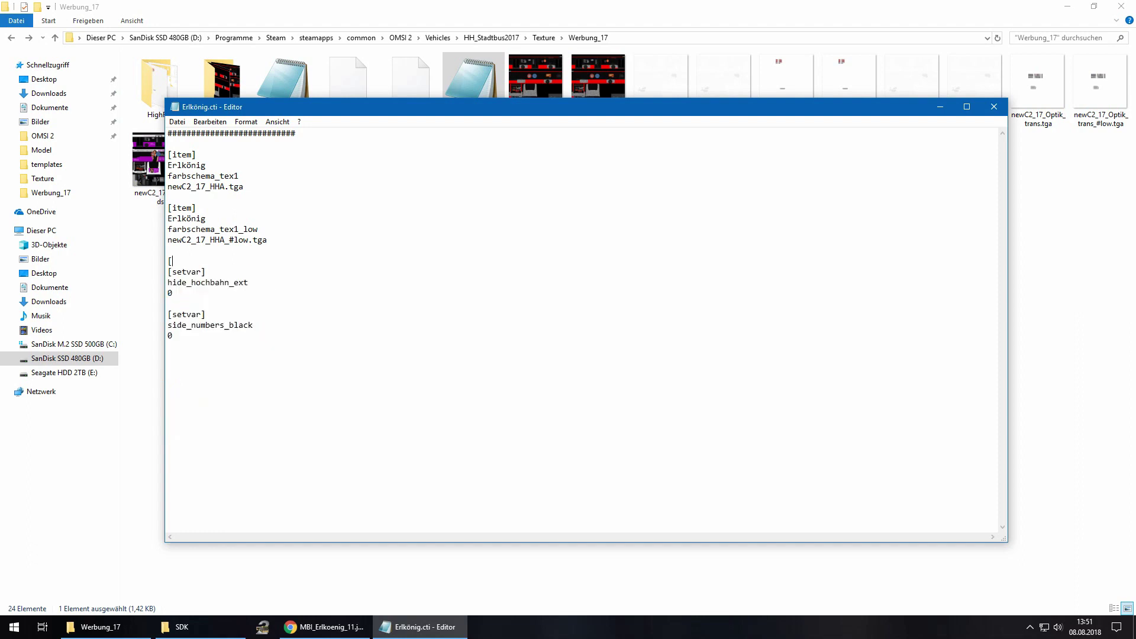
pyautogui.press('BackSpace')
pyautogui.press('BackSpace')
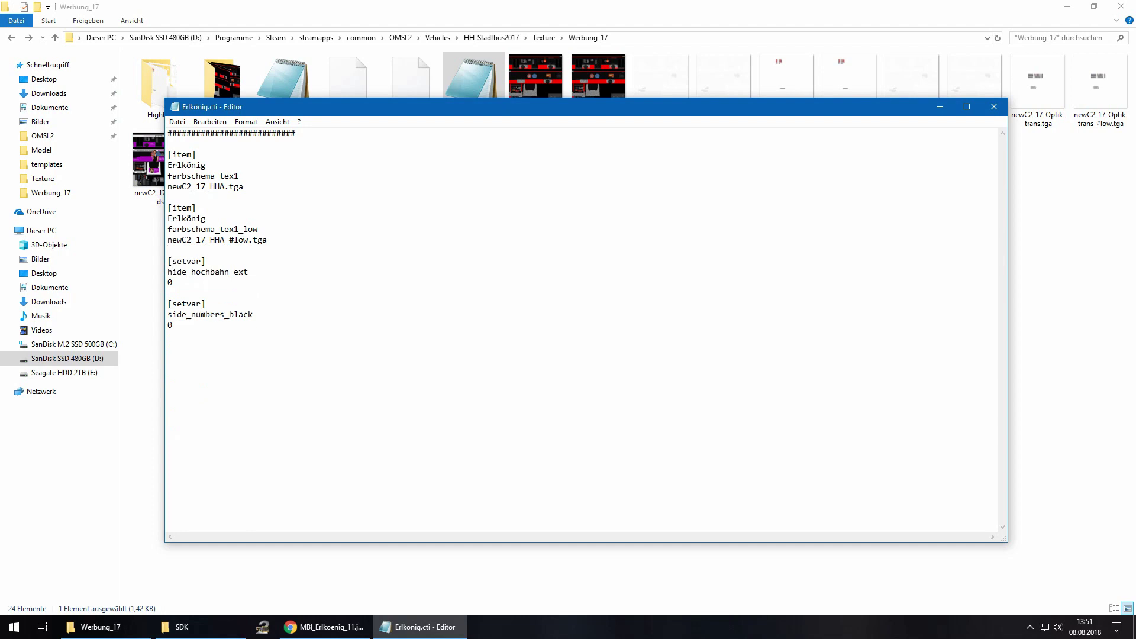
pyautogui.hotkey('ctrl', 's')
# Examine the newC2_17_HHA.tga texture referenced by the first item in paint.net and close it again
pyautogui.moveTo(274, 104); pyautogui.dragTo(273, 267)
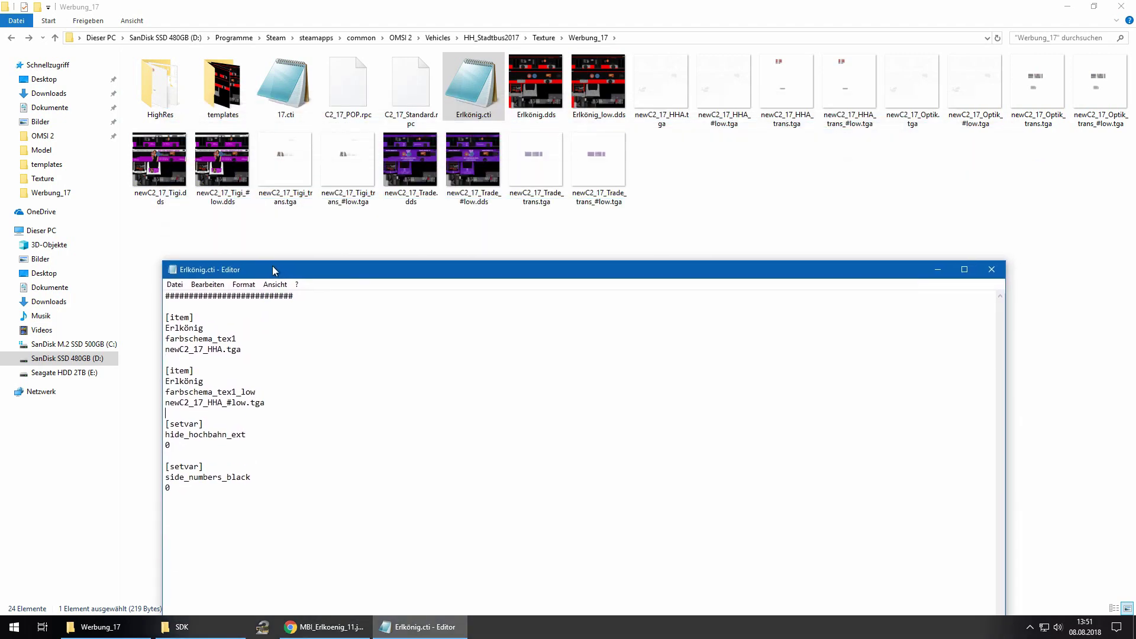
pyautogui.doubleClick(190, 349)
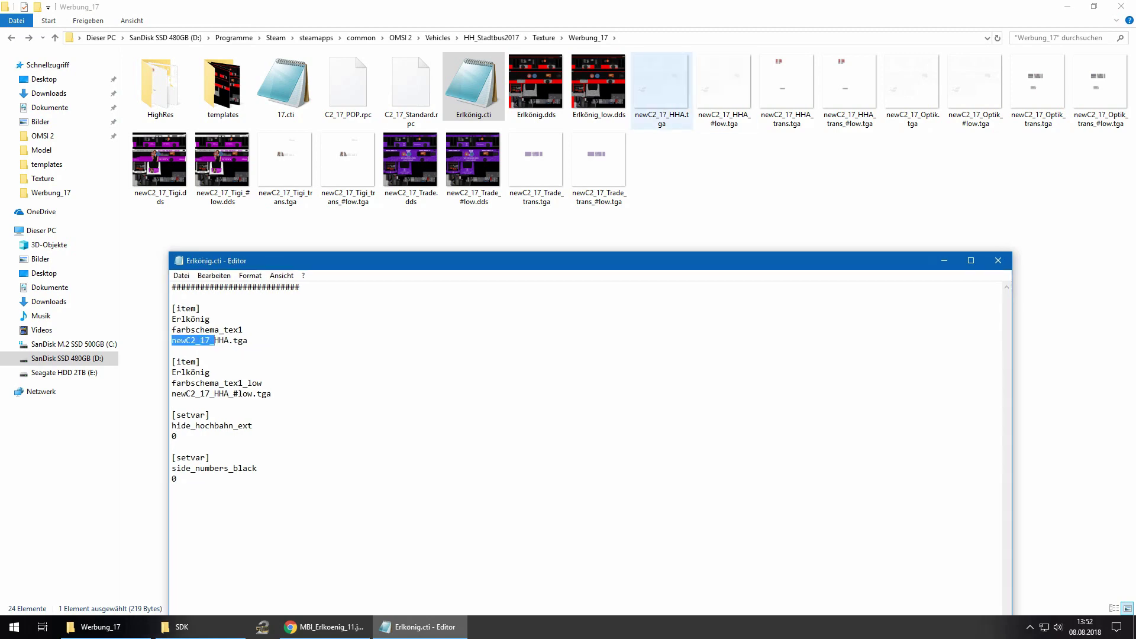
pyautogui.doubleClick(661, 89)
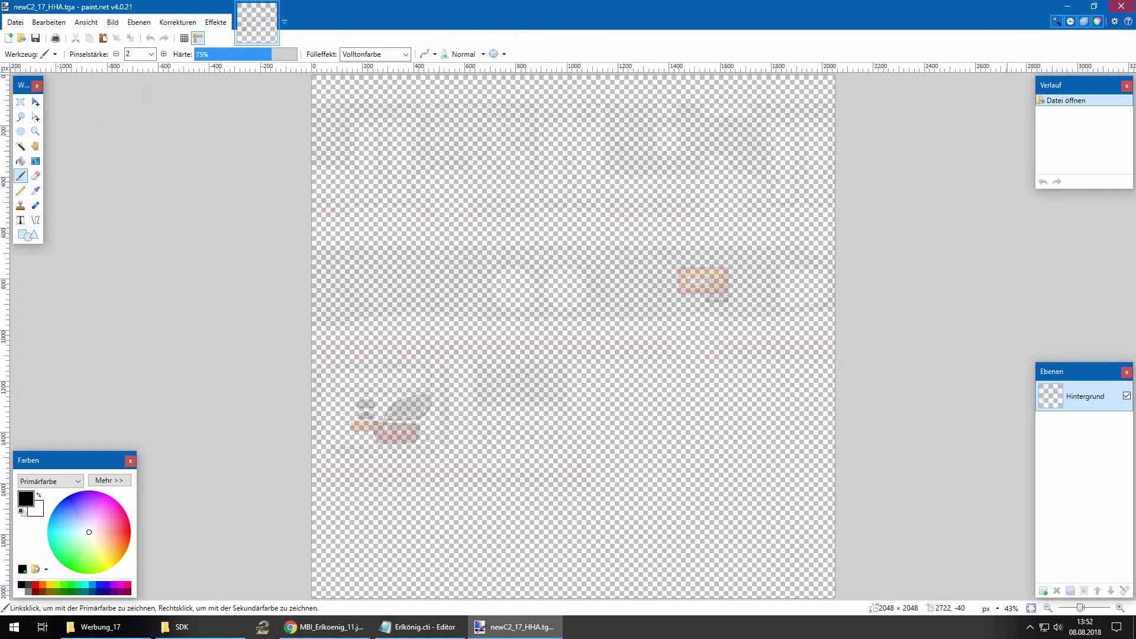
pyautogui.hotkey('alt', 'F4')
# In Erlkönig.cti, replace the texture file name of the farbschema_tex1 item with Erlkönig.dds and copy the new name
pyautogui.click(420, 627)
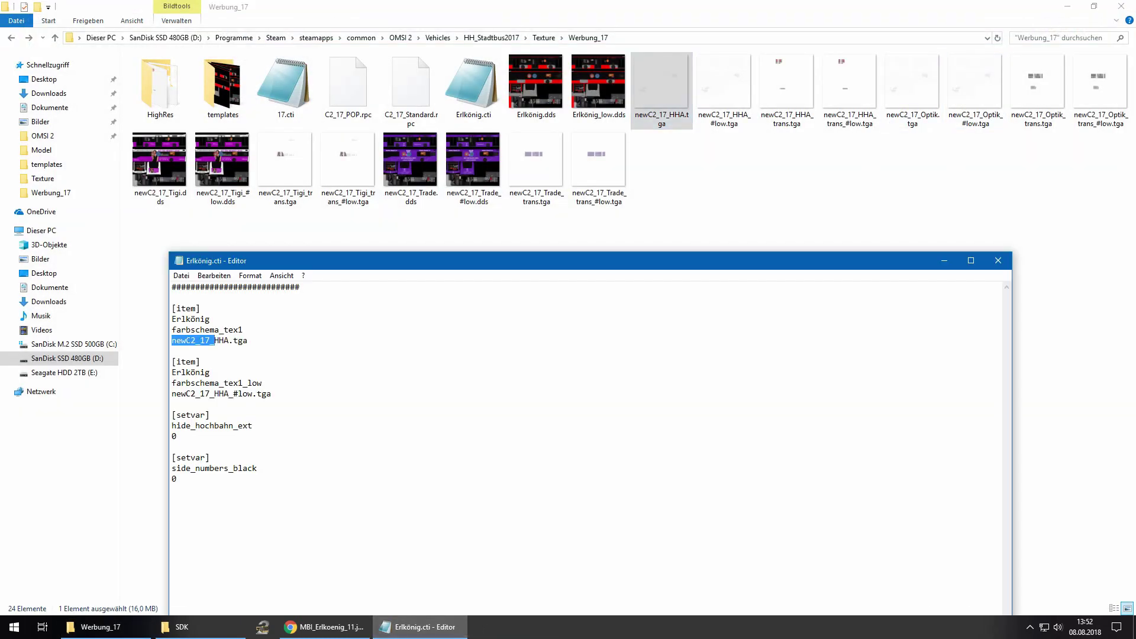
pyautogui.moveTo(367, 260); pyautogui.dragTo(391, 253)
pyautogui.click(273, 333)
pyautogui.moveTo(273, 333); pyautogui.dragTo(196, 332)
pyautogui.write('Er')
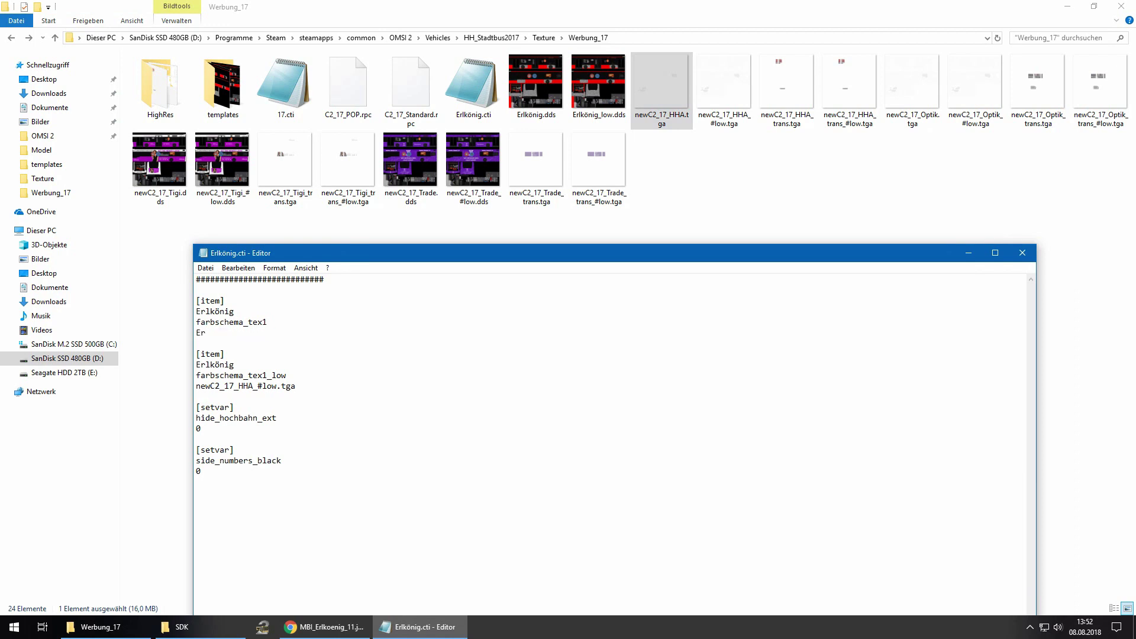
pyautogui.write('lkönig.dds')
pyautogui.hotkey('shift', 'Left')
pyautogui.hotkey('shift', 'Left')
pyautogui.hotkey('shift', 'Left')
pyautogui.hotkey('shift', 'Left')
pyautogui.hotkey('shift', 'Left')
pyautogui.hotkey('shift', 'Left')
pyautogui.hotkey('shift', 'Left')
pyautogui.hotkey('shift', 'Left')
pyautogui.hotkey('shift', 'Left')
pyautogui.hotkey('shift', 'Left')
pyautogui.hotkey('shift', 'Left')
pyautogui.hotkey('shift', 'Left')
# Replace the texture file name of the farbschema_tex1_low item with Erlkönig_low.dds and close Erlkönig.cti
pyautogui.press('Down')
pyautogui.press('Down')
pyautogui.press('Down')
pyautogui.press('Down')
pyautogui.press('Down')
pyautogui.press('End')
pyautogui.hotkey('shift', 'Left')
pyautogui.hotkey('shift', 'Left')
pyautogui.hotkey('shift', 'Left')
pyautogui.hotkey('shift', 'Left')
pyautogui.hotkey('shift', 'Left')
pyautogui.hotkey('shift', 'Left')
pyautogui.hotkey('shift', 'Left')
pyautogui.hotkey('shift', 'Left')
pyautogui.hotkey('shift', 'Left')
pyautogui.hotkey('shift', 'Left')
pyautogui.hotkey('shift', 'Left')
pyautogui.hotkey('shift', 'Left')
pyautogui.hotkey('shift', 'Left')
pyautogui.hotkey('shift', 'Left')
pyautogui.hotkey('shift', 'Left')
pyautogui.hotkey('shift', 'Left')
pyautogui.hotkey('shift', 'Left')
pyautogui.hotkey('shift', 'Left')
pyautogui.hotkey('shift', 'Left')
pyautogui.hotkey('shift', 'Left')
pyautogui.write('n')
pyautogui.press('BackSpace')
pyautogui.hotkey('ctrl', 'v')
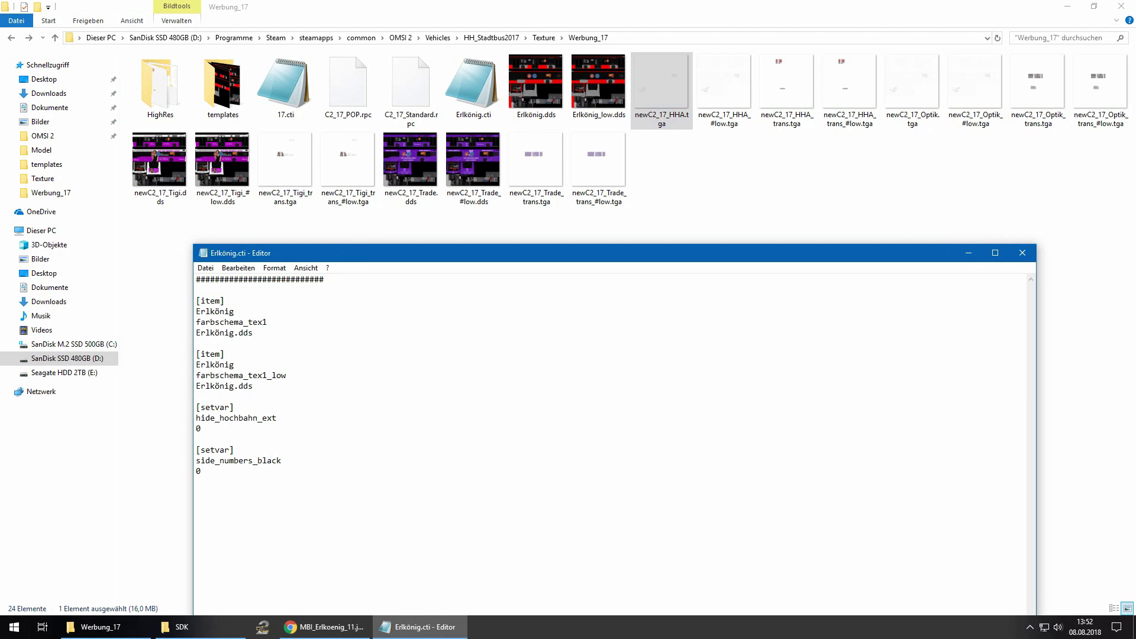
pyautogui.write('_lp')
pyautogui.press('BackSpace')
pyautogui.write('ow')
pyautogui.moveTo(418, 255); pyautogui.dragTo(410, 207)
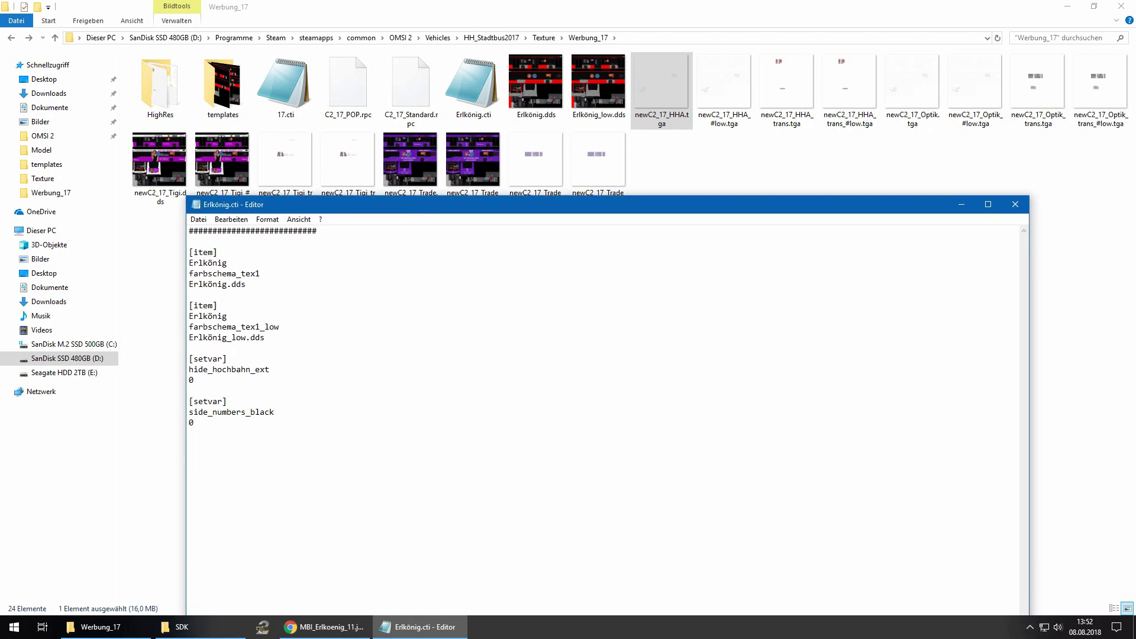
pyautogui.click(1016, 204)
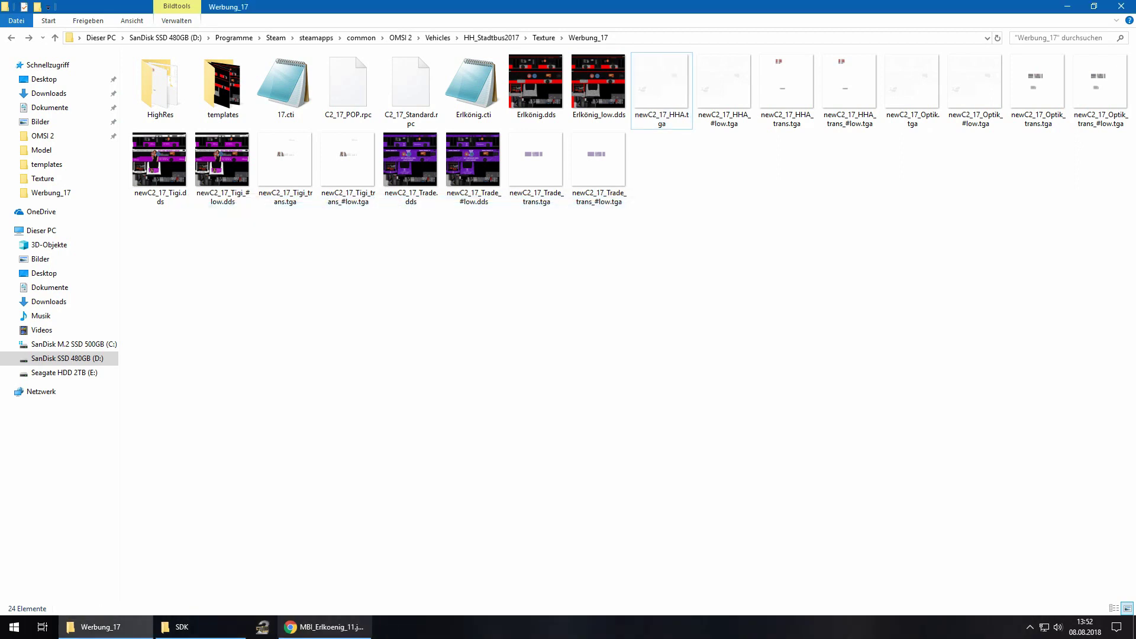
# Launch OMSI 2, start the Mobu Präsentation map from its last state, and view the bus up close
pyautogui.click(263, 627)
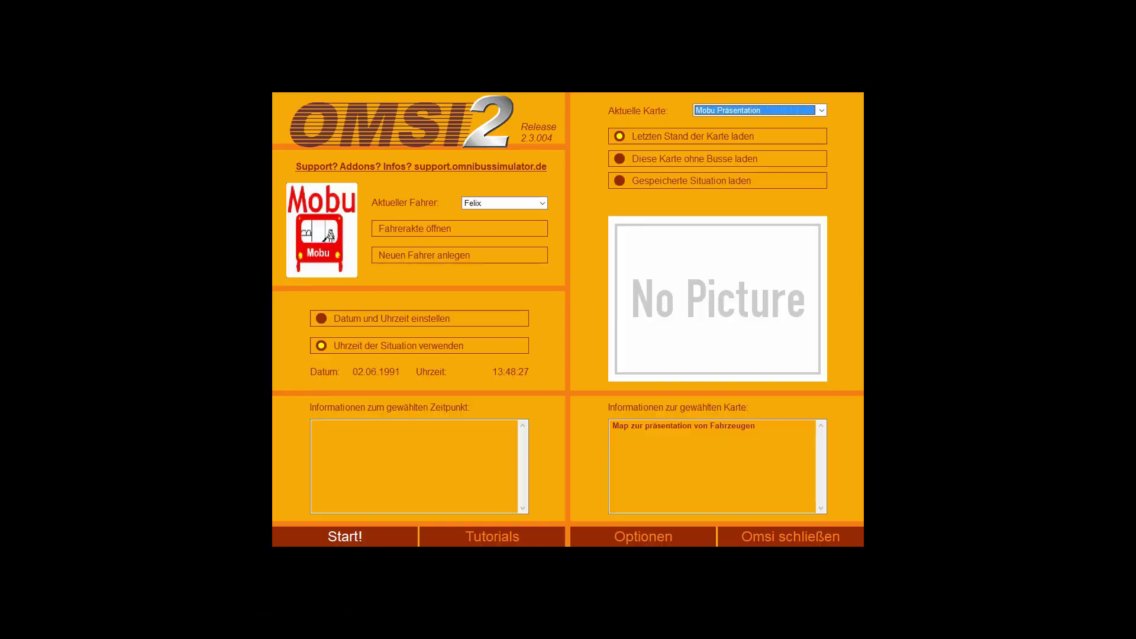
pyautogui.click(822, 111)
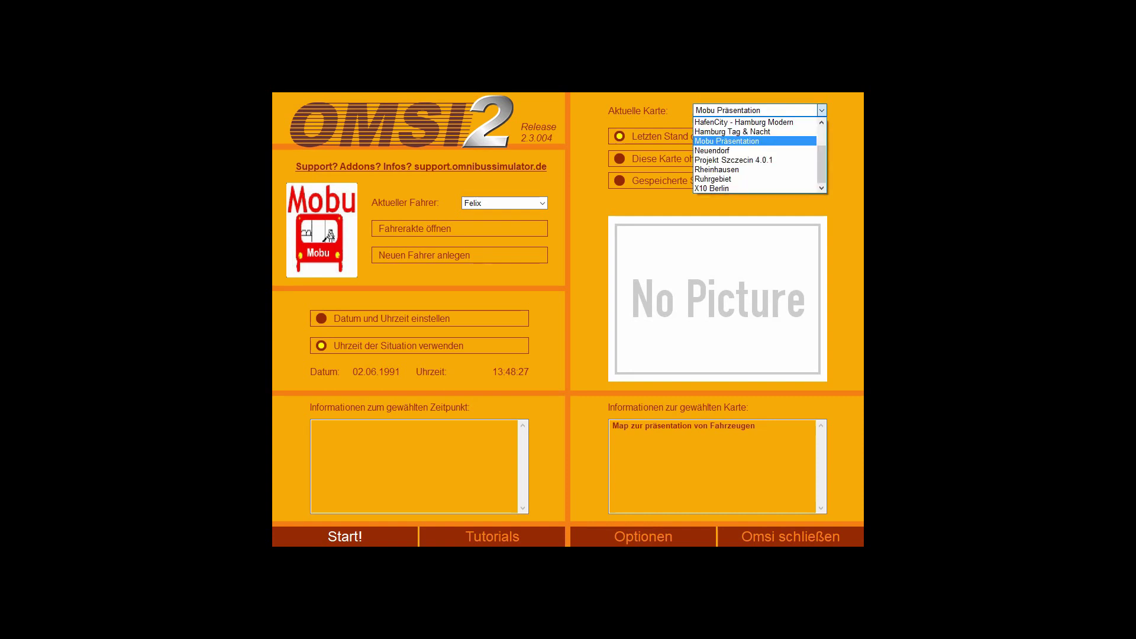
pyautogui.click(822, 110)
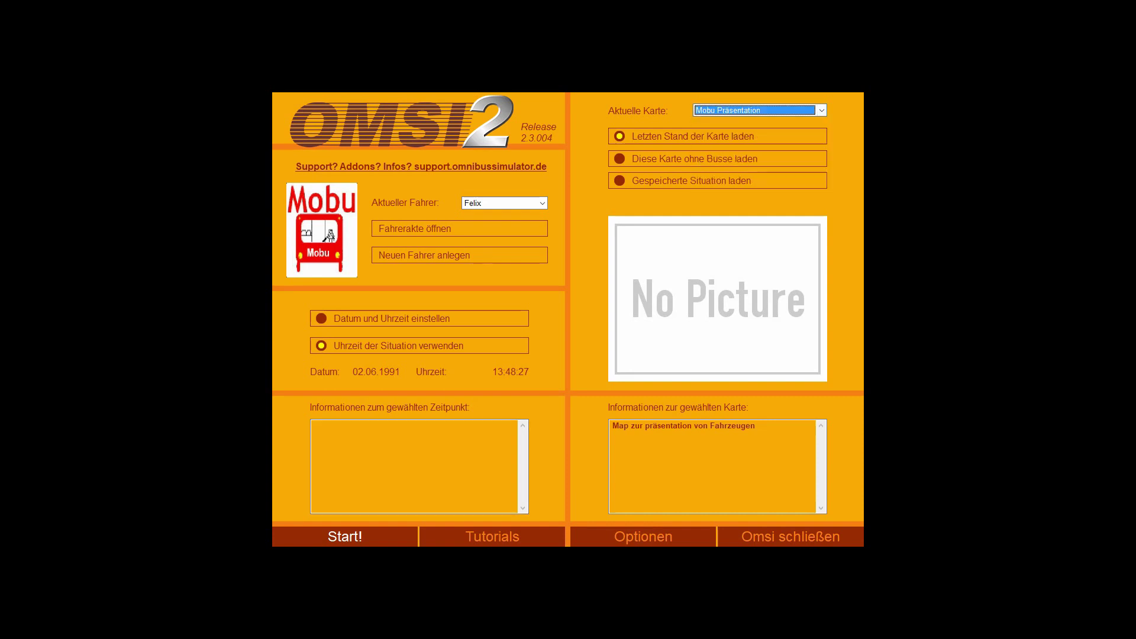
pyautogui.click(345, 536)
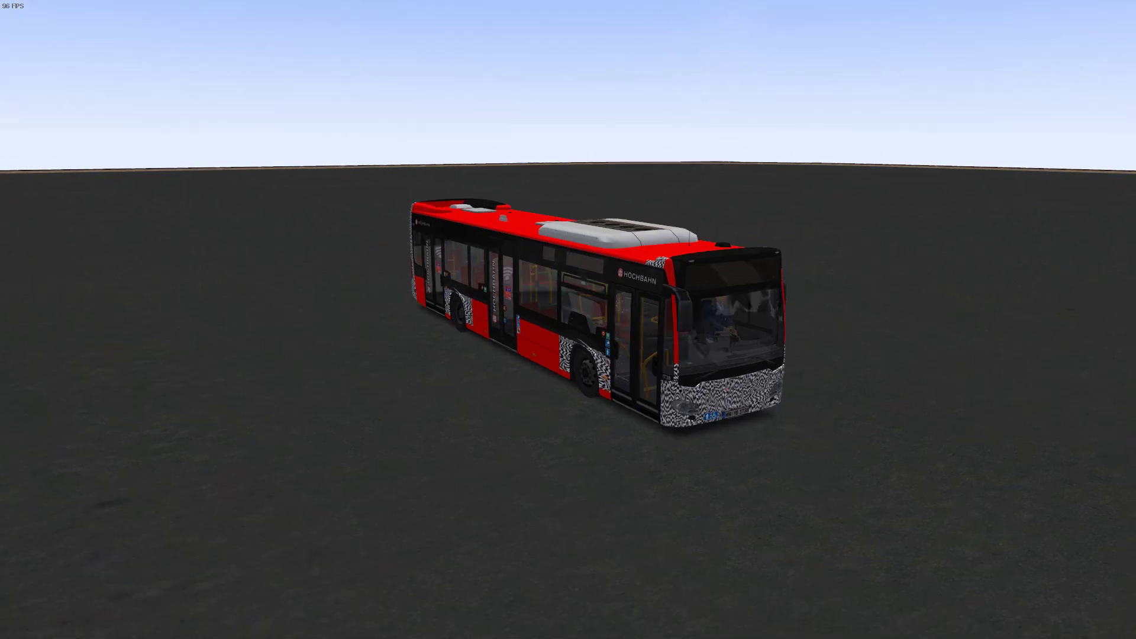
pyautogui.scroll(3, 568, 320)
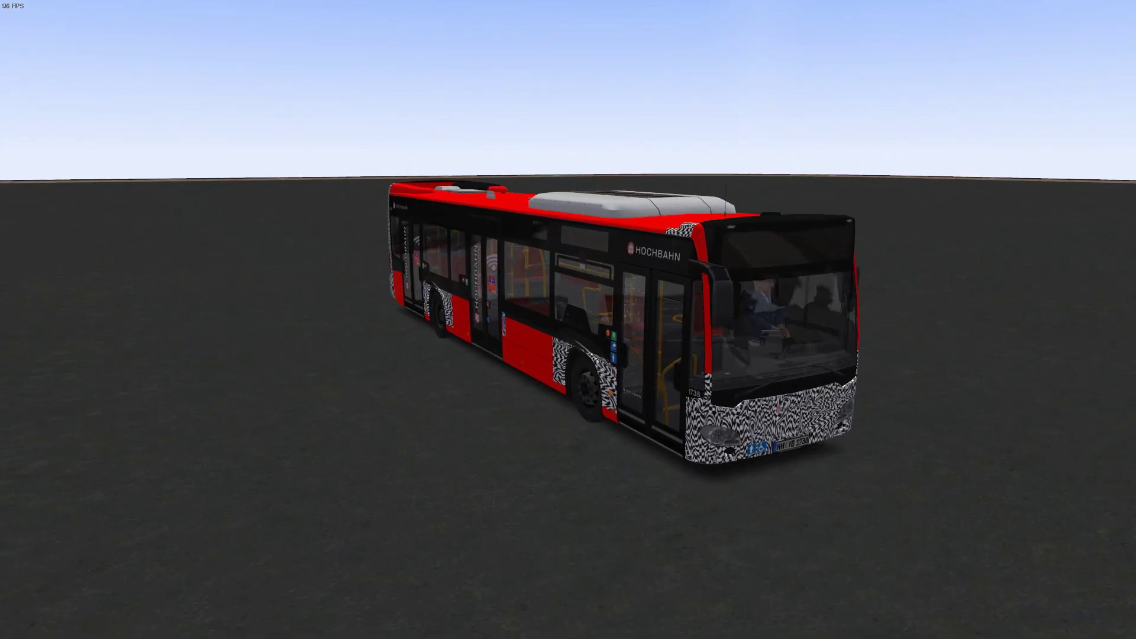